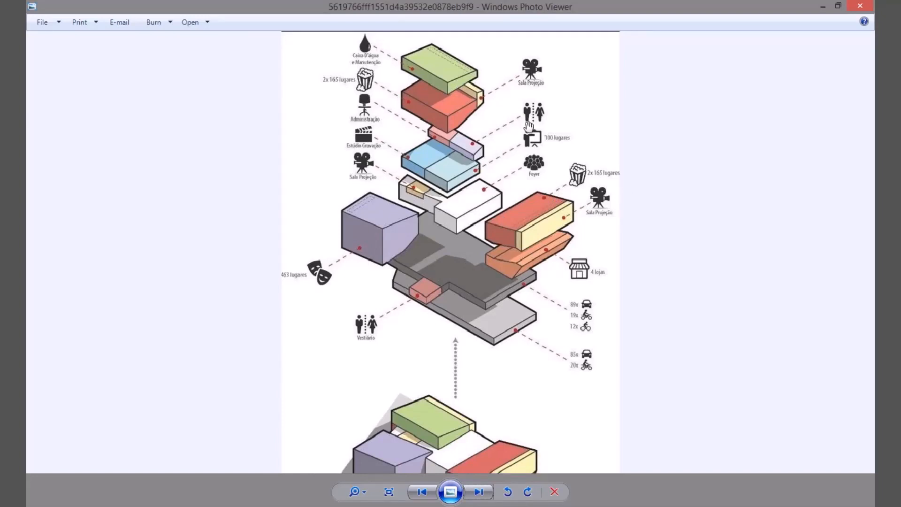
Step: Examine the sample diagrams one after another, including the exploded volumes, urban growing, Geography layers and site analysis images
click(388, 491)
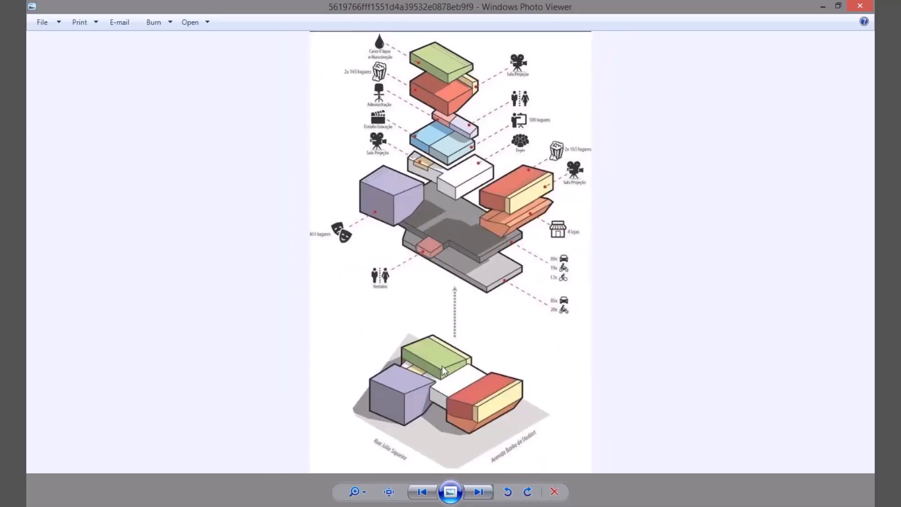
click(479, 492)
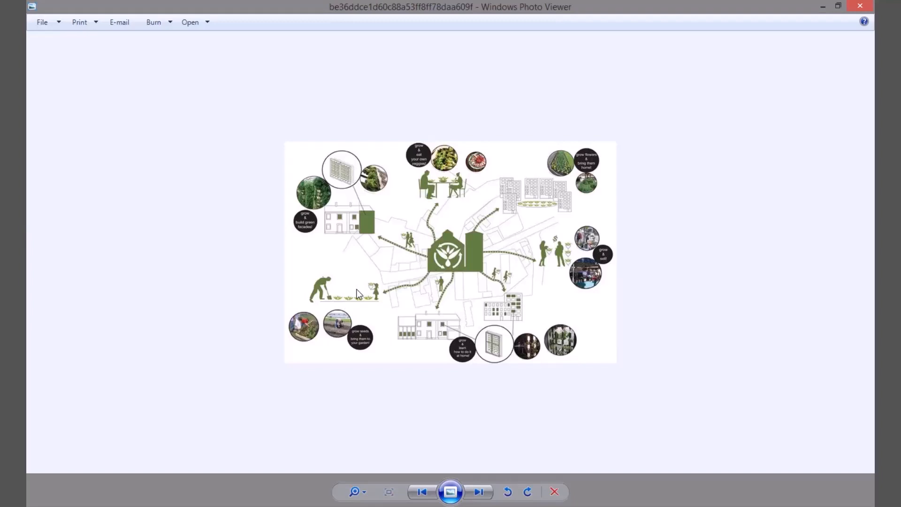
click(478, 491)
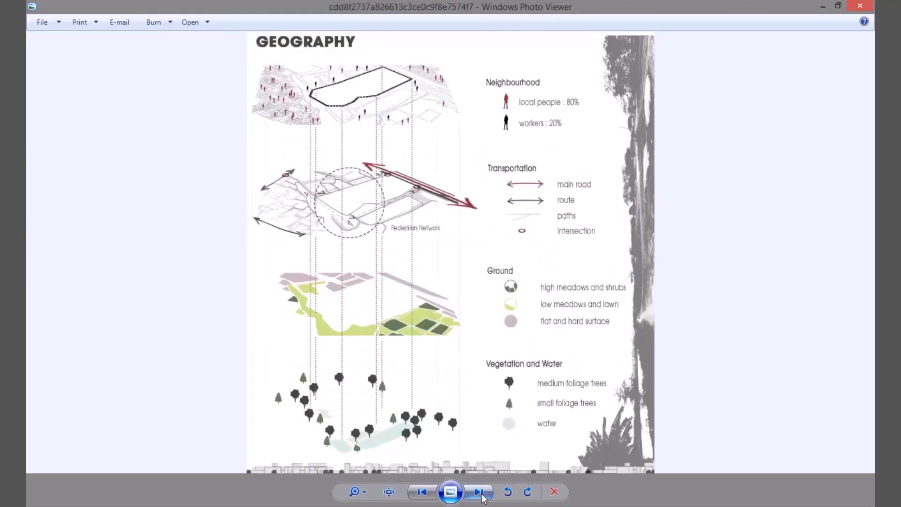
click(482, 494)
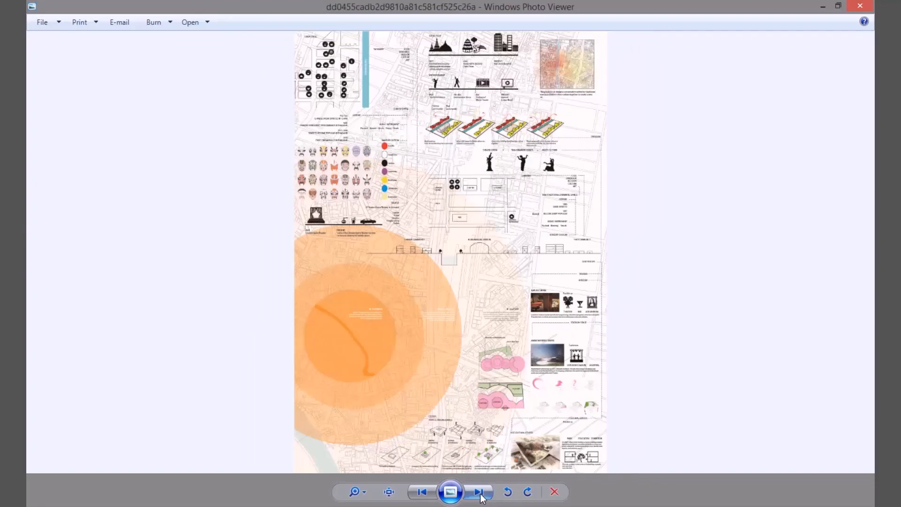
click(421, 492)
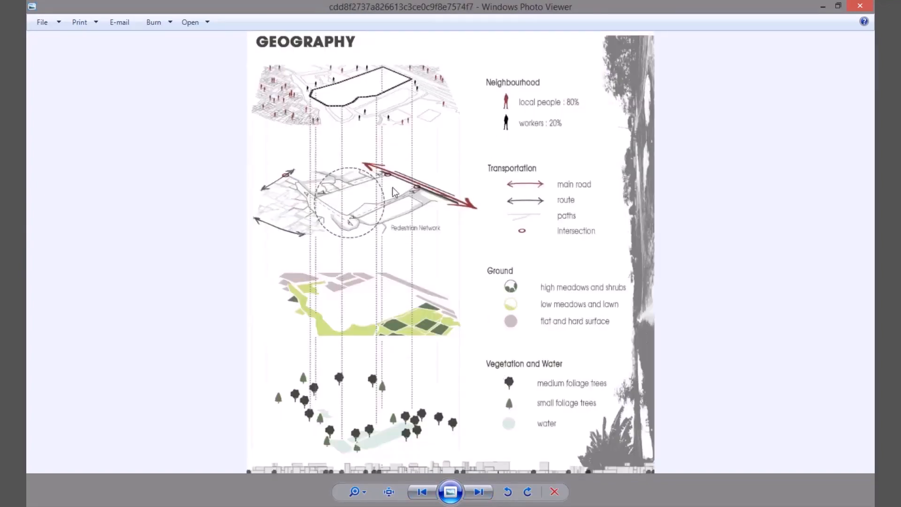
click(479, 492)
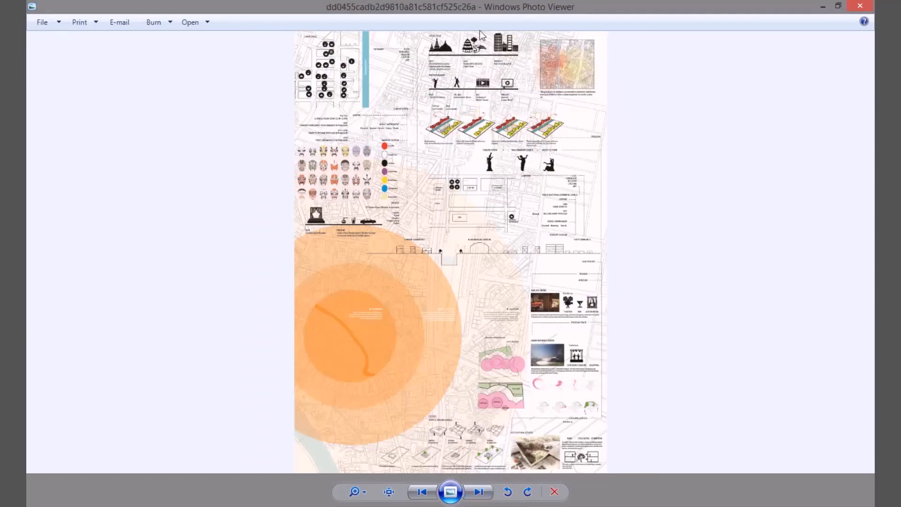
click(479, 492)
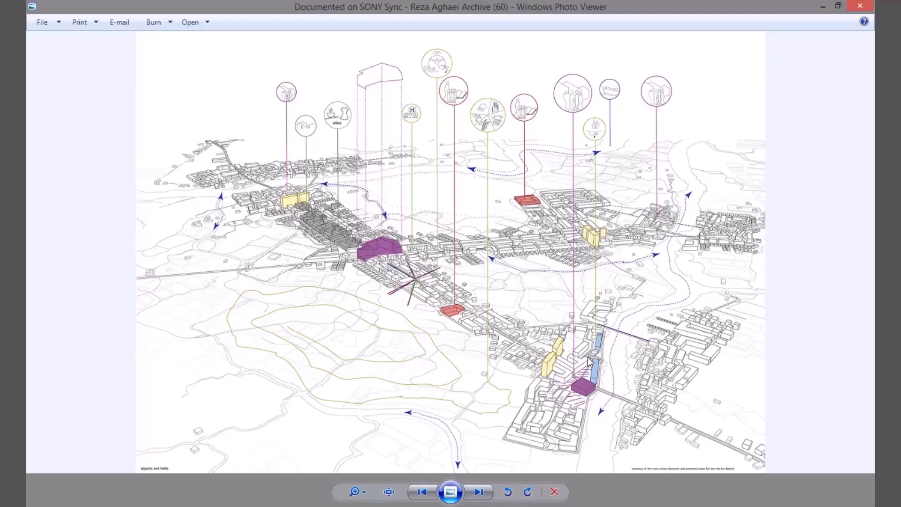
Step: Examine the remaining samples, including the sustainability section, Brera district map, function diagram, level-by-level isometric and supertree energy cycle
click(477, 492)
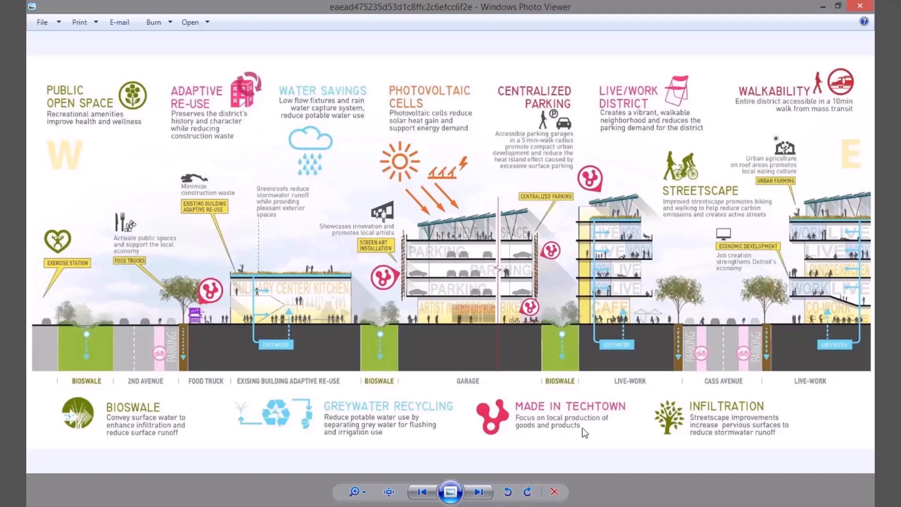
click(479, 492)
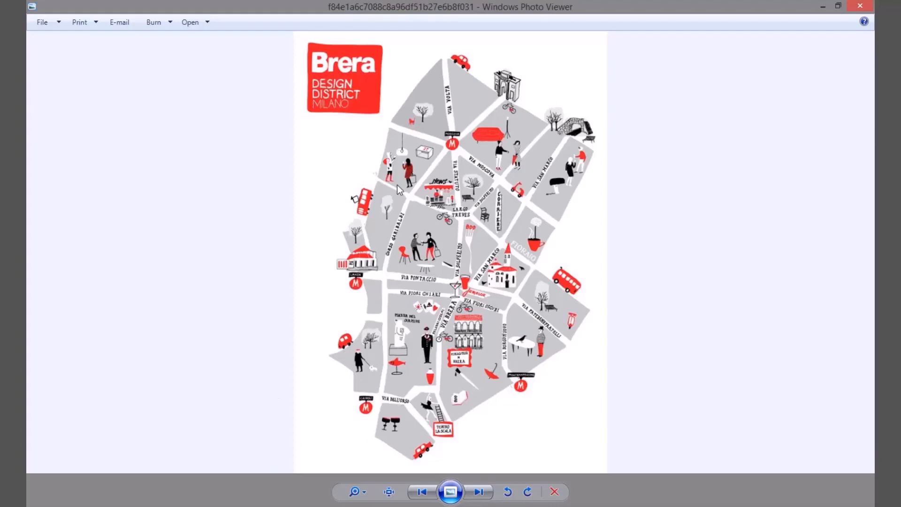
click(478, 492)
click(479, 492)
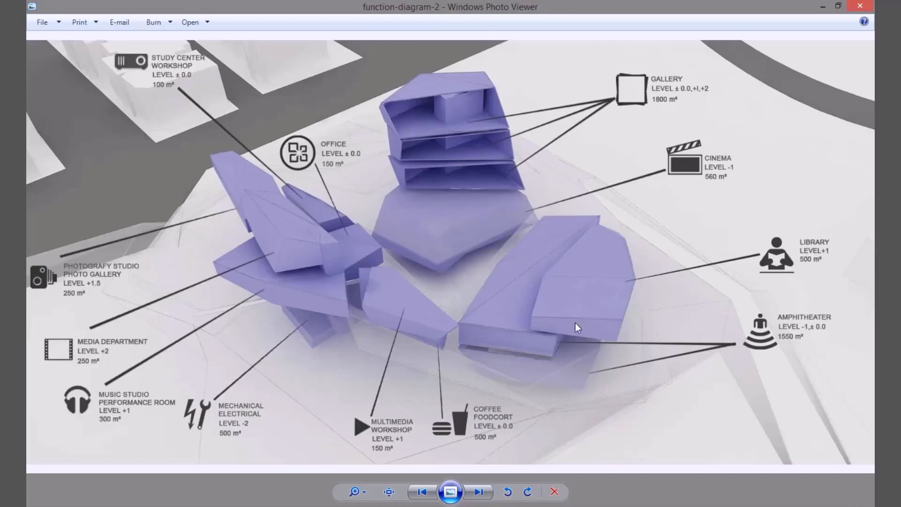
click(479, 492)
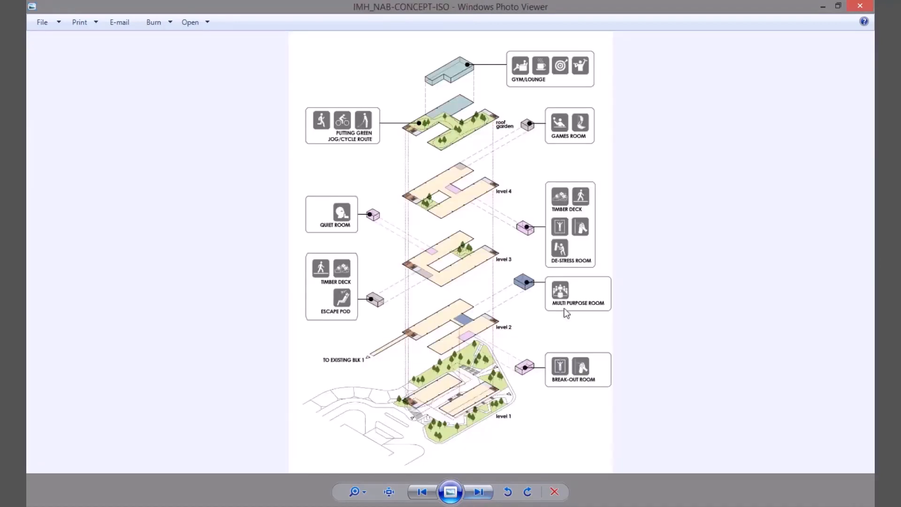
click(477, 492)
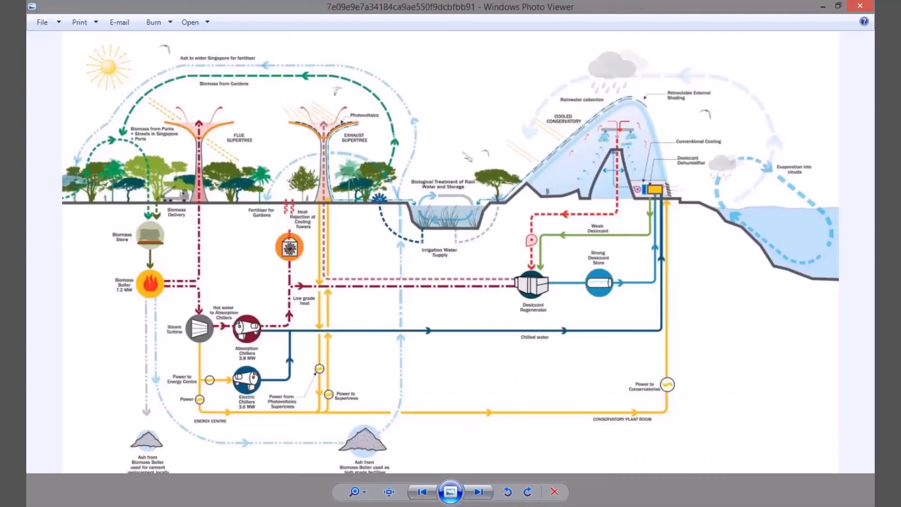
Step: Open the first image in the Sustainable folder and look through its eco and green environment icon sets
mouse_move(366, 505)
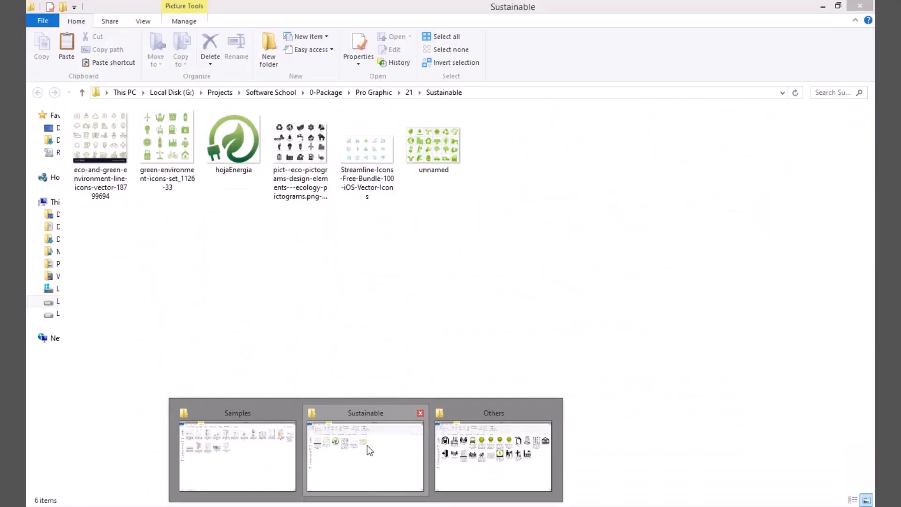
click(367, 445)
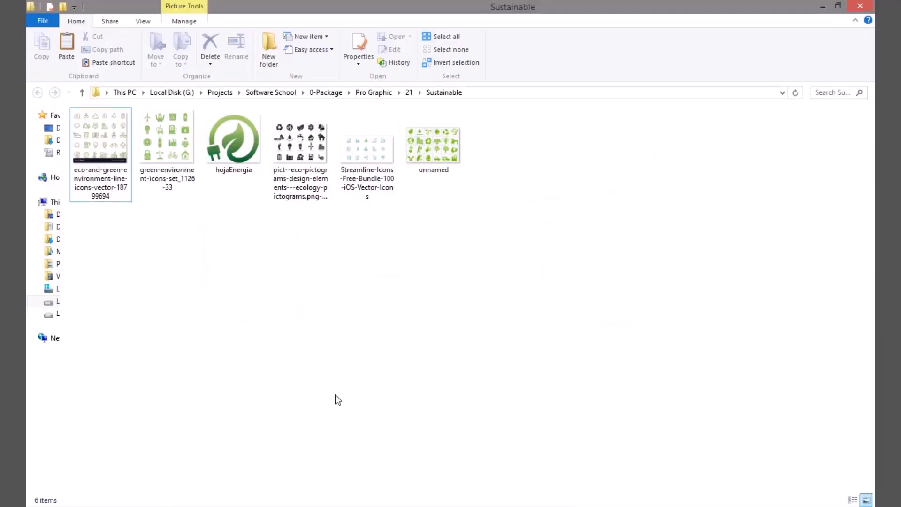
double_click(109, 153)
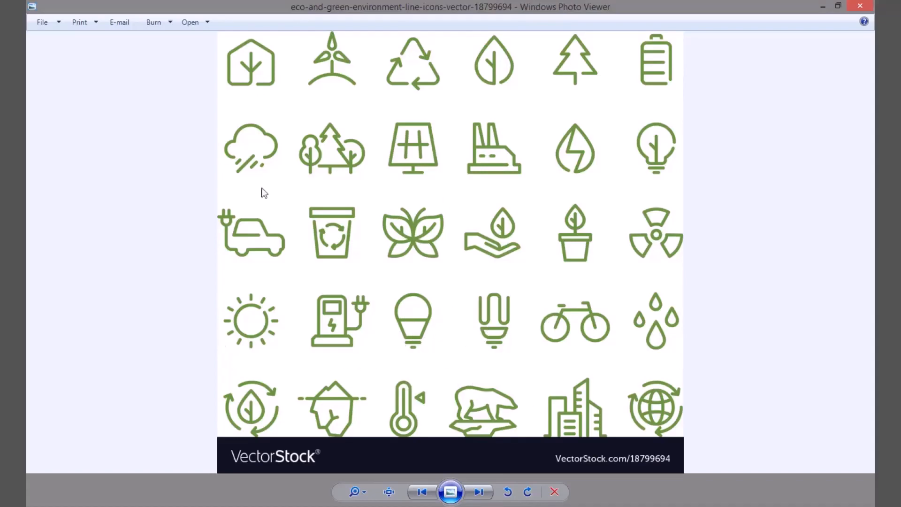
click(479, 491)
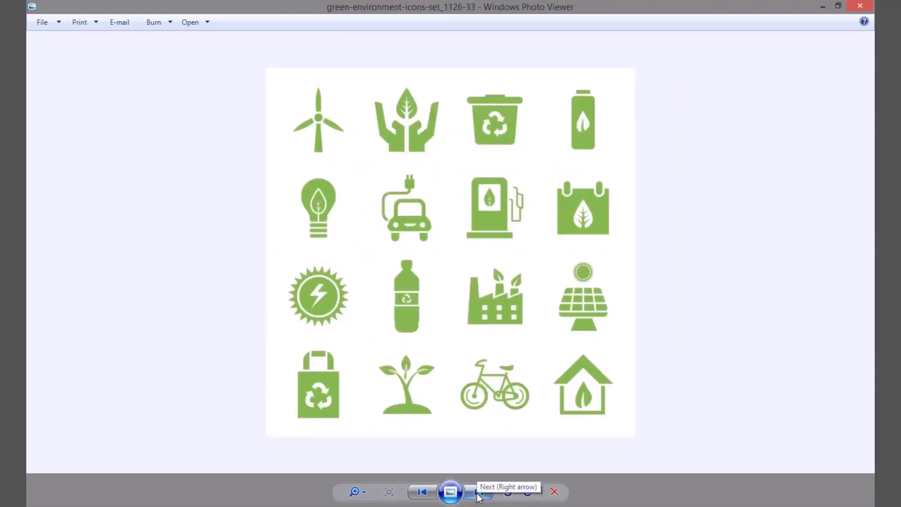
click(479, 495)
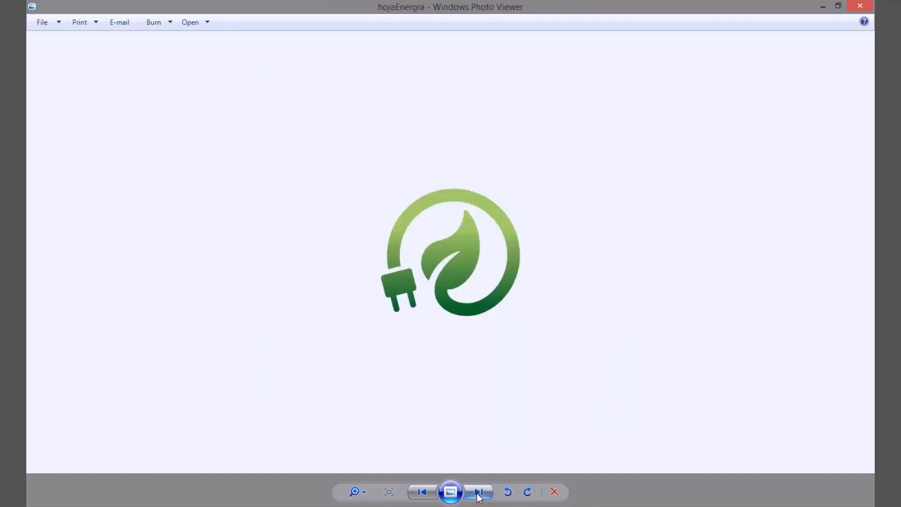
click(481, 494)
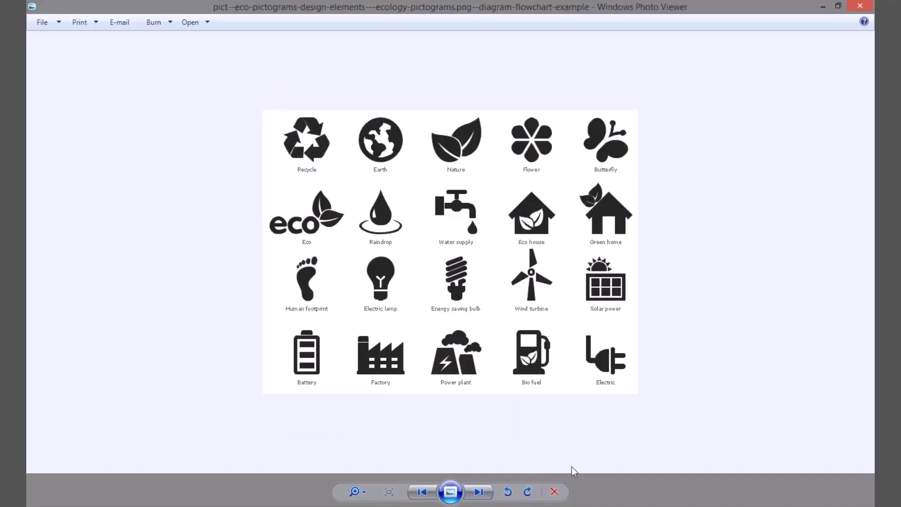
click(482, 495)
click(484, 497)
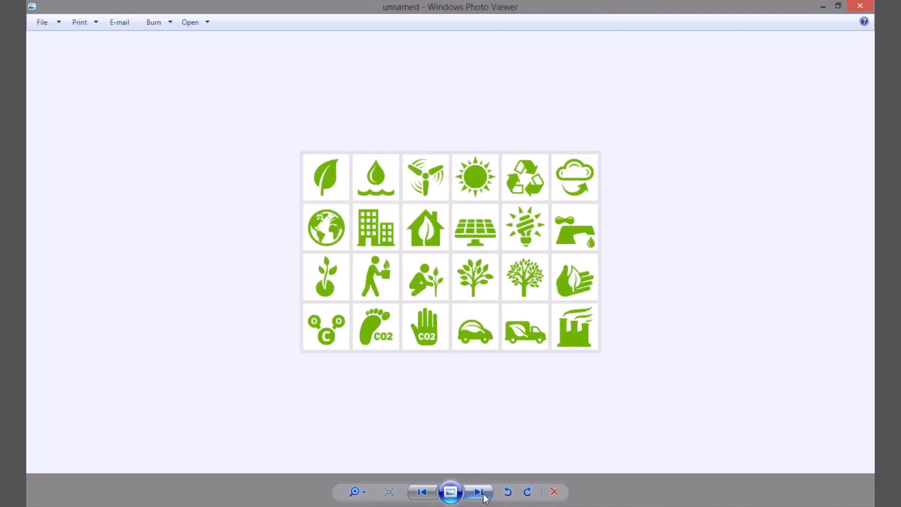
click(484, 496)
click(485, 496)
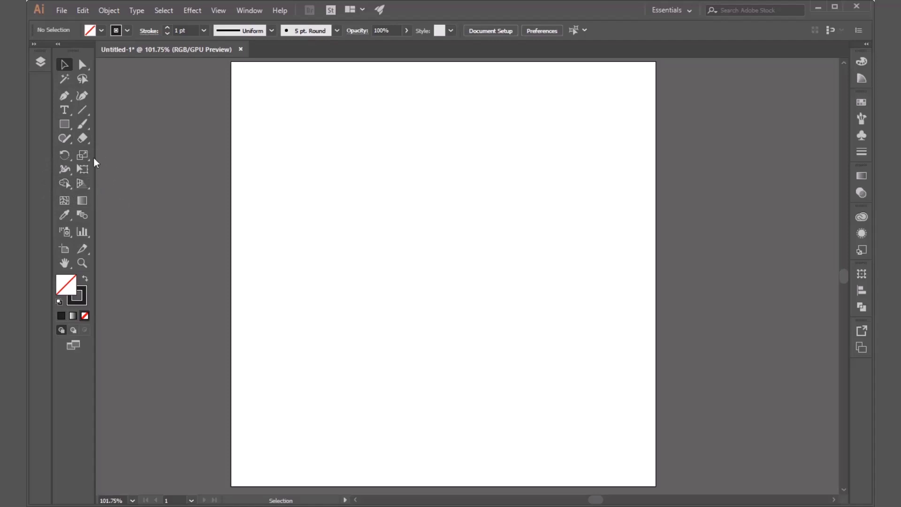
click(83, 232)
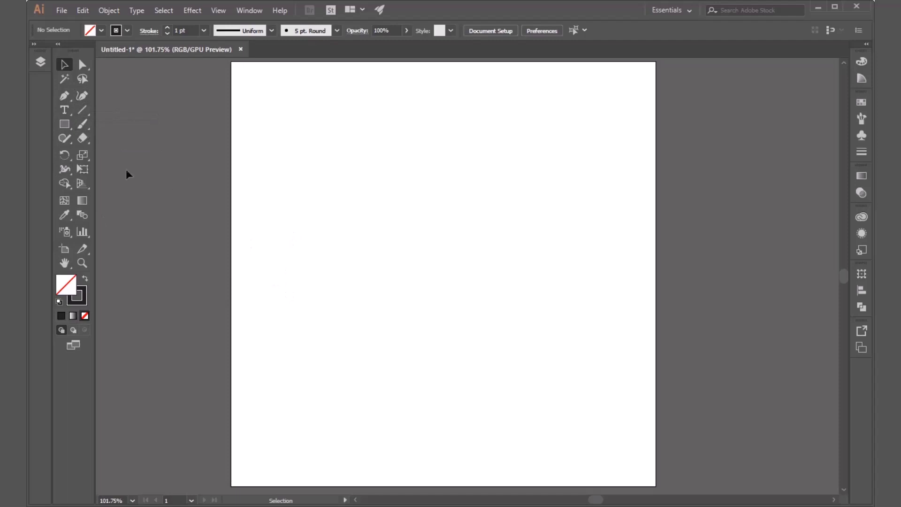
Step: In Illustrator, draw a rising and a falling line segment, the latter about 17.3 cm long, and view the numeric line options without adding a line
click(81, 111)
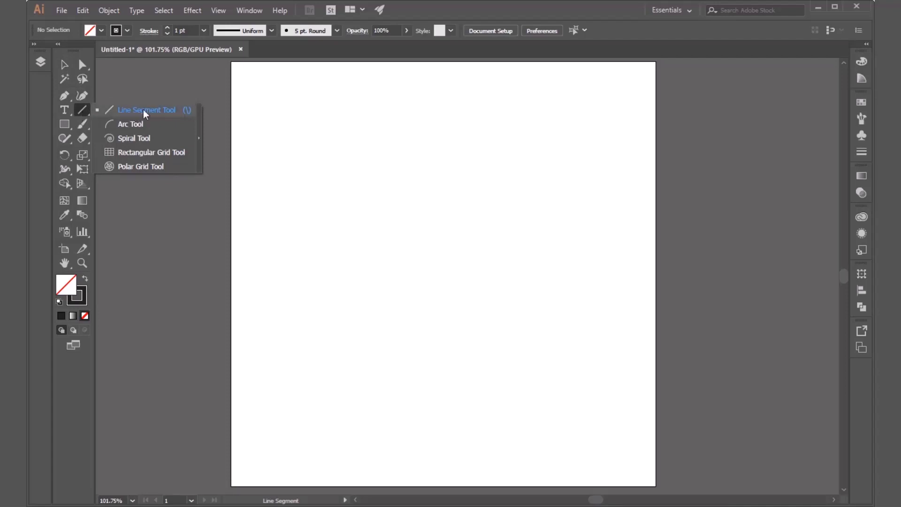
click(132, 112)
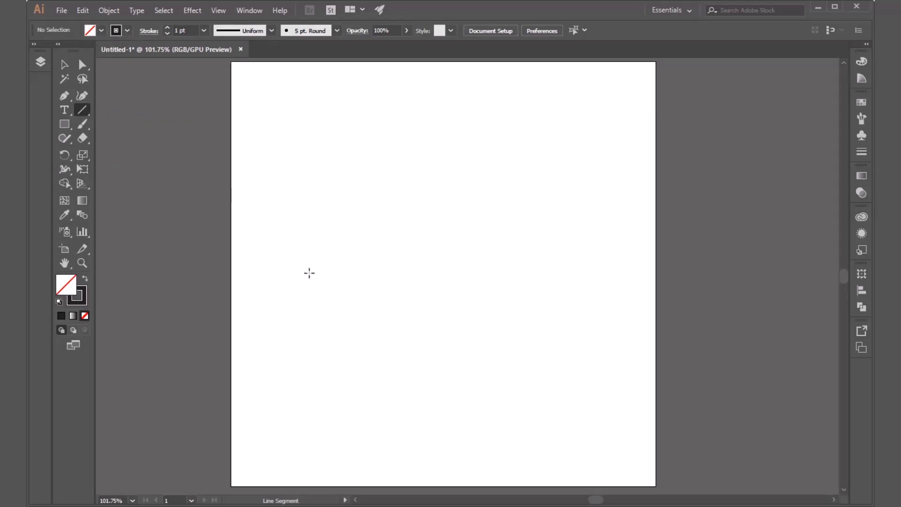
mouse_move(281, 251)
mouse_down()
mouse_move(326, 288)
mouse_move(589, 127)
mouse_move(584, 143)
mouse_move(587, 136)
mouse_up()
drag(285, 312, 548, 444)
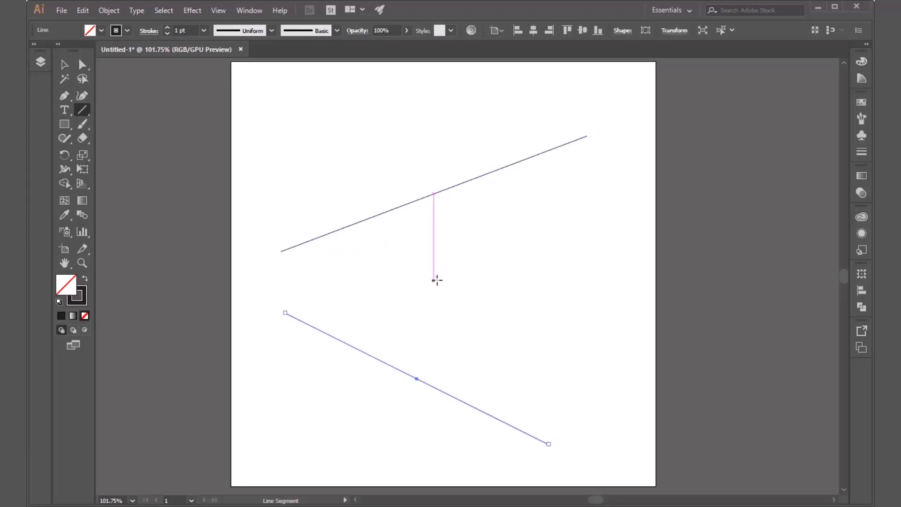
click(507, 321)
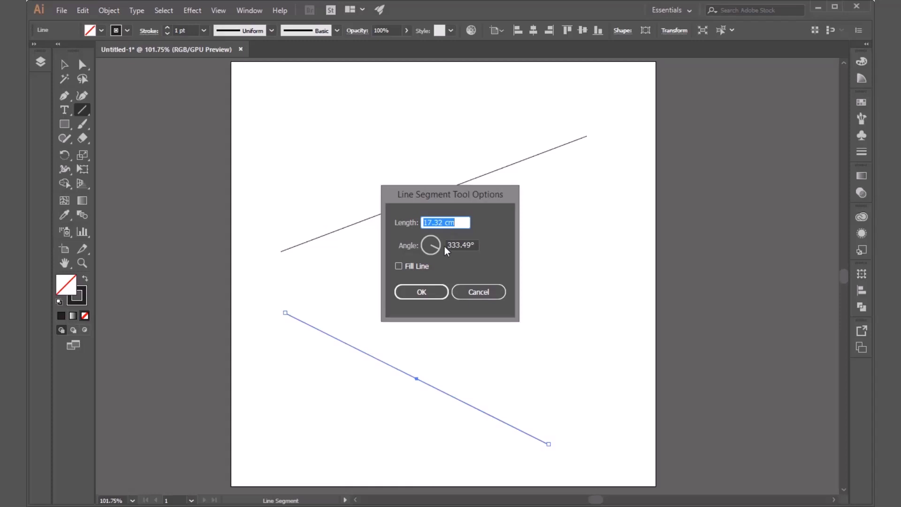
click(481, 297)
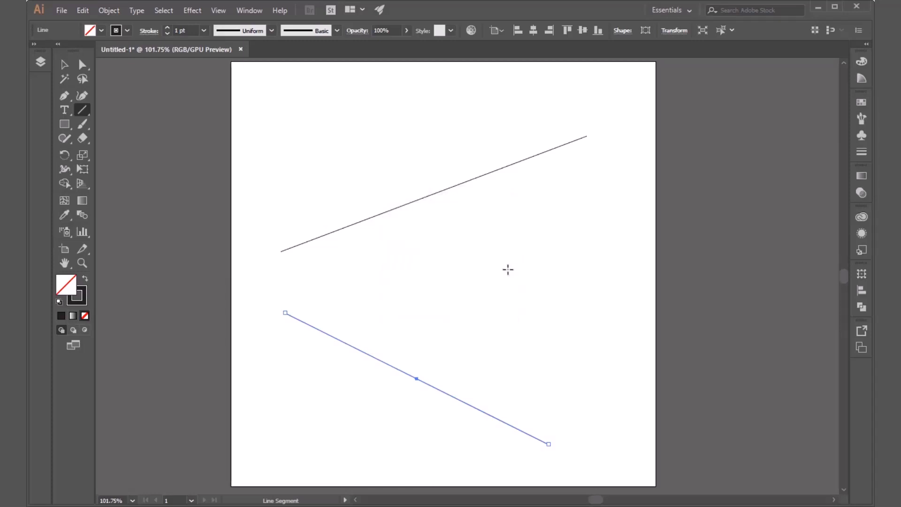
Step: Draw a nearly horizontal line segment between the two diagonals and a shorter rising one across the lower diagonal, repositioning it while drawing
drag(310, 279, 580, 280)
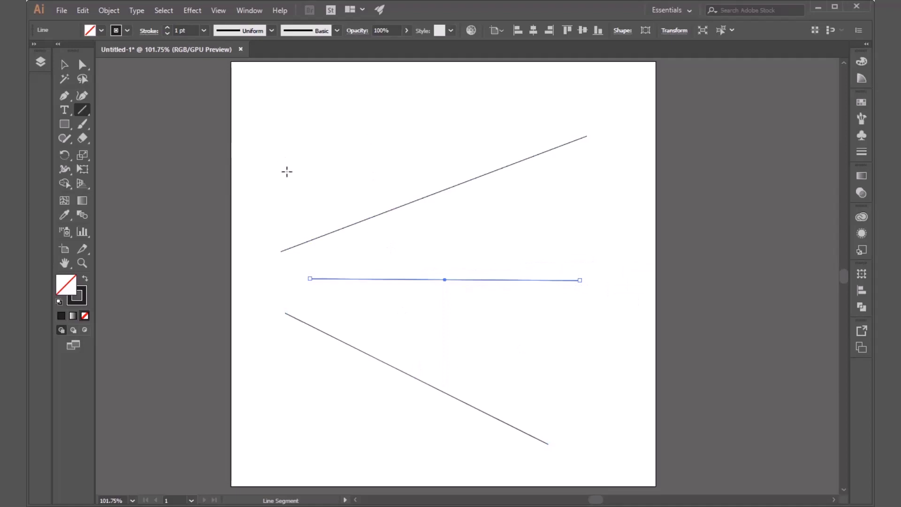
drag(287, 173, 542, 308)
key(space)
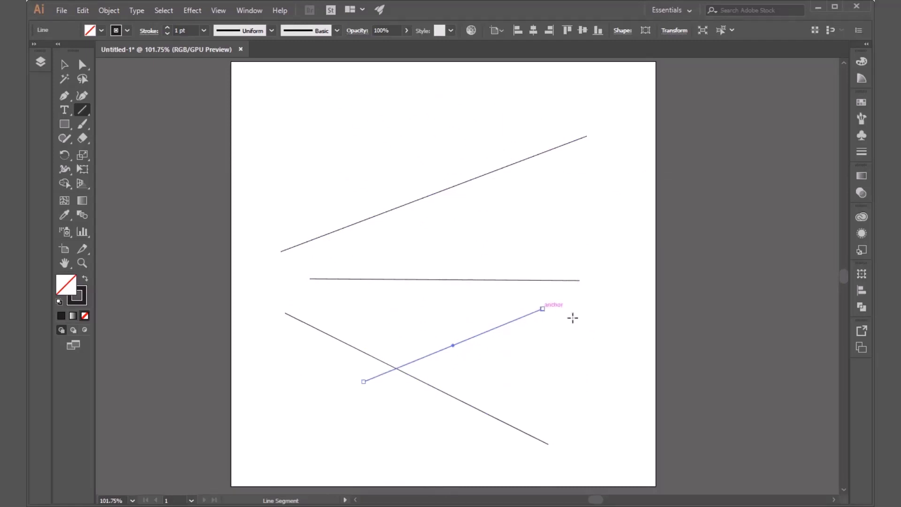
Step: Move the short rising segment to the upper part of the artboard, just above the long rising line
key(v)
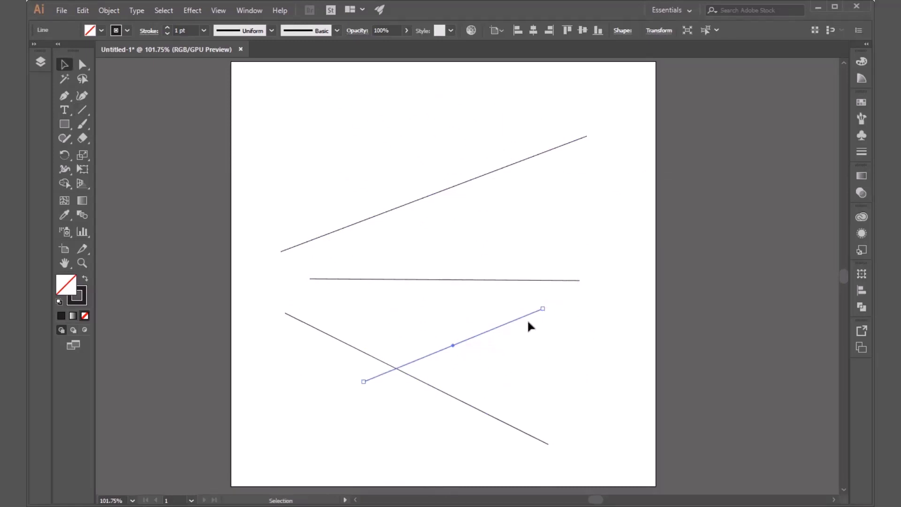
drag(490, 333, 420, 125)
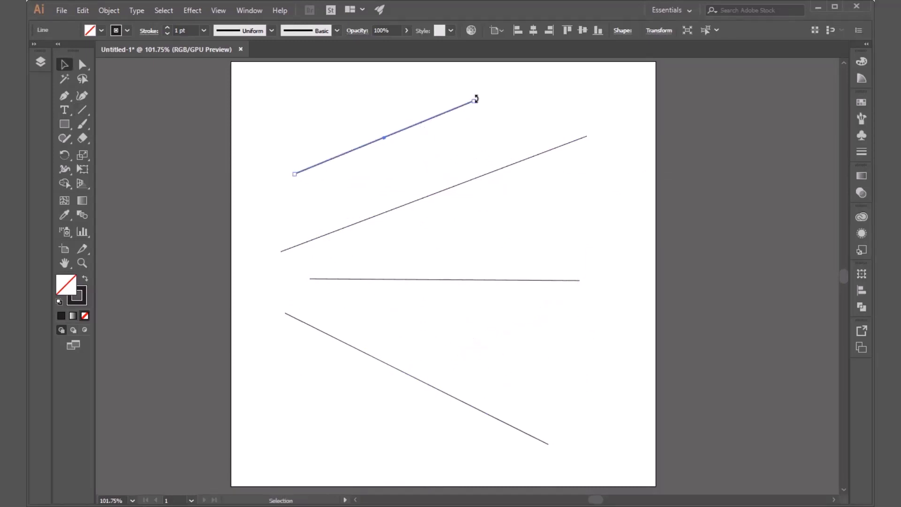
key(a)
drag(472, 102, 479, 123)
mouse_move(463, 155)
mouse_down()
mouse_move(496, 120)
mouse_move(457, 161)
mouse_move(469, 169)
mouse_up()
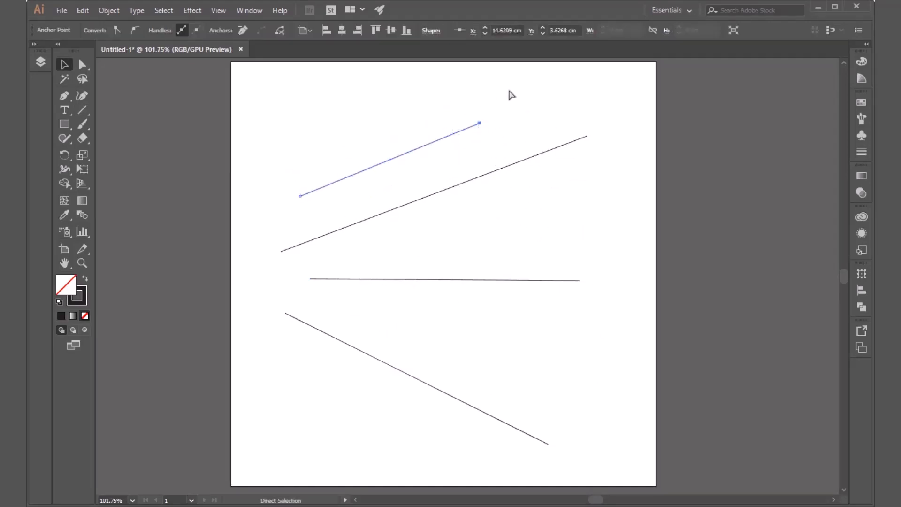
Step: Reposition both endpoints of the short segment separately in the artboard's lower area, move the reshaped segment above the other lines and deselect it
drag(480, 124, 494, 390)
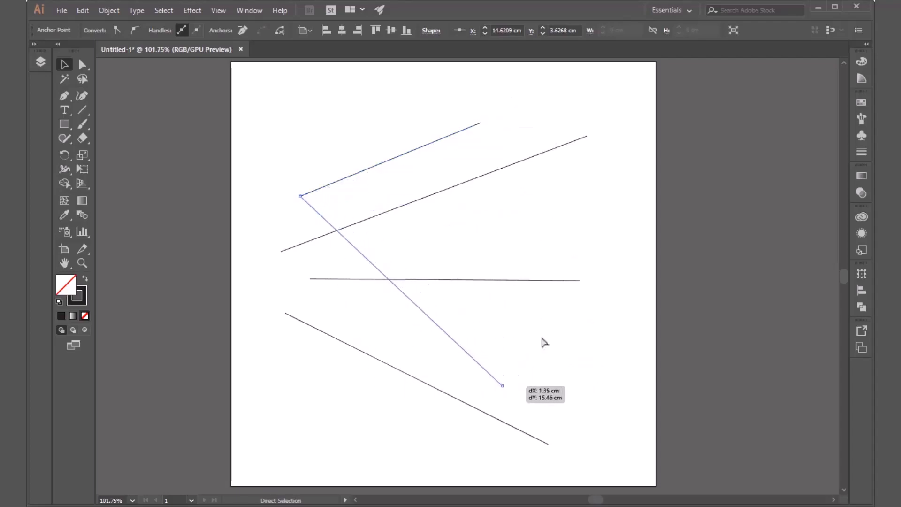
drag(301, 196, 285, 447)
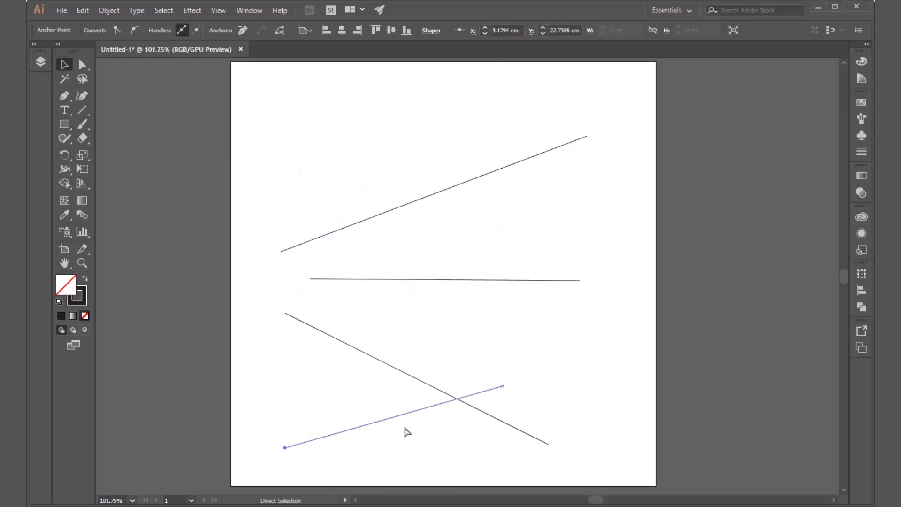
drag(393, 419, 384, 132)
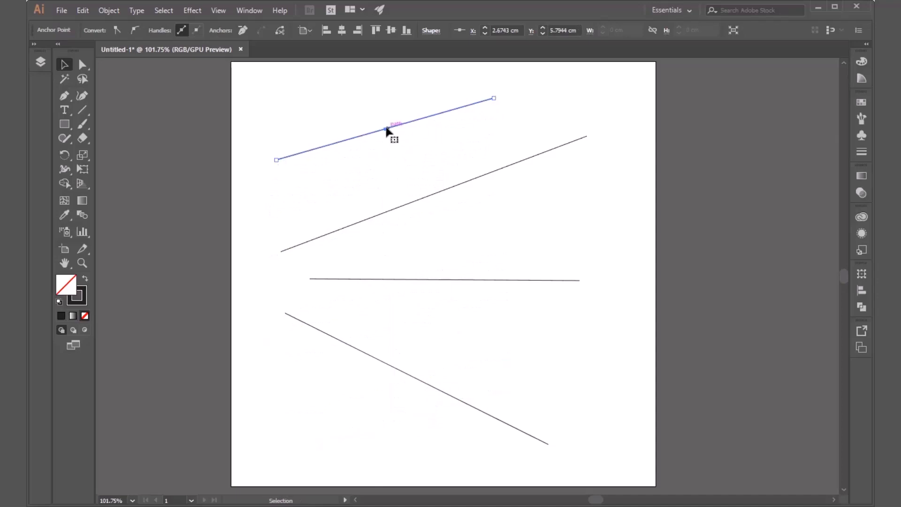
click(572, 114)
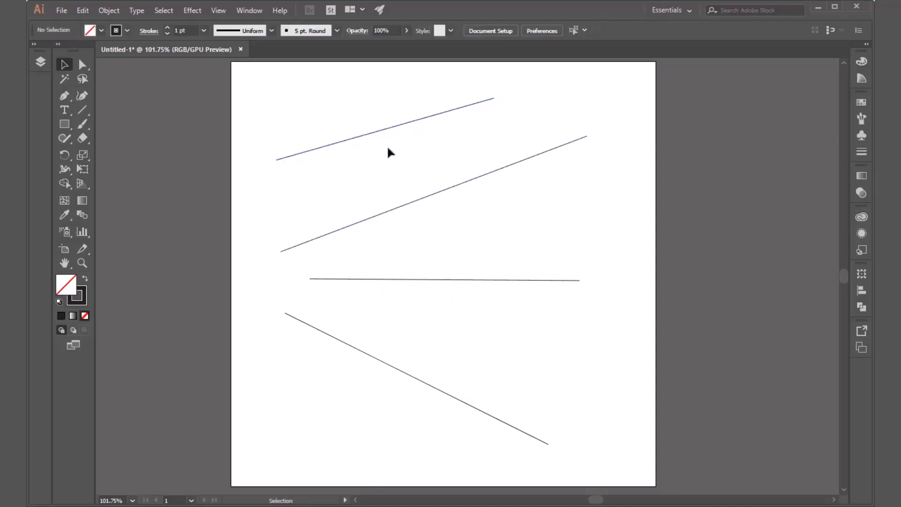
Step: Set the uppermost line's stroke weight to 9 pt and deselect it
click(371, 133)
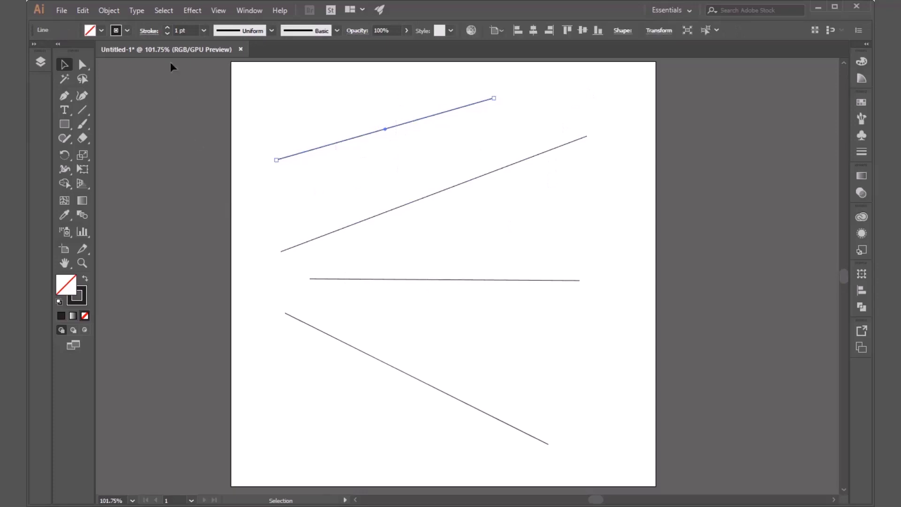
click(167, 28)
click(167, 28)
click(168, 28)
click(168, 28)
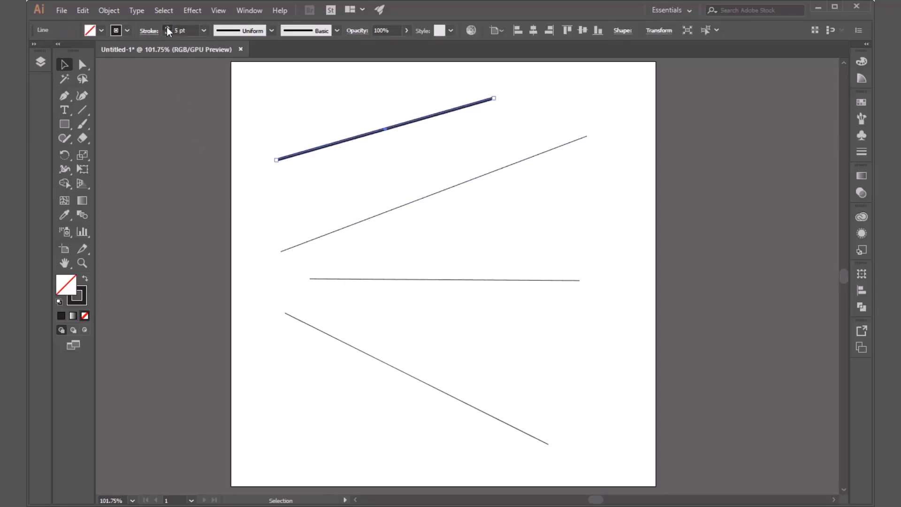
click(167, 28)
click(167, 28)
click(167, 28)
click(167, 28)
click(324, 185)
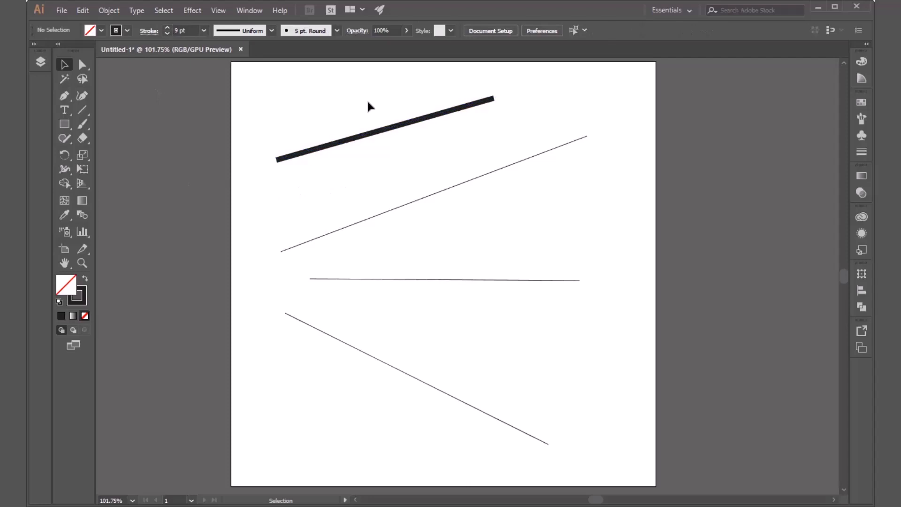
Step: Try round caps on the thick upper line's stroke, and return it to butt caps
click(370, 130)
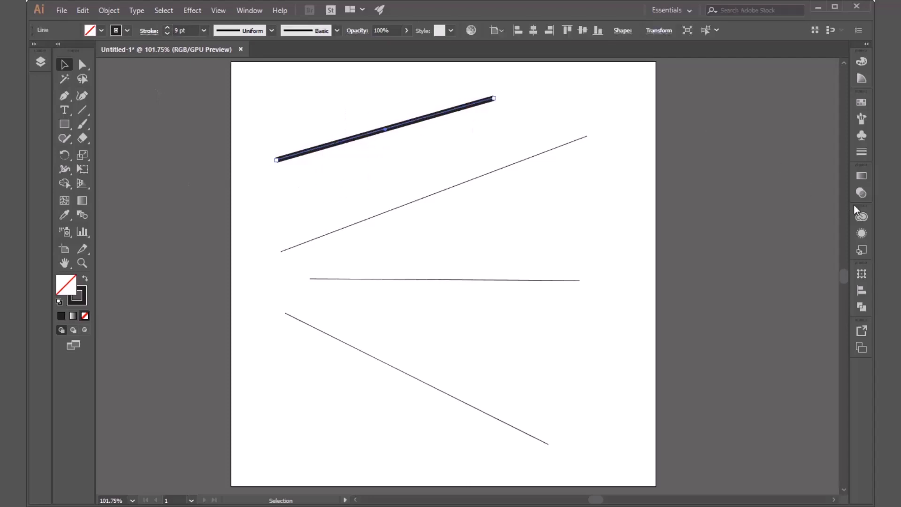
click(864, 154)
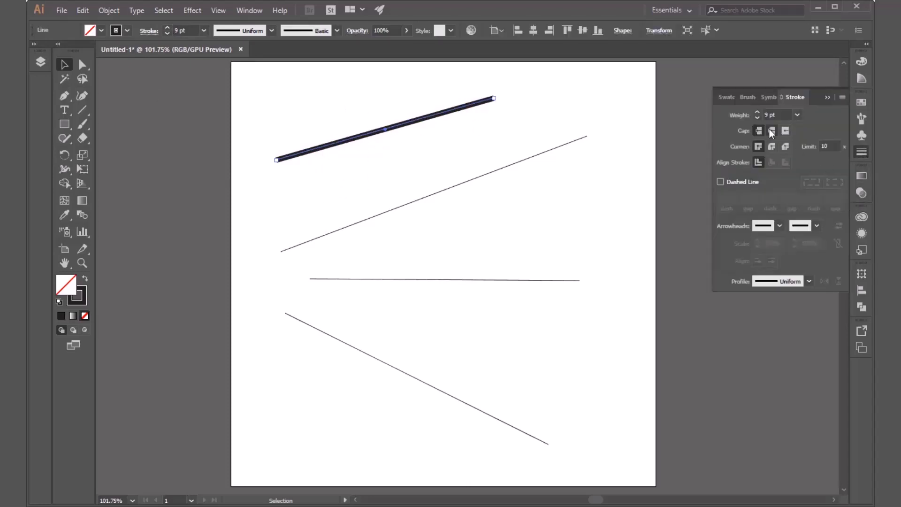
click(427, 136)
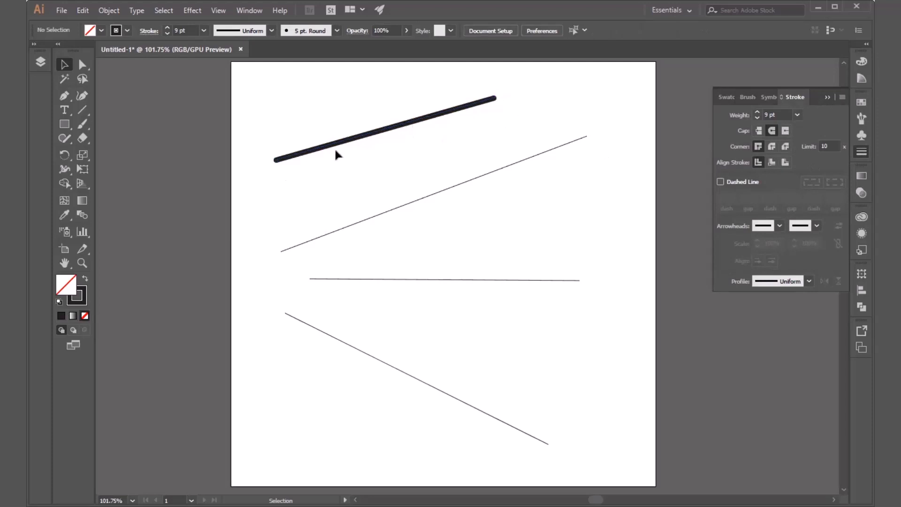
click(372, 133)
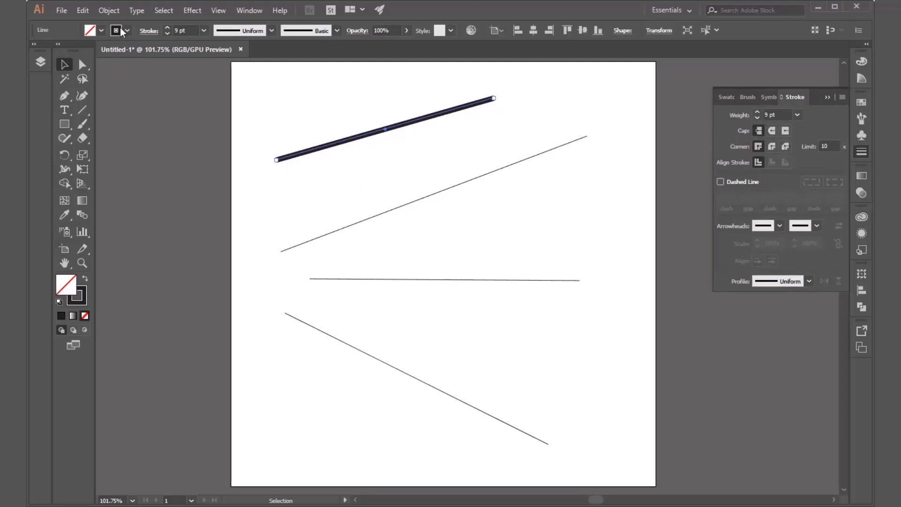
Step: Try a width profile tapered at both ends on the thick line, and undo it back to a uniform stroke
click(271, 31)
click(239, 69)
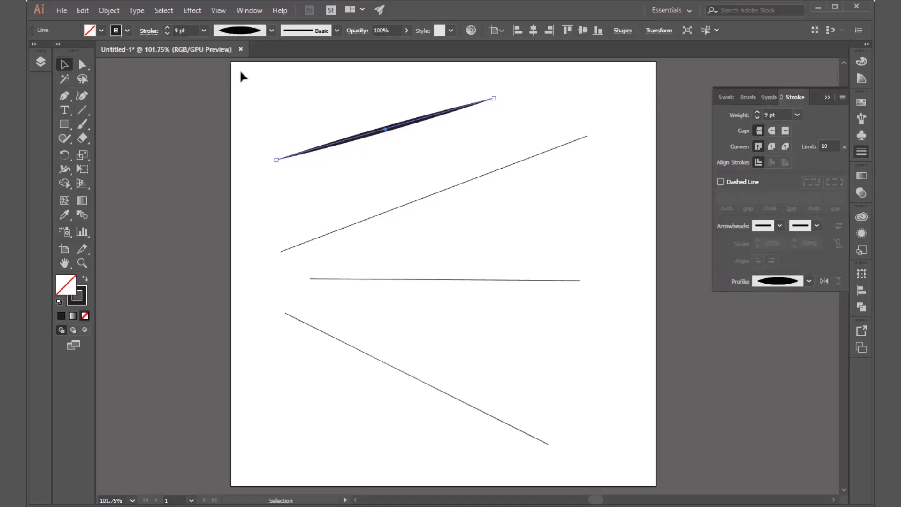
click(326, 89)
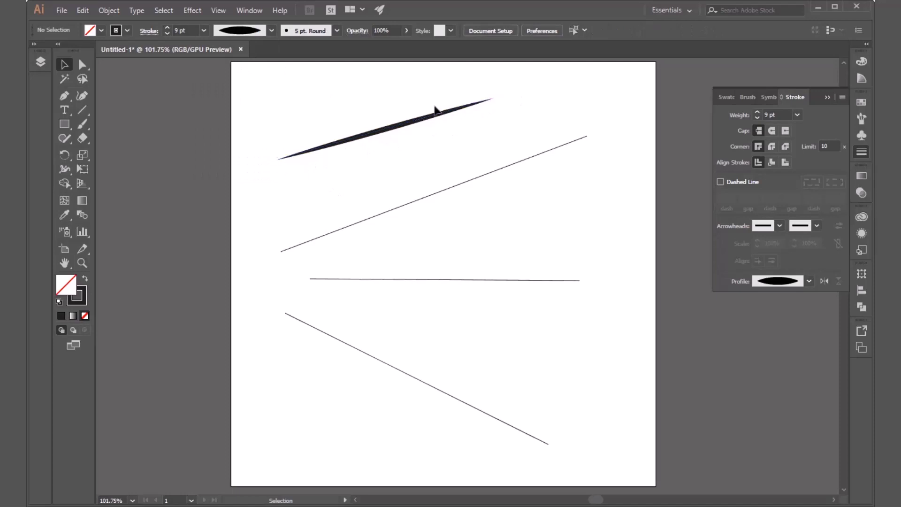
drag(399, 97, 355, 170)
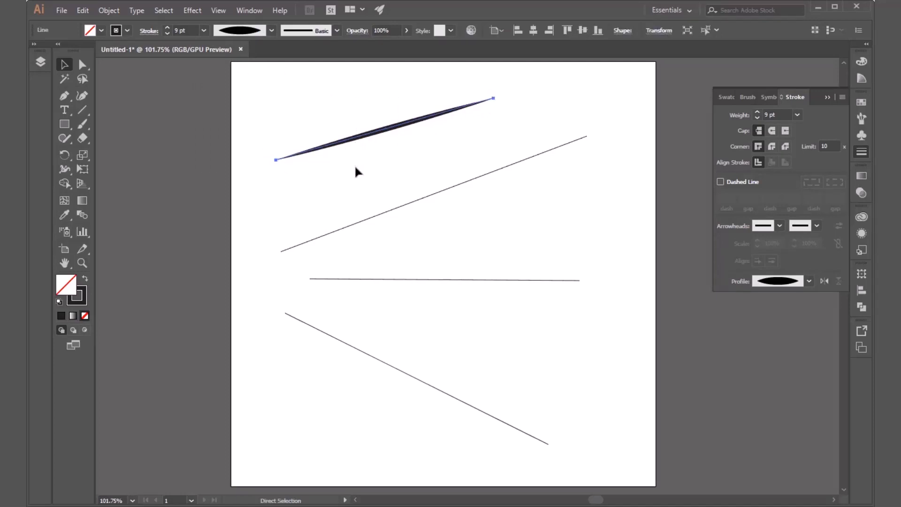
key(ctrl+z)
key(ctrl+z)
click(560, 121)
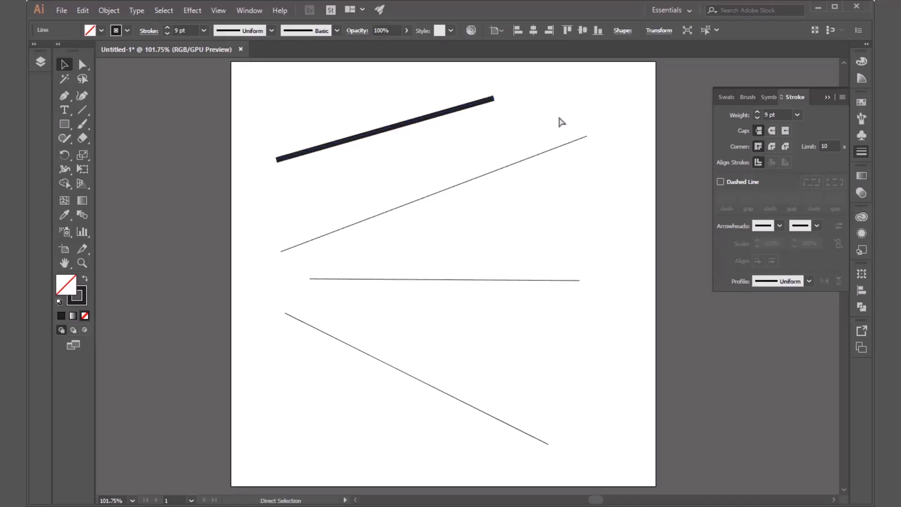
Step: Move the thick line slightly toward the other lines, and delete all four lines from the artboard
drag(366, 136, 388, 156)
drag(441, 331, 325, 429)
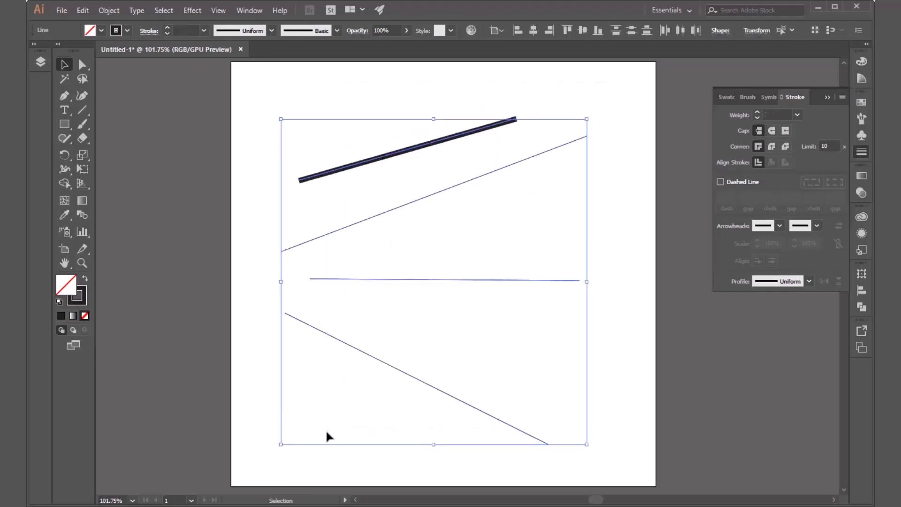
key(Delete)
Step: Draw a spiral about 11 cm wide in the middle of the artboard, adding inner turns and repositioning it while drawing
click(79, 109)
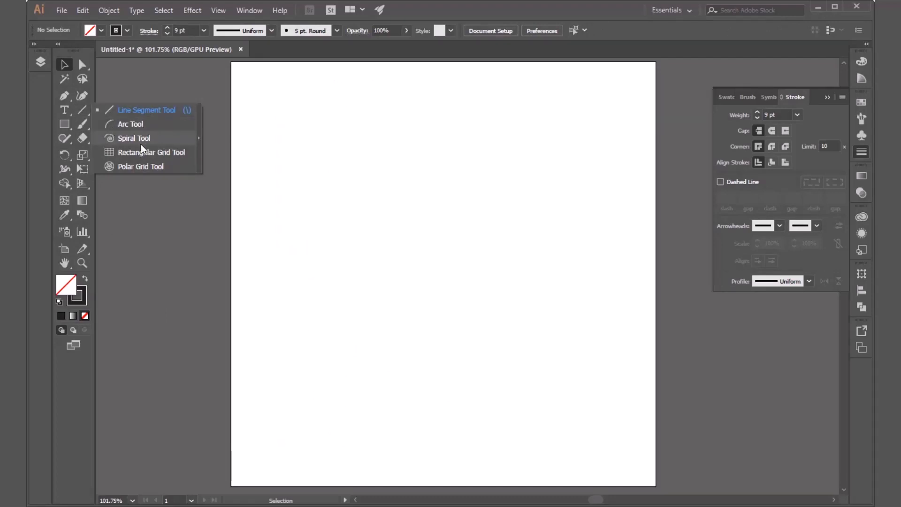
click(128, 140)
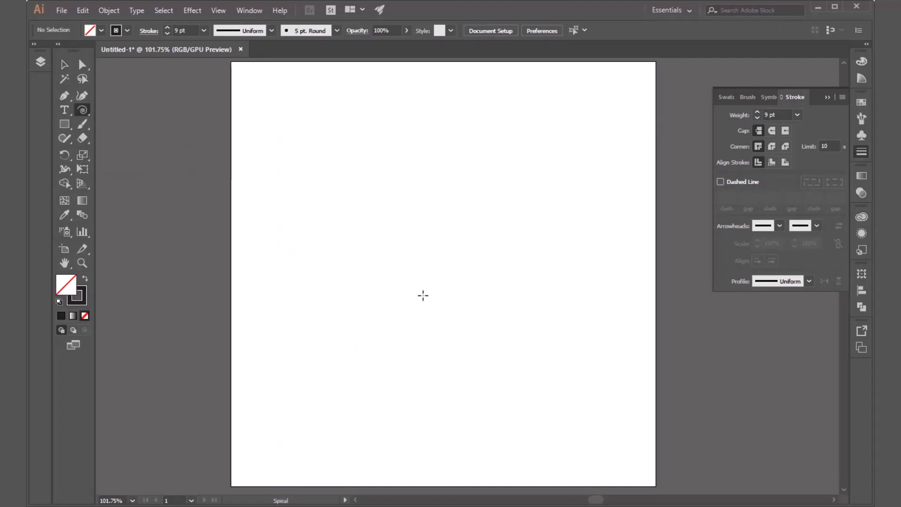
drag(425, 293, 528, 272)
key(Down)
key(Down)
key(Down)
key(Down)
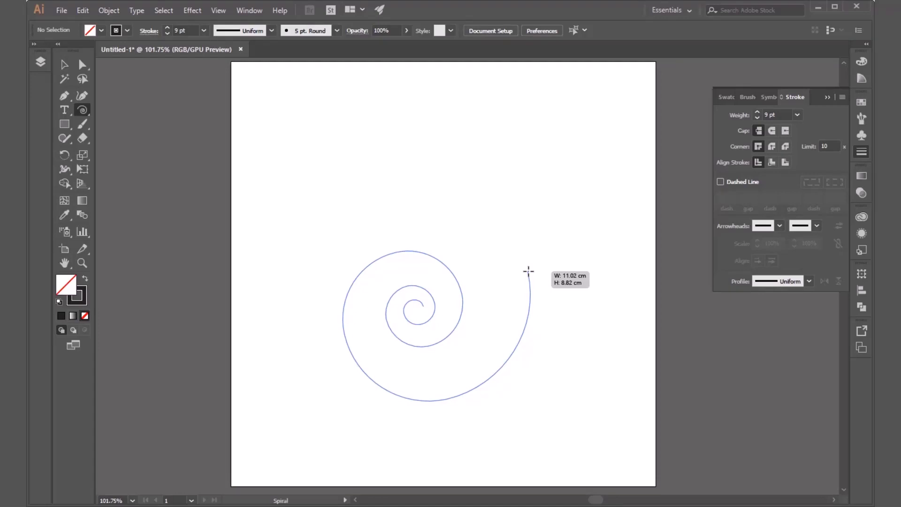
drag(529, 271, 528, 271)
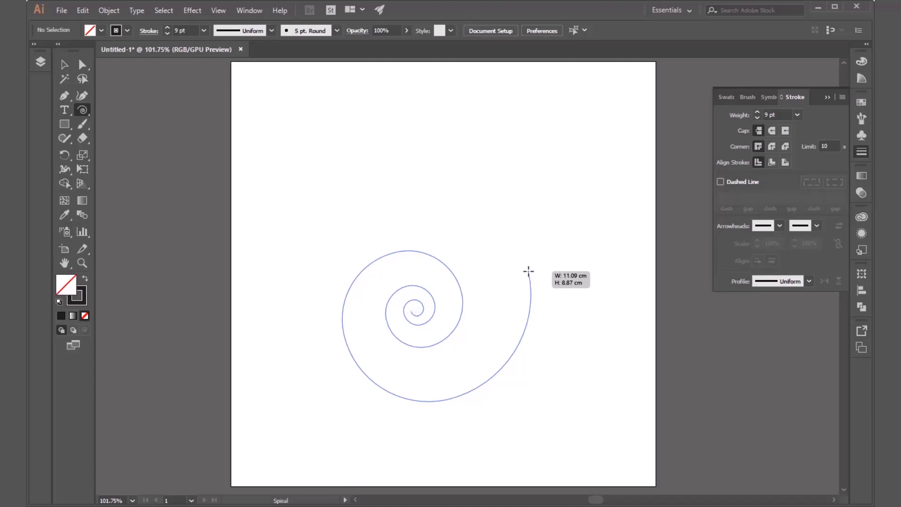
key(Down)
key(Down)
key(Down)
drag(528, 271, 528, 271)
drag(528, 271, 513, 252)
key(v)
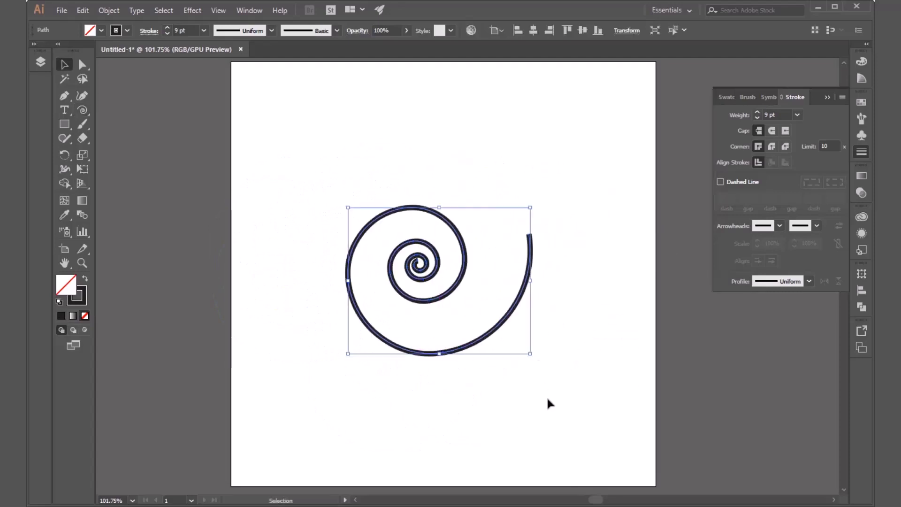
Step: Try pulling the spiral's outer left anchor point outward, and delete the whole spiral
key(a)
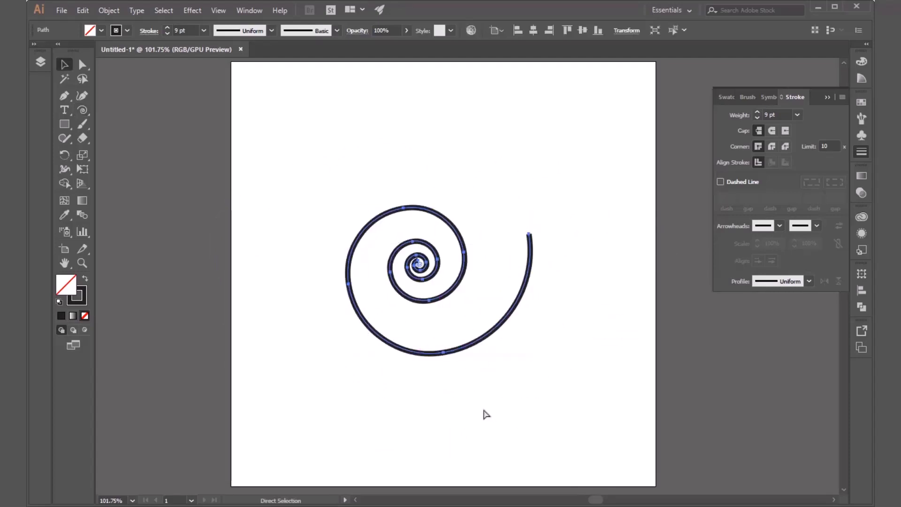
drag(355, 270, 312, 330)
drag(346, 291, 280, 317)
key(v)
key(ctrl+z)
drag(565, 171, 338, 405)
key(Delete)
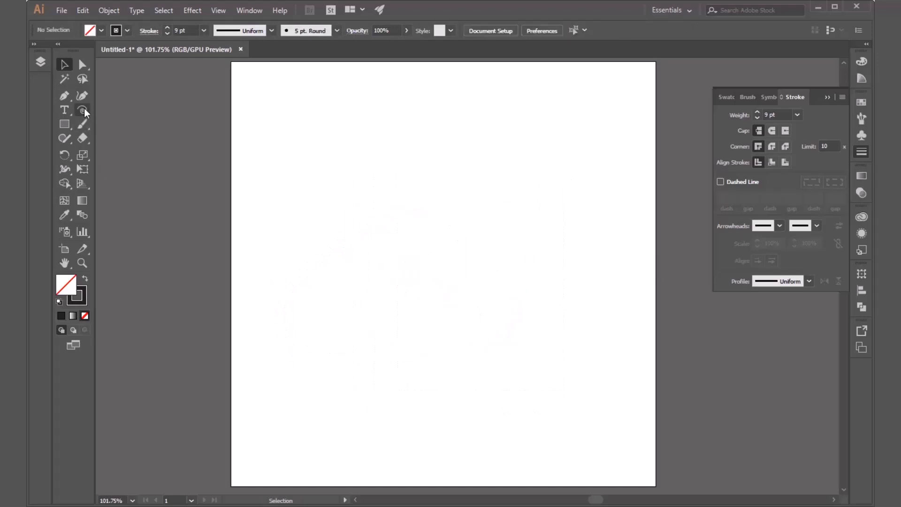
Step: Draw a rectangular grid about 18.7 cm wide and 12.5 cm high, varying the vertical dividers and leaving eight of them
drag(84, 108, 114, 155)
drag(278, 162, 595, 373)
key(Right)
key(Right)
key(Right)
key(Right)
key(Right)
key(Right)
key(Left)
key(Left)
key(Left)
key(Left)
key(Right)
drag(595, 374, 596, 374)
key(Right)
key(Left)
key(Left)
key(Left)
key(Left)
key(Left)
key(Left)
key(Left)
key(Left)
key(Left)
key(Right)
key(Right)
key(Right)
key(Right)
key(Right)
key(Right)
Step: Increase and decrease the number of horizontal dividers in the grid being drawn, leaving four
key(Up)
key(Up)
key(Up)
key(Up)
key(Up)
key(Up)
key(Up)
key(Up)
key(Down)
key(Down)
key(Down)
key(Down)
key(Down)
key(Down)
key(Down)
key(Down)
key(Down)
Step: Skew the grid's horizontal dividers by 40% so the rows get narrower toward the grid's lower edge
key(f)
key(f)
key(f)
key(f)
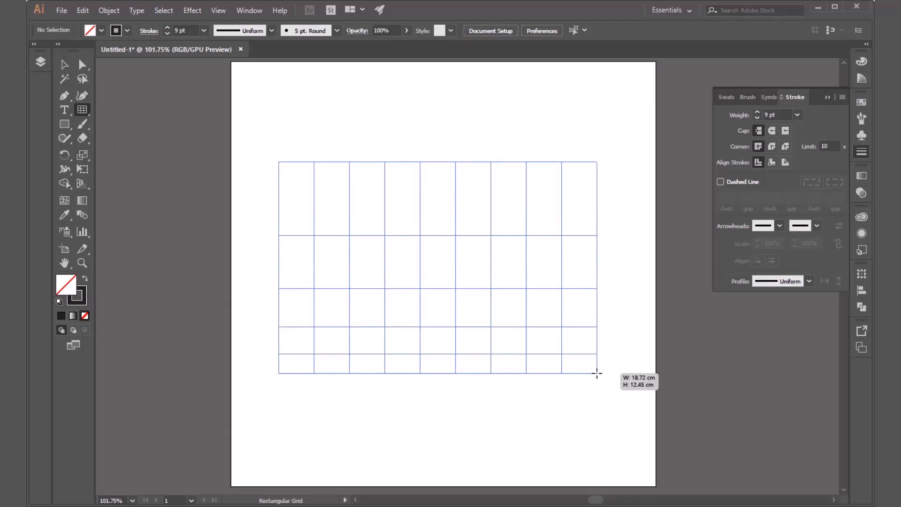
Step: Try skewing the grid's vertical dividers in both directions, and return them to even spacing
key(c)
key(c)
key(c)
key(c)
mouse_move(597, 373)
mouse_down()
mouse_move(582, 319)
mouse_move(605, 387)
mouse_move(590, 355)
mouse_move(596, 364)
mouse_up()
key(c)
key(c)
key(x)
key(x)
key(x)
key(x)
key(x)
key(x)
key(x)
key(x)
key(x)
key(x)
key(c)
key(c)
key(c)
Step: Add two more horizontal dividers, reposition the grid slightly up the artboard, finish it and deselect it
key(Up)
key(Up)
key(space)
key(v)
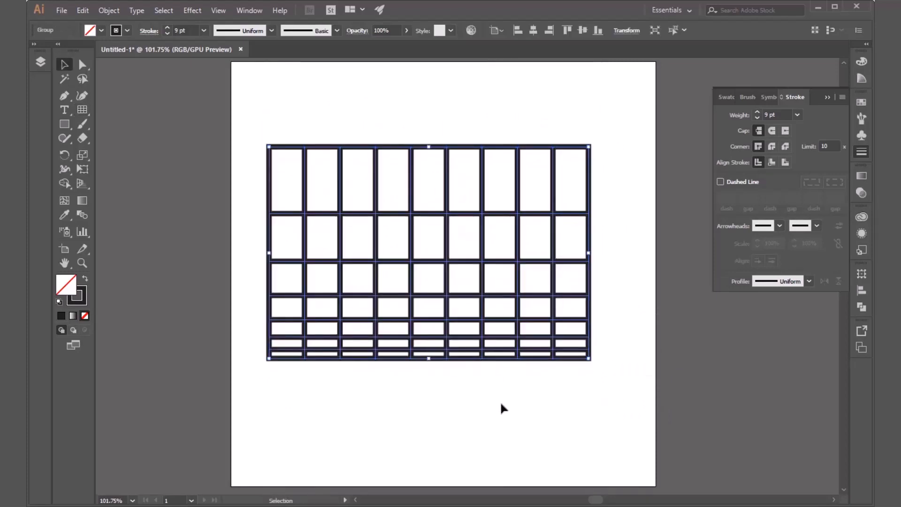
click(499, 402)
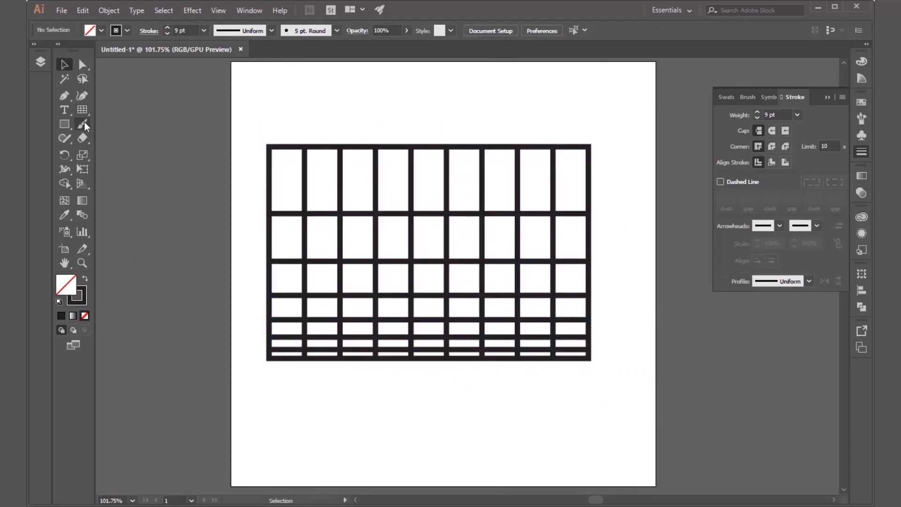
Step: View the Rectangular Grid tool's numeric size, divider and skew options without adding another grid
click(83, 110)
click(428, 423)
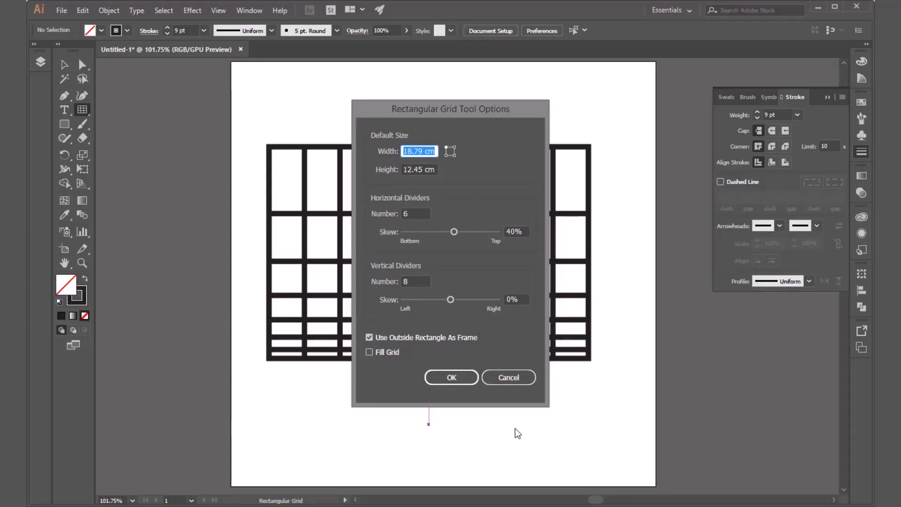
click(514, 378)
click(546, 440)
click(511, 373)
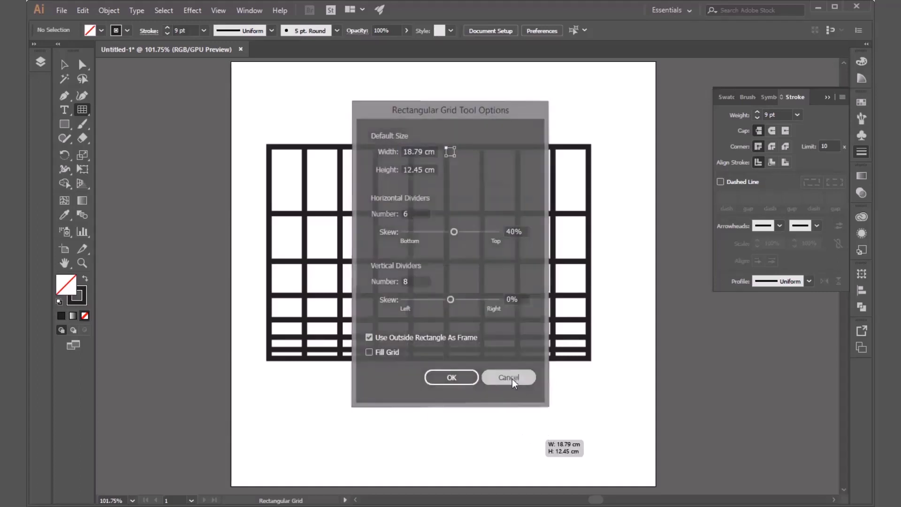
Step: Apply projecting caps and round corner joins to the grid's stroke, and delete the grid
key(v)
drag(612, 408, 253, 118)
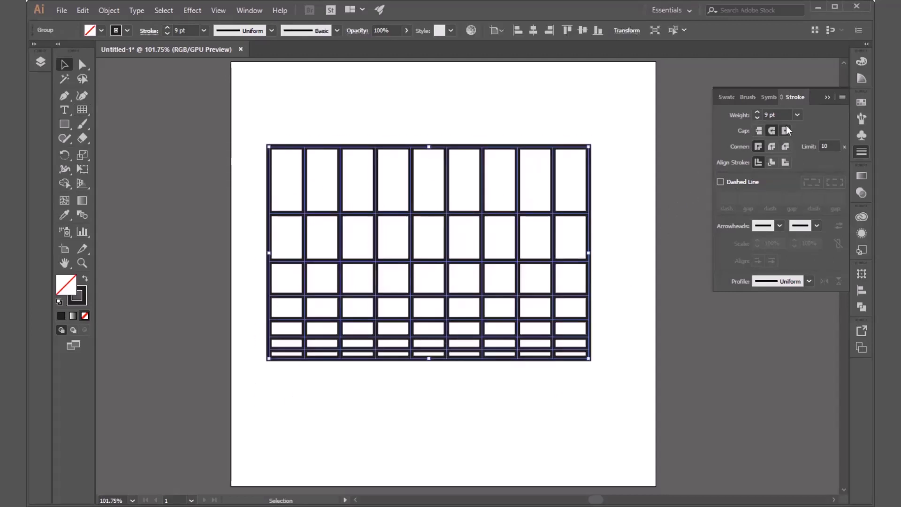
click(772, 147)
click(595, 318)
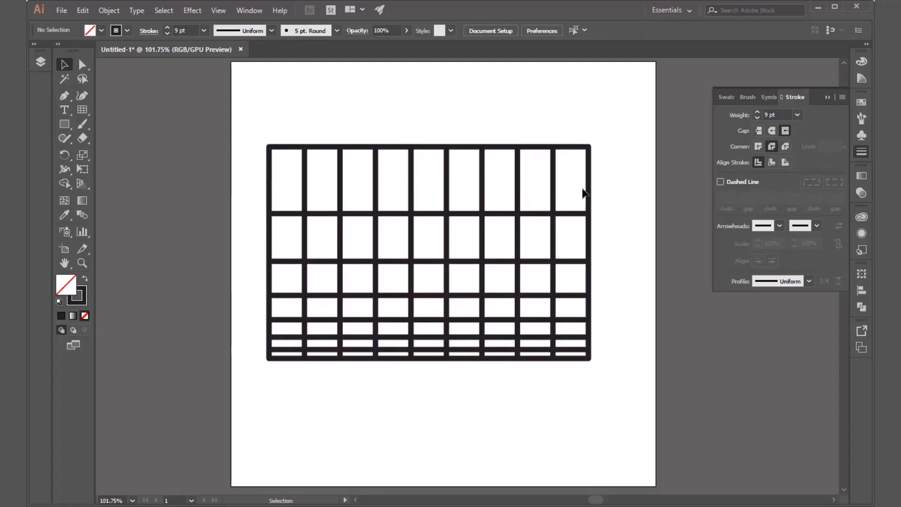
drag(623, 114, 247, 398)
key(Delete)
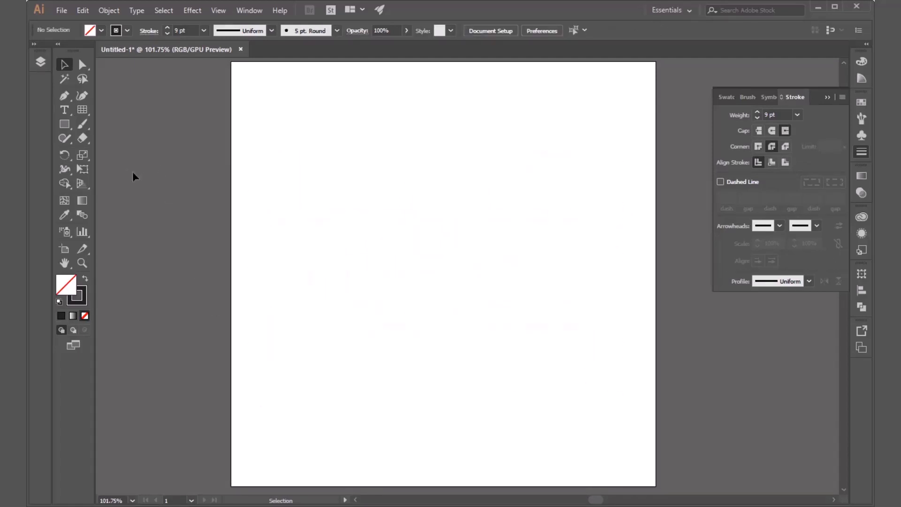
Step: Draw a square with the Rectangle tool in the upper-left area of the artboard
click(66, 125)
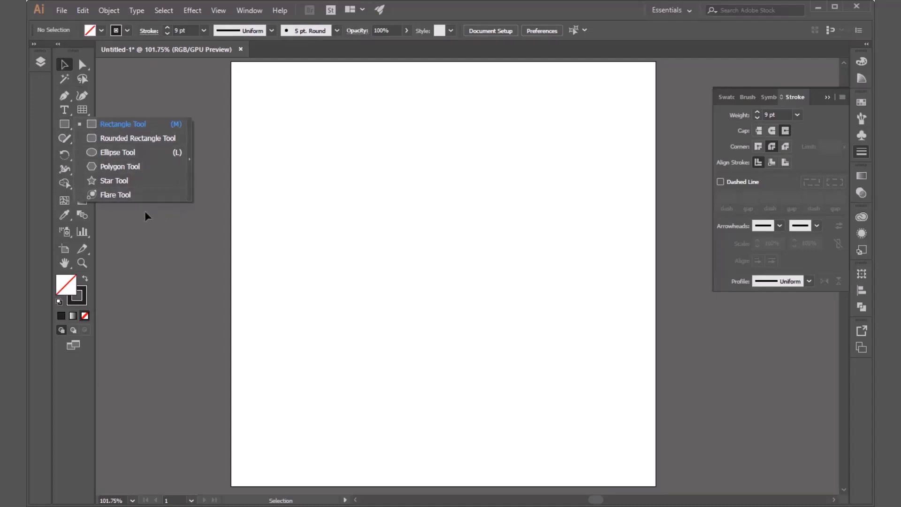
click(137, 126)
drag(303, 121, 405, 190)
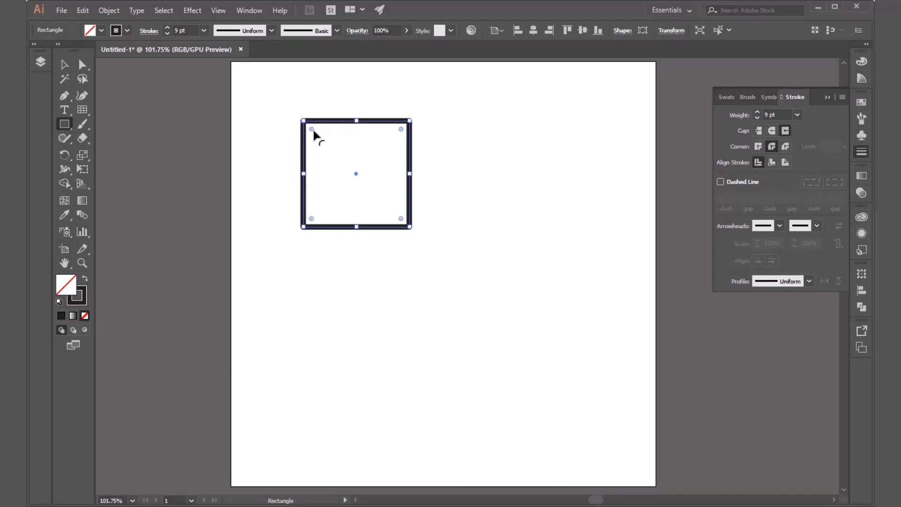
Step: Try rounding all of the square's corners into a circle and its upper-left corner into a quarter arc, undoing each change
drag(311, 126, 377, 223)
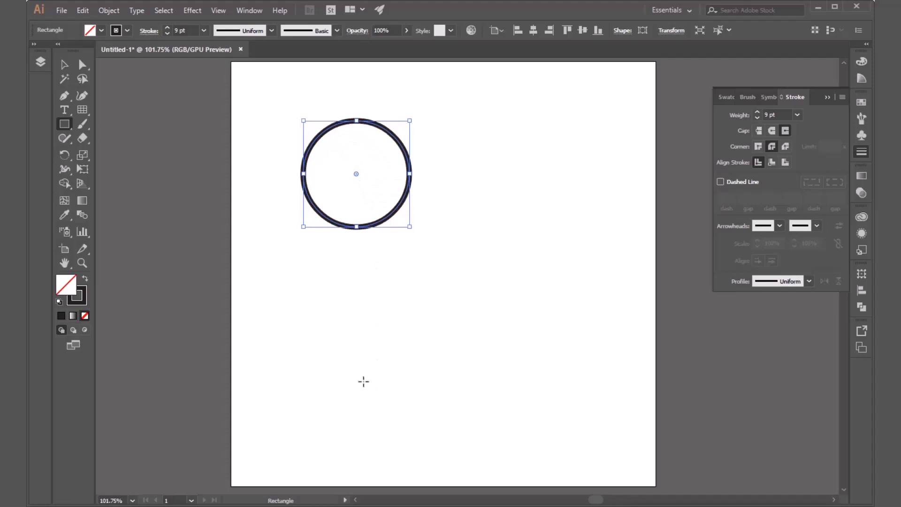
key(ctrl+z)
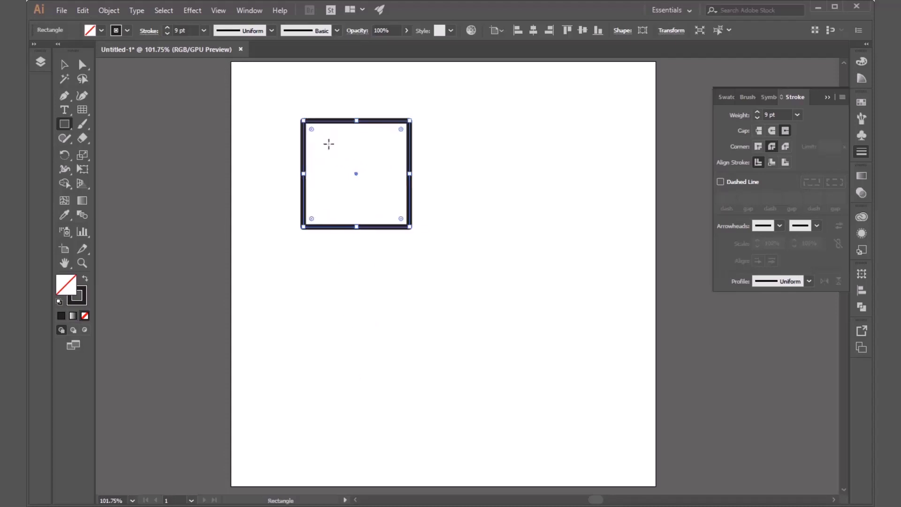
drag(313, 130, 380, 207)
key(ctrl+z)
drag(310, 130, 413, 295)
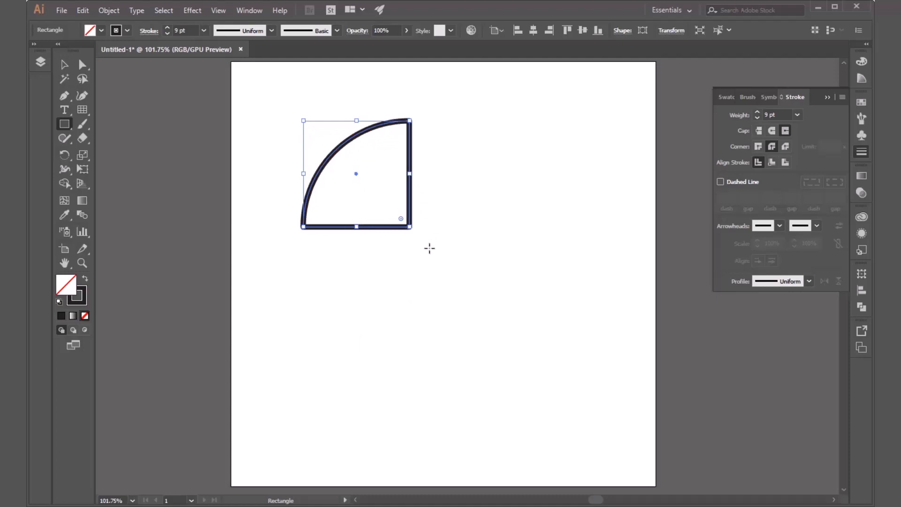
key(ctrl+z)
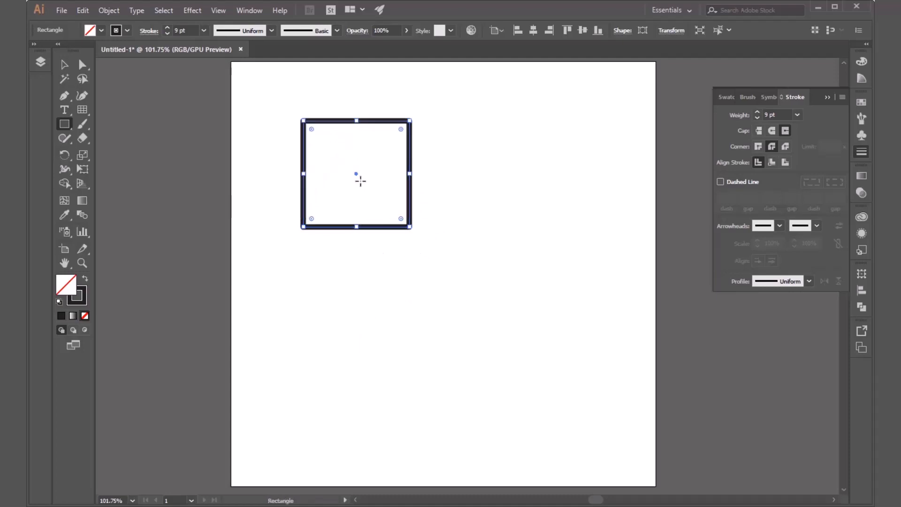
Step: Select the square and delete it from the artboard
key(v)
drag(452, 122, 271, 275)
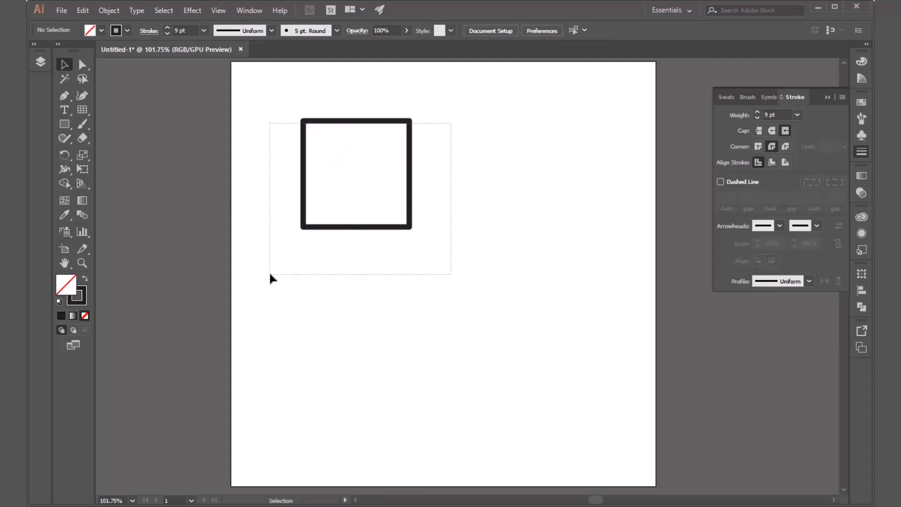
key(Delete)
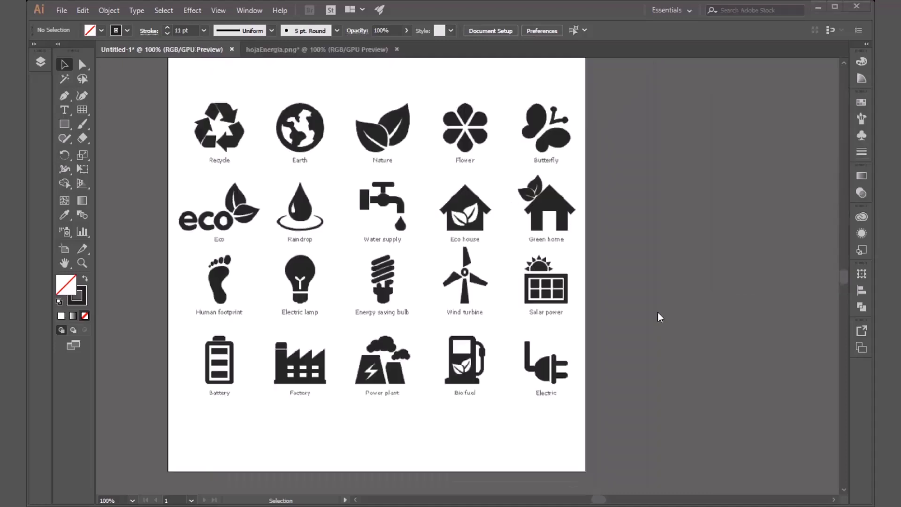
Step: Try moving the embedded icon sheet image on the artboard, undo the move and deselect the image
drag(632, 293, 682, 295)
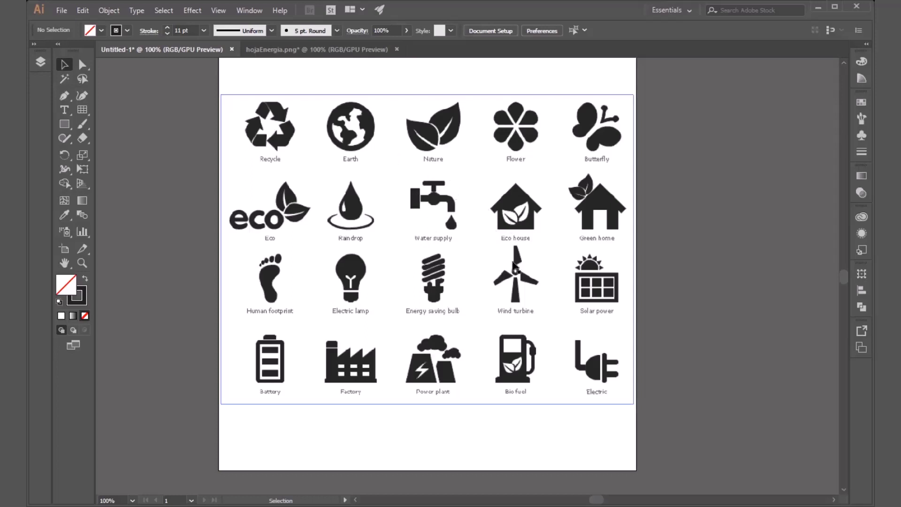
mouse_move(526, 175)
mouse_down()
mouse_move(526, 210)
mouse_move(529, 167)
mouse_up()
key(ctrl+z)
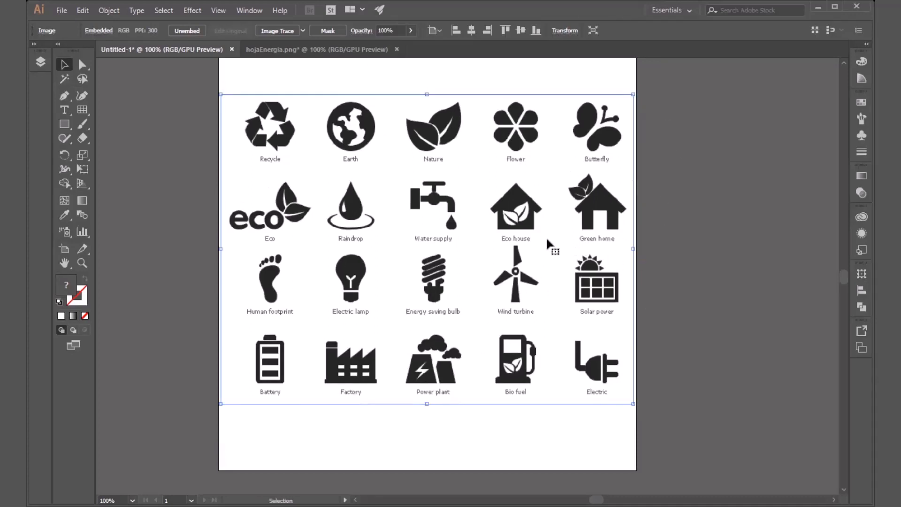
key(ctrl+shift+a)
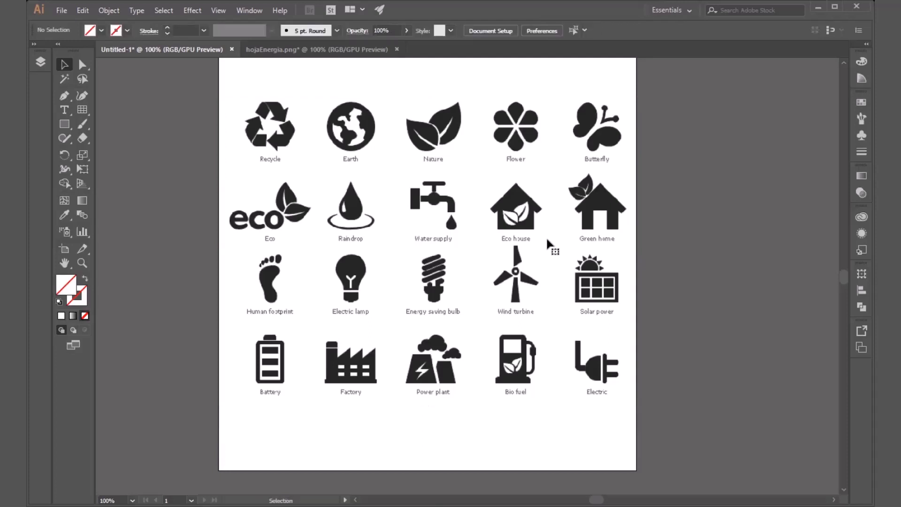
key(ctrl)
key(ctrl+shift)
key(ctrl)
Step: Lock Layer 1, which holds the icon sheet image, and activate the Pen tool
click(441, 141)
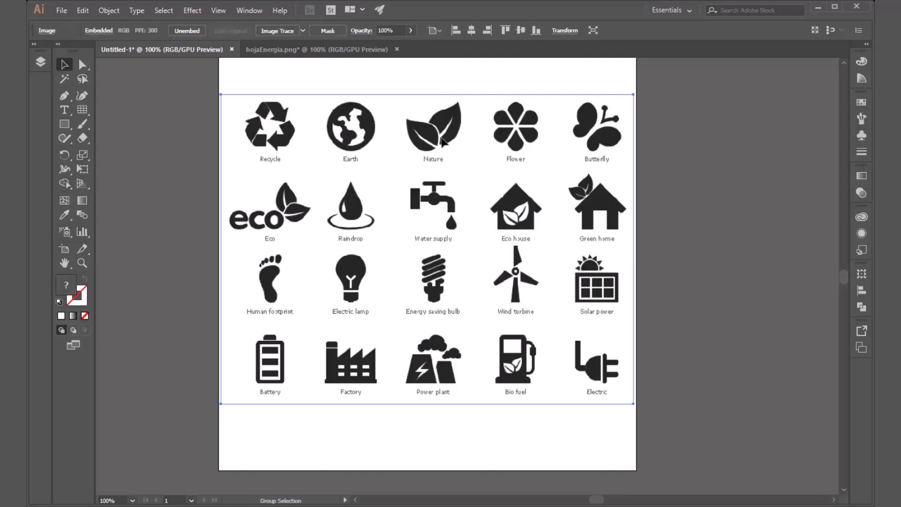
key(ctrl+alt)
click(33, 46)
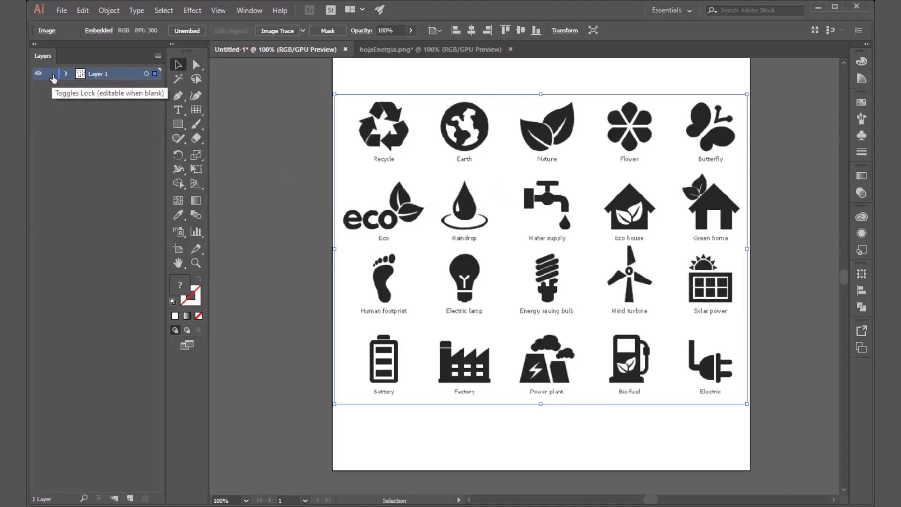
click(51, 74)
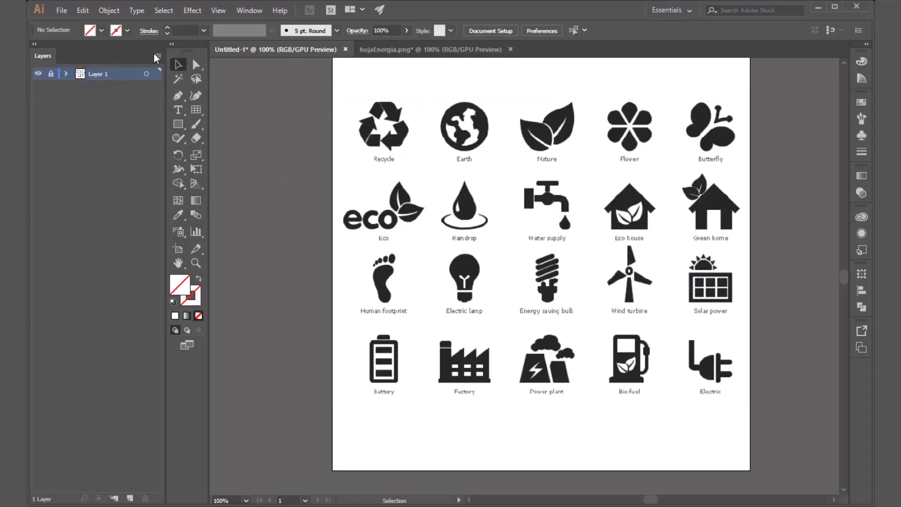
click(34, 45)
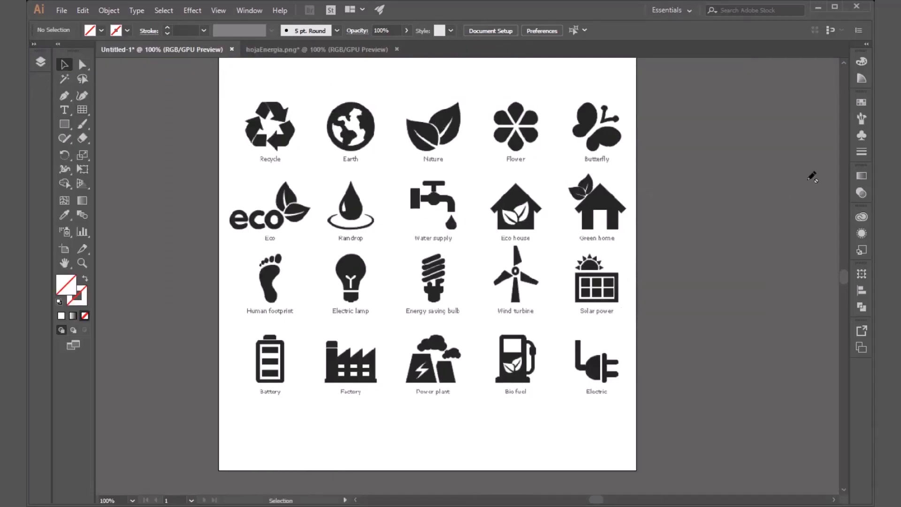
click(64, 96)
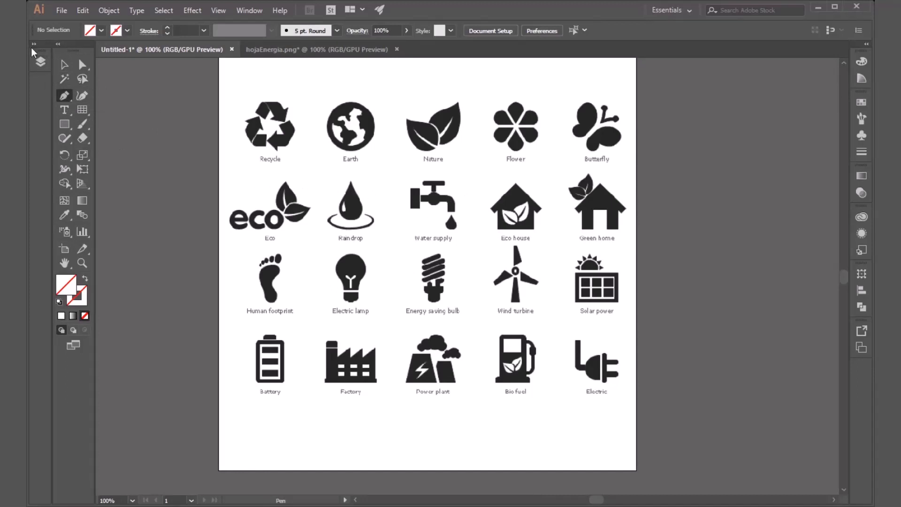
Step: With Layer 1 unlocked, set the icon sheet image's opacity to 35% and lock the layer again
click(41, 61)
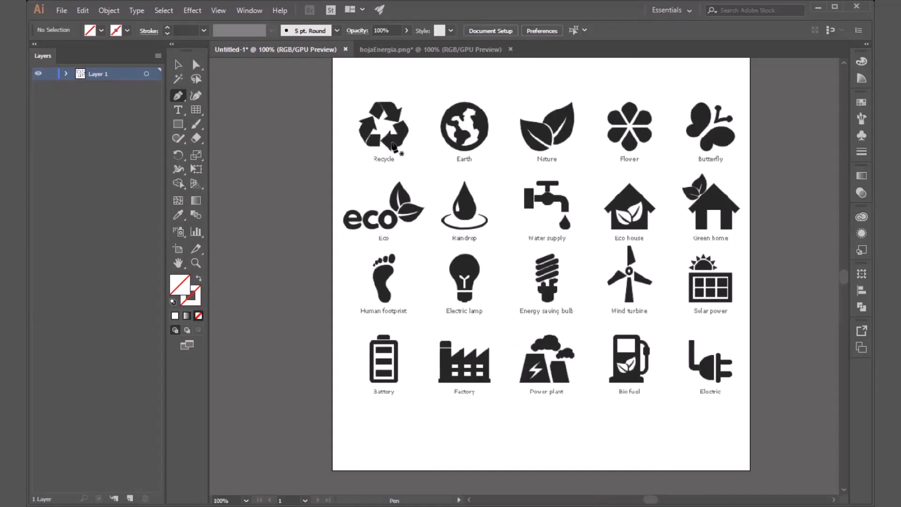
key(v)
click(397, 148)
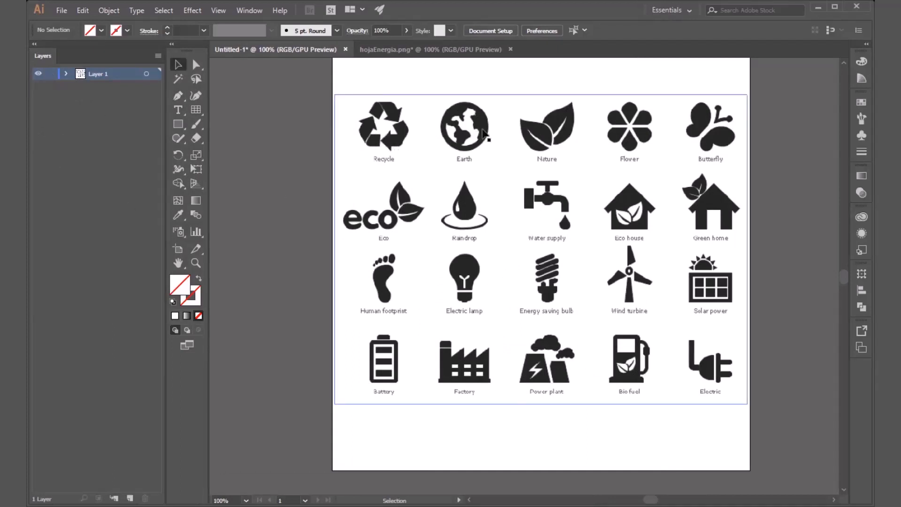
click(411, 30)
drag(409, 47, 381, 49)
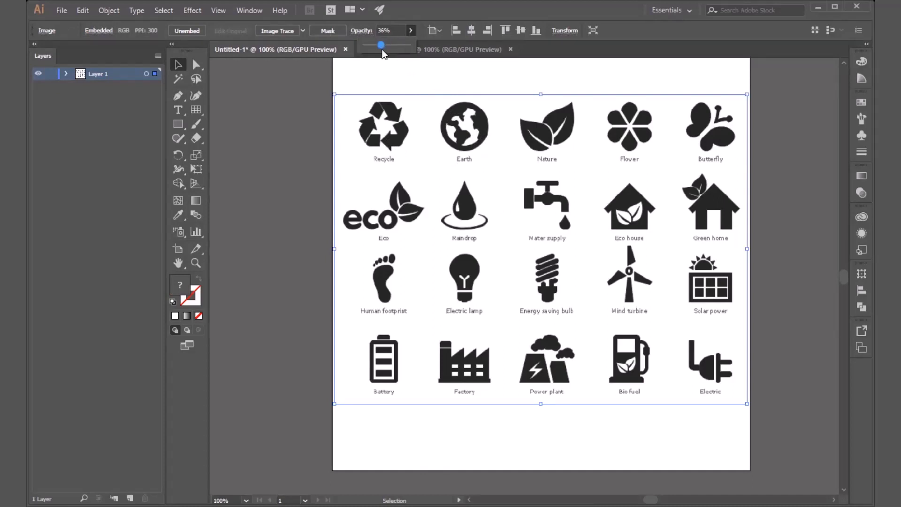
click(382, 30)
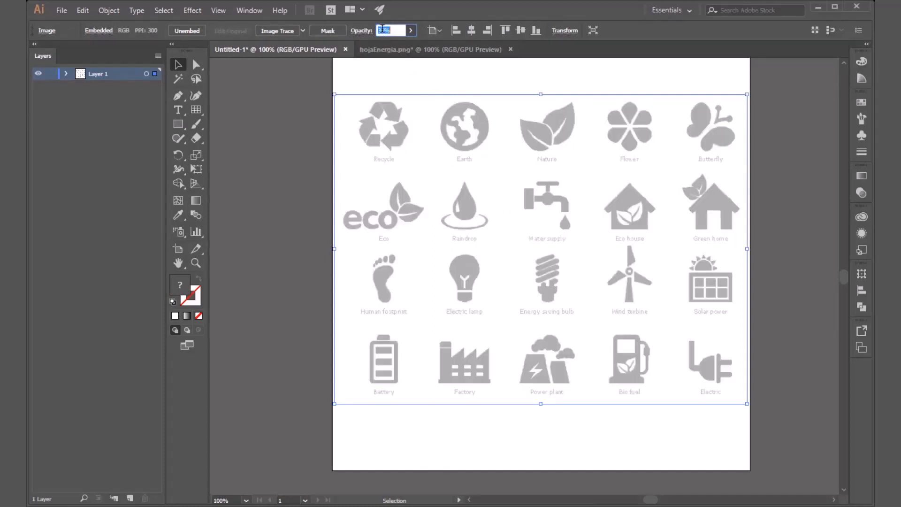
text(35)
key(Return)
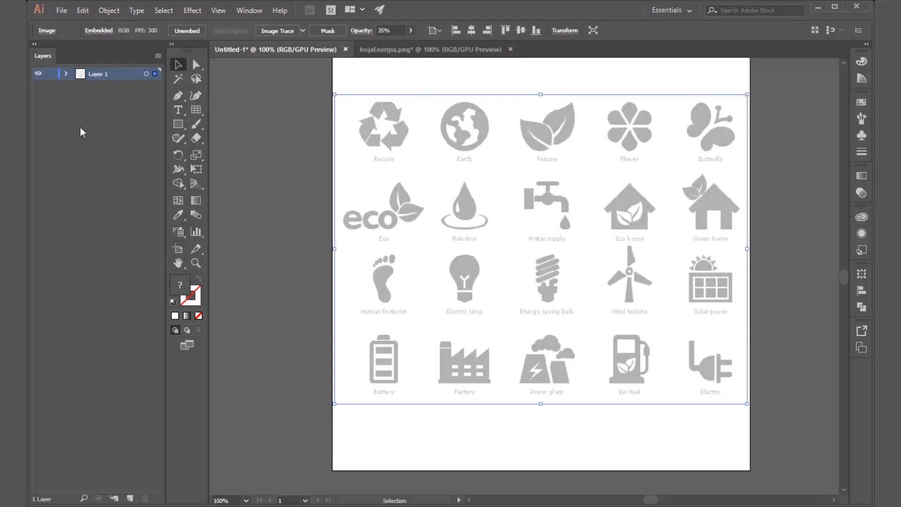
click(50, 74)
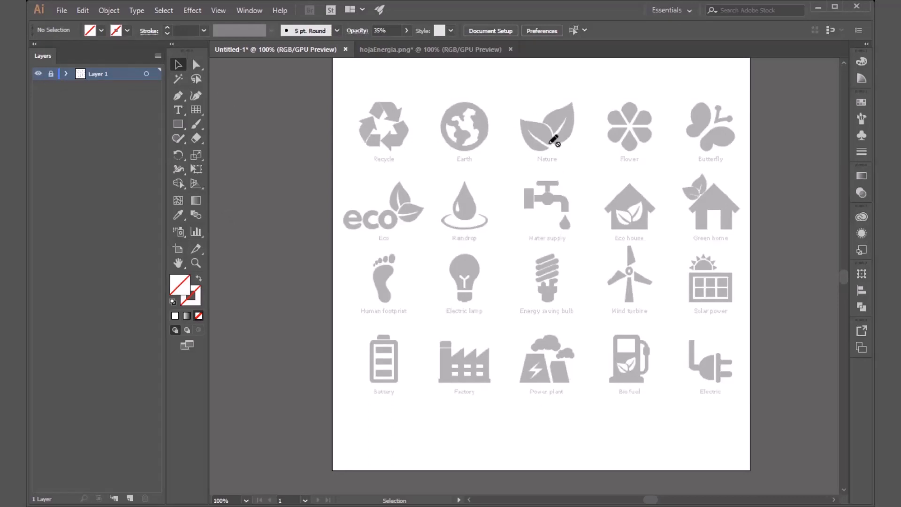
Step: Create a new layer above Layer 1, name it Icon and target it for drawing
key(m)
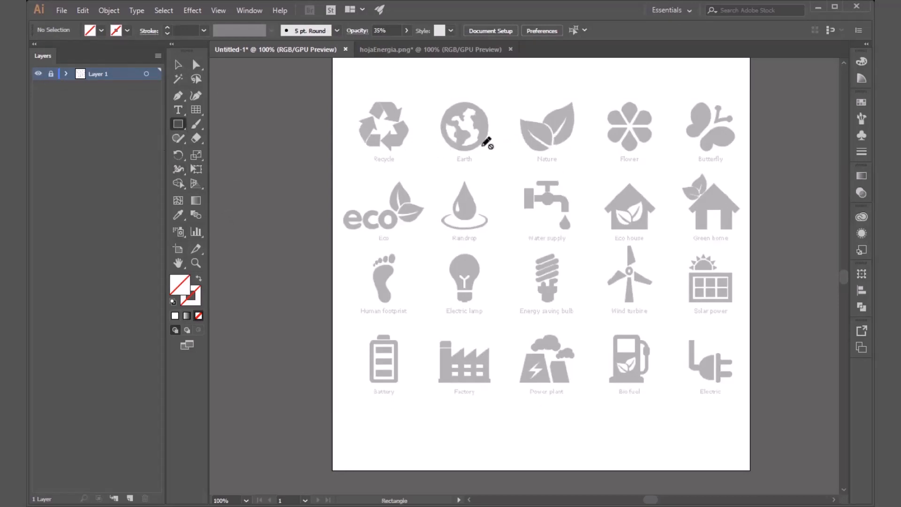
click(66, 74)
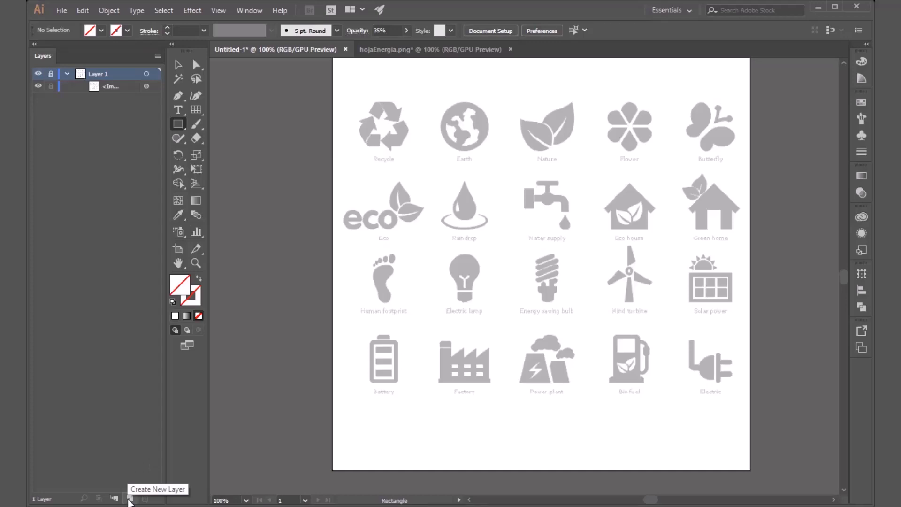
click(130, 499)
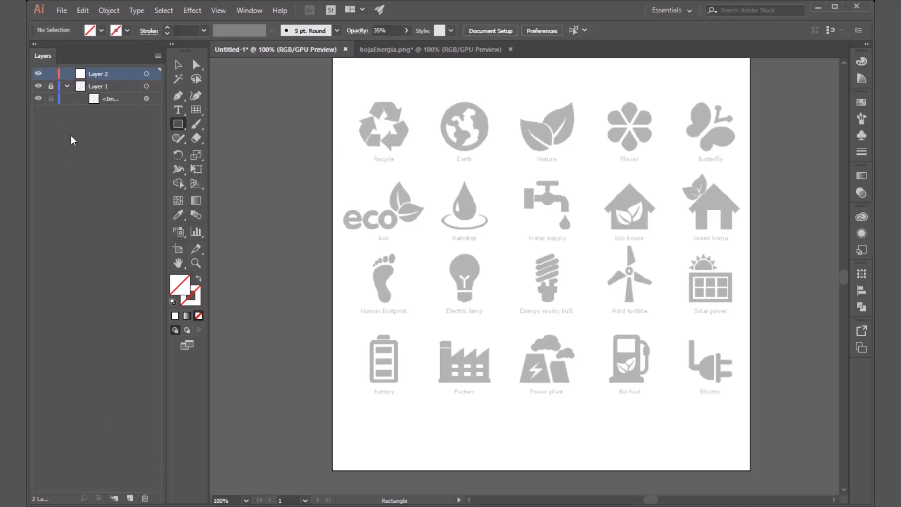
double_click(103, 72)
text(Icon)
key(Return)
click(67, 87)
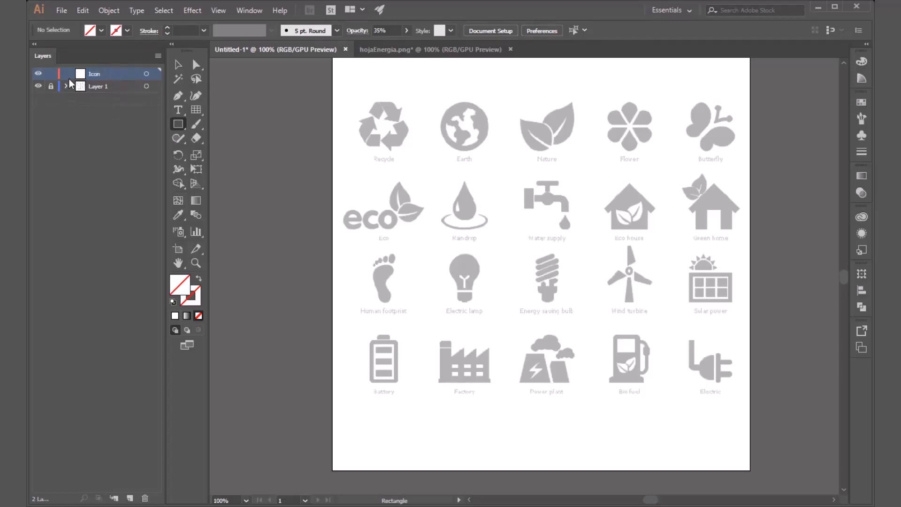
click(146, 74)
click(33, 44)
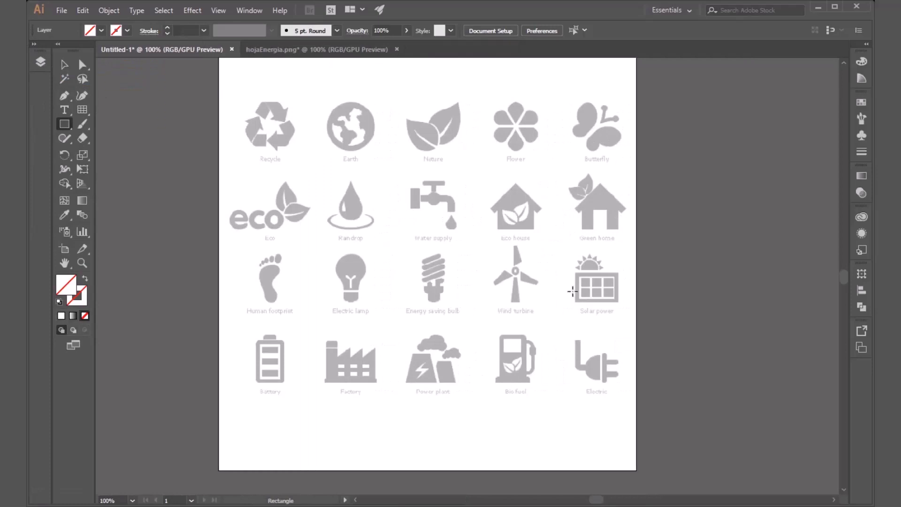
Step: Activate the Pen tool for tracing the faucet of the Water supply icon and open the stroke colour swatches
click(66, 95)
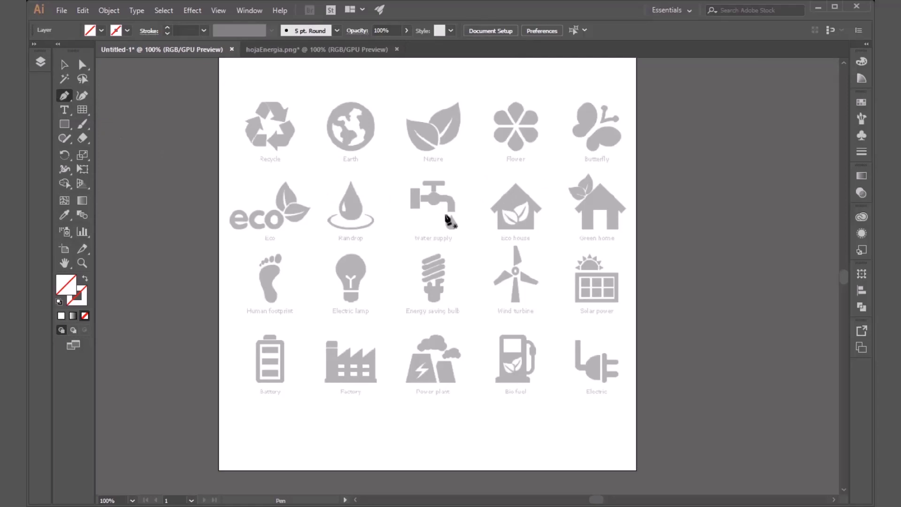
scroll(452, 208, up, 2)
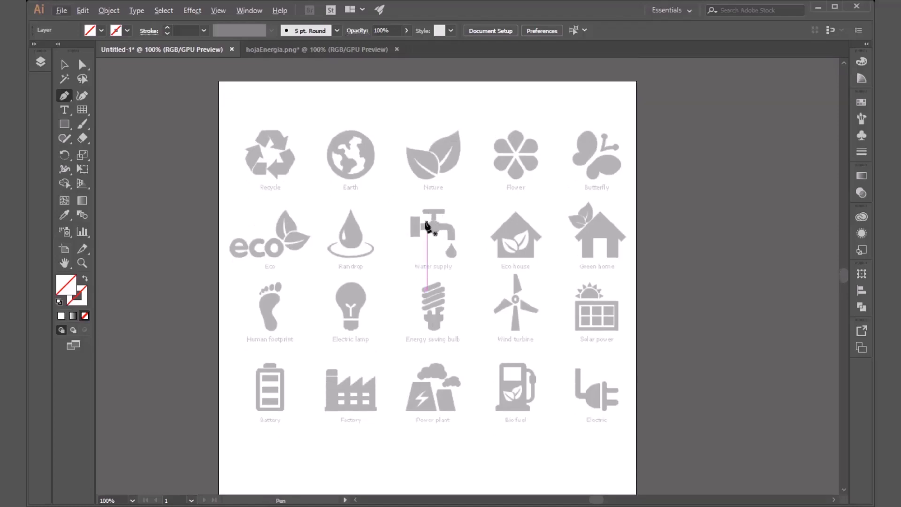
scroll(432, 229, up, 4)
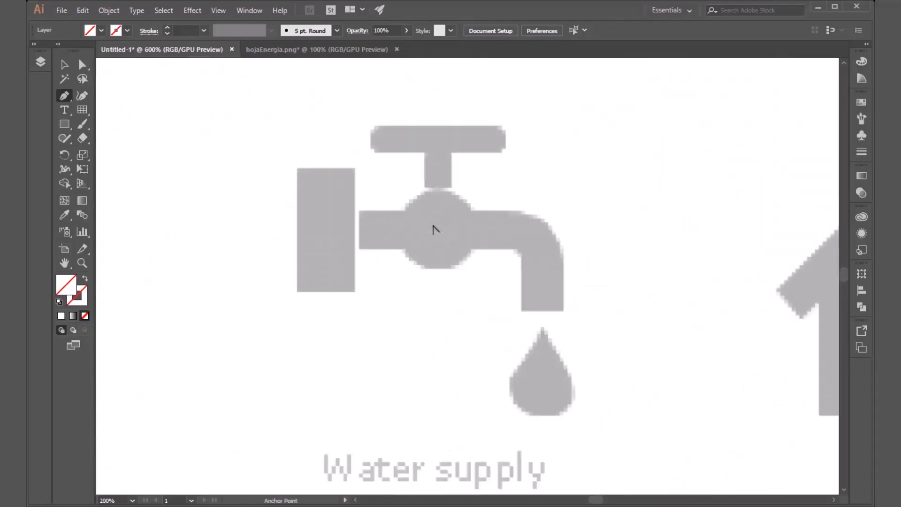
scroll(432, 228, down, 5)
scroll(429, 227, up, 3)
scroll(428, 227, down, 7)
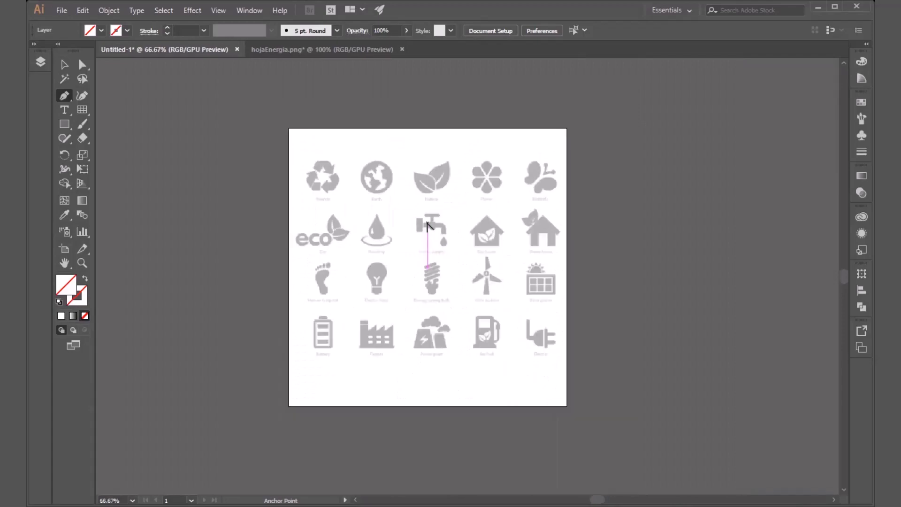
scroll(567, 177, up, 5)
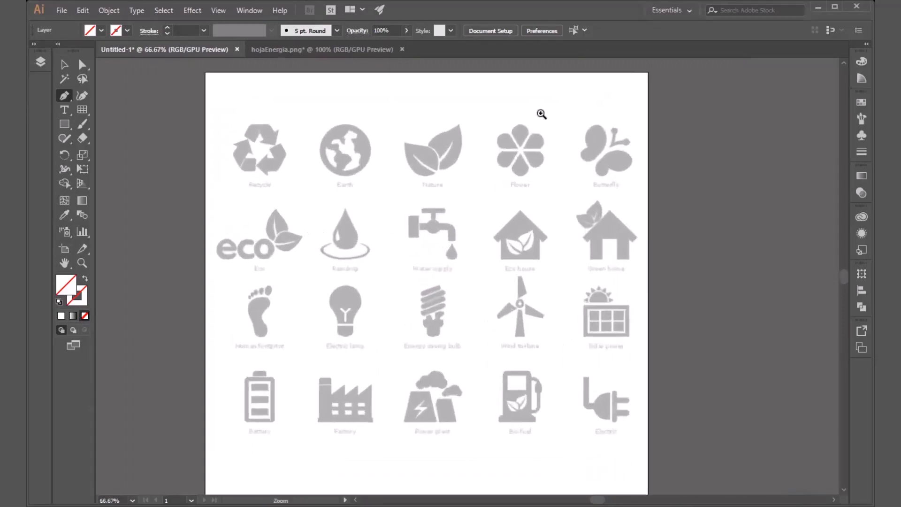
scroll(566, 177, down, 5)
scroll(517, 233, up, 6)
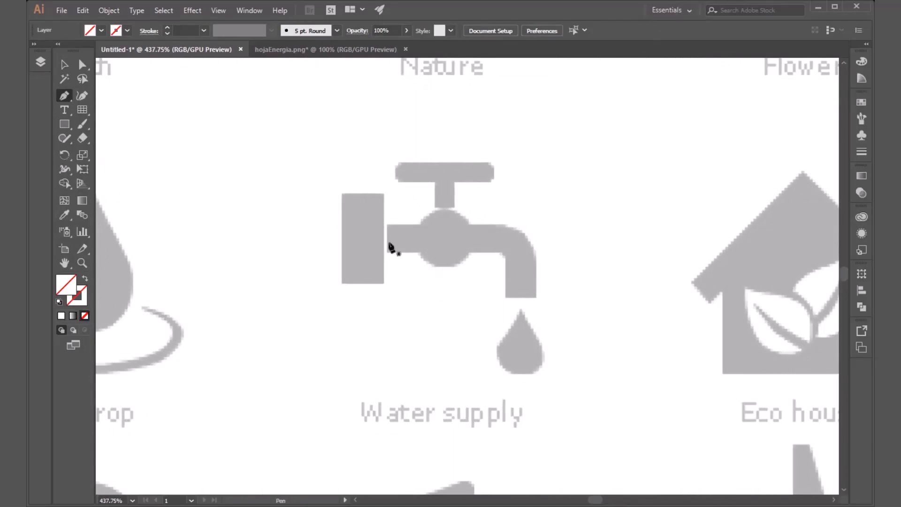
click(126, 30)
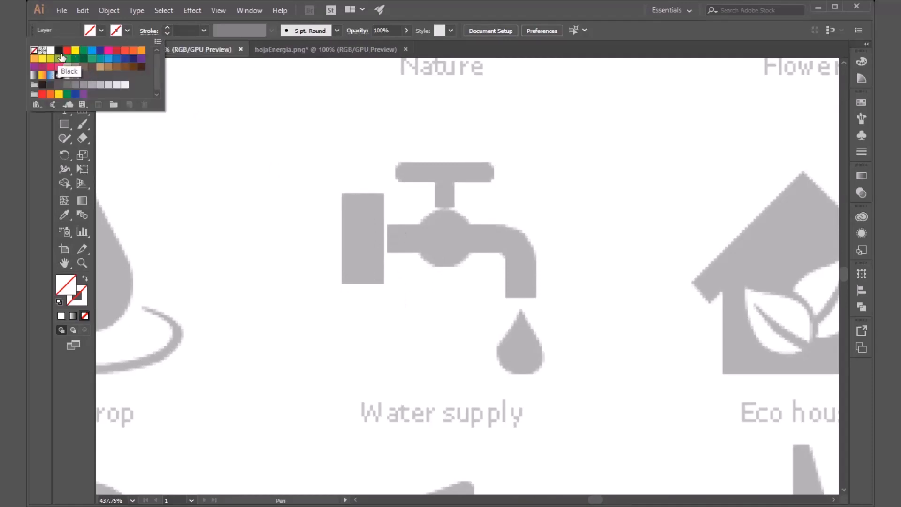
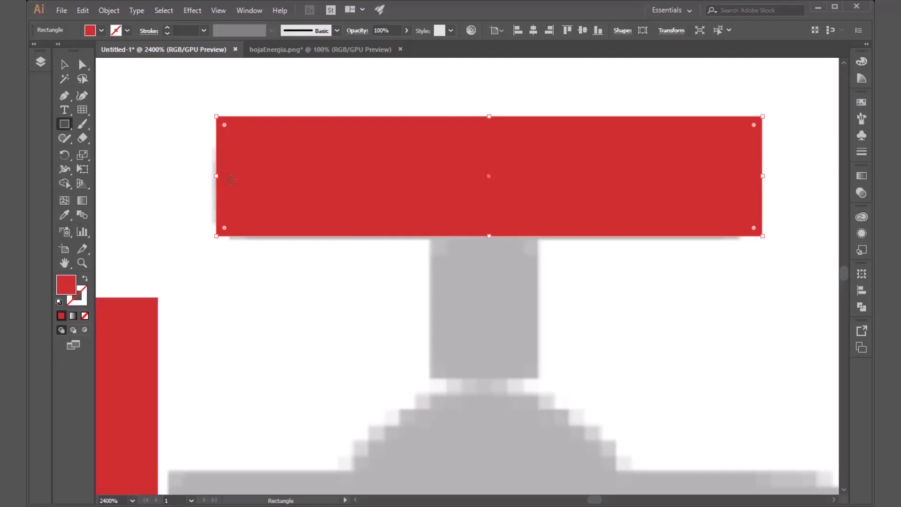
Step: Try fully rounding the corners of the red rectangle over the faucet handle, and undo the rounding
scroll(191, 115, up, 5)
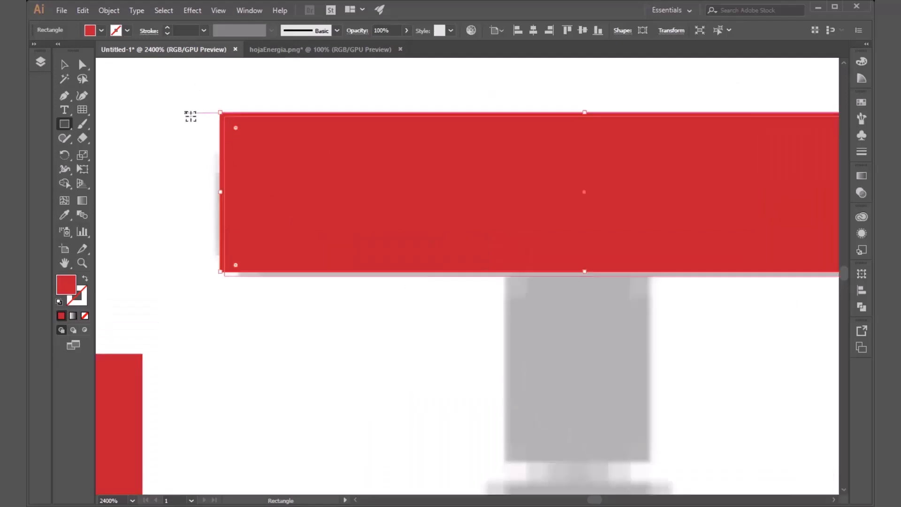
scroll(265, 114, down, 1)
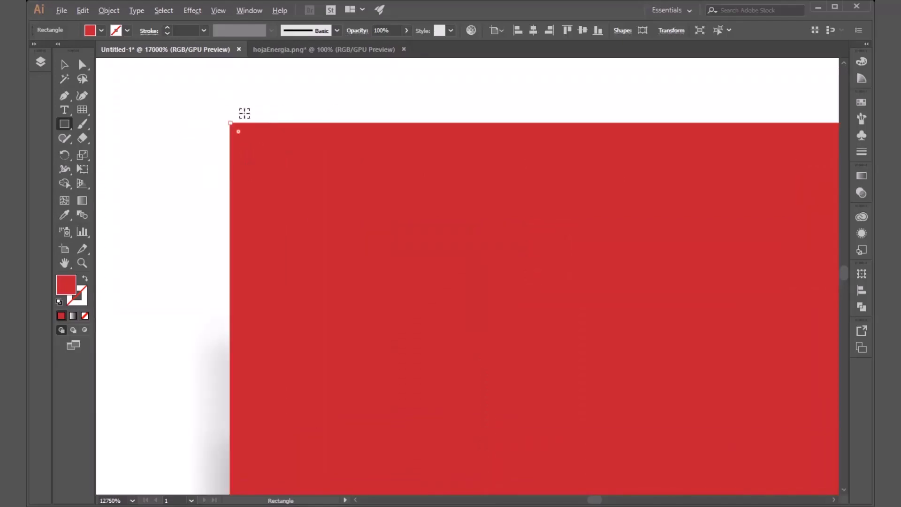
scroll(176, 127, down, 4)
scroll(238, 139, up, 1)
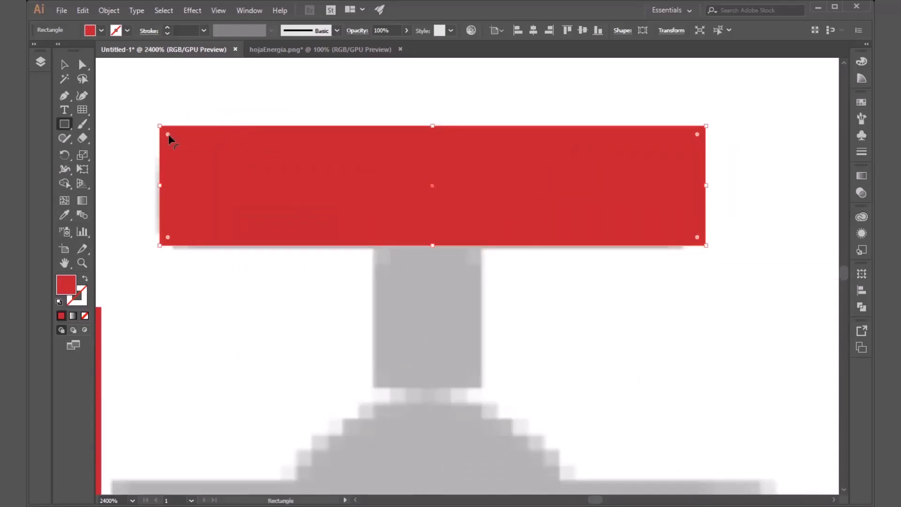
drag(169, 135, 253, 243)
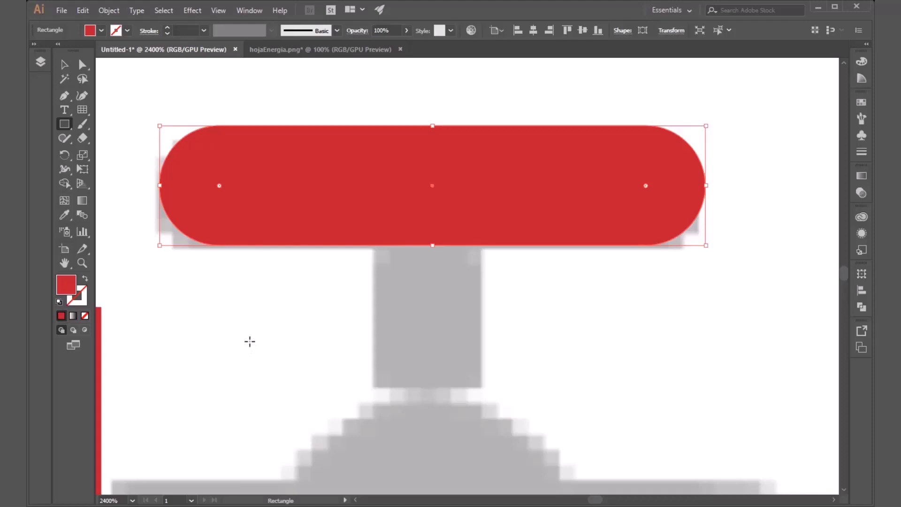
key(ctrl+z)
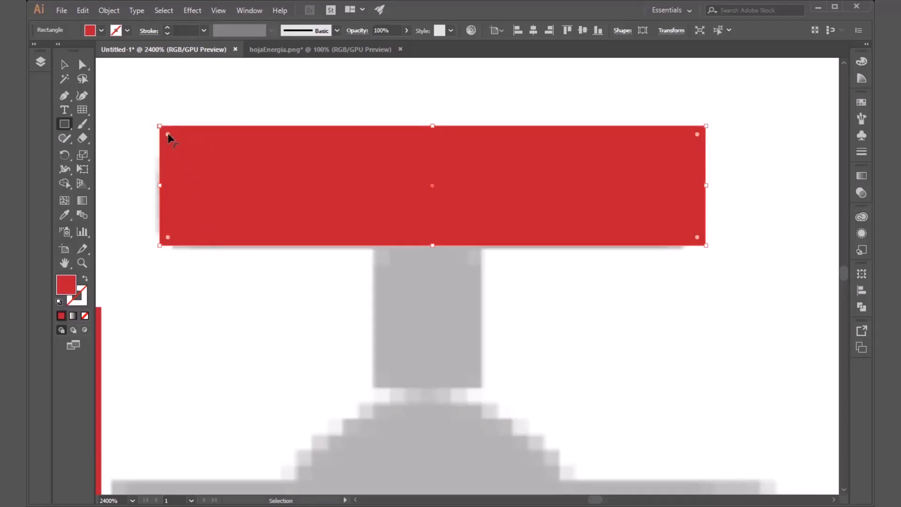
drag(168, 136, 250, 302)
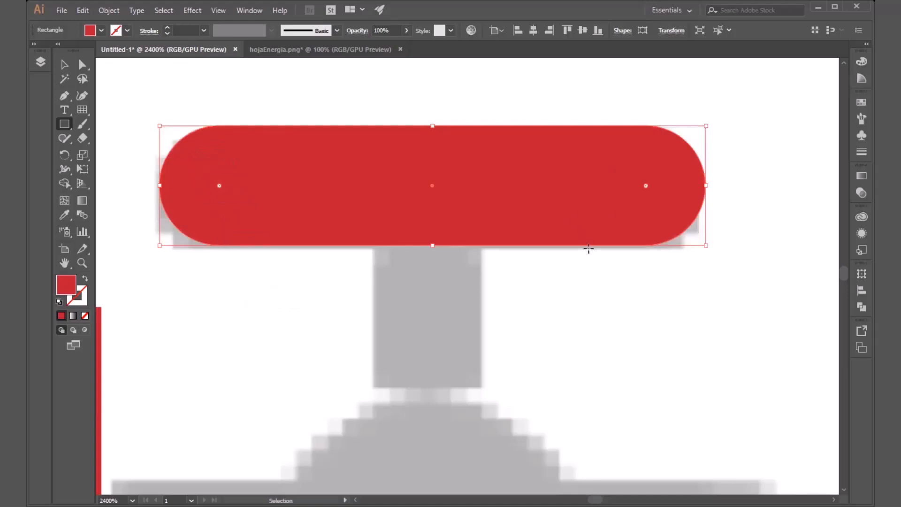
key(ctrl+z)
Step: Try tracing the faucet handle with the Rounded Rectangle tool, moving the existing red rectangle aside and back
scroll(552, 251, down, 2)
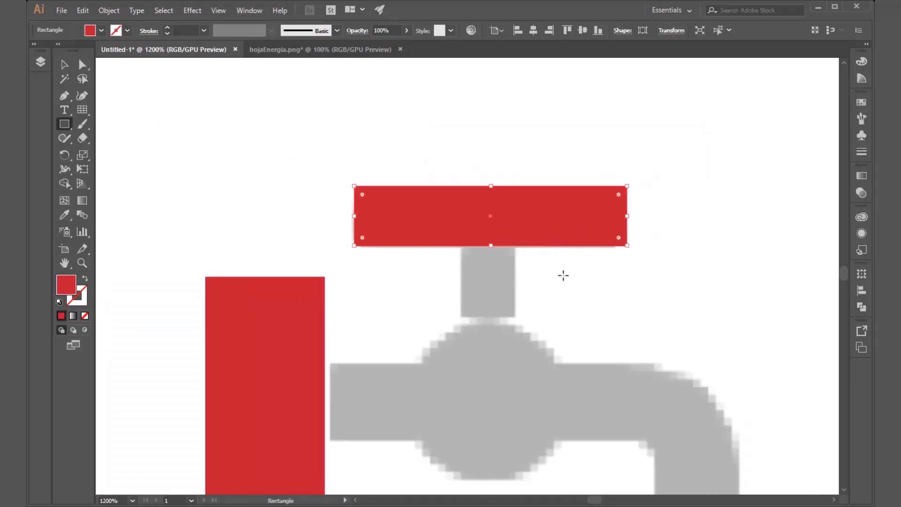
key(v)
click(581, 272)
drag(537, 240, 537, 163)
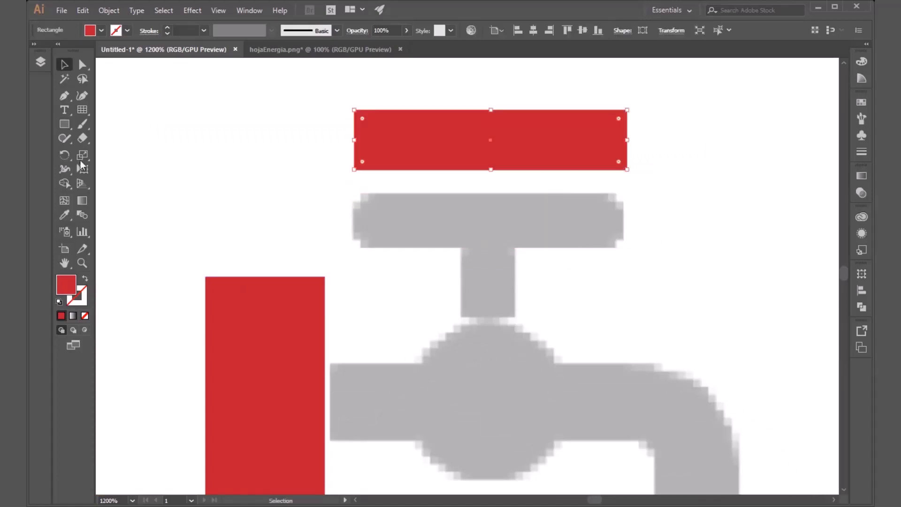
click(64, 125)
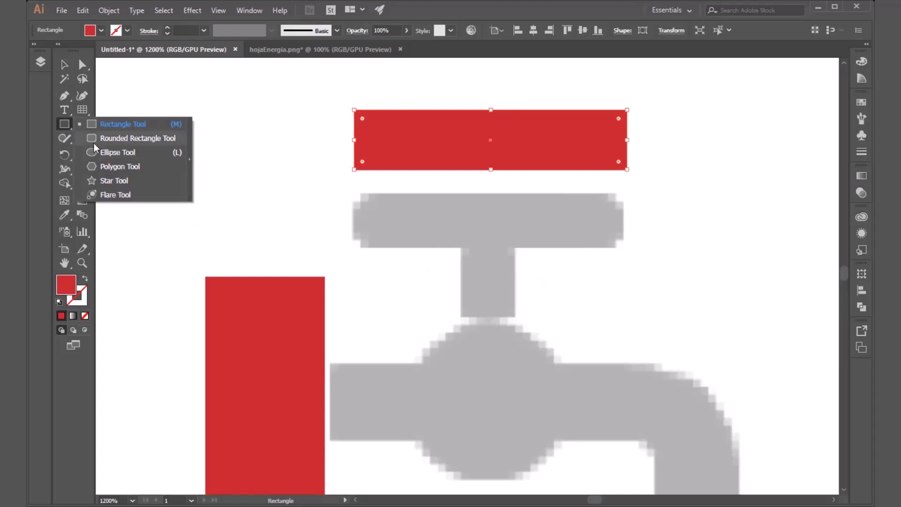
click(94, 140)
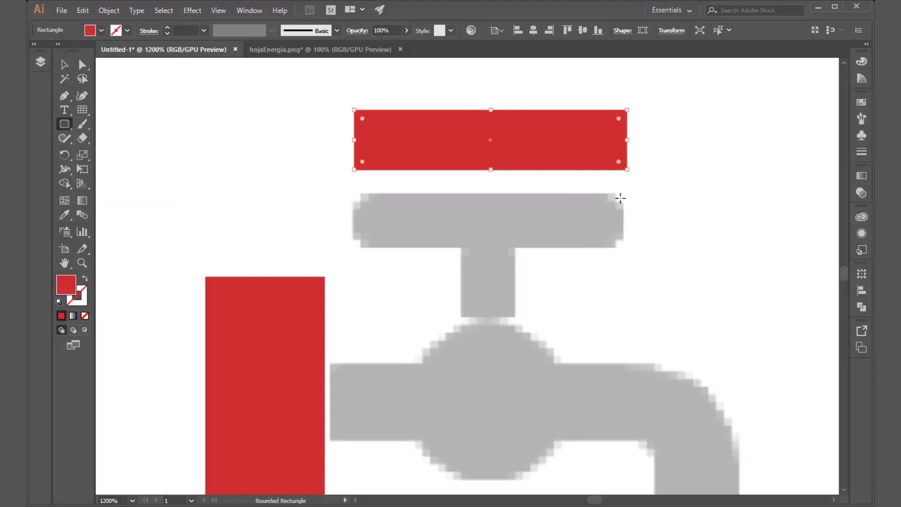
mouse_move(620, 194)
mouse_down()
mouse_move(557, 224)
mouse_move(354, 245)
mouse_up()
key(ctrl+z)
key(v)
click(458, 202)
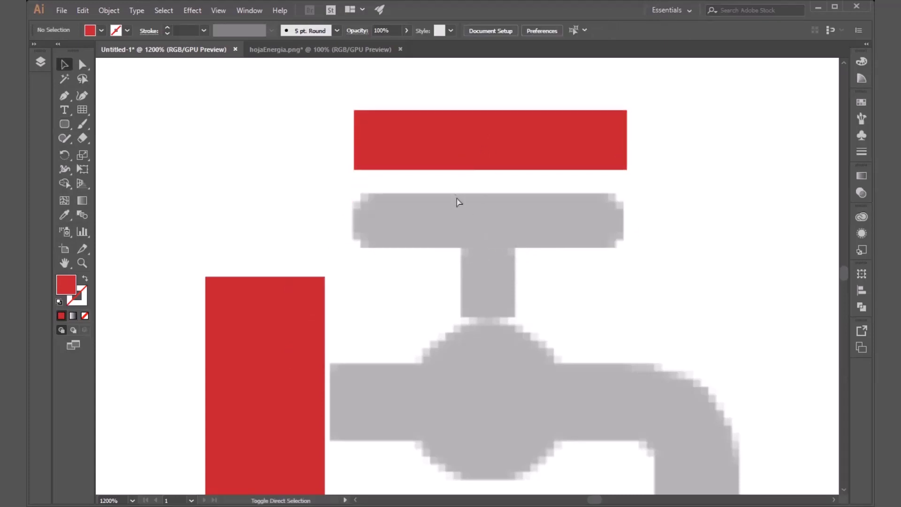
drag(462, 162, 457, 226)
Step: Fully round the corners of the red rectangle covering the faucet handle
key(a)
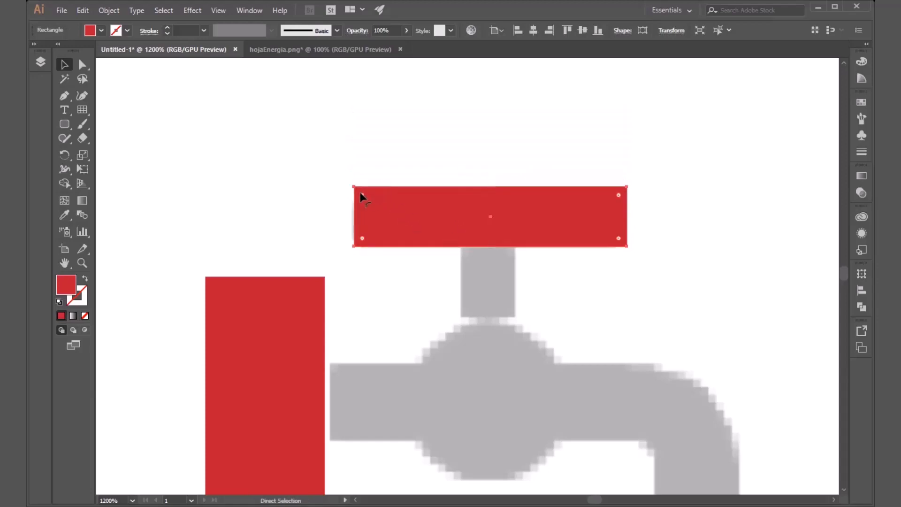
drag(362, 196, 424, 263)
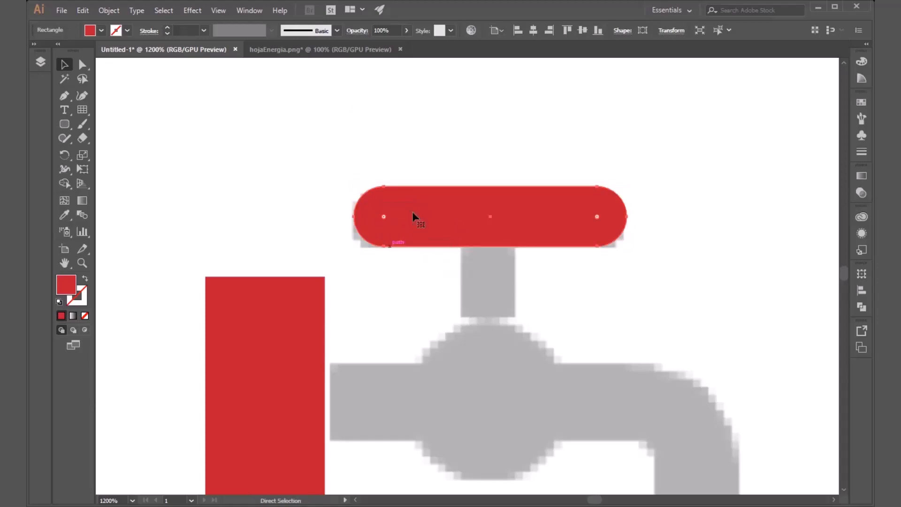
drag(524, 281, 460, 226)
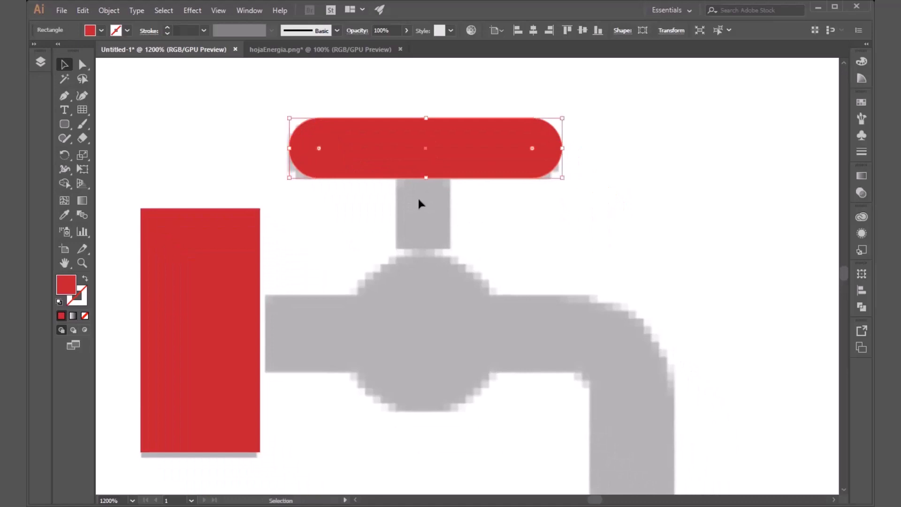
Step: Draw a red rectangle over the faucet's stem, overlapping the rounded handle above it
scroll(353, 214, down, 1)
drag(65, 124, 113, 121)
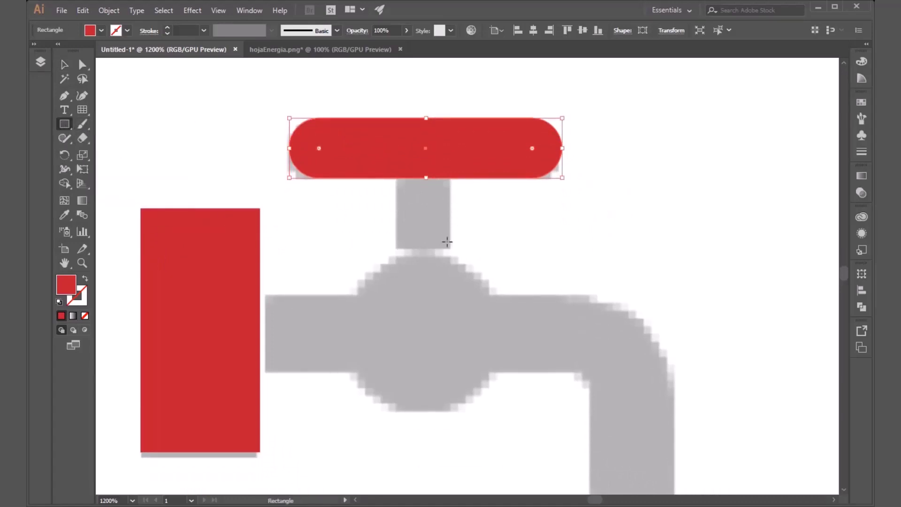
drag(448, 245, 396, 155)
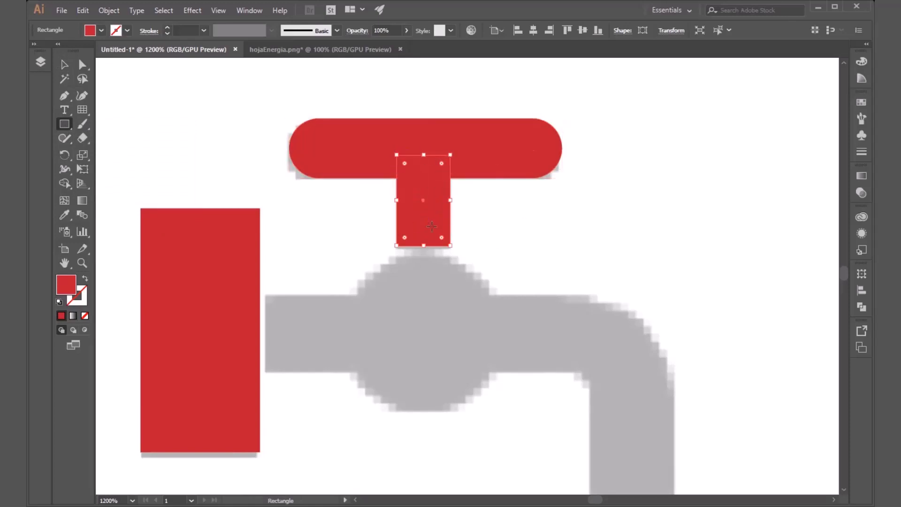
key(v)
click(496, 230)
scroll(308, 214, down, 2)
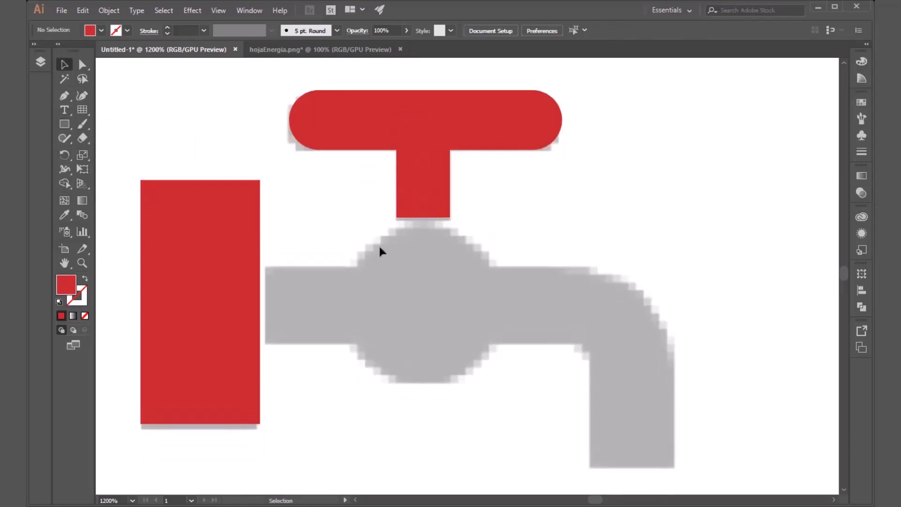
scroll(380, 251, down, 1)
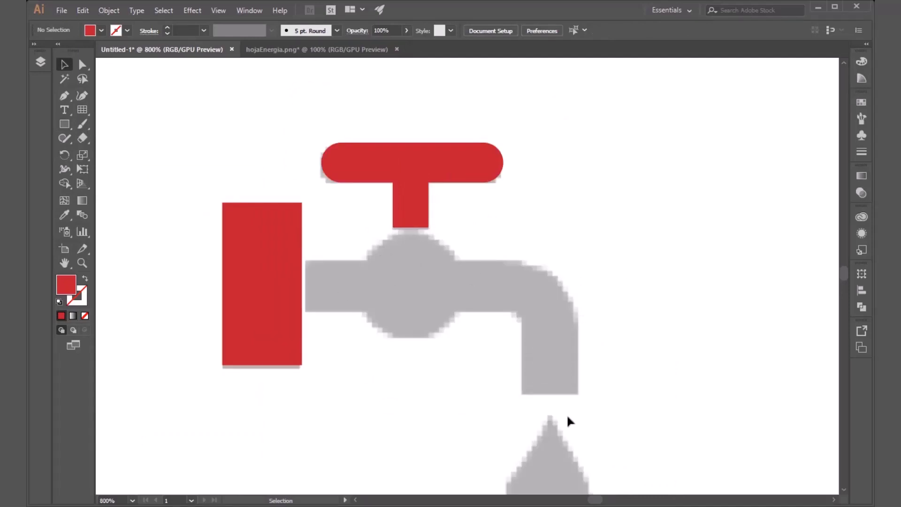
scroll(439, 275, down, 4)
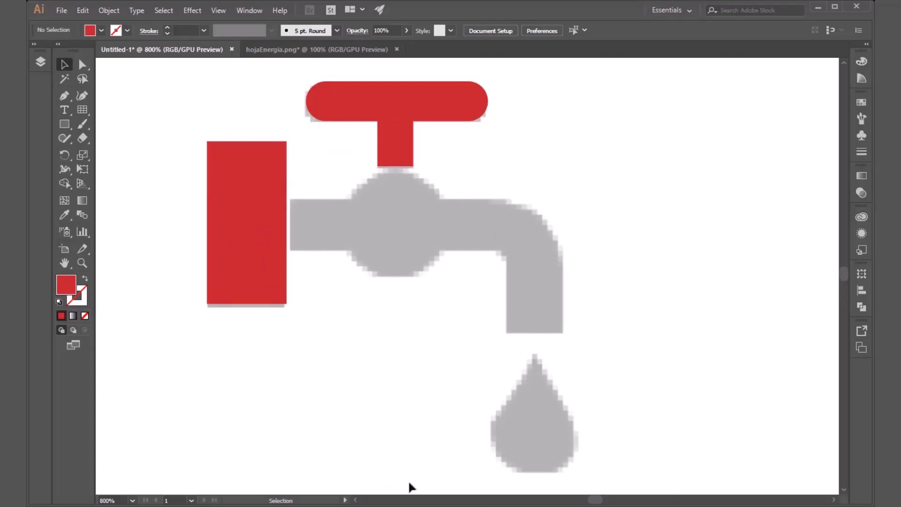
Step: Switch to Windows Photo Viewer from the Sustainable folder and browse the eco icon reference images for their drawing styles
click(366, 506)
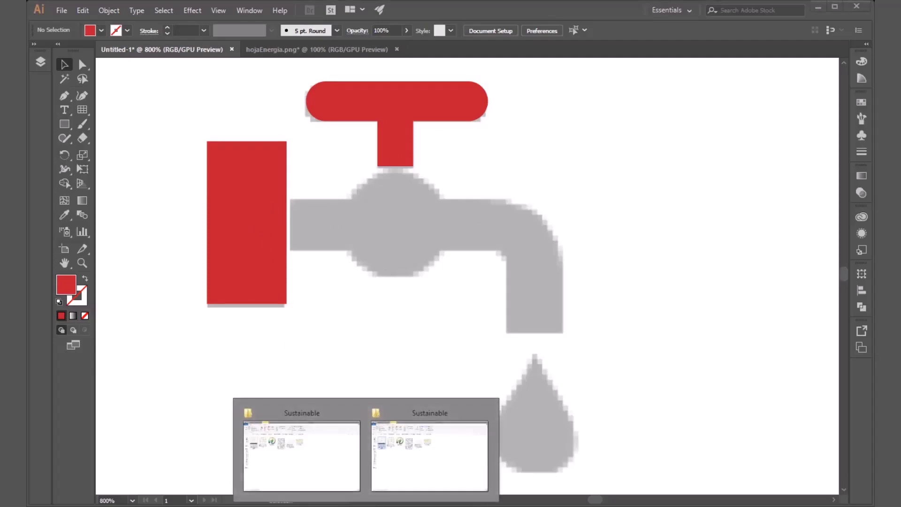
click(393, 471)
double_click(114, 146)
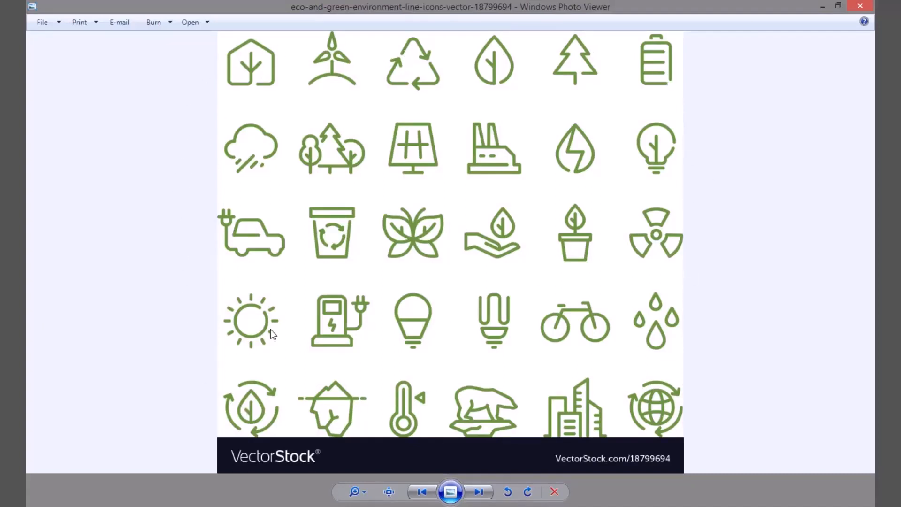
click(478, 492)
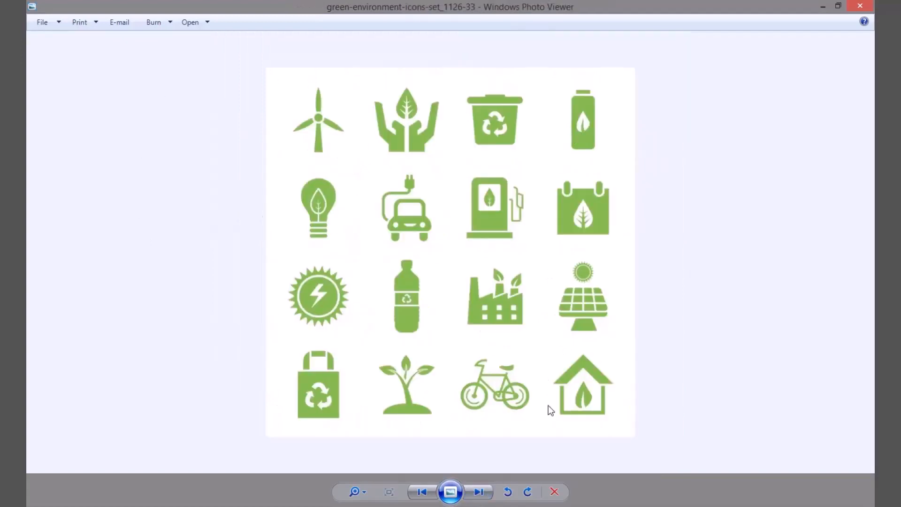
click(478, 492)
click(478, 492)
click(478, 492)
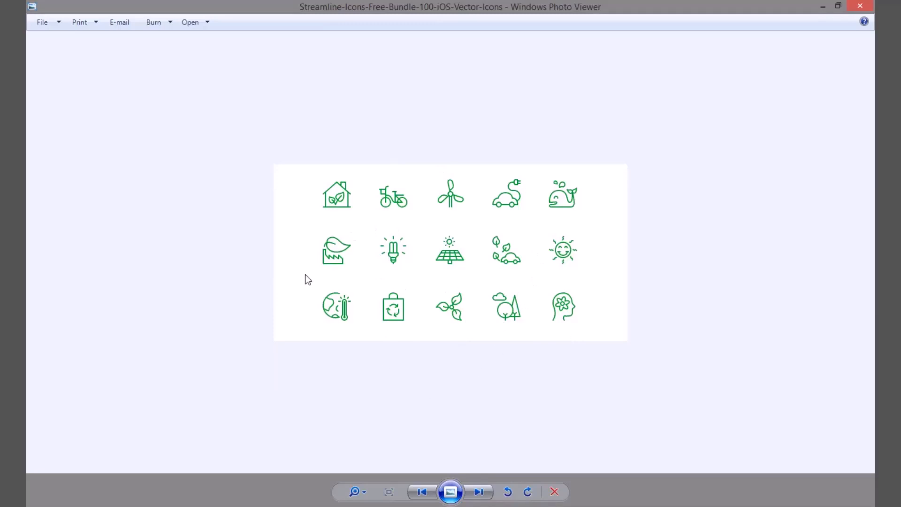
click(421, 491)
click(422, 491)
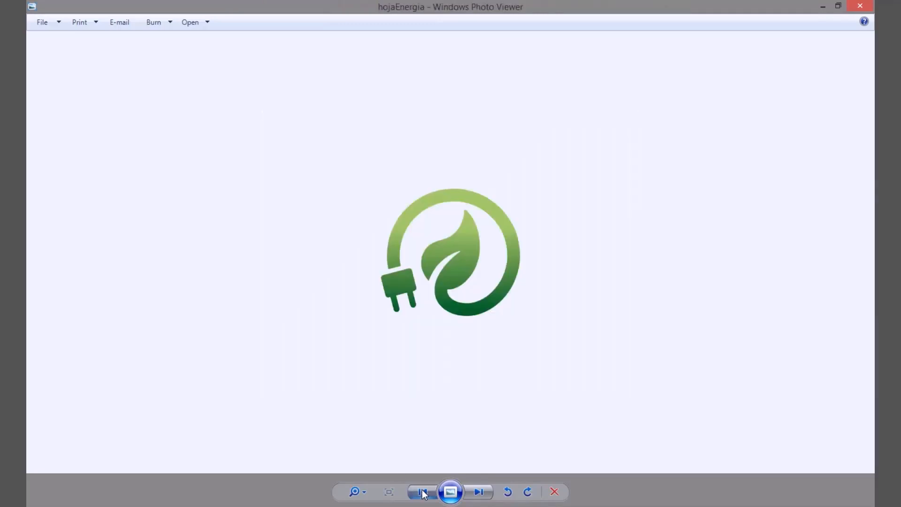
click(421, 492)
click(422, 491)
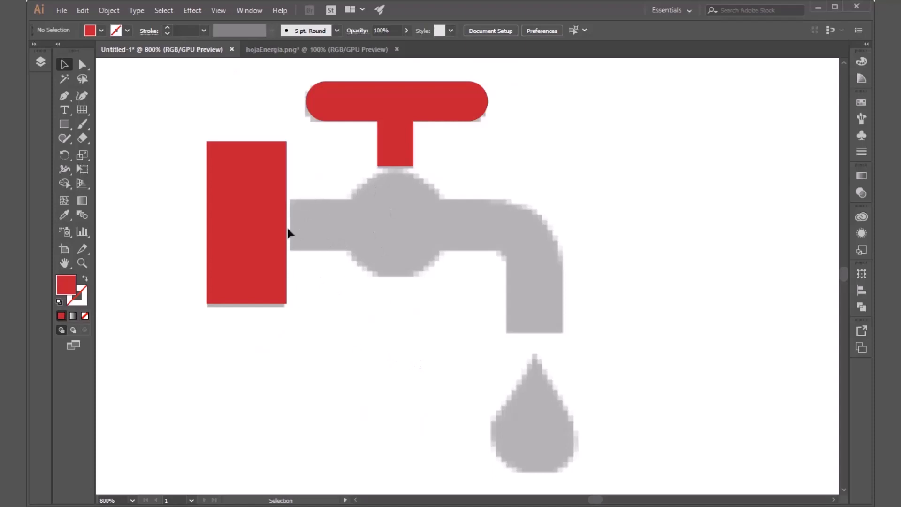
Step: Extend the lower edge of the red wall plate rectangle slightly to cover the template's plate, and deselect it
click(263, 266)
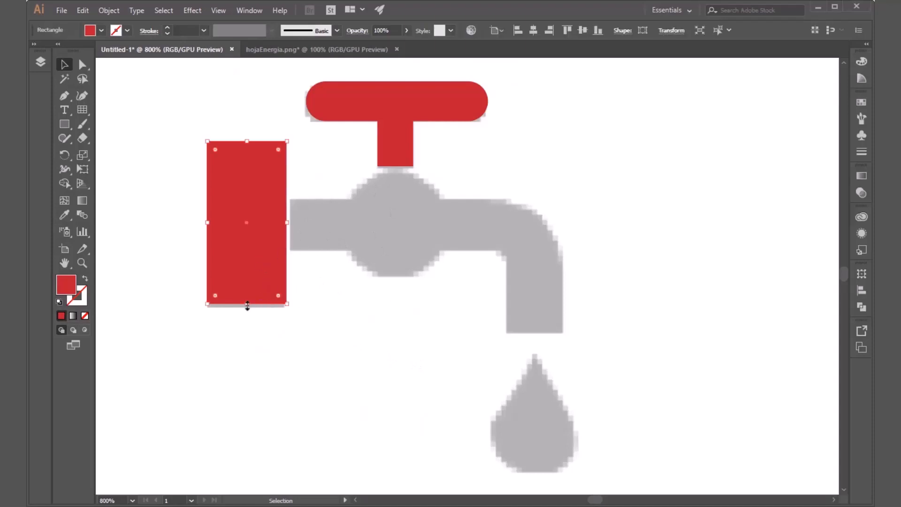
drag(246, 306, 247, 310)
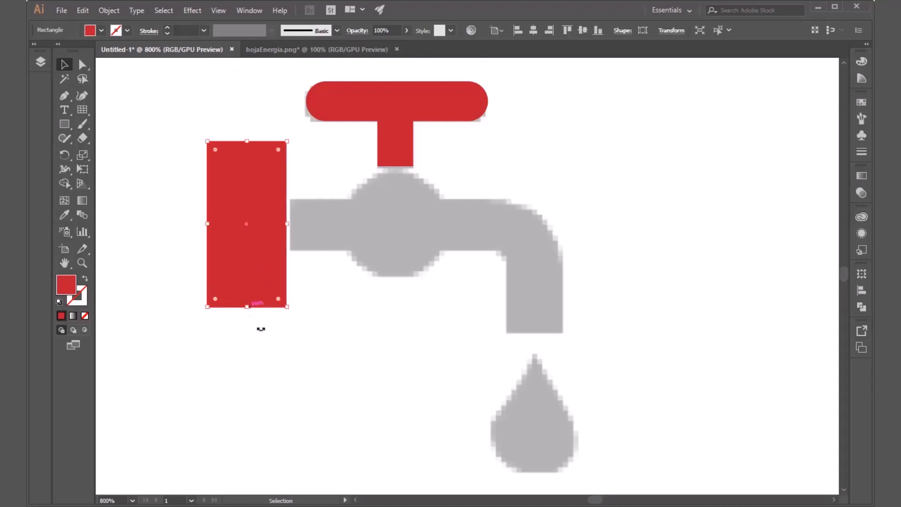
click(351, 334)
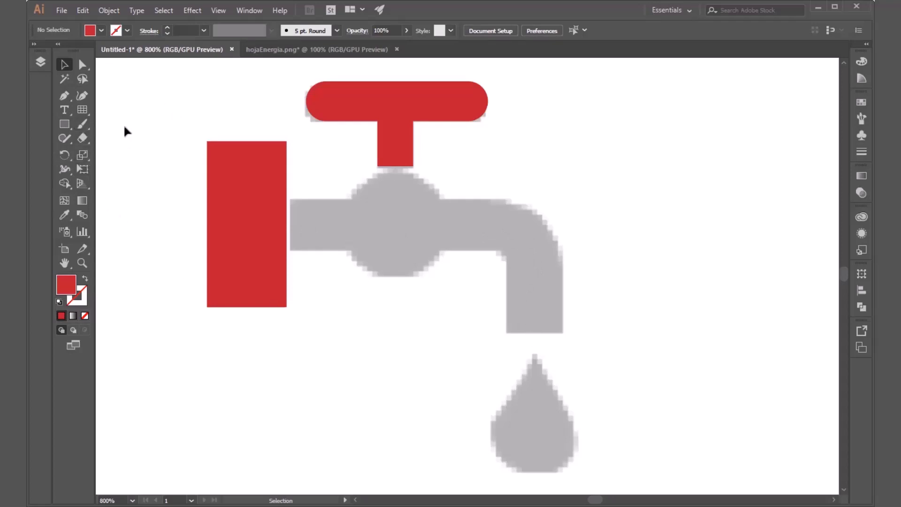
click(83, 124)
click(85, 109)
click(84, 108)
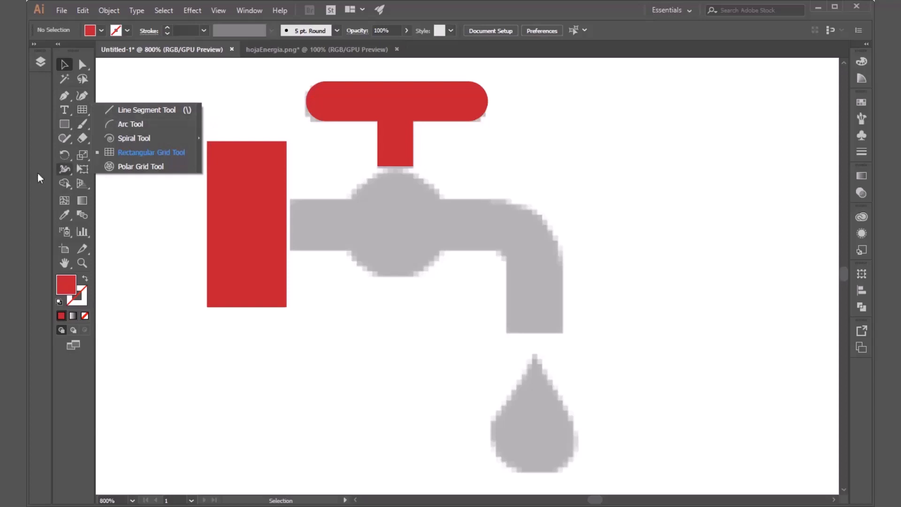
click(63, 99)
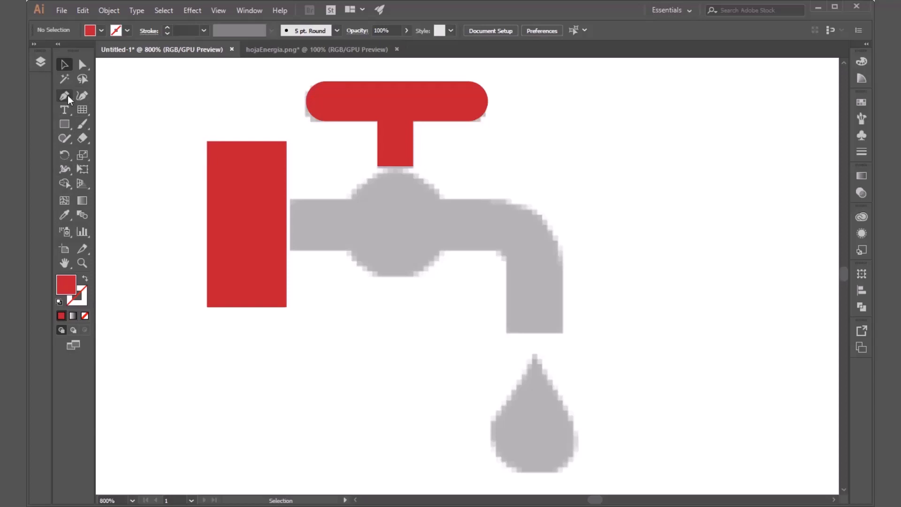
Step: Draw an open Pen path along the pipe's centreline, from the wall plate to the bend and straight down to the spout opening
click(64, 95)
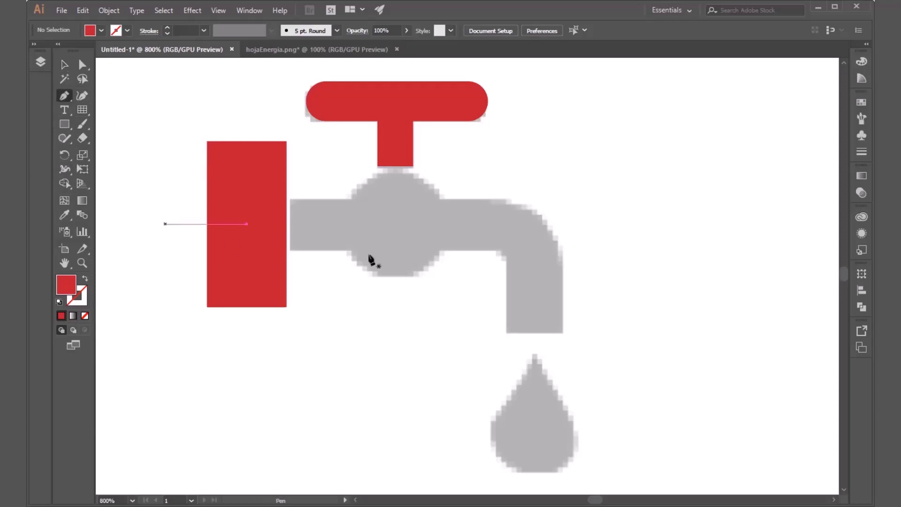
click(291, 225)
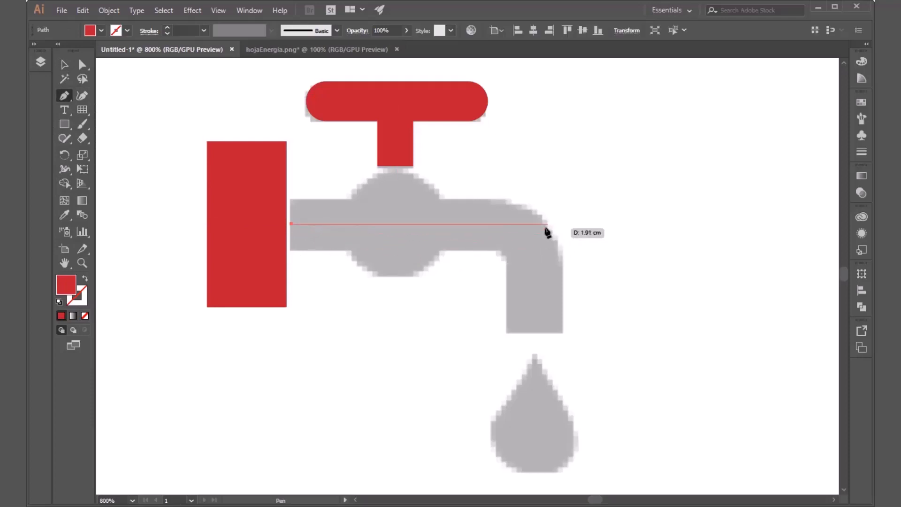
click(536, 225)
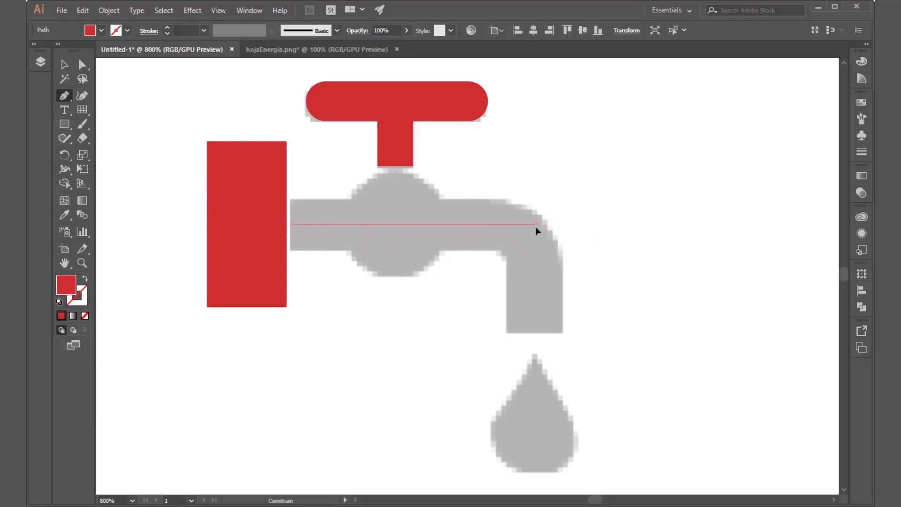
click(536, 329)
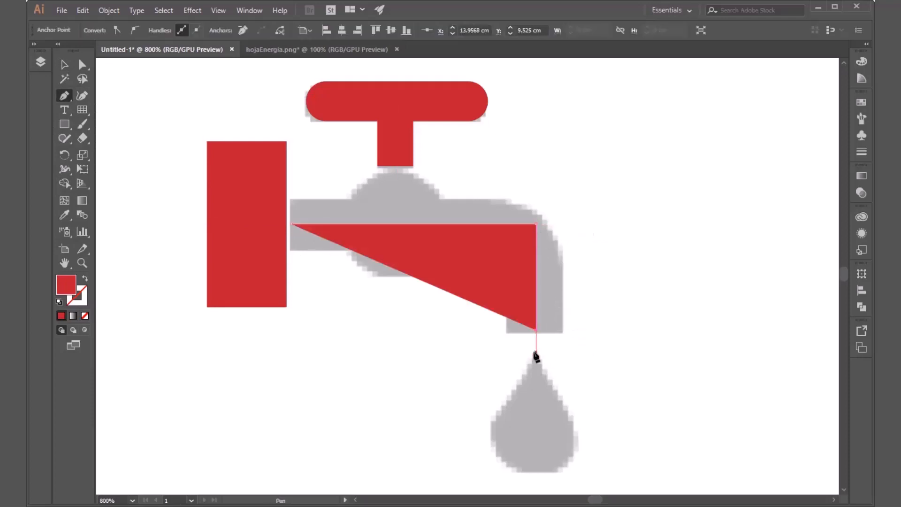
Step: Remove the fill from the pipe path and give it a stroke in the same red as the other faucet parts
key(v)
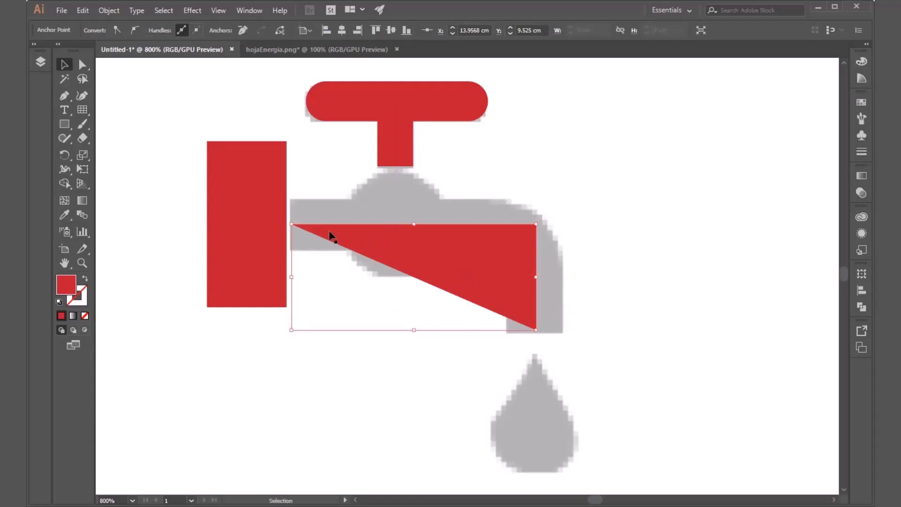
click(404, 233)
click(98, 32)
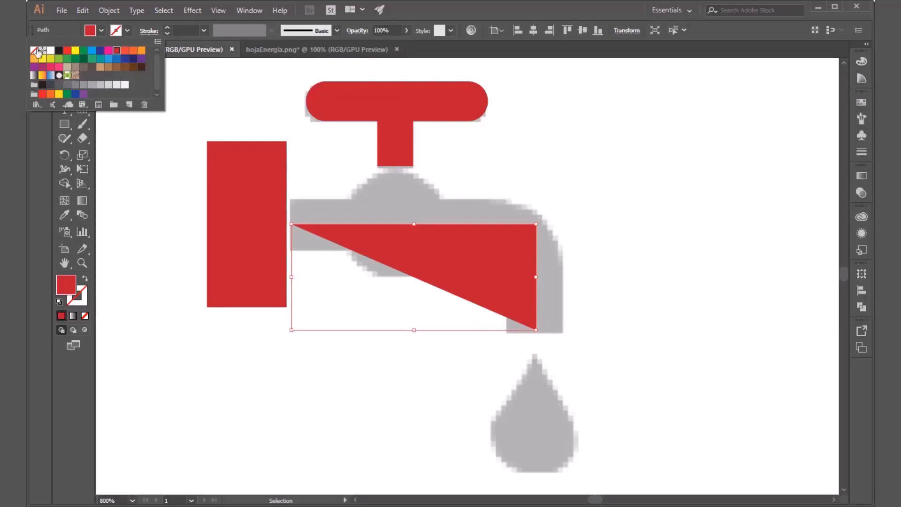
click(34, 49)
click(127, 31)
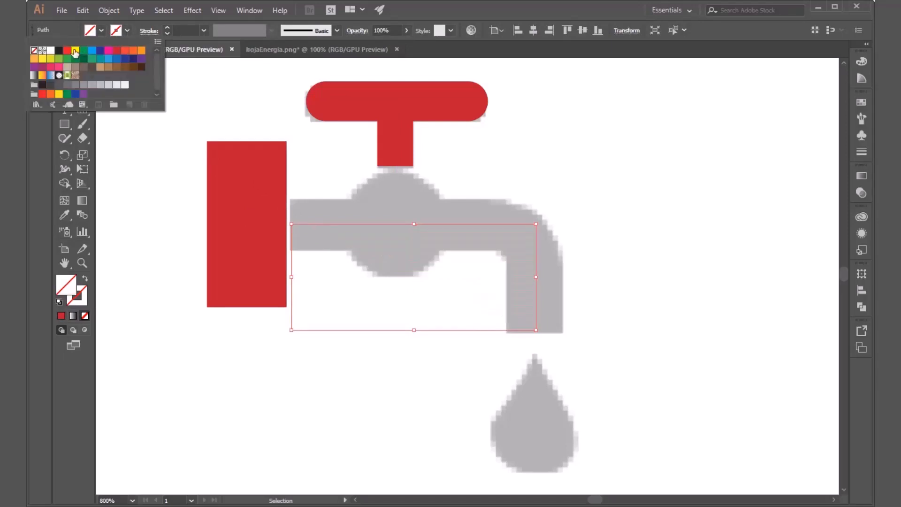
click(68, 50)
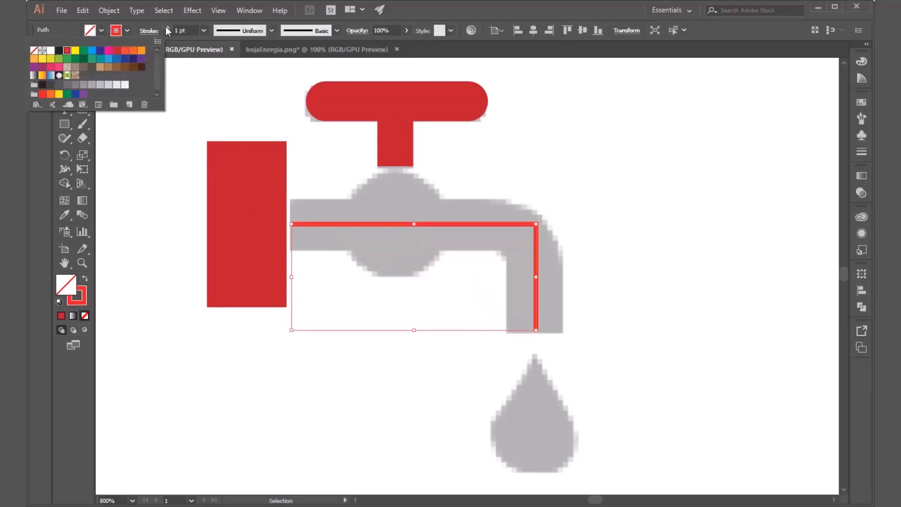
click(117, 50)
Step: Increase the pipe path's stroke weight to 10 pt so it covers the template's pipe thickness, and deselect it
click(167, 28)
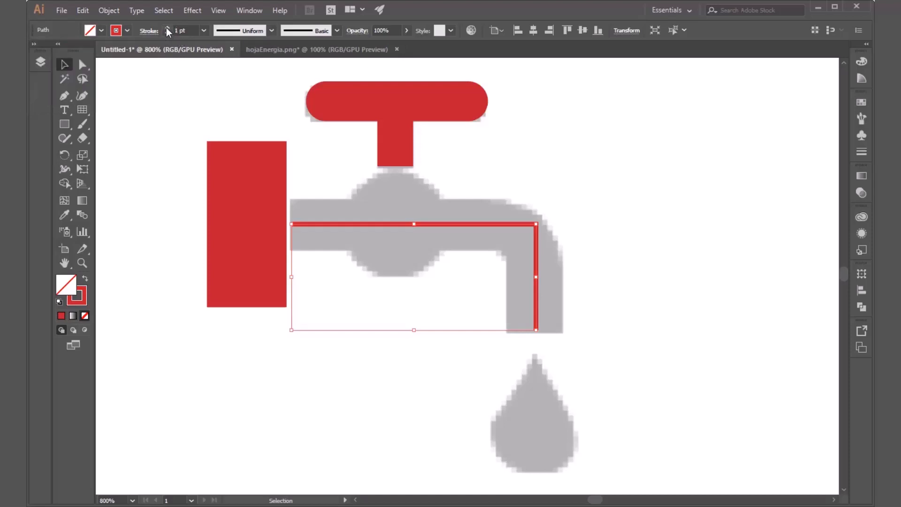
click(167, 28)
click(167, 27)
click(167, 28)
click(167, 28)
click(167, 28)
click(167, 28)
click(167, 28)
click(167, 28)
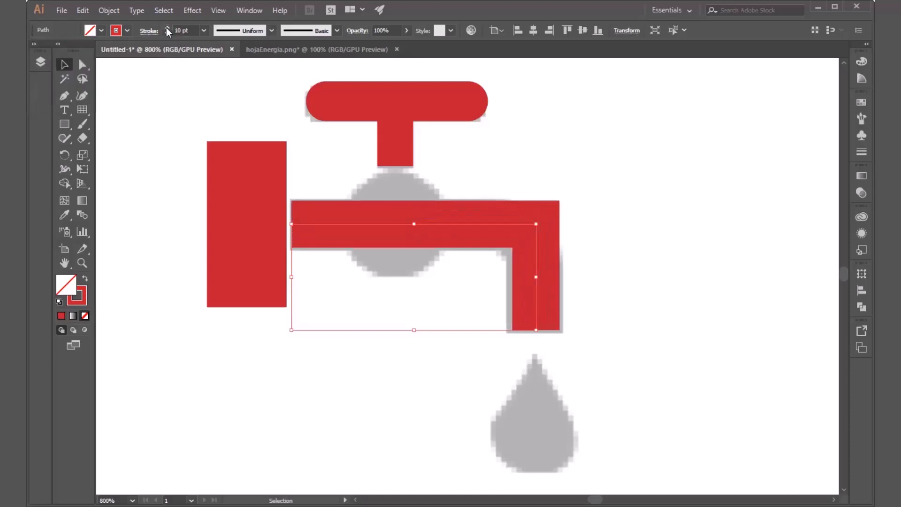
click(570, 301)
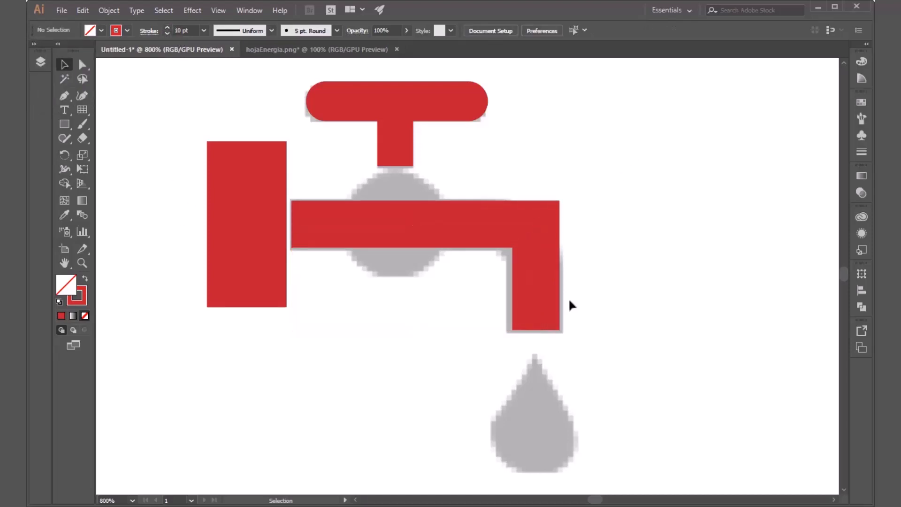
Step: Try moving the pipe path down below the template's pipe, and undo the move
click(301, 224)
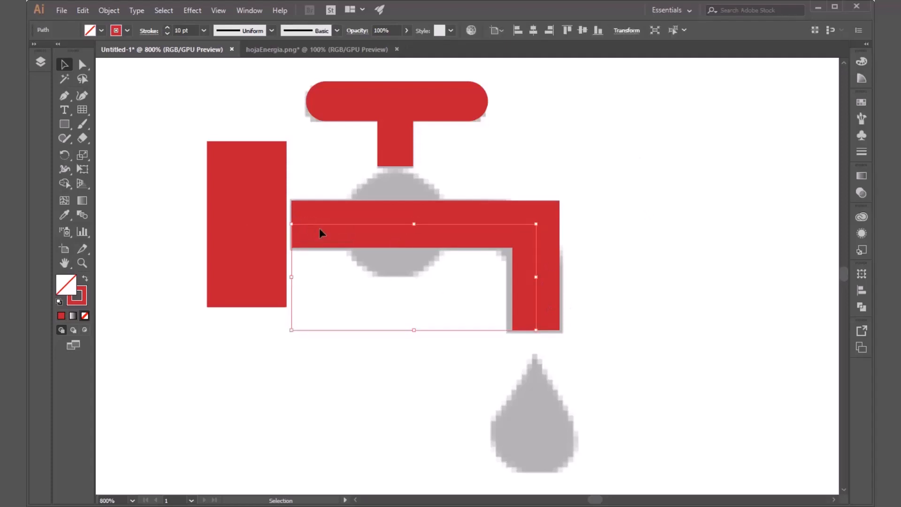
click(312, 310)
click(356, 224)
drag(355, 224, 347, 335)
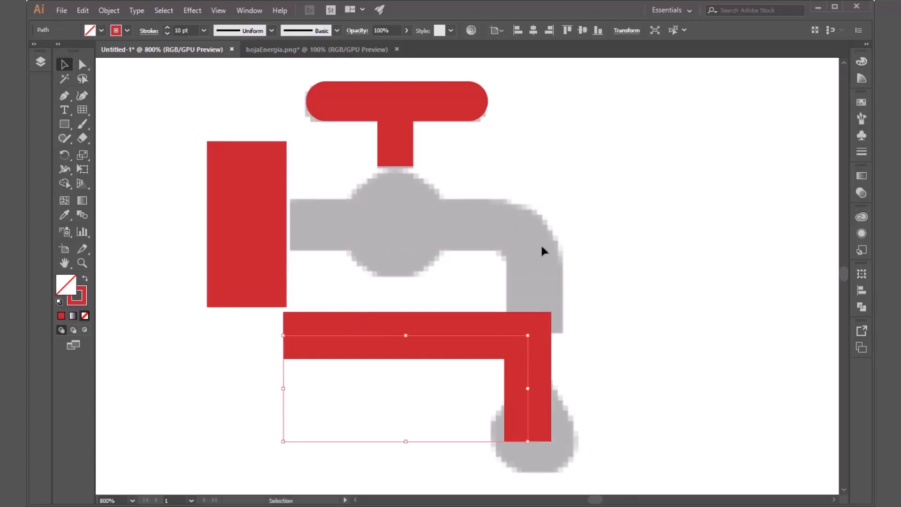
key(ctrl+z)
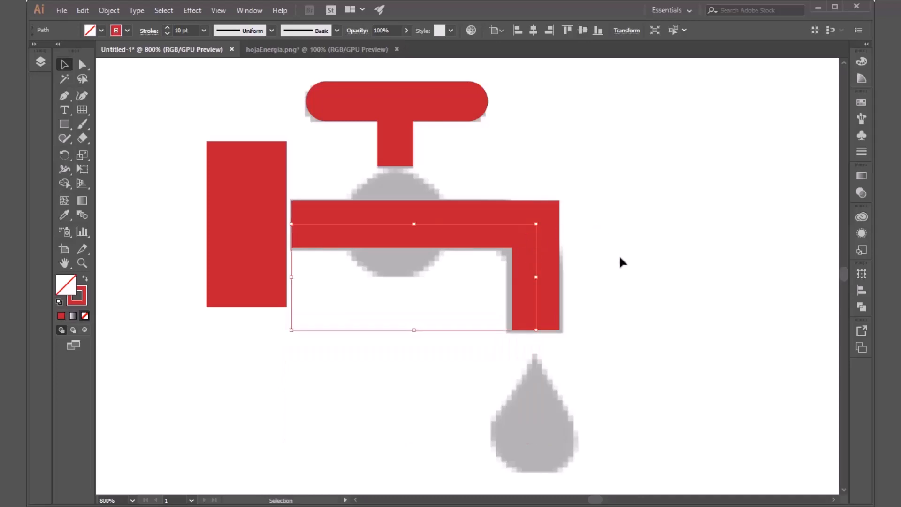
Step: Try rounding the pipe path's bend with its live corner at several different radii, undoing each attempt
key(a)
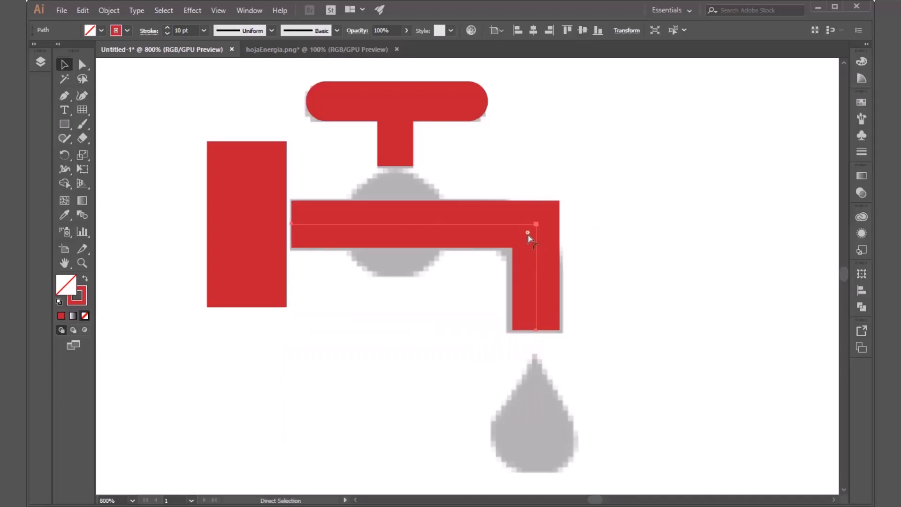
drag(528, 235, 491, 270)
key(ctrl+z)
drag(528, 233, 442, 319)
key(ctrl+z)
drag(530, 233, 434, 376)
key(ctrl+z)
key(v)
Step: Set the pipe stroke's corner style to Round Join
click(857, 153)
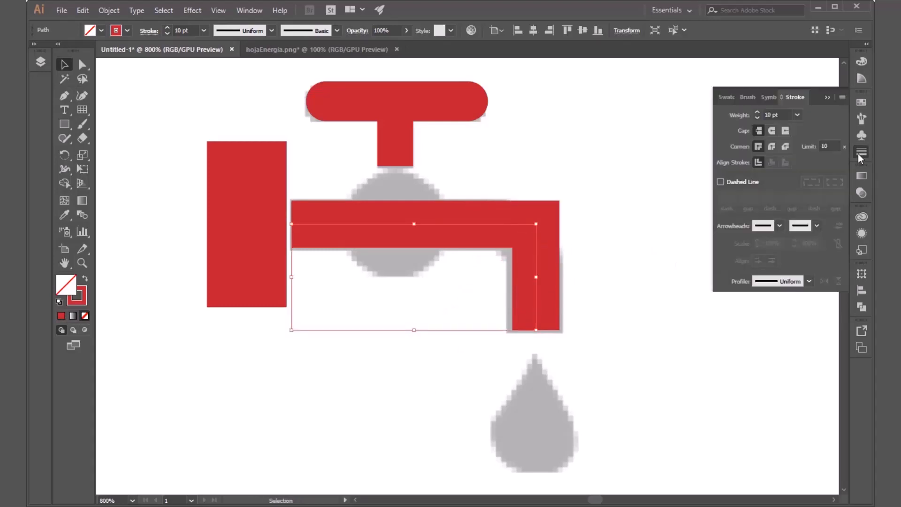
click(771, 145)
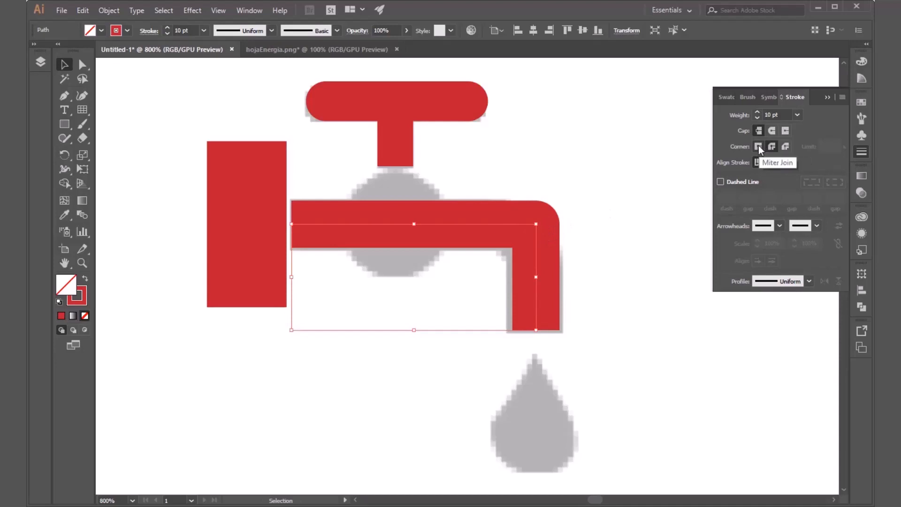
click(827, 97)
Step: Round the pipe path's bend with its live corner to follow the template's elbow curve, and deselect the path
key(a)
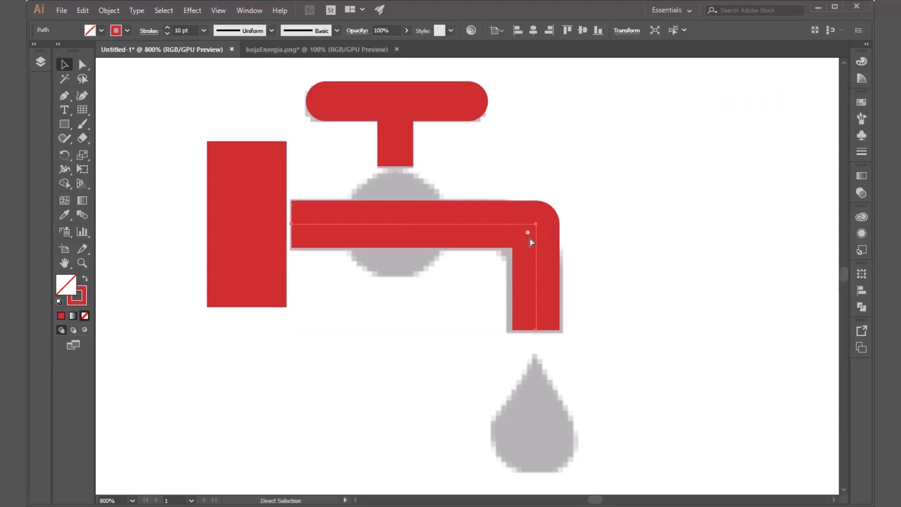
drag(526, 235, 497, 262)
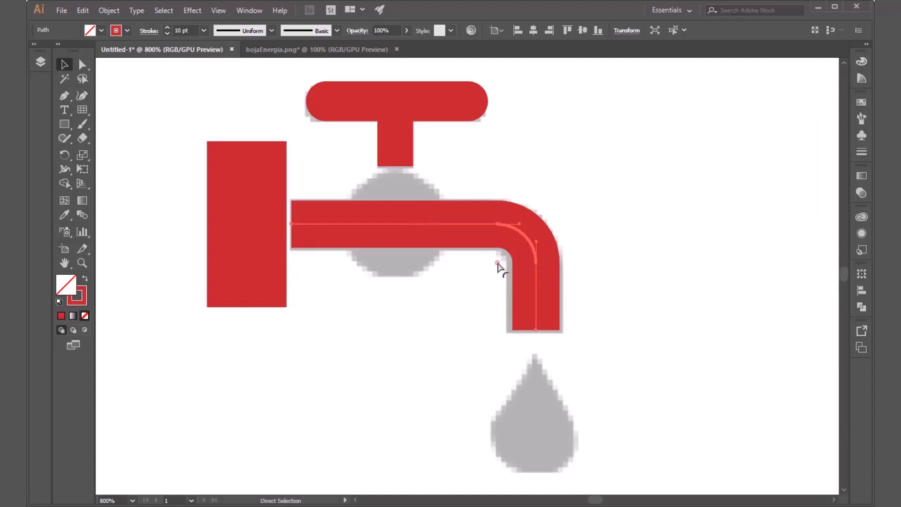
mouse_move(498, 265)
mouse_down()
mouse_move(517, 247)
mouse_move(502, 257)
mouse_up()
key(v)
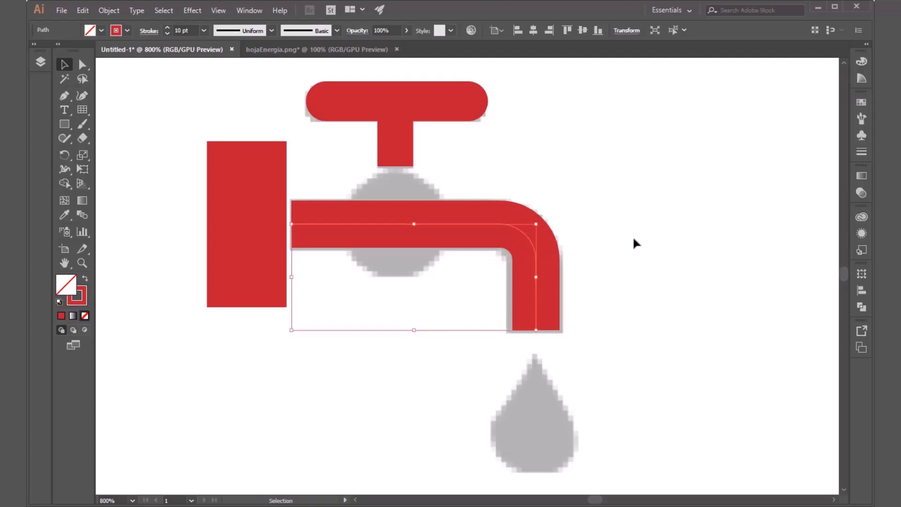
click(634, 239)
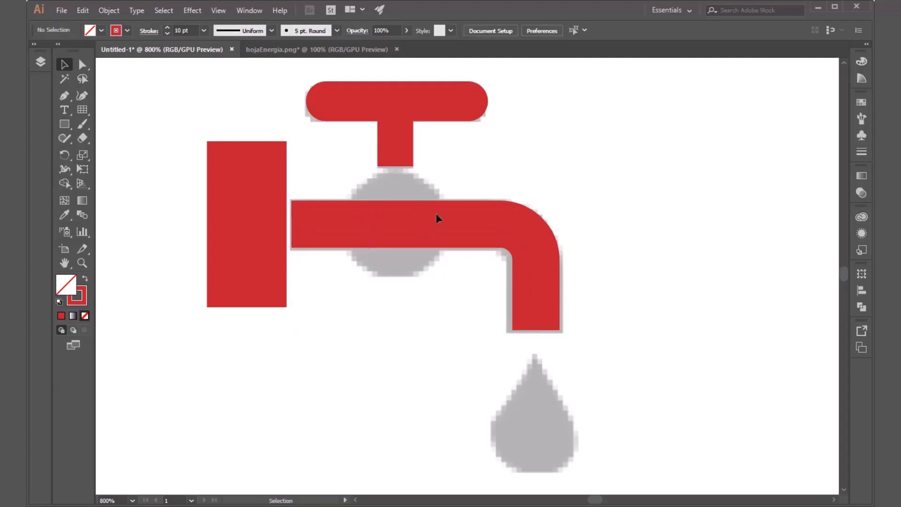
Step: Draw a circle about 0.75 cm across over the template's valve body, centred where the handle's axis meets the pipe's centreline
click(66, 125)
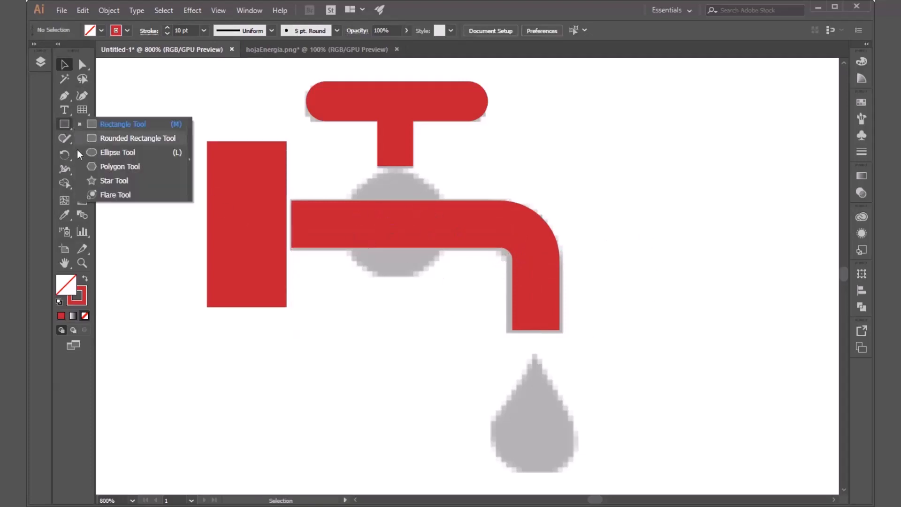
click(95, 155)
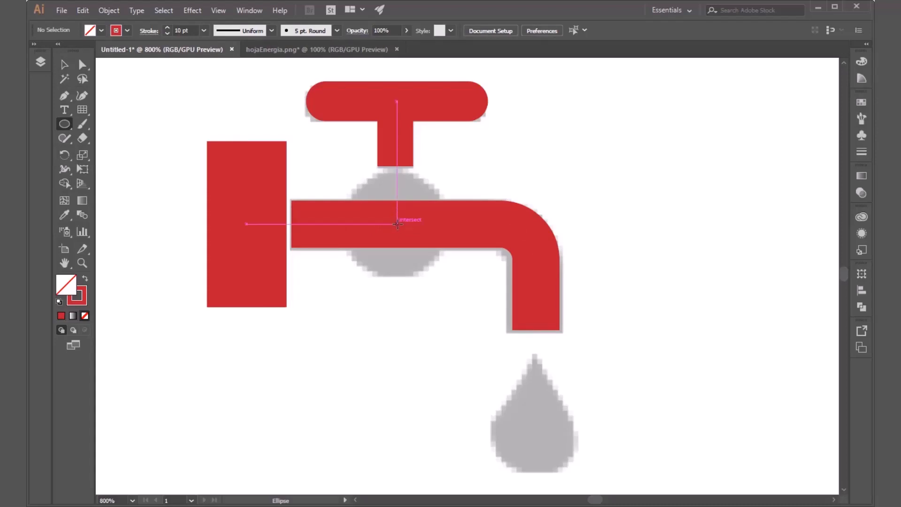
drag(397, 224, 347, 179)
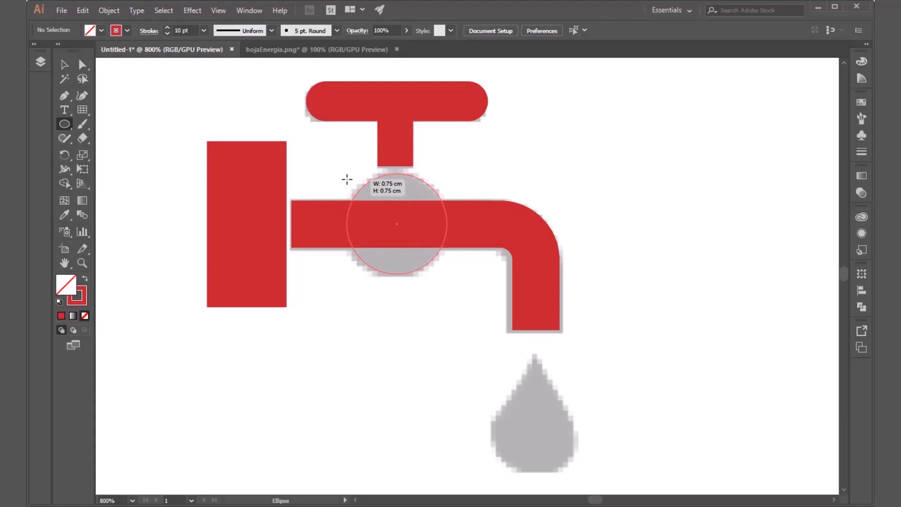
drag(346, 179, 349, 177)
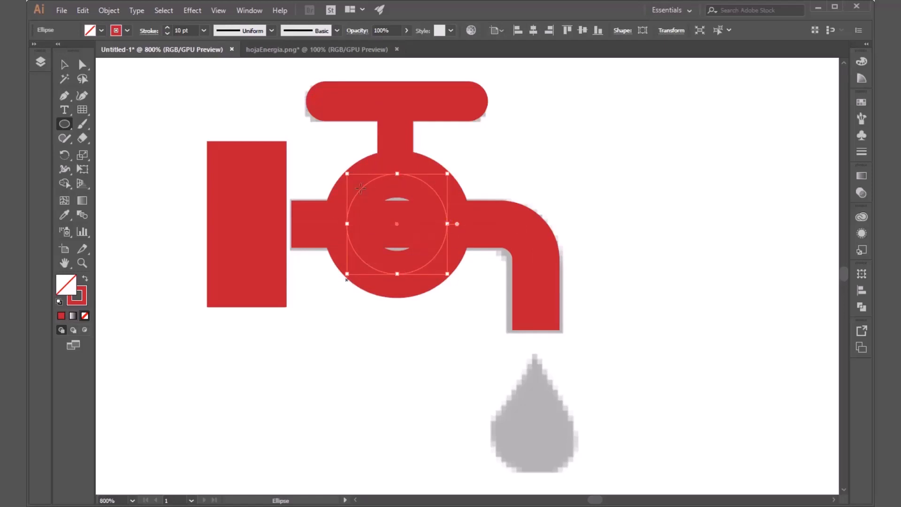
Step: Remove the valve circle's stroke, fill it with the faucet's red, and deselect it
click(127, 32)
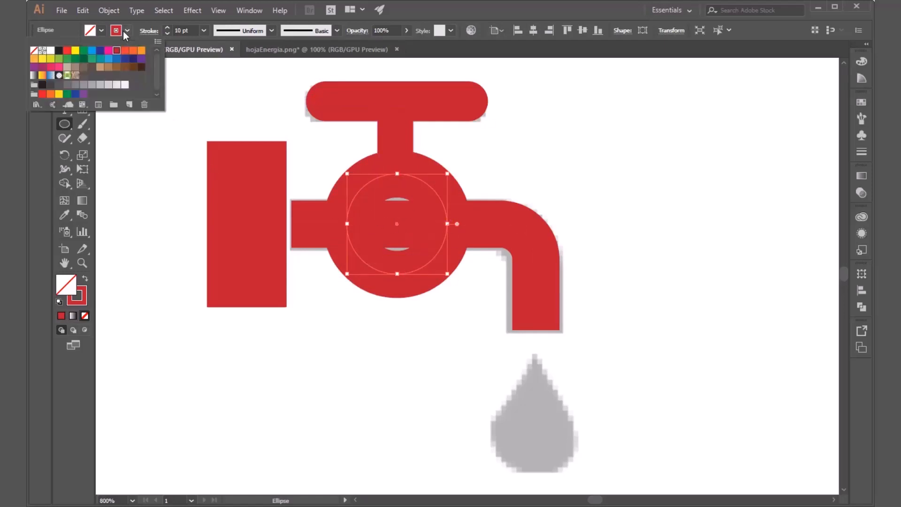
click(33, 50)
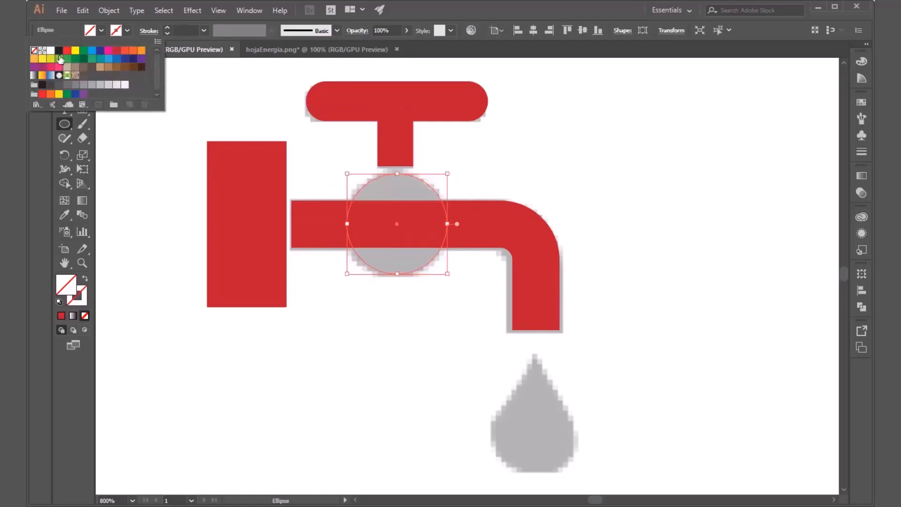
click(103, 32)
click(102, 31)
click(116, 51)
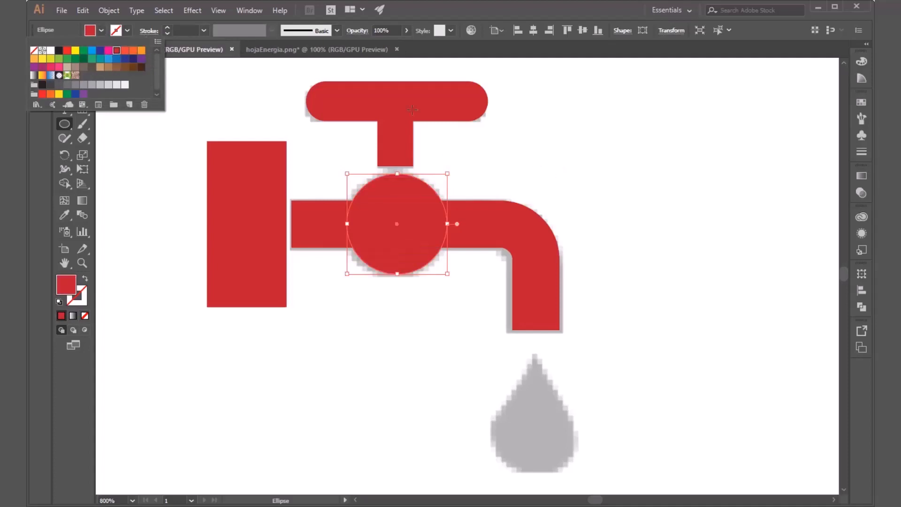
click(492, 4)
key(v)
click(517, 175)
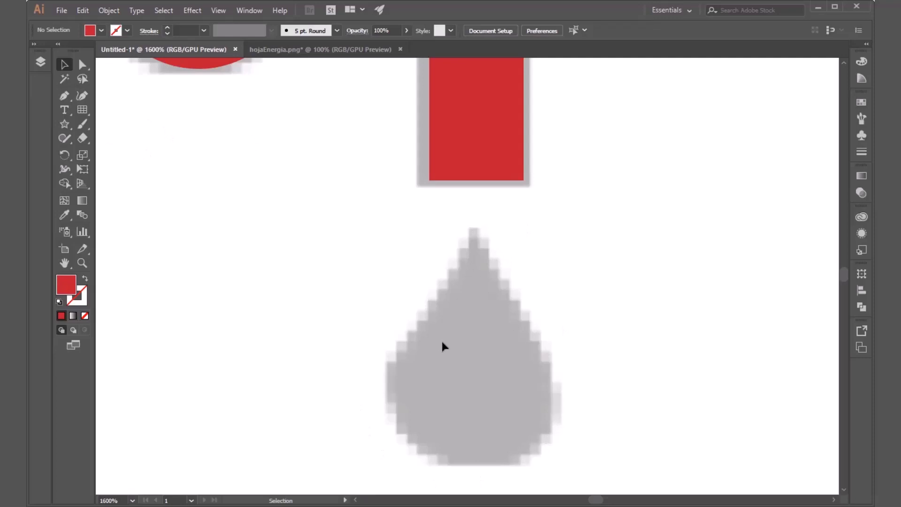
Step: Draw an upright red triangle about 0.89 cm wide over the water drop area with the Star tool, reducing the star to three points
click(66, 123)
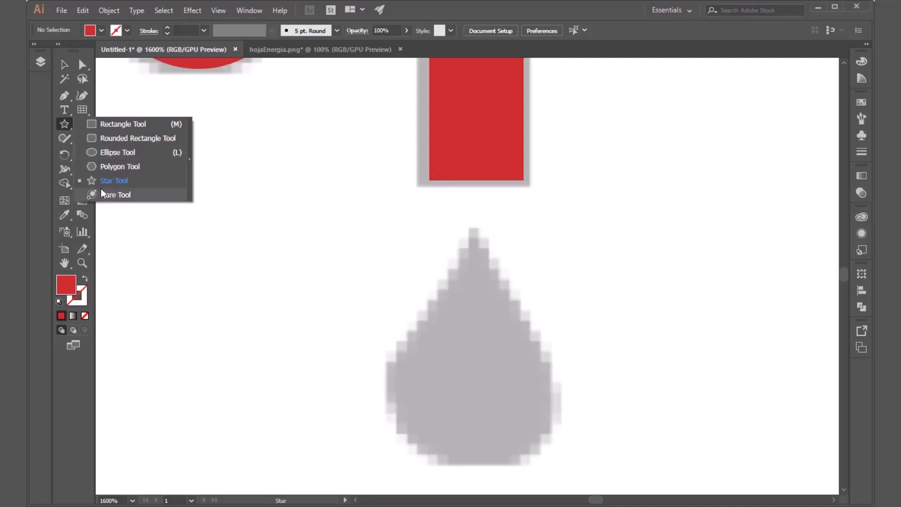
click(106, 180)
drag(384, 347, 384, 210)
key(Up)
key(Up)
key(Up)
key(Up)
key(Up)
key(Up)
key(Up)
key(Up)
key(Up)
key(Up)
key(Up)
key(Up)
key(Up)
key(Up)
key(Up)
key(Up)
key(Up)
key(Up)
key(Up)
key(Down)
key(Down)
key(Down)
key(Down)
key(Down)
key(Down)
key(Down)
key(Down)
key(Down)
key(Down)
key(Down)
key(Down)
key(Down)
key(Down)
key(Down)
key(Down)
key(Down)
key(Down)
key(Down)
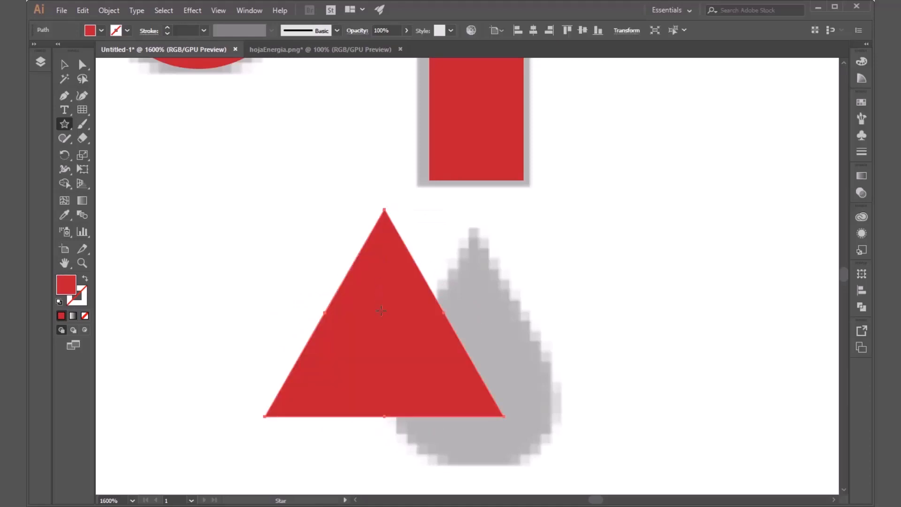
Step: Move the triangle over the template's water drop and stretch it to about 0.88 cm high, matching the drop's tip and base
key(v)
drag(402, 378, 493, 410)
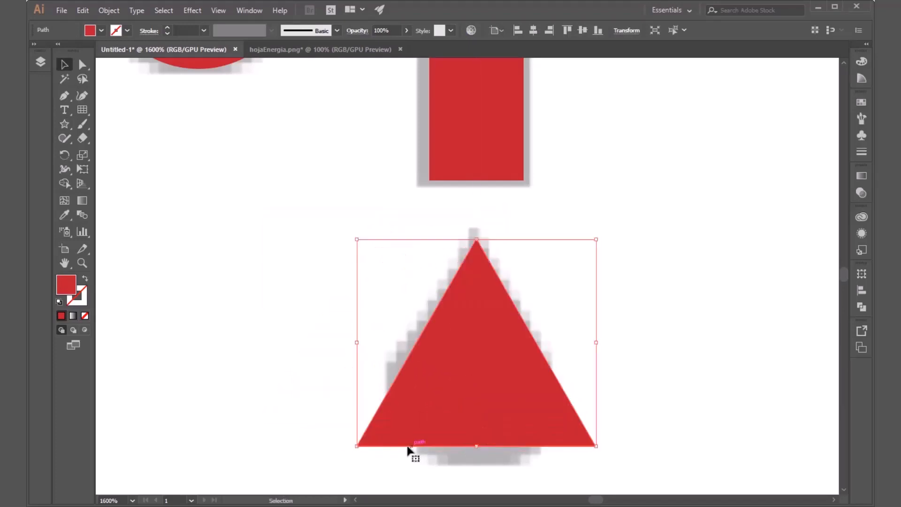
drag(479, 445, 477, 461)
drag(479, 239, 477, 227)
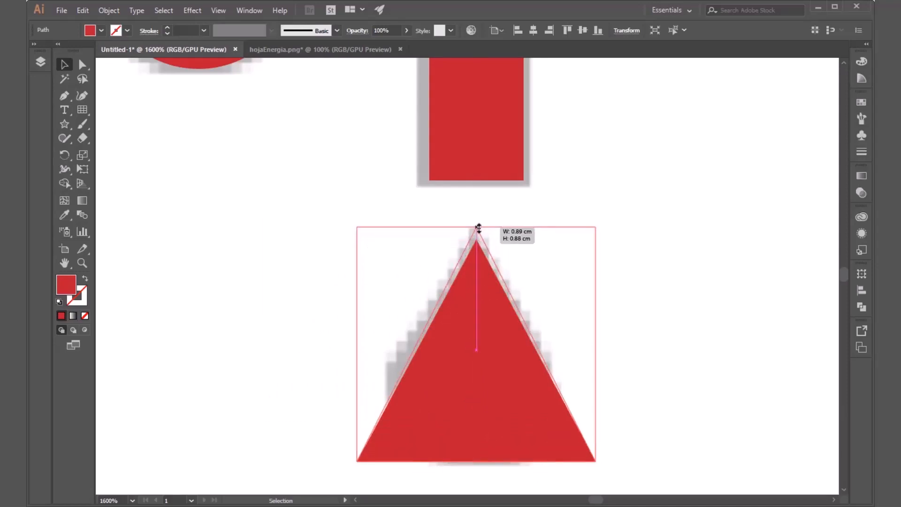
key(a)
key(v)
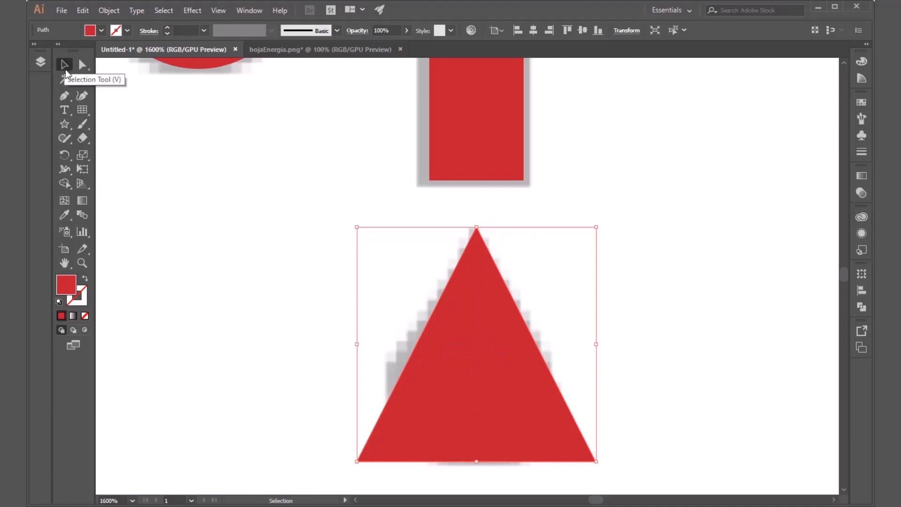
key(ctrl)
key(ctrl)
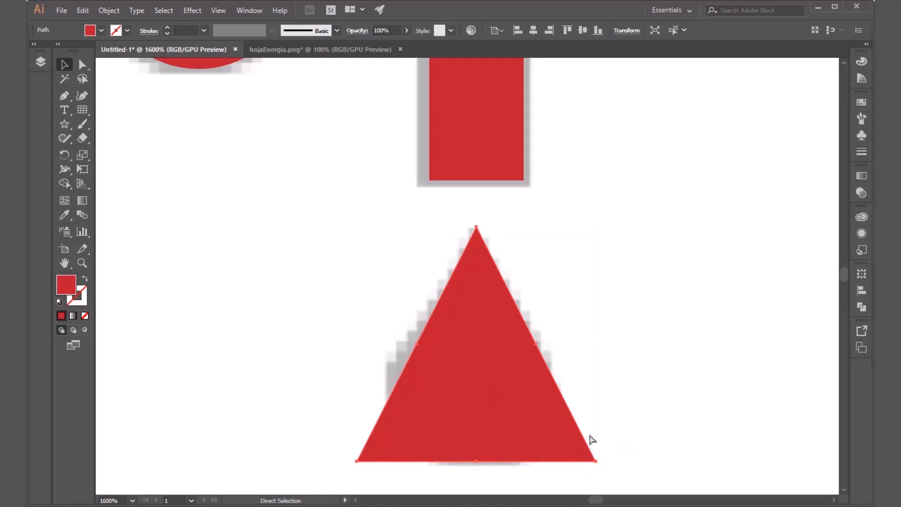
click(594, 453)
key(v)
click(570, 448)
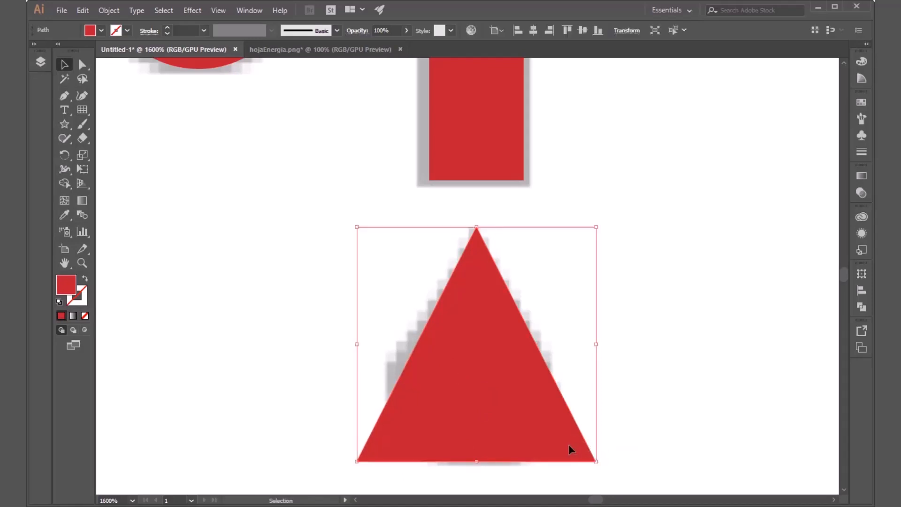
Step: Try rounding the triangle's corners with the live corner widgets, and undo the rounding
key(a)
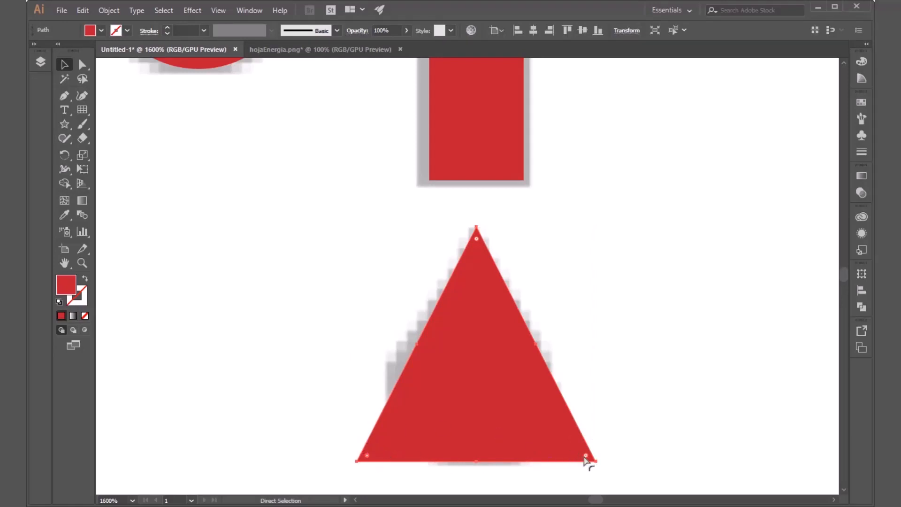
drag(586, 456, 549, 432)
key(ctrl+z)
Step: Try rounding the triangle's two base corners with the live corner widgets, undo the rounding, and deselect the triangle
drag(589, 435, 363, 467)
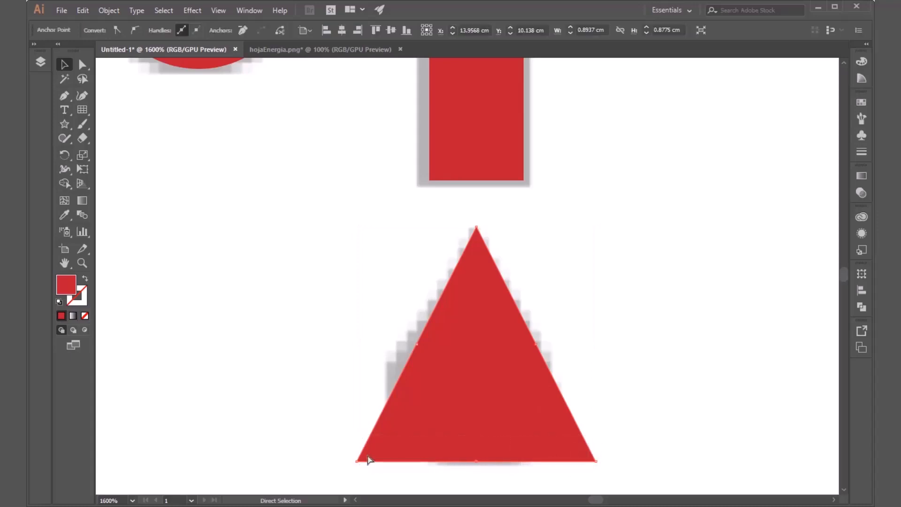
click(554, 445)
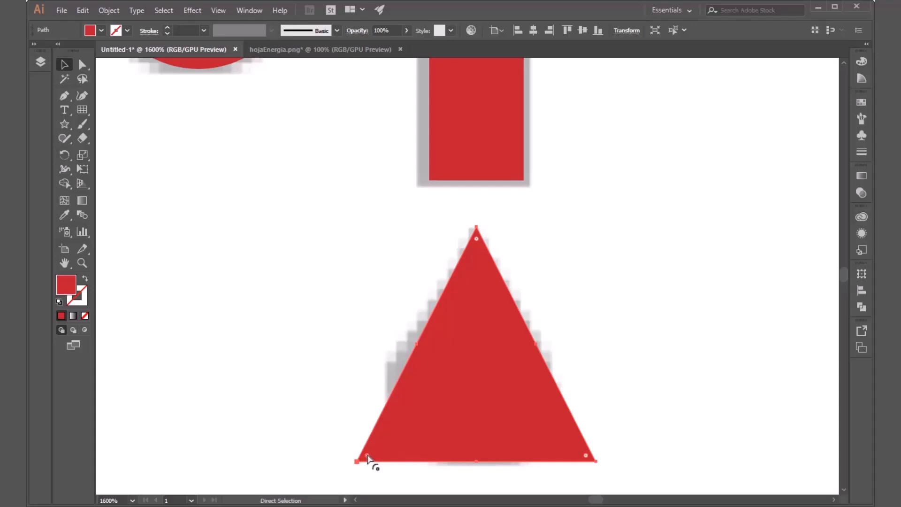
key(v)
key(a)
drag(587, 457, 451, 384)
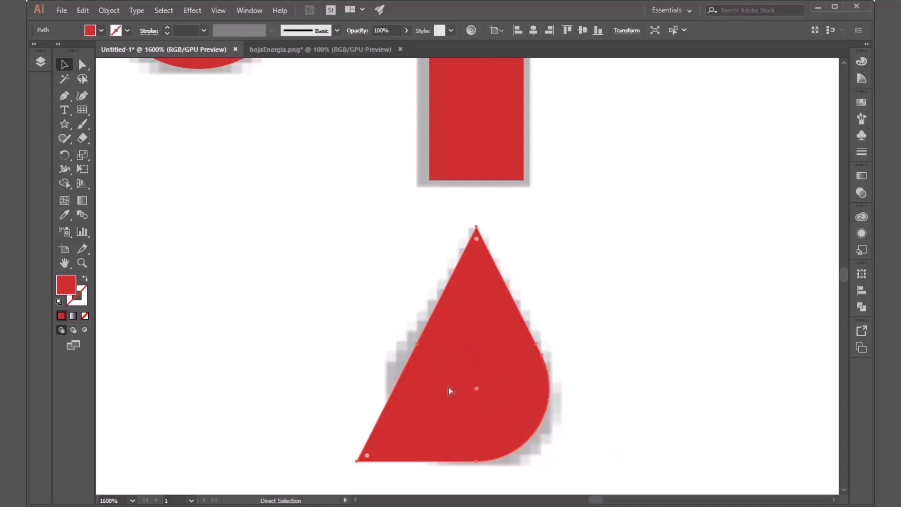
key(ctrl+z)
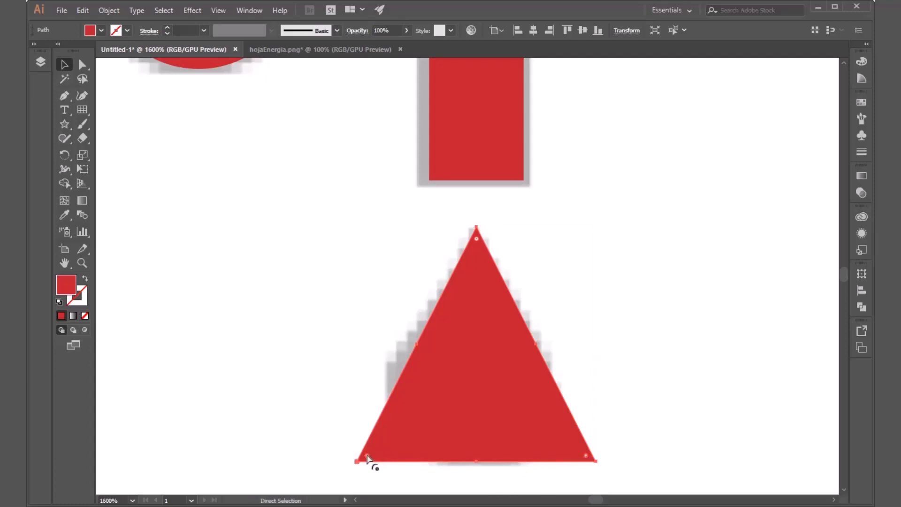
drag(375, 459, 516, 371)
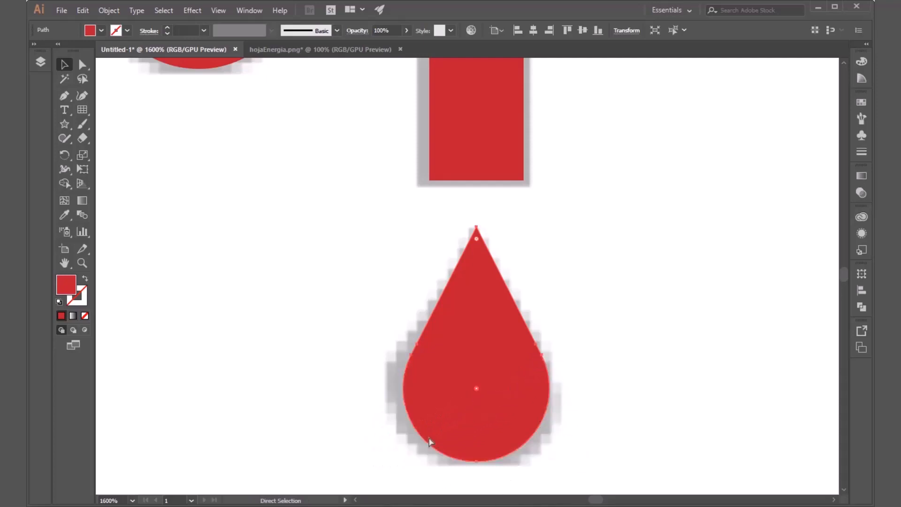
key(ctrl+z)
key(v)
click(654, 348)
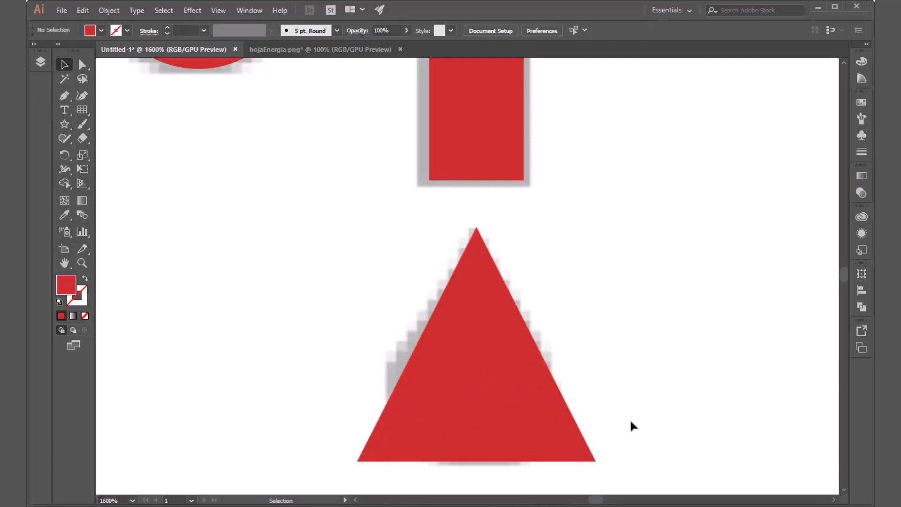
Step: Round both base corners of the triangle fully with the live corner widgets, keeping the tip sharp to form a drop
click(543, 435)
key(a)
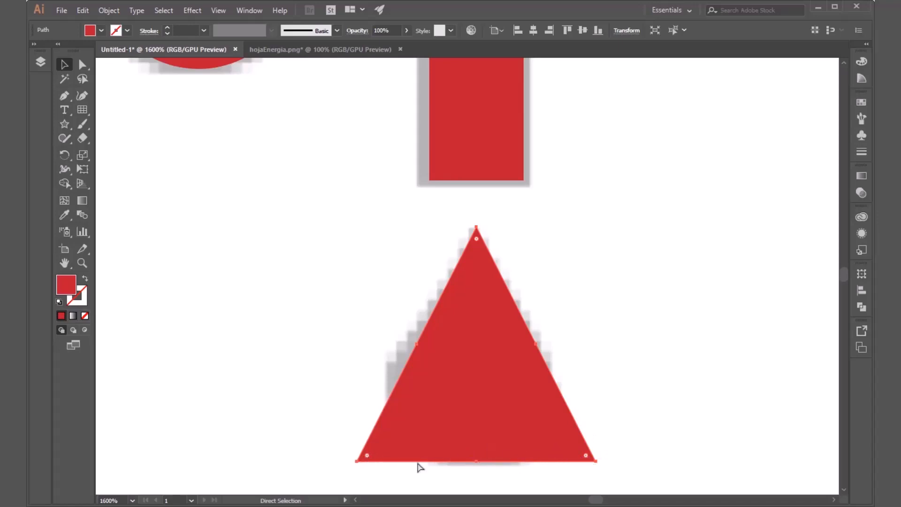
key(v)
key(ctrl+space)
drag(573, 458, 684, 369)
drag(564, 386, 655, 367)
key(ctrl)
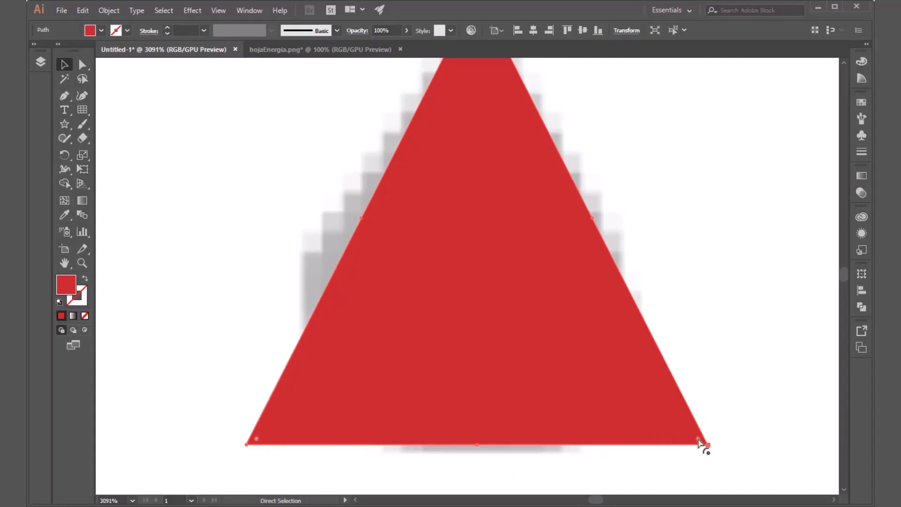
drag(698, 441, 341, 272)
key(ctrl+minus)
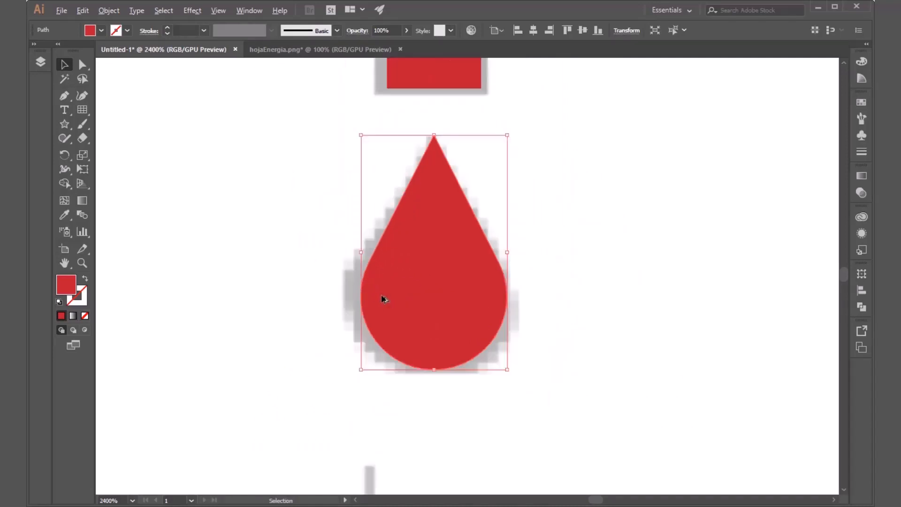
Step: Widen the drop symmetrically to the template's width, extend its base slightly downward over the template, and deselect it
drag(511, 255, 524, 254)
drag(522, 254, 523, 254)
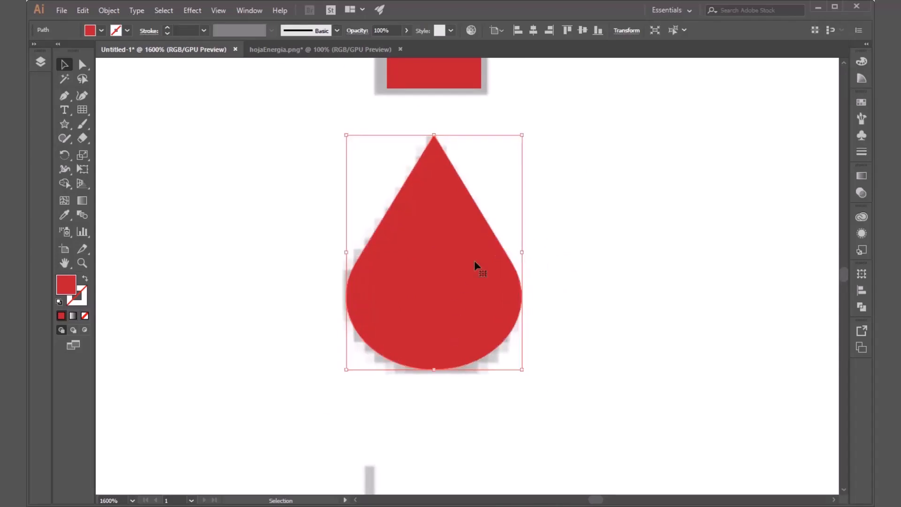
click(564, 300)
click(436, 336)
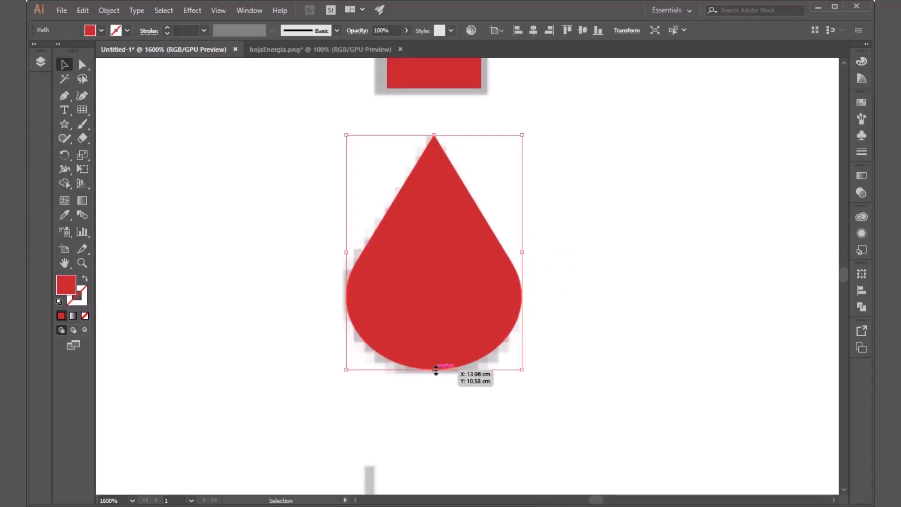
click(576, 310)
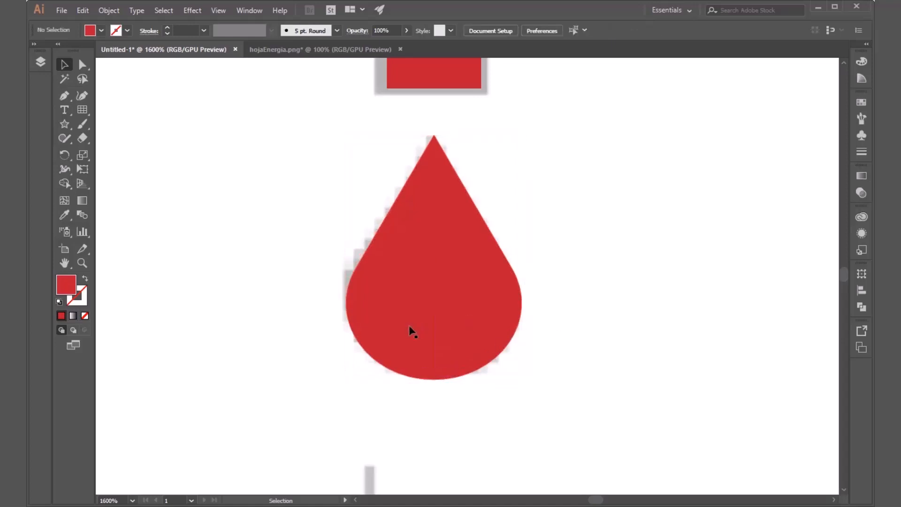
Step: Trace the rightmost sawtooth section of the Factory icon, down to the top of its base, as a closed red Pen path
scroll(413, 328, down, 3)
scroll(402, 335, down, 1)
scroll(331, 347, up, 1)
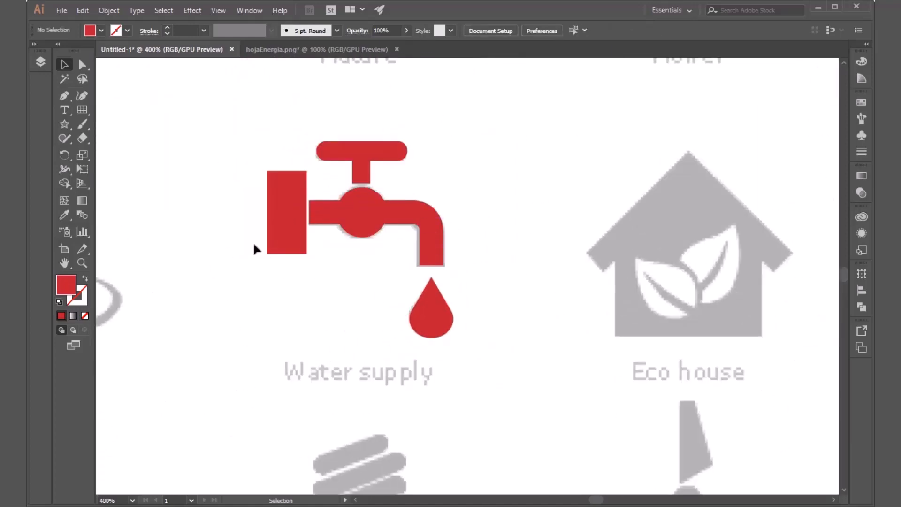
scroll(253, 241, down, 4)
drag(366, 319, 545, 261)
scroll(383, 362, up, 3)
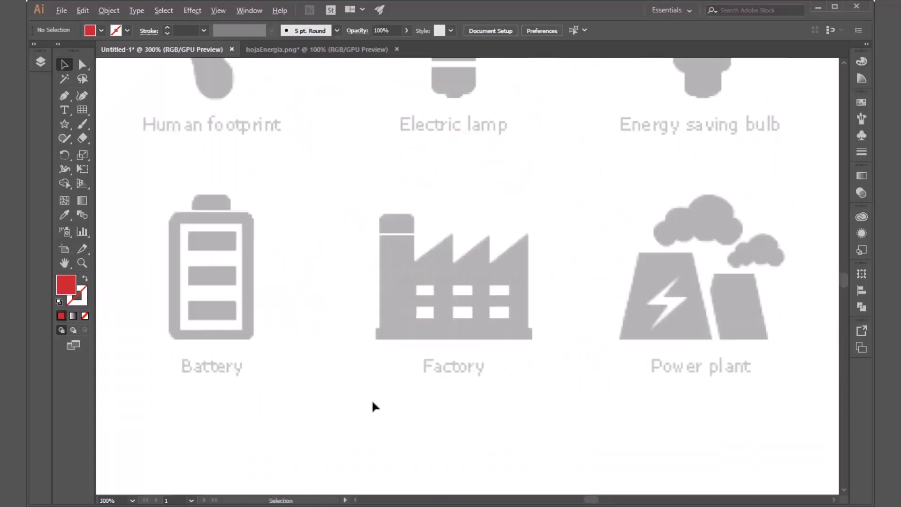
scroll(372, 402, down, 3)
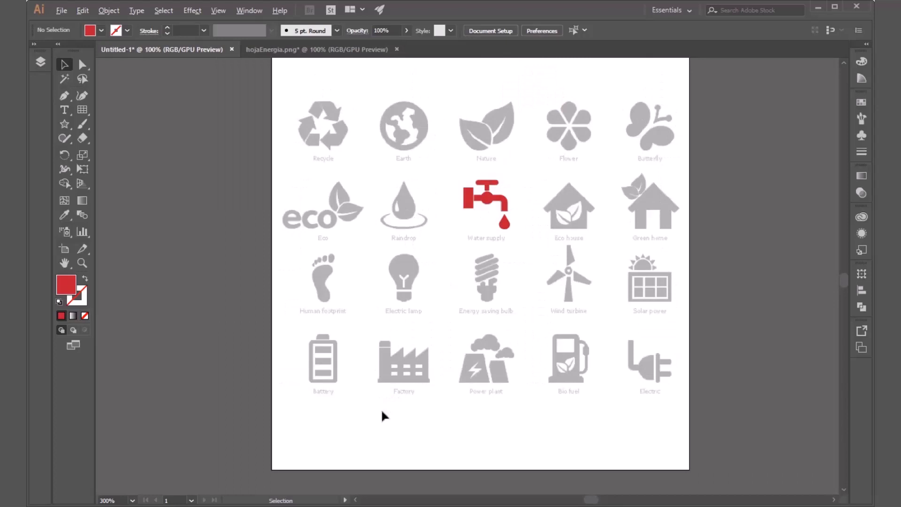
scroll(400, 367, up, 4)
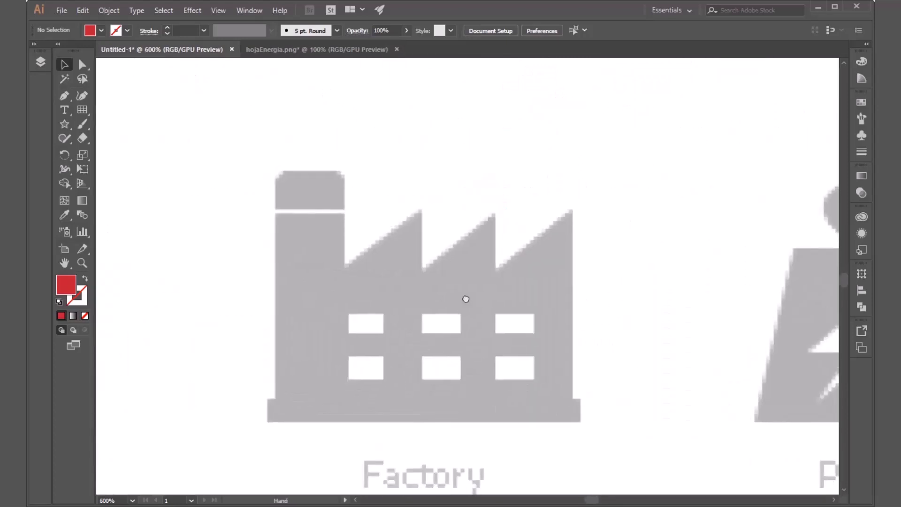
scroll(467, 305, up, 2)
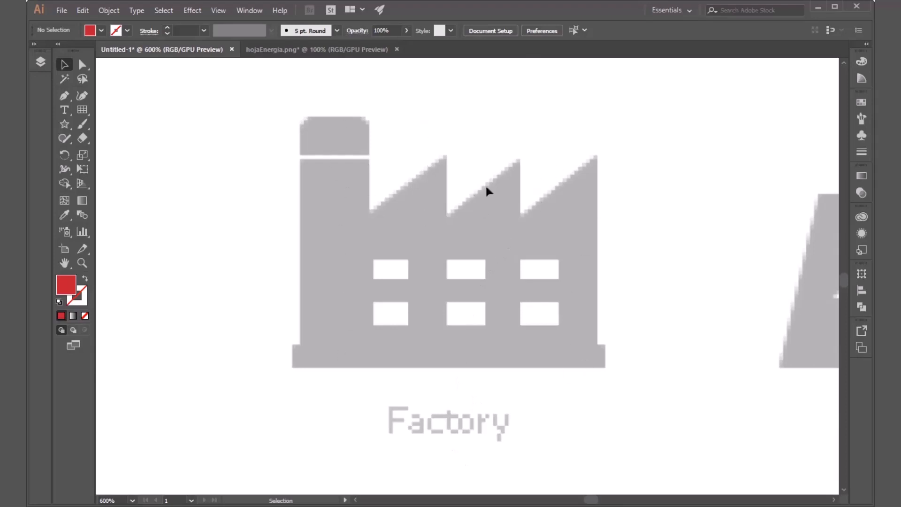
click(65, 94)
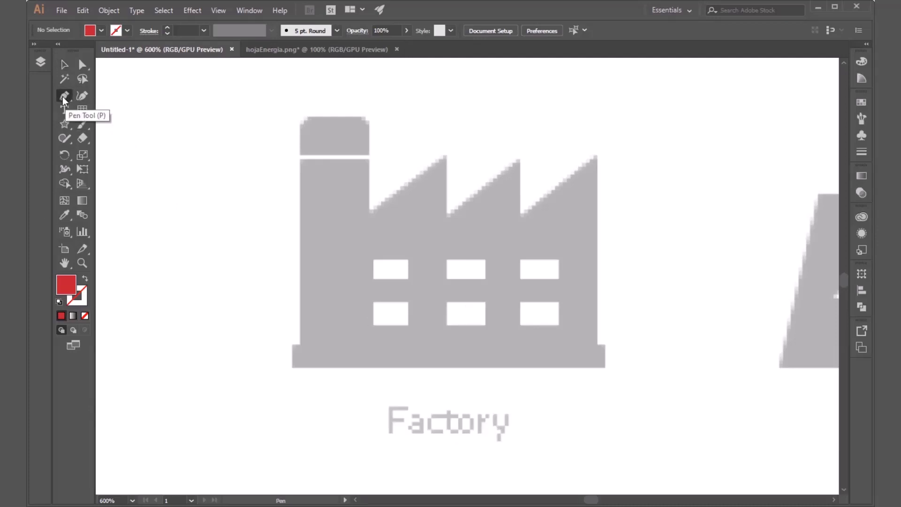
click(597, 343)
click(596, 156)
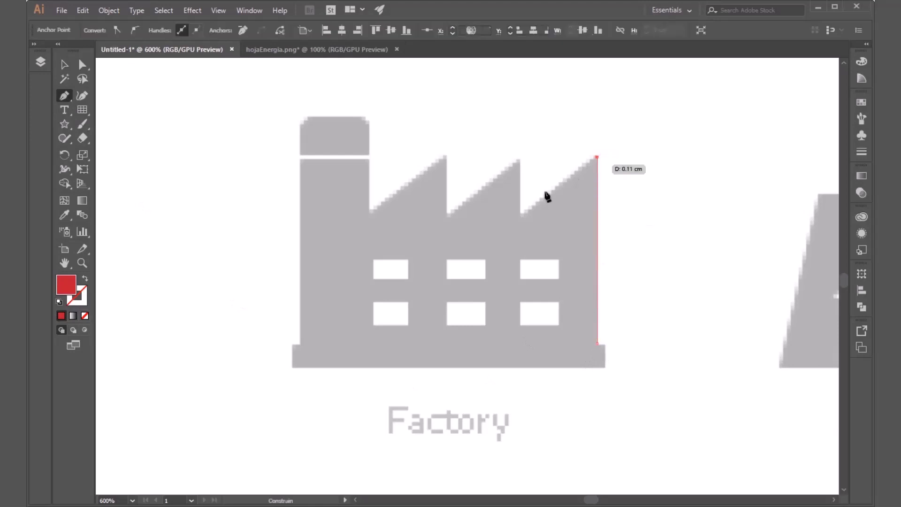
click(521, 216)
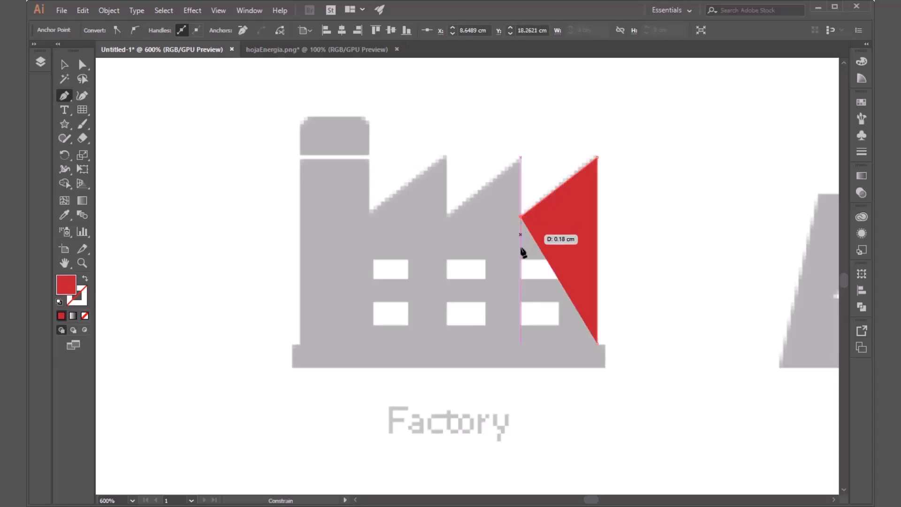
click(520, 344)
click(597, 344)
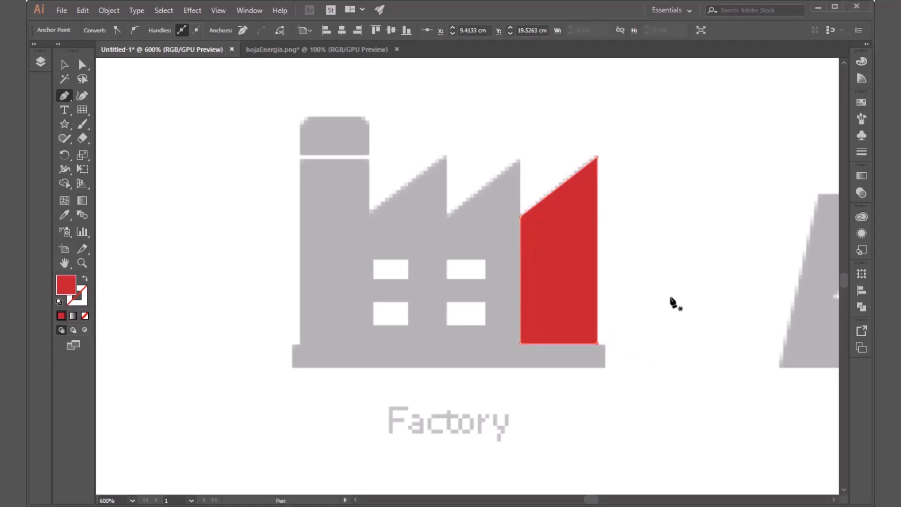
Step: Duplicate the sawtooth section twice to the left, edge to edge, to cover the other two factory teeth, and deselect
key(v)
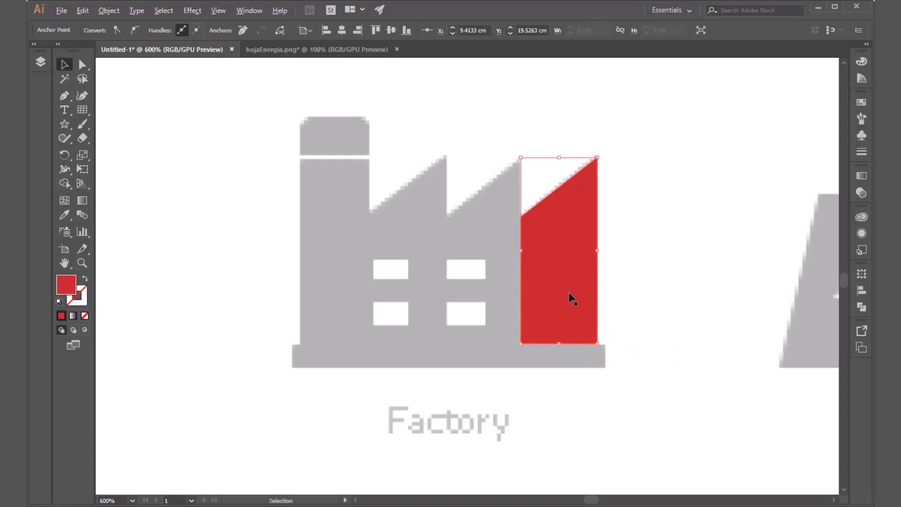
click(565, 293)
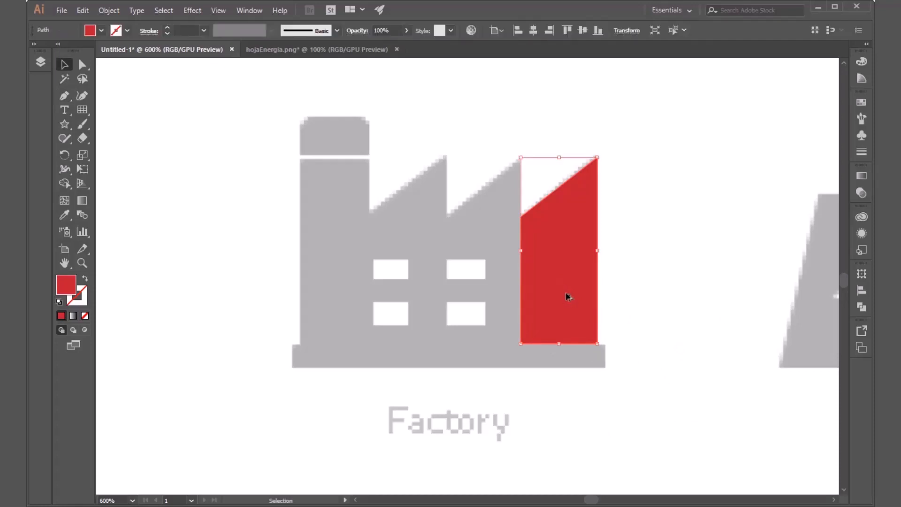
drag(567, 295, 487, 296)
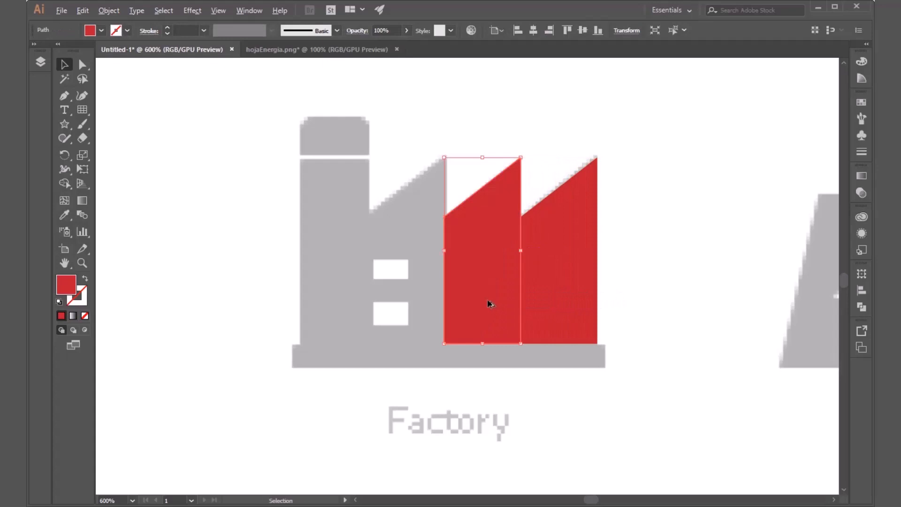
shift+click(464, 300)
click(474, 303)
drag(480, 306, 408, 307)
click(645, 229)
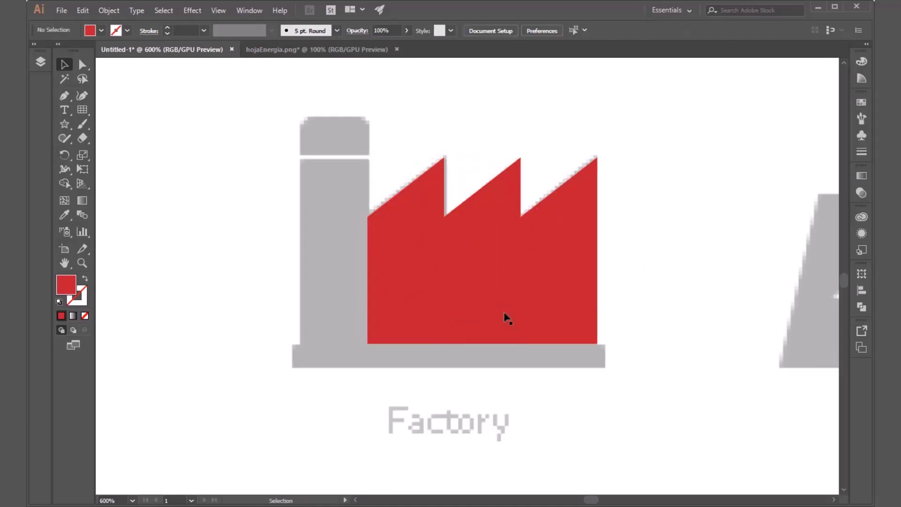
click(466, 257)
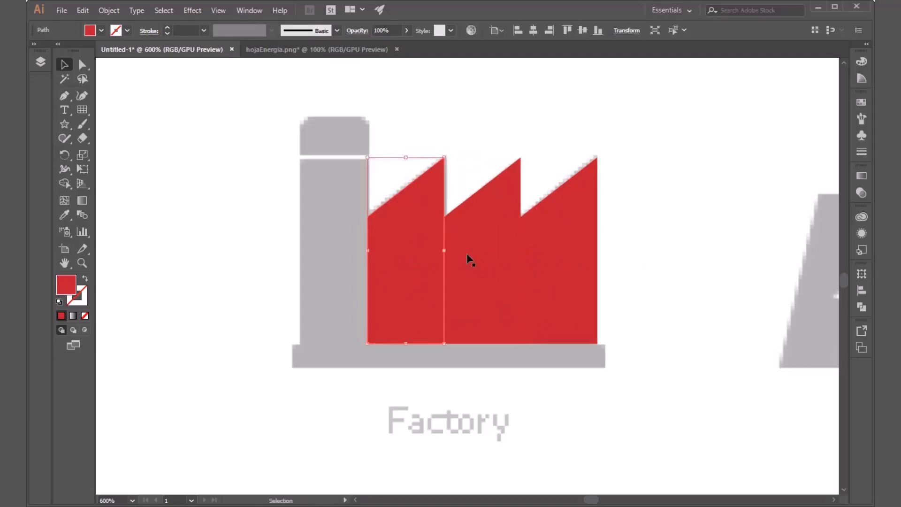
click(556, 256)
click(423, 264)
click(490, 274)
click(569, 265)
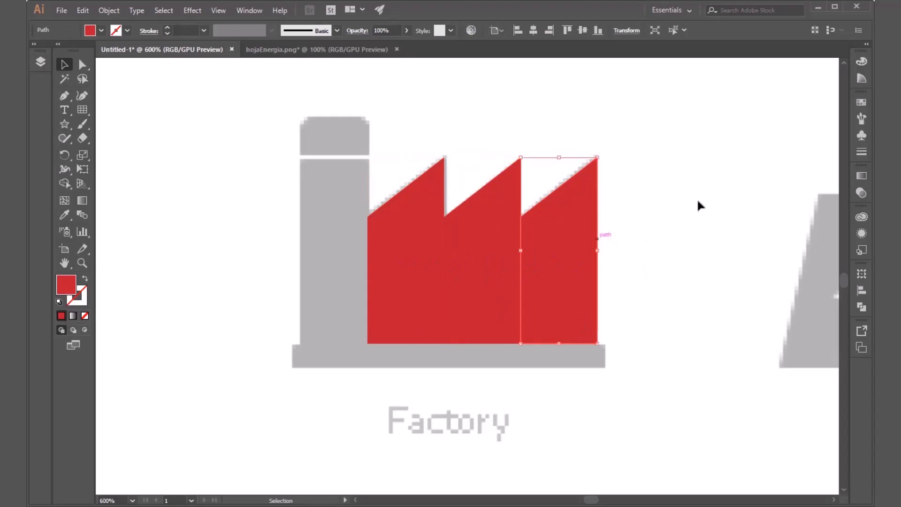
click(698, 202)
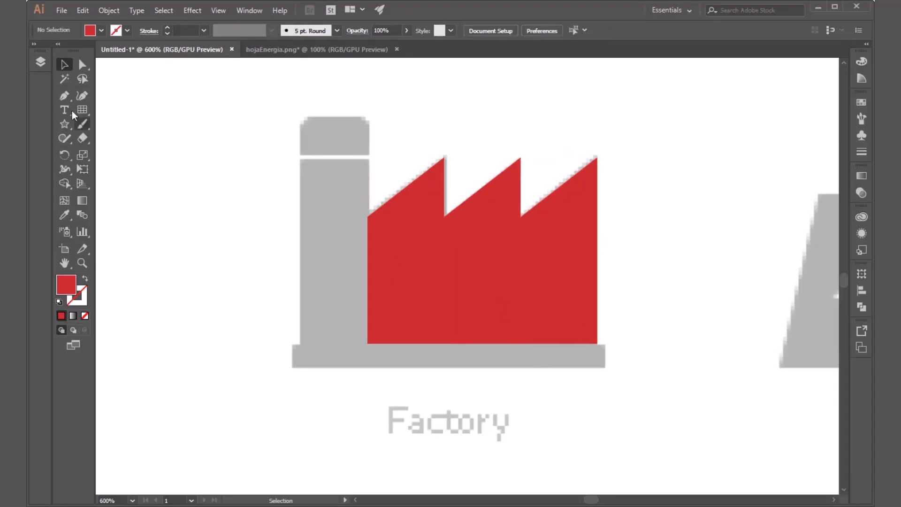
Step: Draw two red rectangles over the factory's chimney, one covering the shaft down to the base and one covering the cap
drag(67, 128, 131, 123)
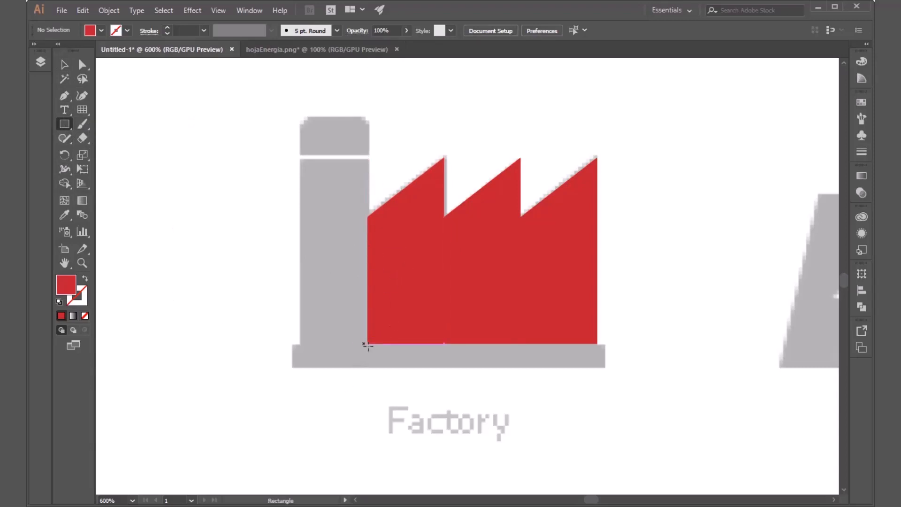
drag(364, 342, 300, 157)
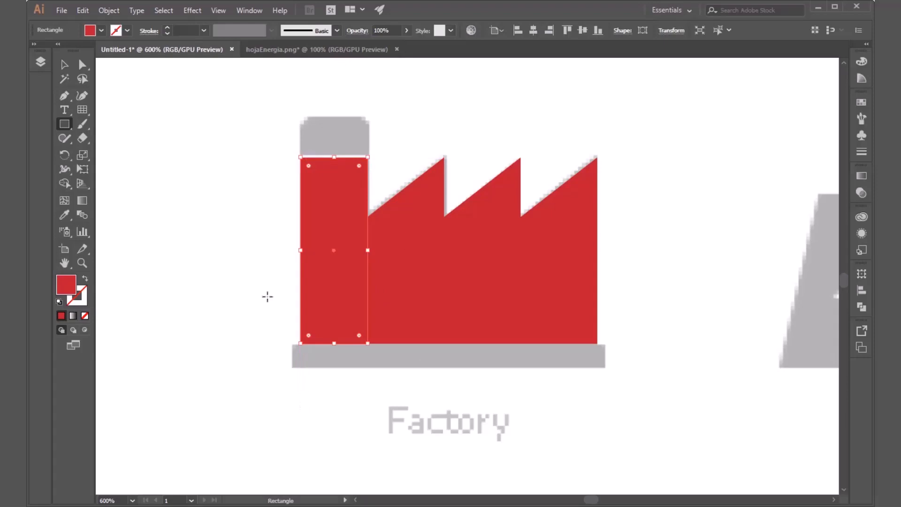
scroll(306, 138, up, 3)
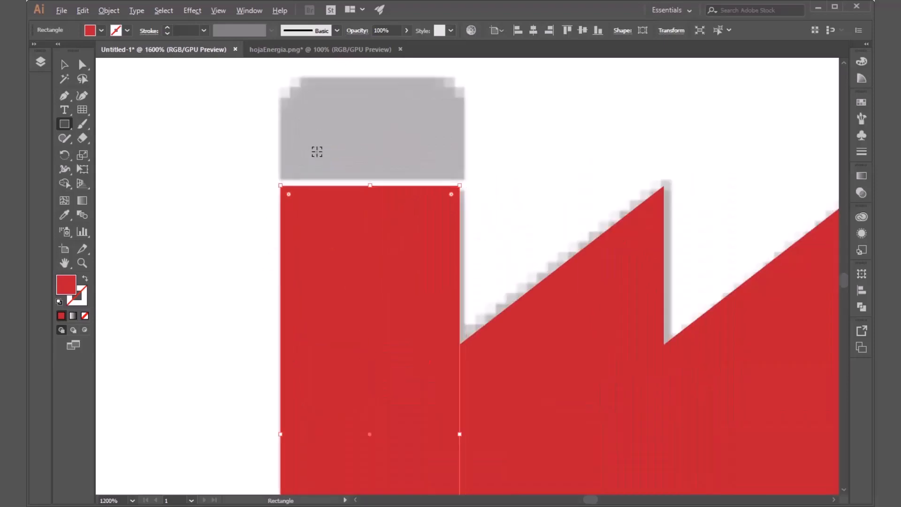
drag(419, 134, 427, 207)
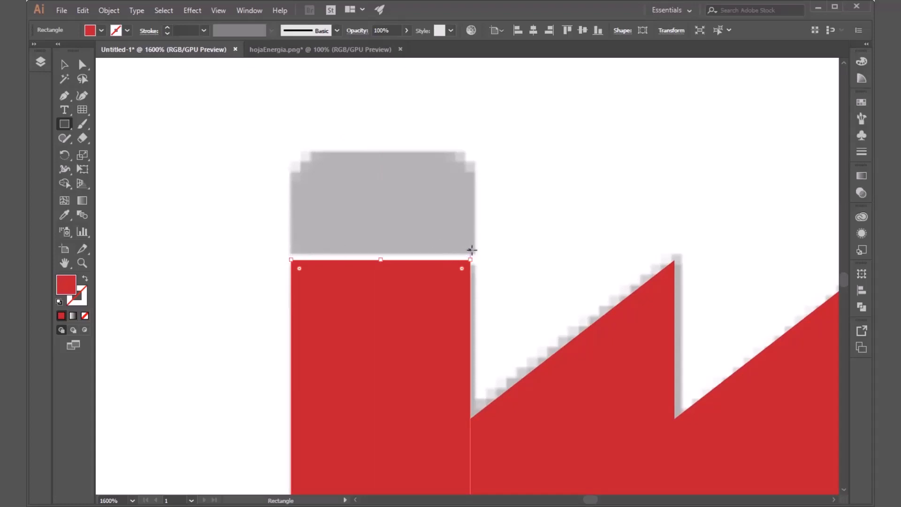
key(v)
click(529, 207)
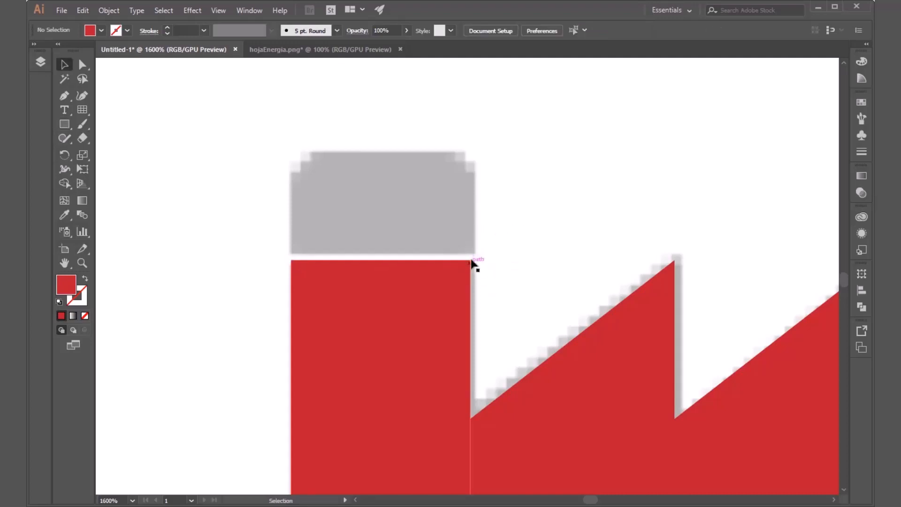
click(66, 124)
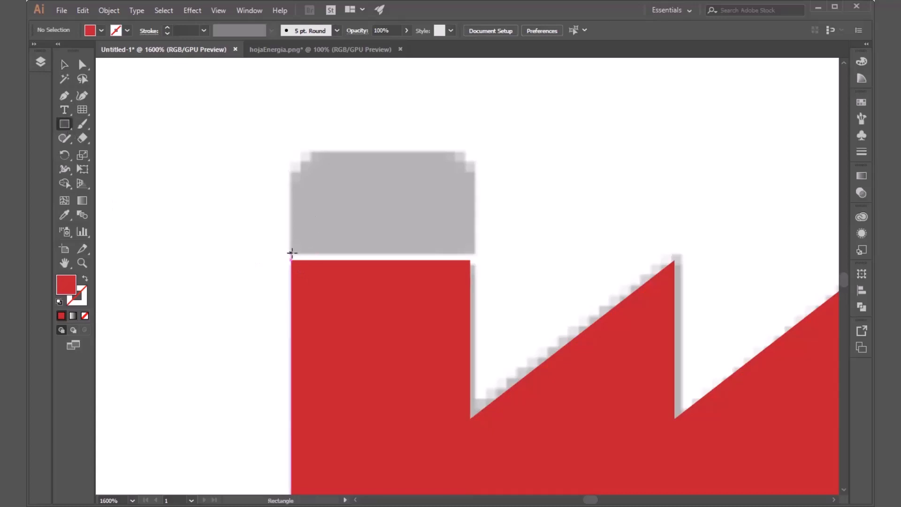
drag(292, 253, 476, 152)
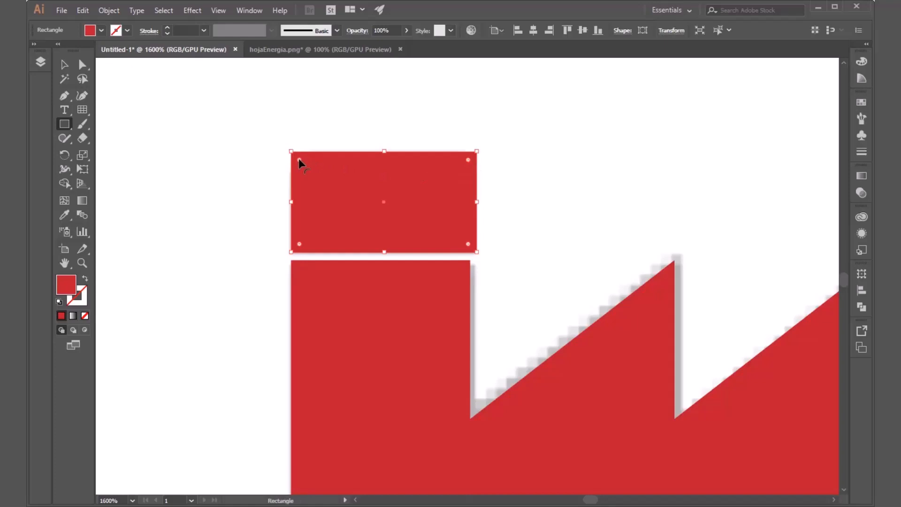
Step: Round the two upper corners of the chimney cap rectangle to match the template, and deselect it
mouse_move(298, 159)
mouse_down()
mouse_move(318, 181)
mouse_move(301, 166)
mouse_up()
drag(469, 160, 433, 187)
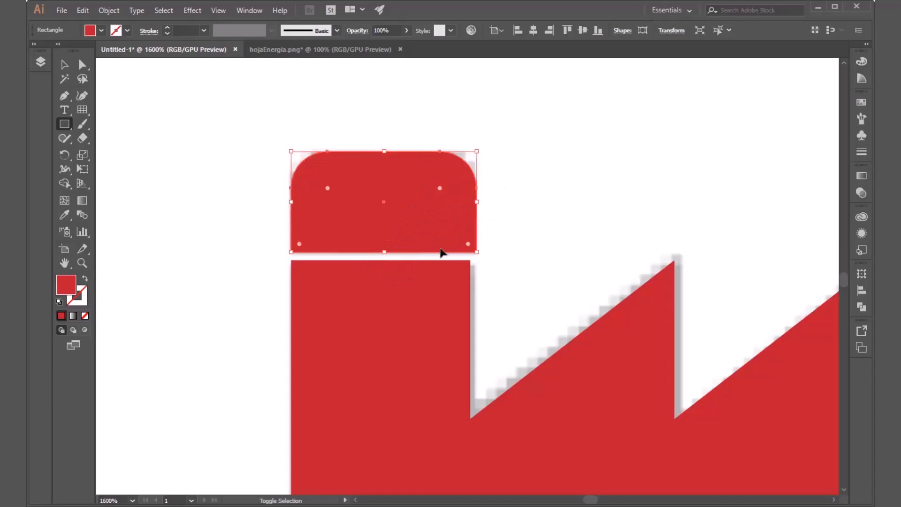
click(192, 198)
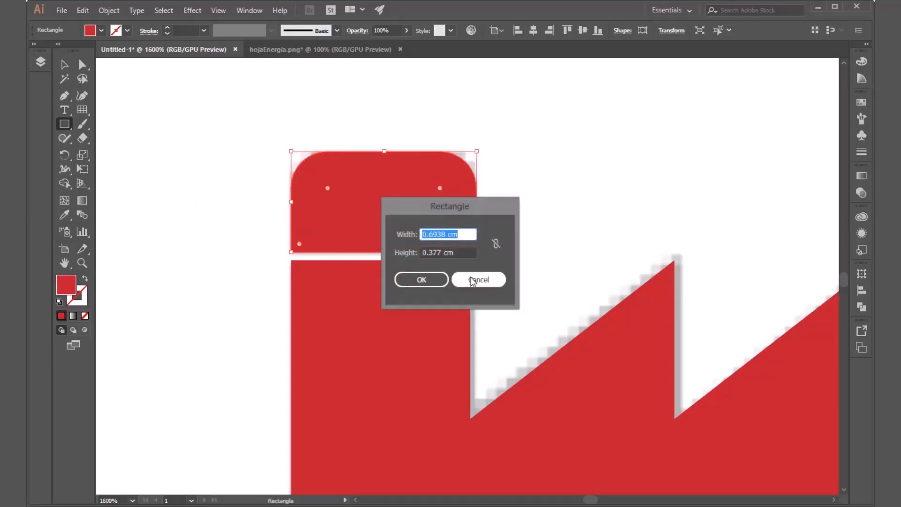
click(472, 280)
click(208, 213)
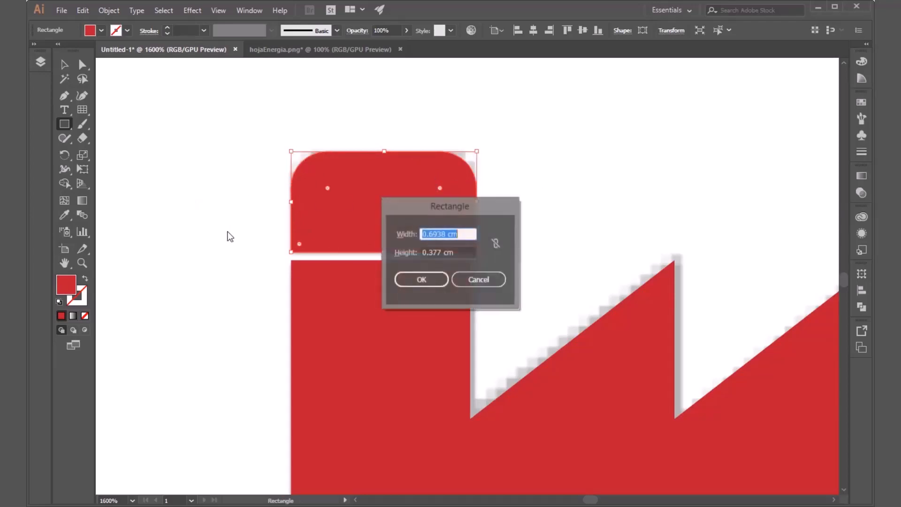
click(497, 279)
key(v)
click(245, 247)
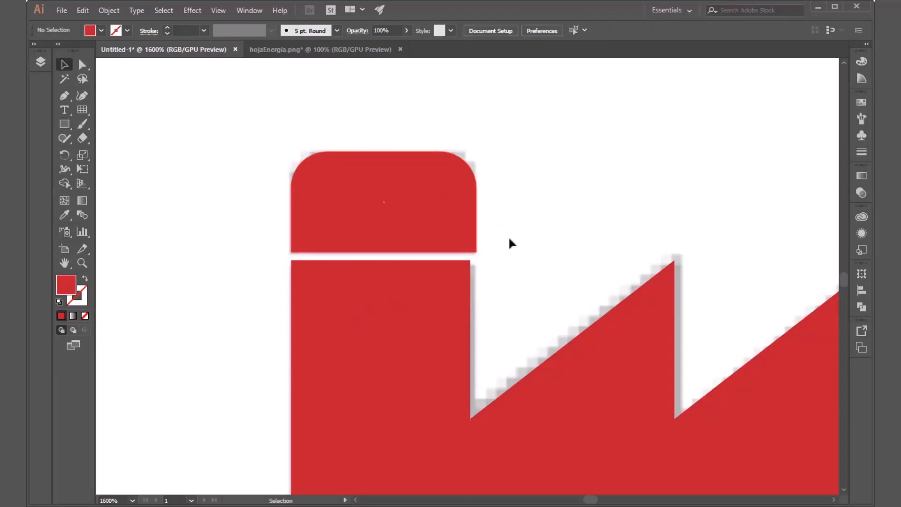
Step: Narrow the chimney cap from its right side so its width matches the shaft below, and deselect it
click(466, 296)
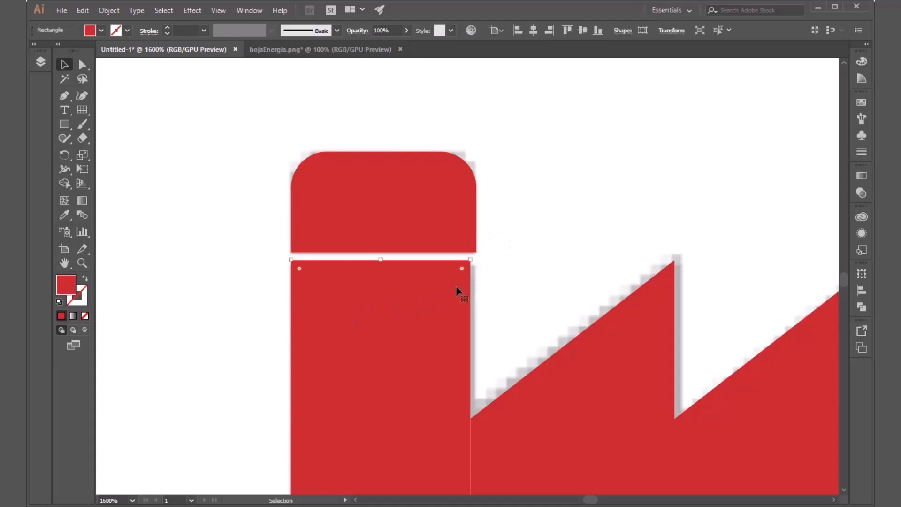
click(493, 308)
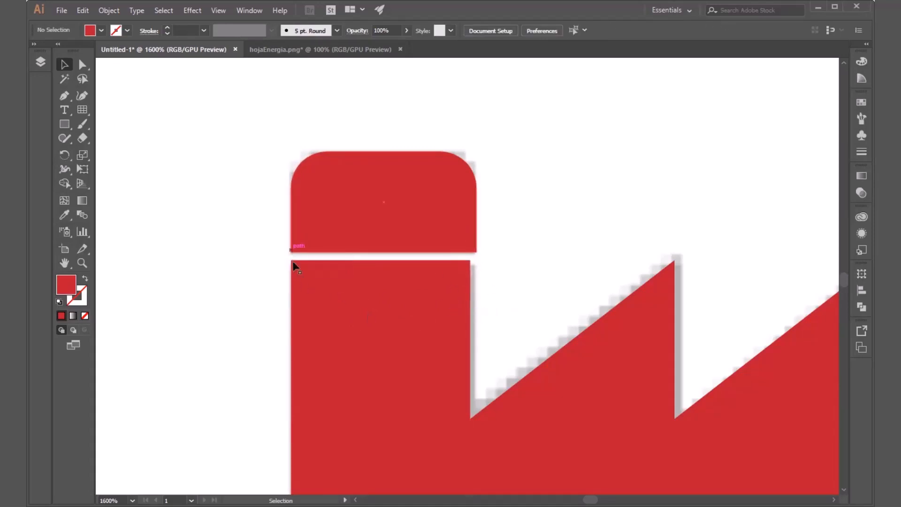
click(475, 234)
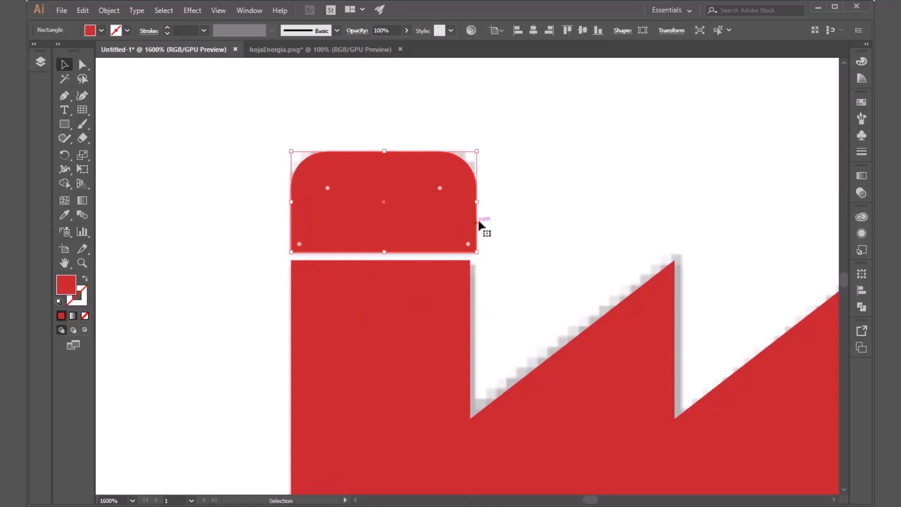
drag(479, 204, 470, 204)
click(471, 294)
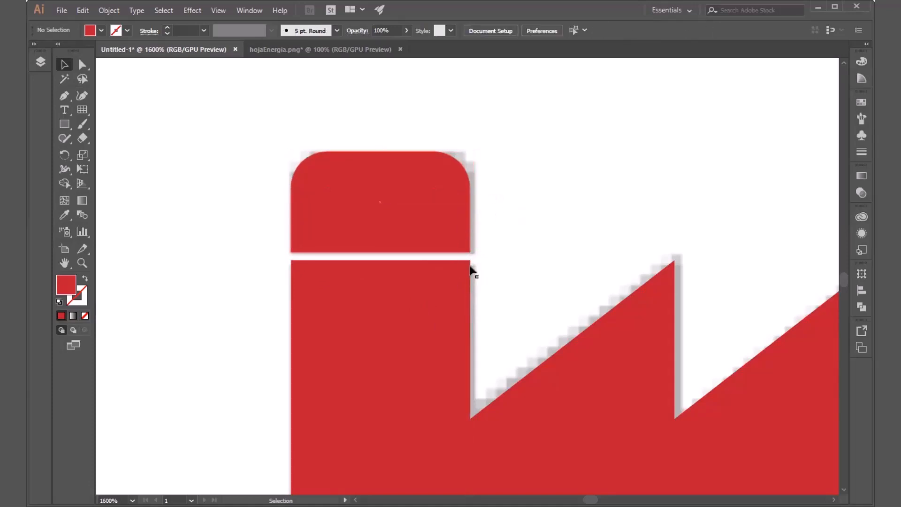
Step: Draw a red rectangle over the grey base strip beneath the factory building, and deselect it
scroll(190, 253, down, 3)
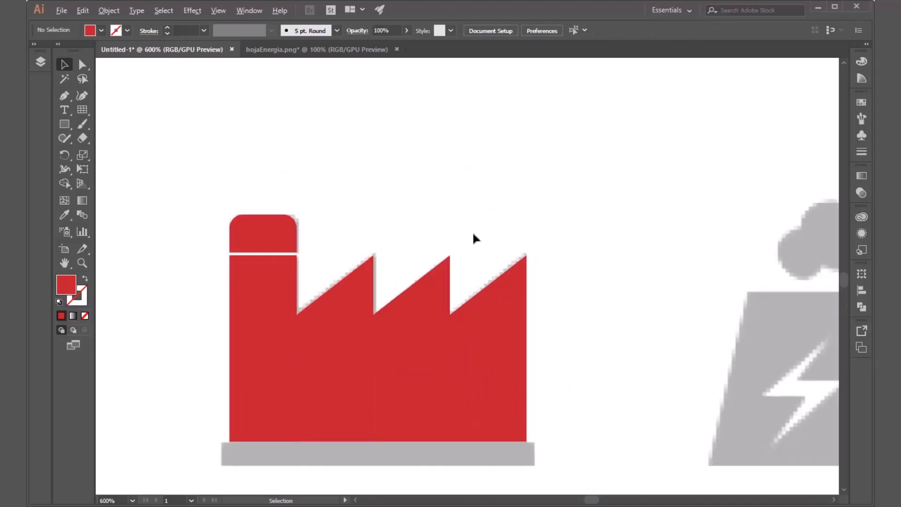
scroll(493, 238, down, 2)
scroll(432, 400, up, 3)
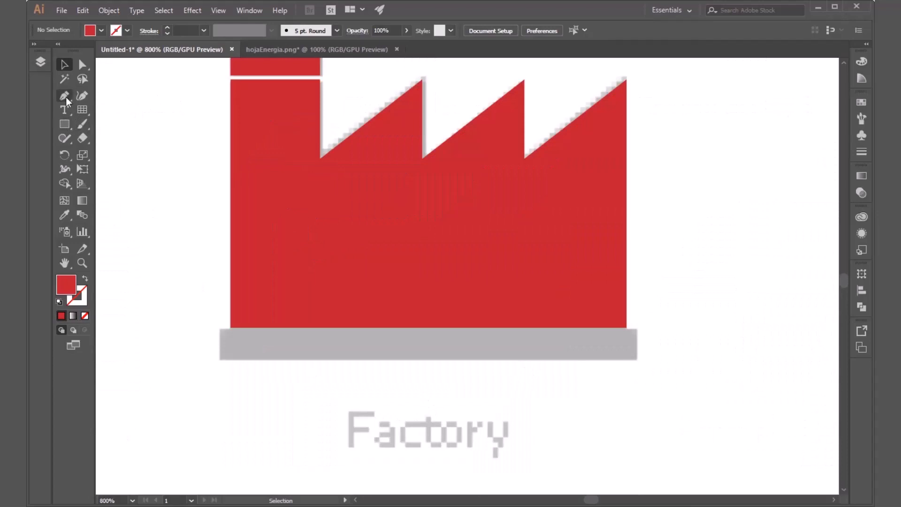
click(62, 125)
drag(220, 328, 637, 360)
key(v)
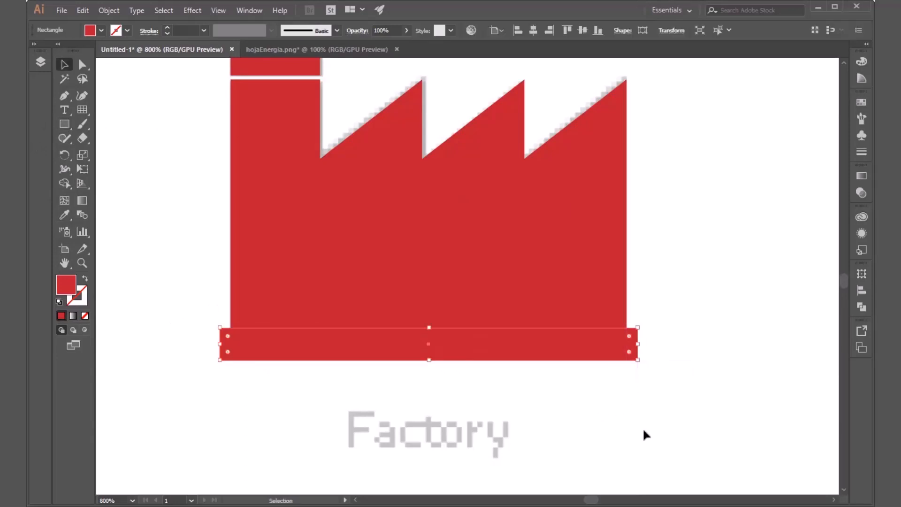
click(643, 440)
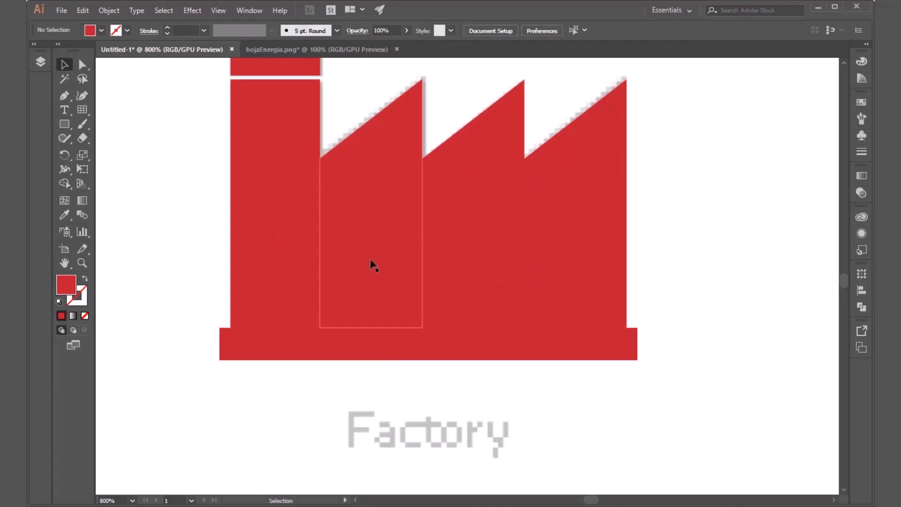
key(space)
drag(697, 155, 697, 225)
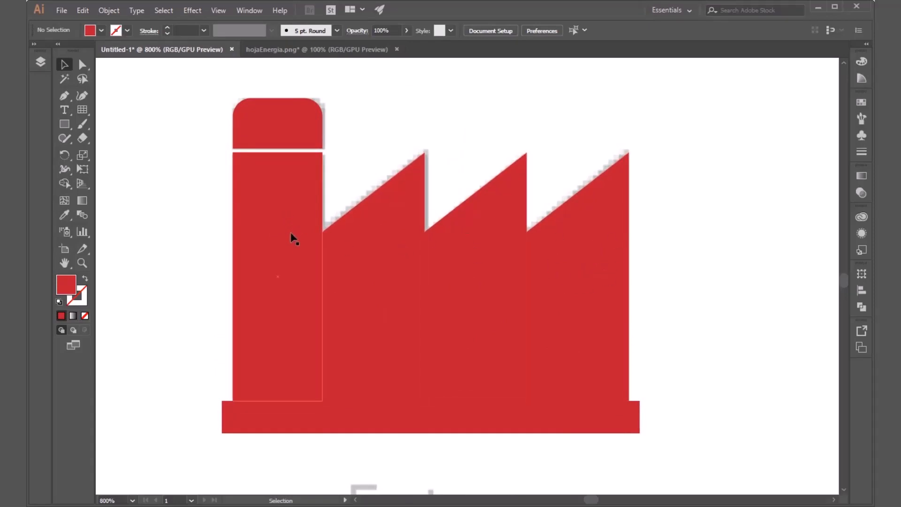
click(280, 126)
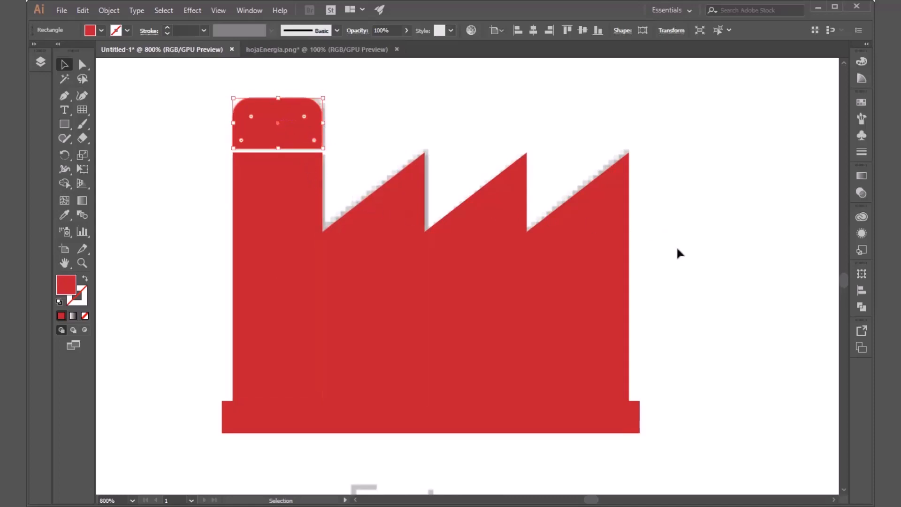
click(498, 305)
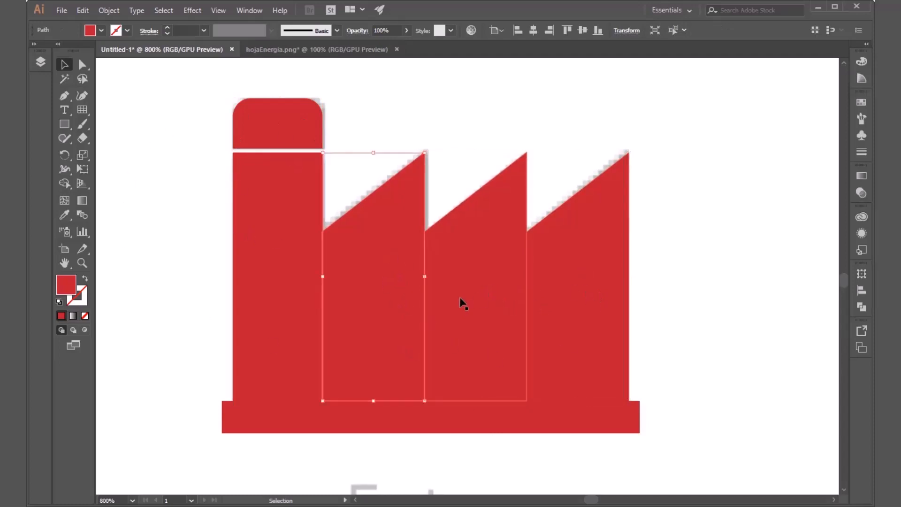
click(554, 318)
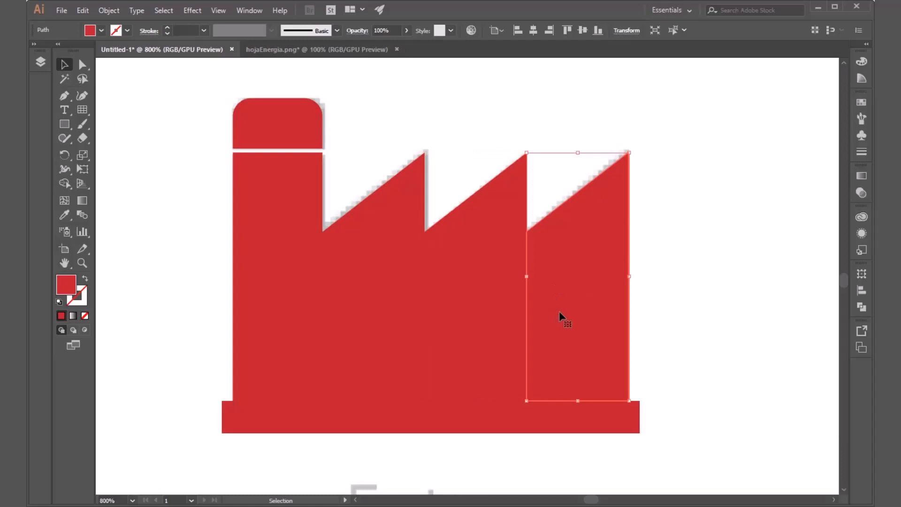
drag(568, 311, 658, 313)
key(ctrl+z)
Step: Hide the three sawtooth paths in the Icon layer to examine the template's windows underneath, and show them again
shift+click(479, 319)
shift+click(403, 313)
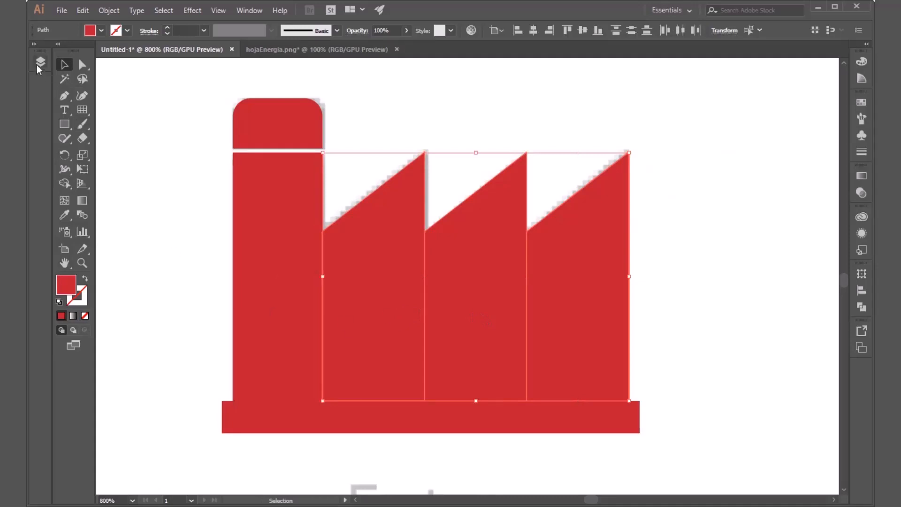
click(33, 45)
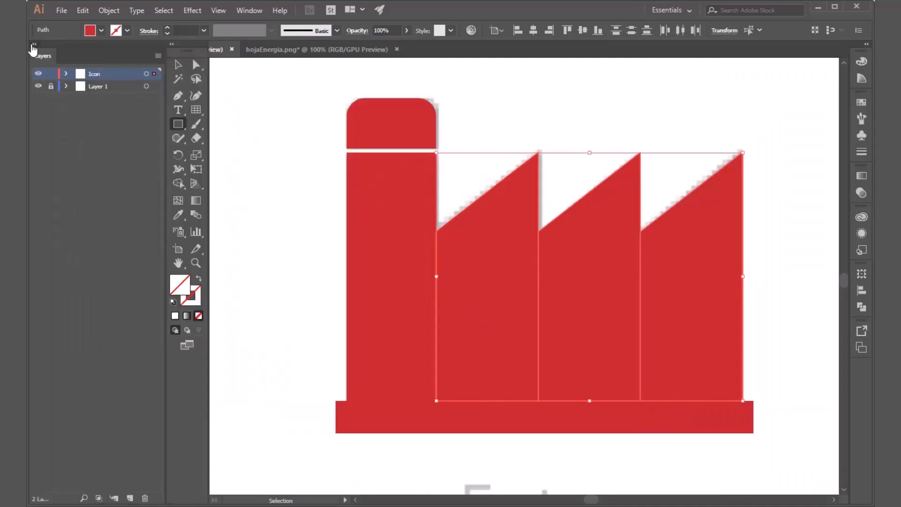
click(67, 74)
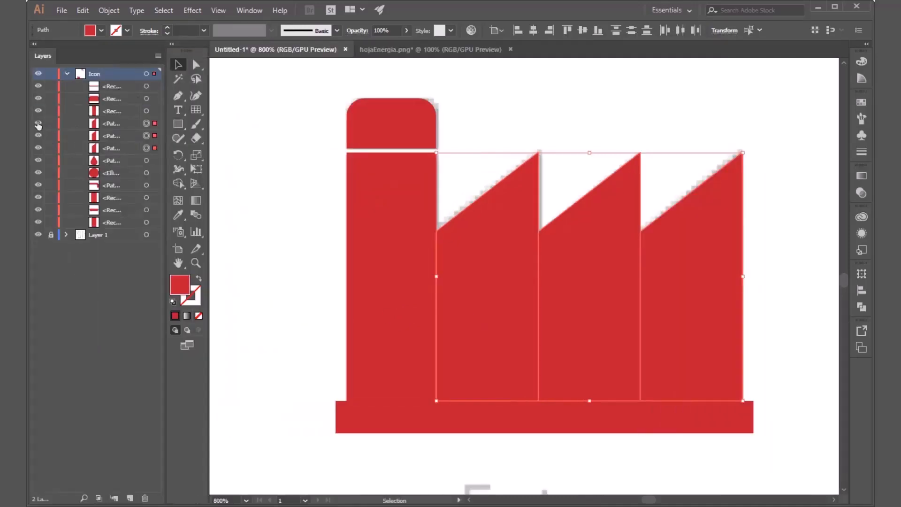
click(38, 123)
click(38, 135)
click(38, 147)
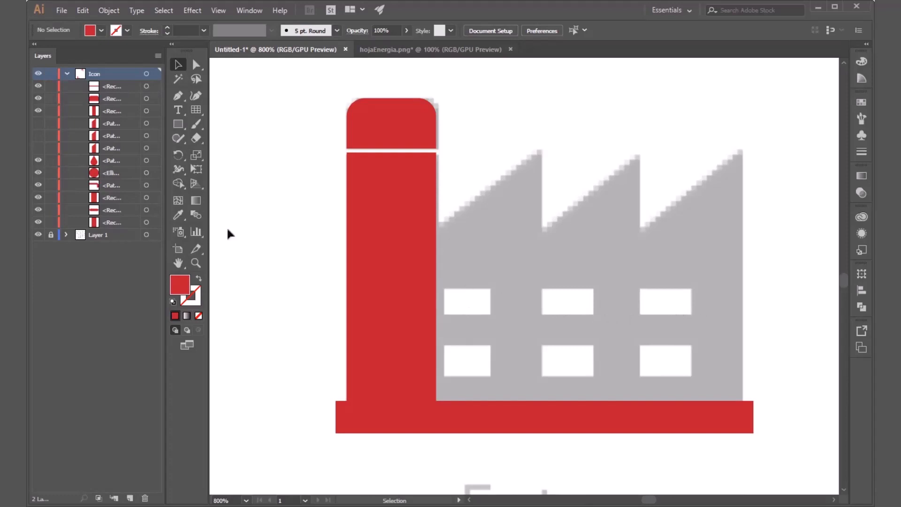
click(38, 123)
click(38, 135)
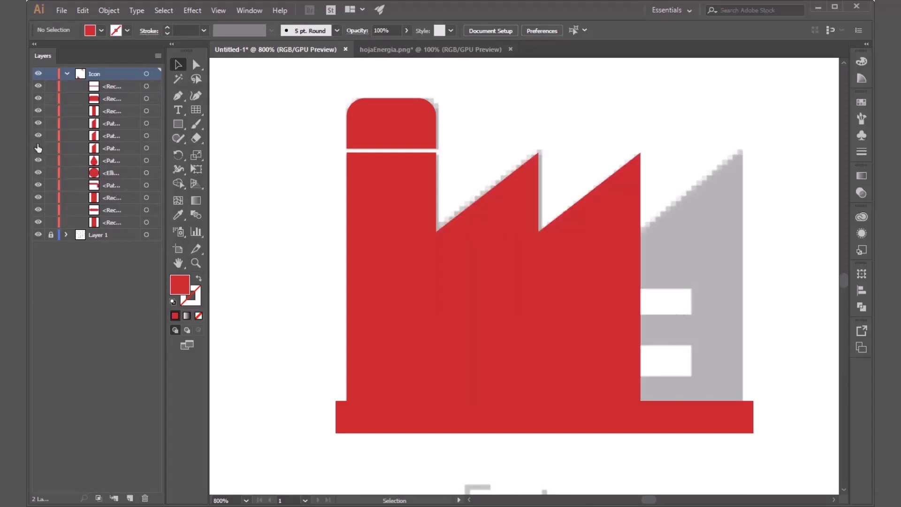
click(38, 148)
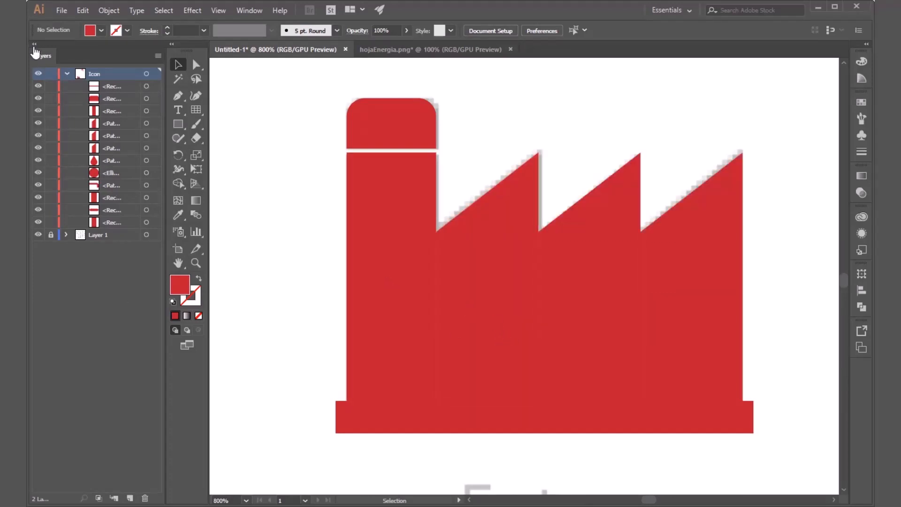
click(34, 44)
Step: Draw a window rectangle on the rightmost sawtooth section, fill it white, and centre it horizontally within the section
click(65, 125)
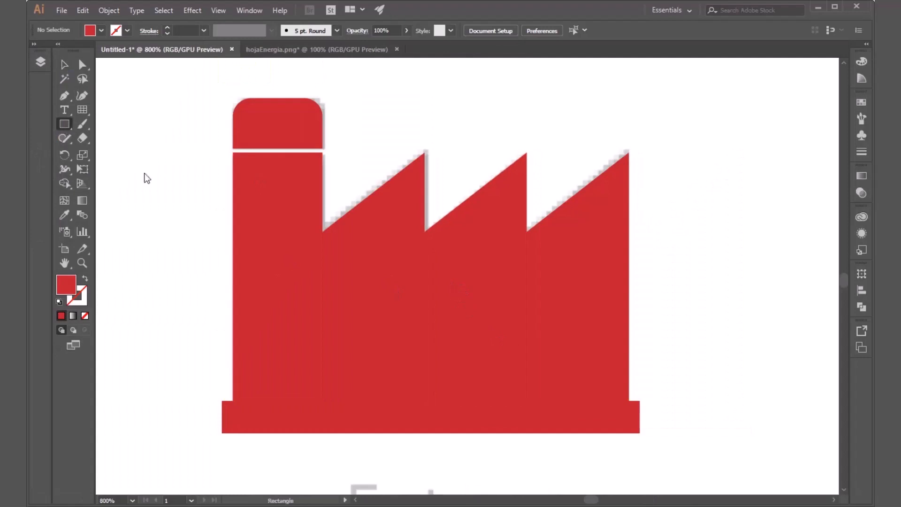
mouse_move(525, 285)
mouse_down()
mouse_move(599, 314)
mouse_move(588, 312)
mouse_move(584, 342)
mouse_move(587, 313)
mouse_up()
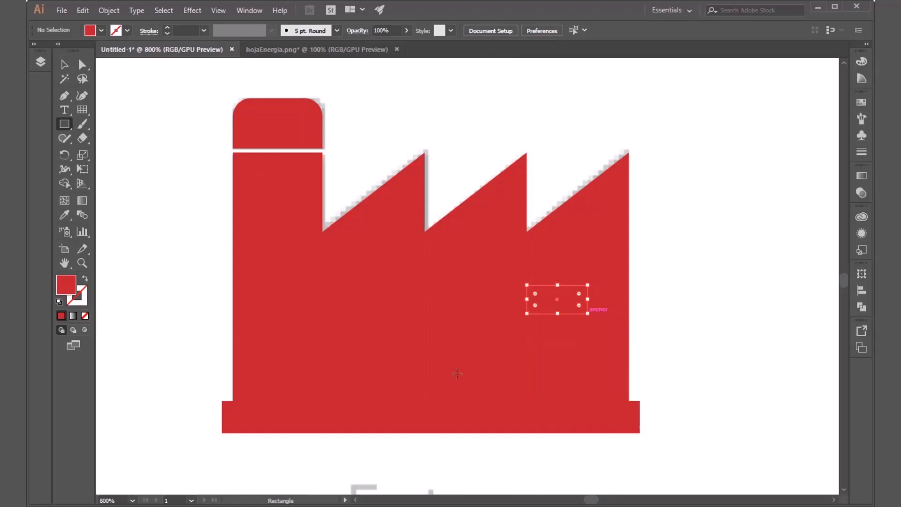
click(101, 30)
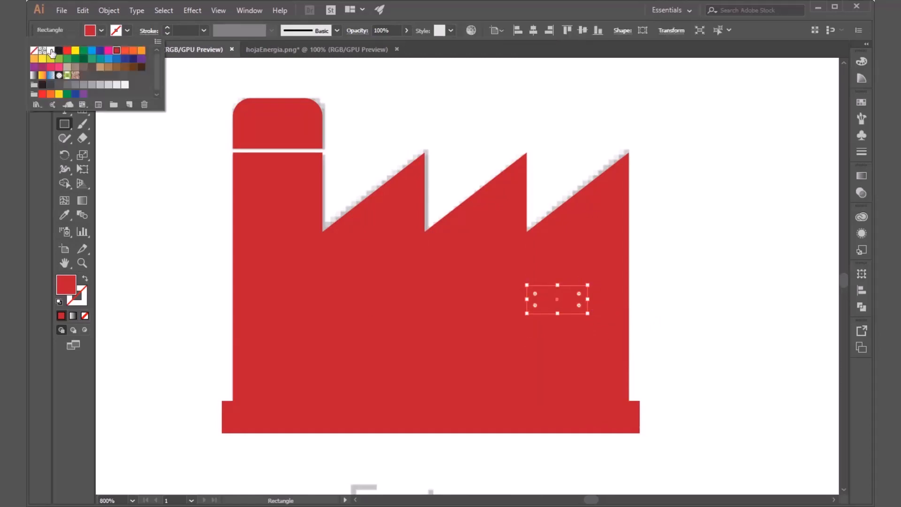
click(51, 51)
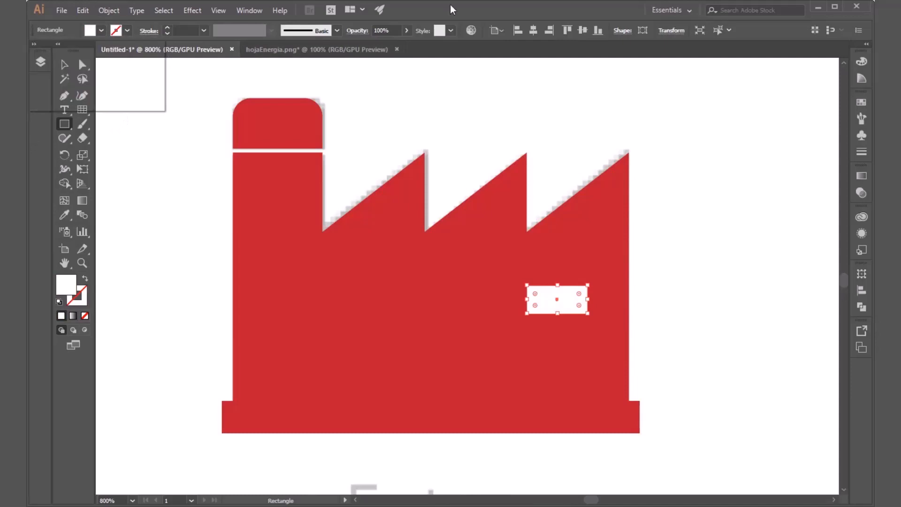
key(v)
drag(572, 341, 593, 302)
click(630, 371)
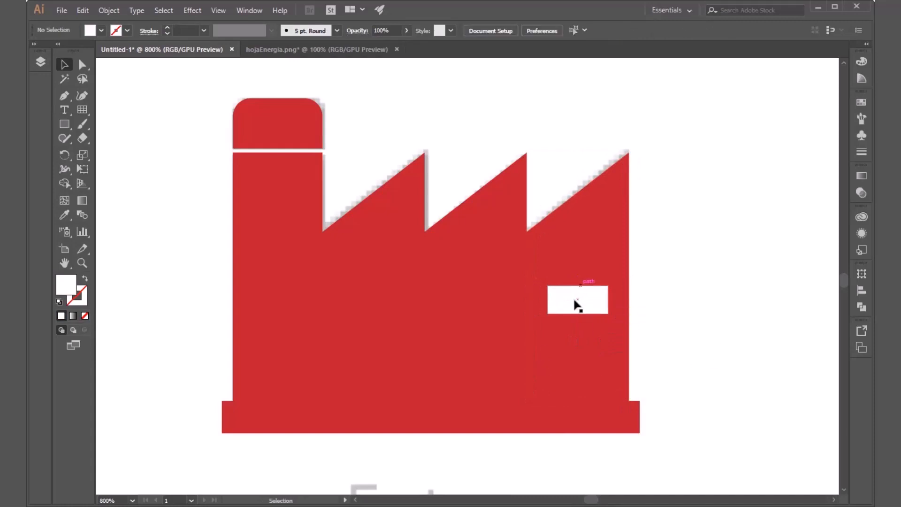
Step: Shift the white window to the left edge of its section, and centre it horizontally in the section again
drag(585, 302, 565, 303)
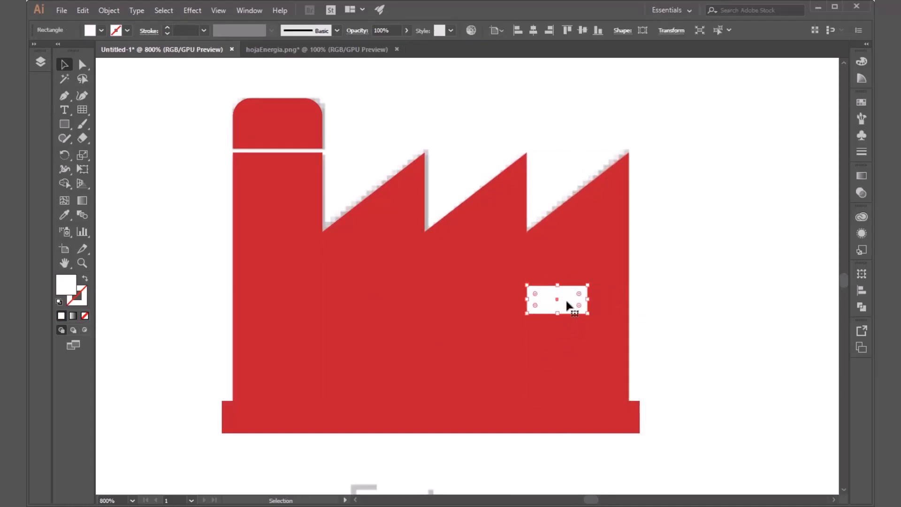
drag(570, 305, 591, 303)
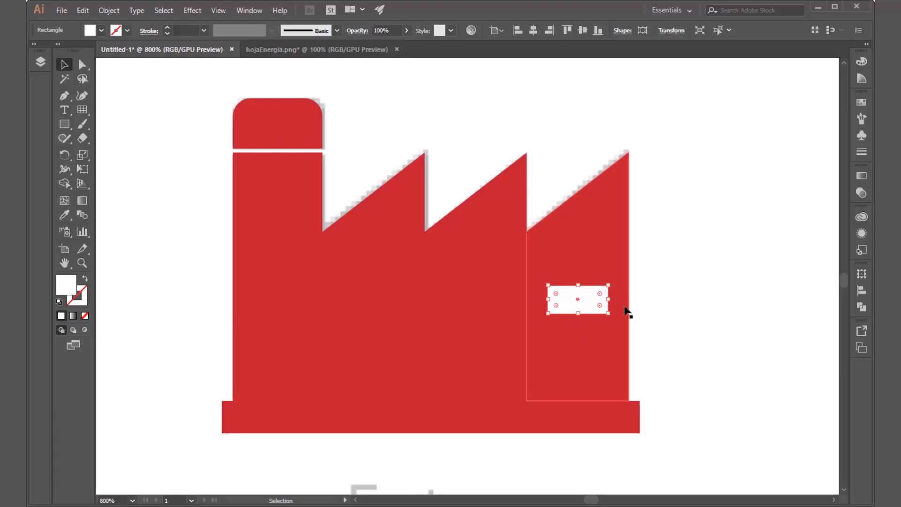
click(575, 229)
click(592, 299)
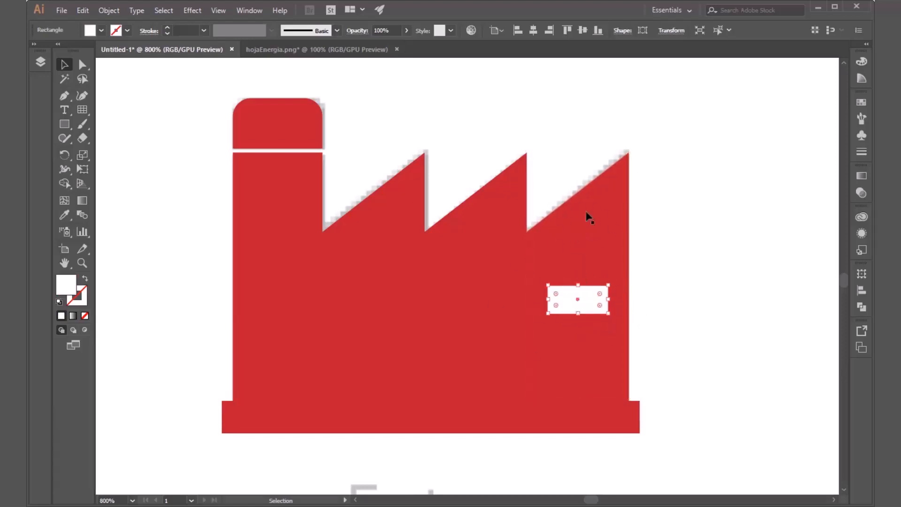
click(585, 214)
click(669, 254)
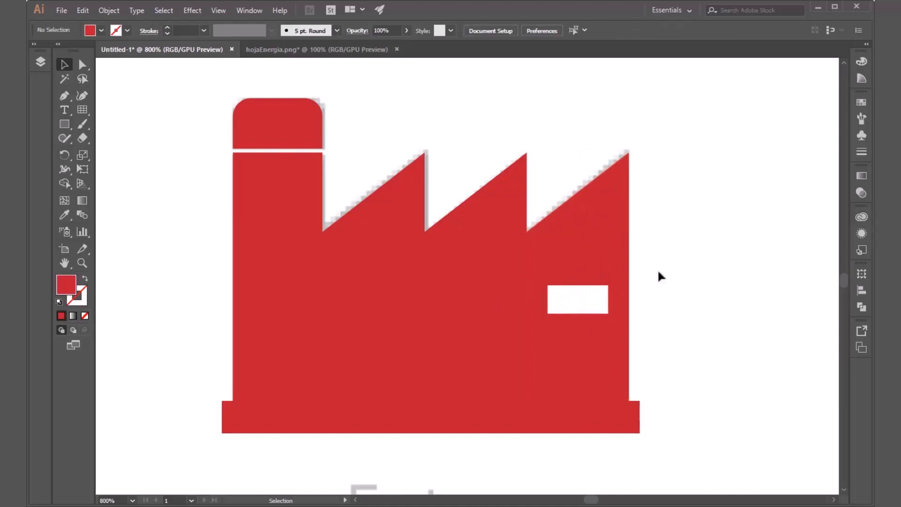
click(596, 298)
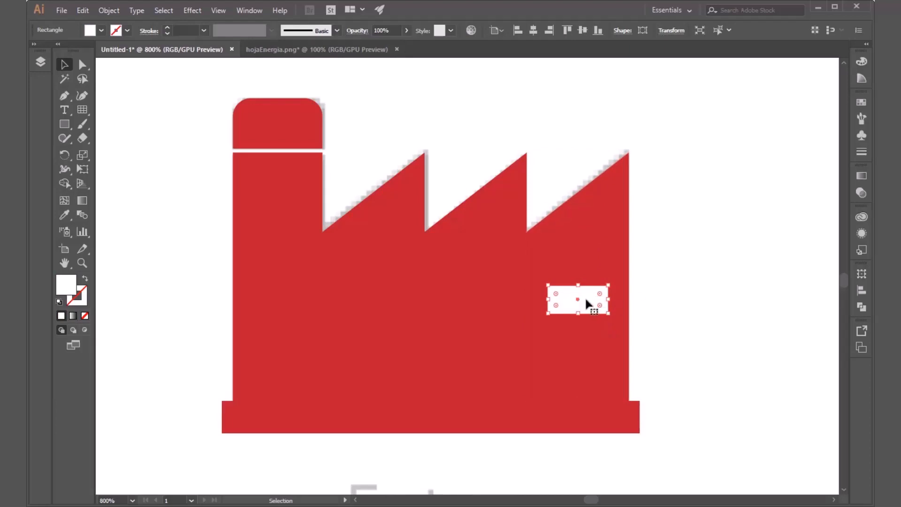
Step: Isolate the white window rectangle for separate editing and select it
double_click(585, 296)
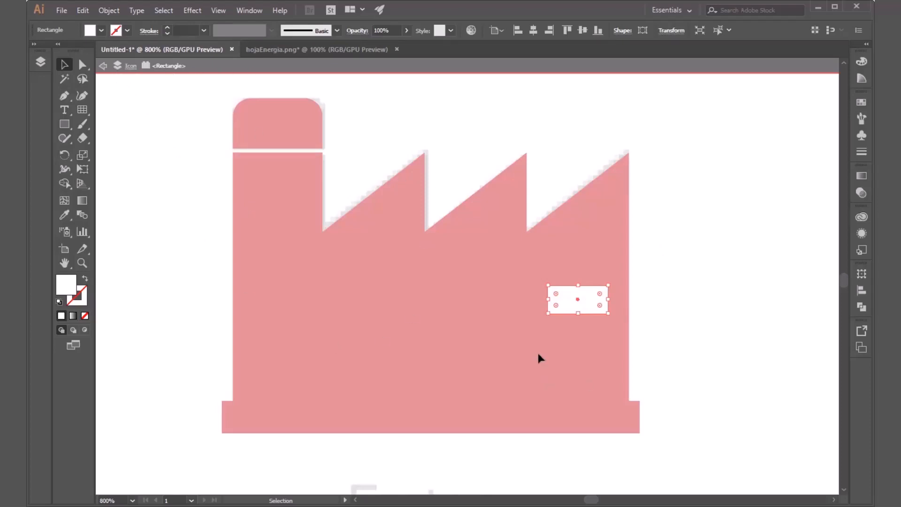
click(692, 336)
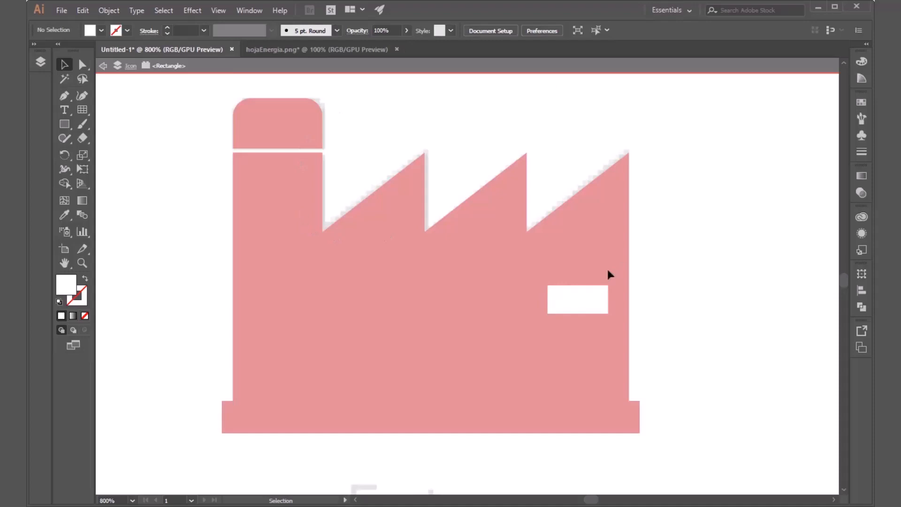
click(604, 303)
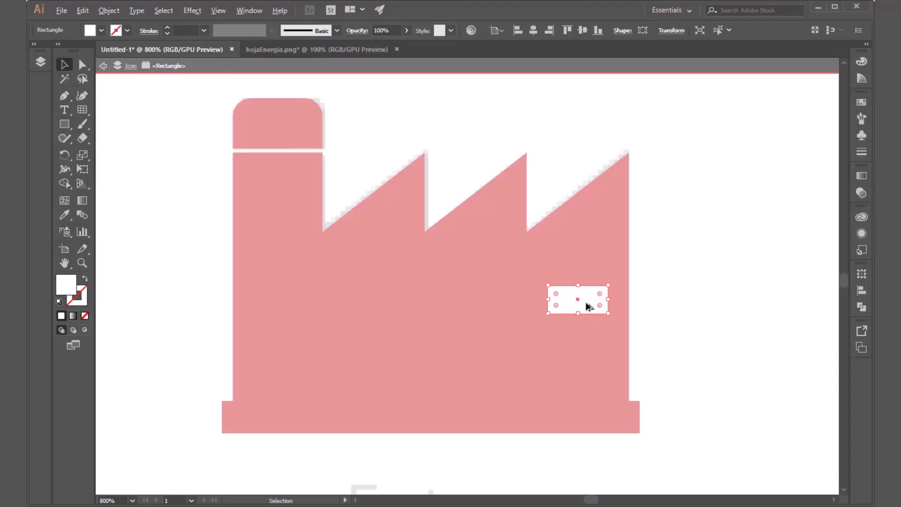
Step: Copy the white window below itself, duplicate the pair into the middle and leftmost sawtooth sections, and leave isolation
drag(586, 301, 582, 361)
click(670, 352)
click(605, 300)
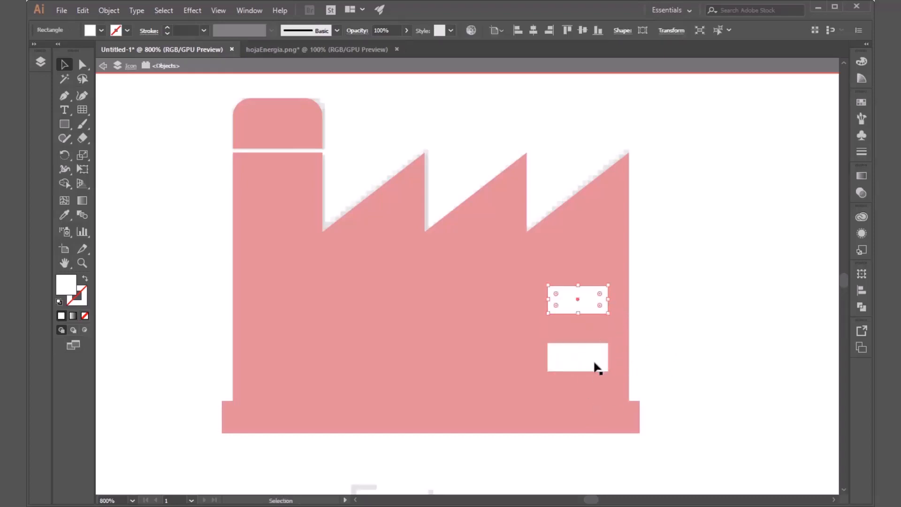
shift+click(594, 361)
drag(593, 357, 394, 361)
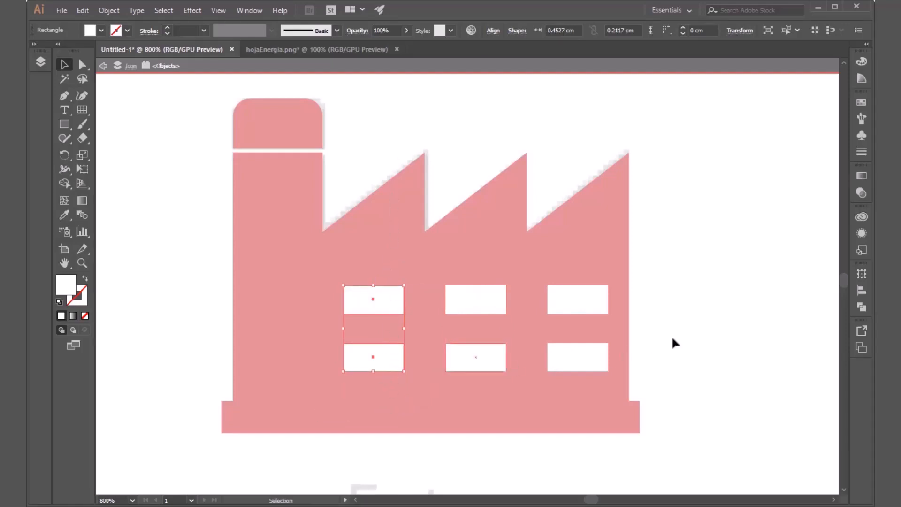
click(688, 333)
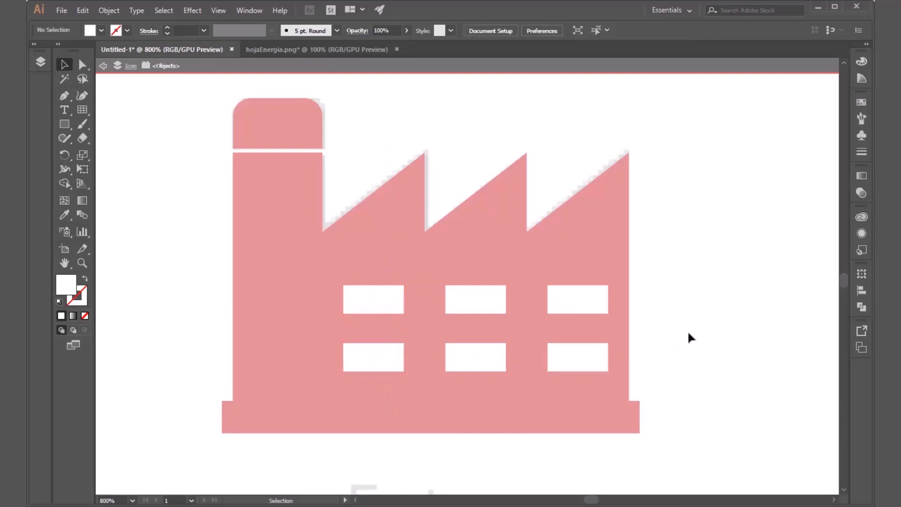
double_click(687, 330)
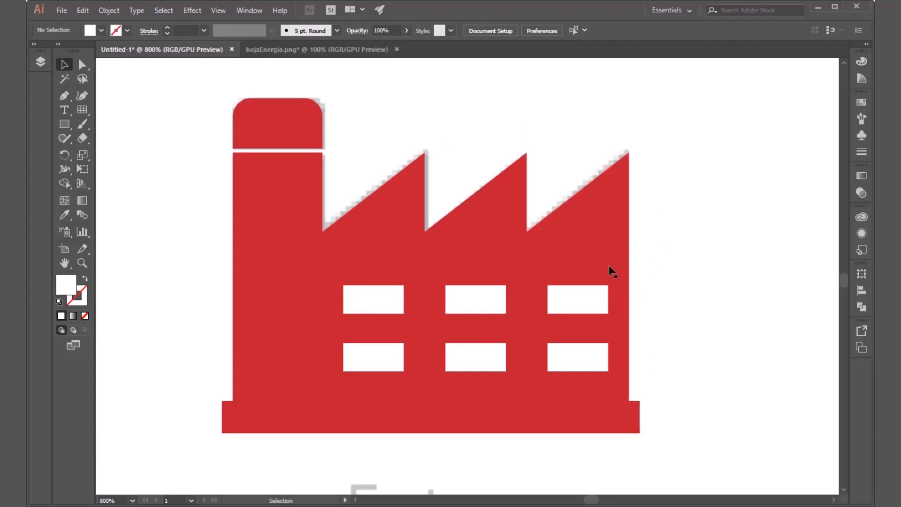
Step: Review the traced Factory and Water supply icons up close and alongside the rest of the template sheet
scroll(378, 282, down, 3)
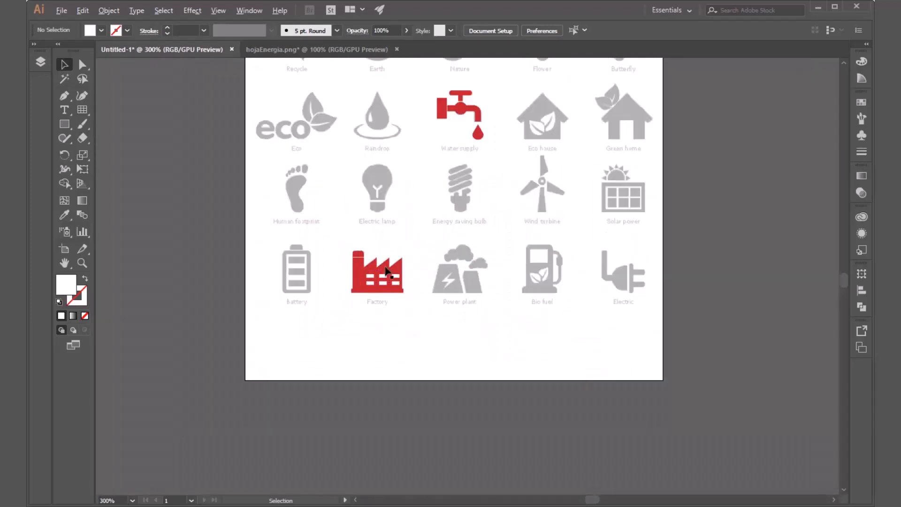
scroll(357, 265, up, 4)
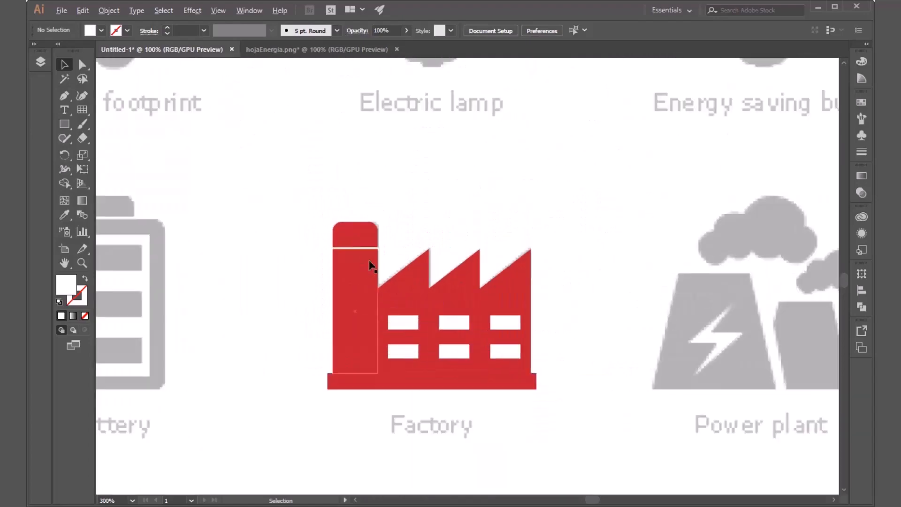
scroll(370, 265, down, 3)
scroll(425, 333, up, 2)
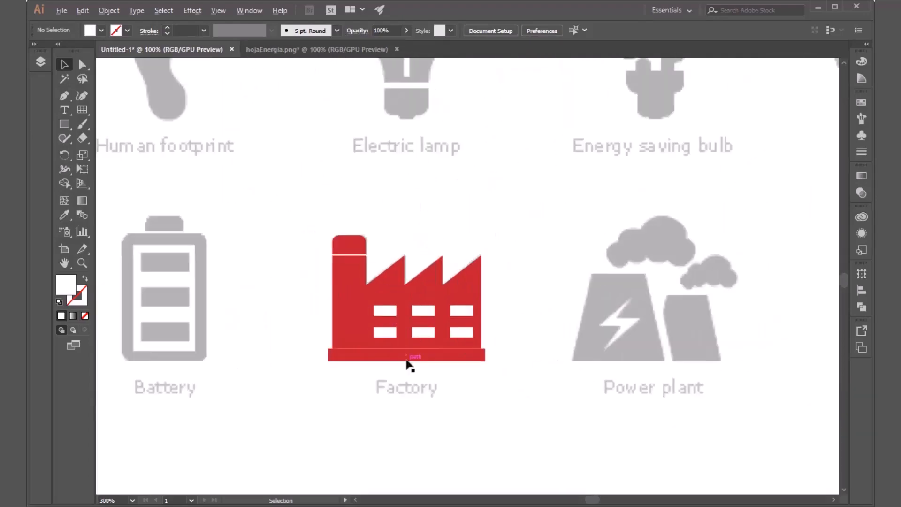
scroll(409, 370, down, 3)
scroll(509, 226, up, 3)
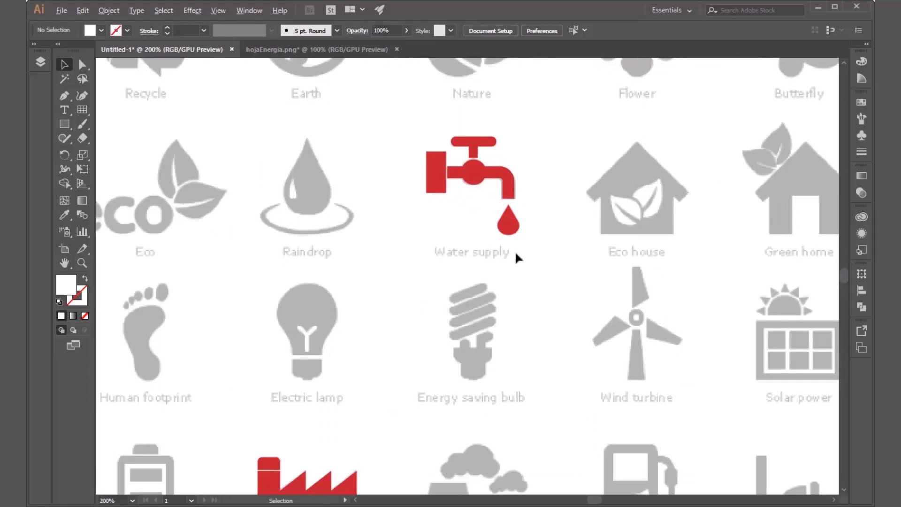
scroll(340, 243, down, 3)
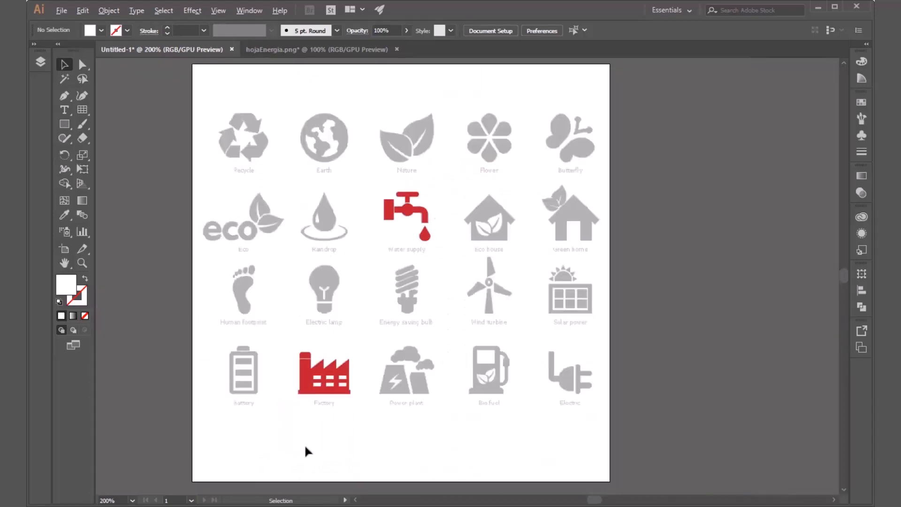
scroll(300, 407, up, 1)
scroll(320, 452, down, 1)
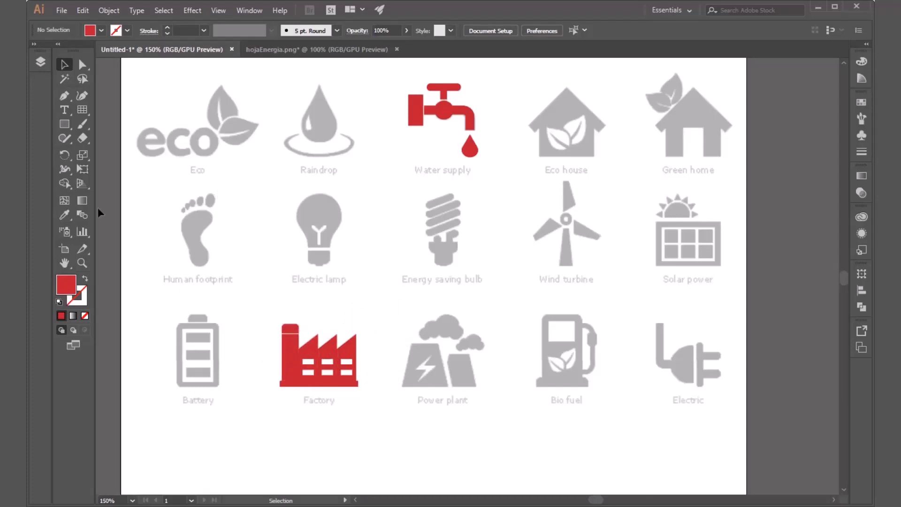
Step: Locate the Shape Builder tool, and examine the separate sawtooth, chimney and base shapes of the Factory icon
mouse_move(69, 187)
mouse_down()
mouse_move(112, 193)
mouse_move(109, 185)
mouse_up()
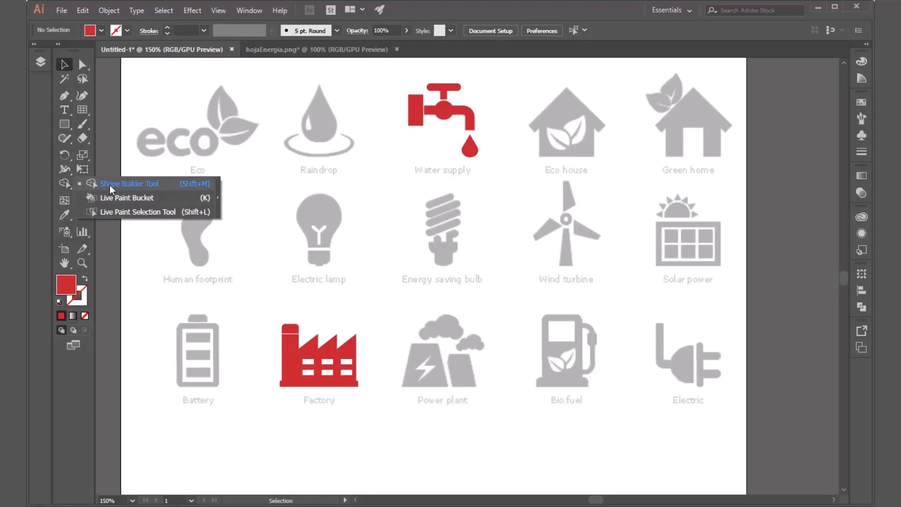
drag(194, 184, 389, 308)
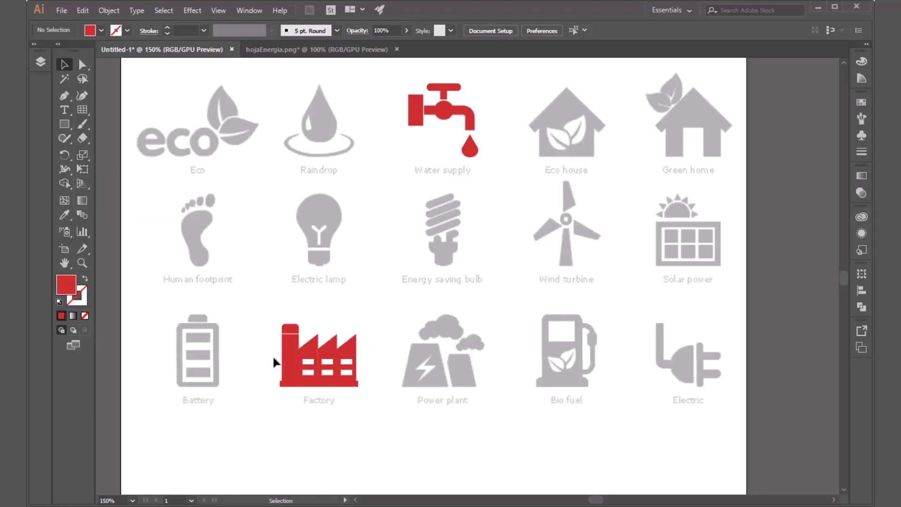
scroll(291, 362, up, 3)
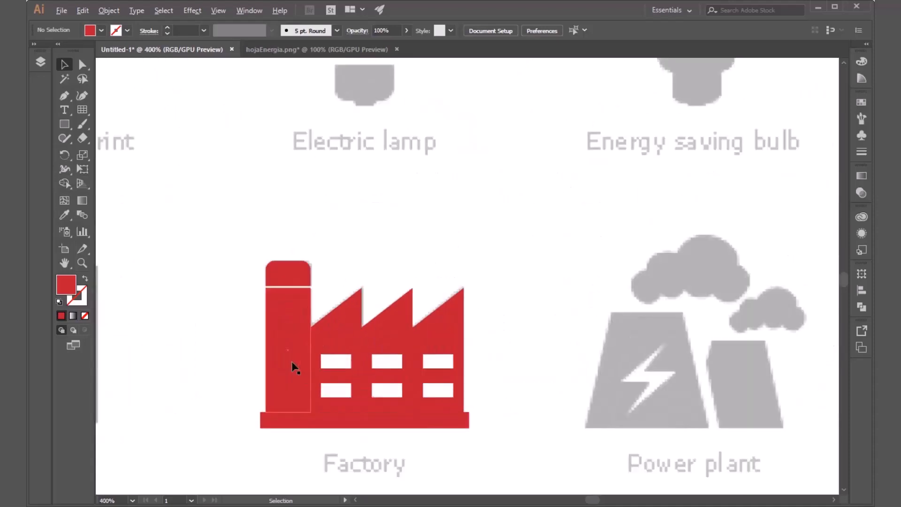
scroll(292, 388, up, 1)
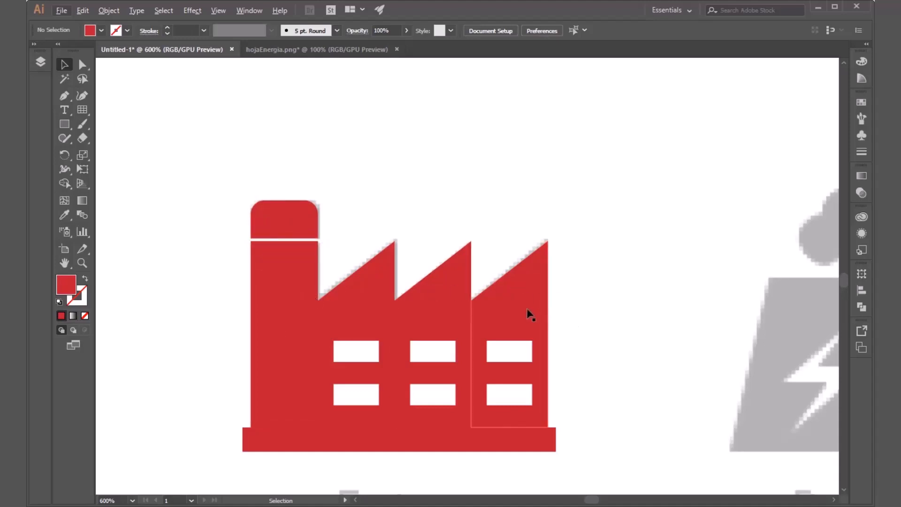
click(432, 311)
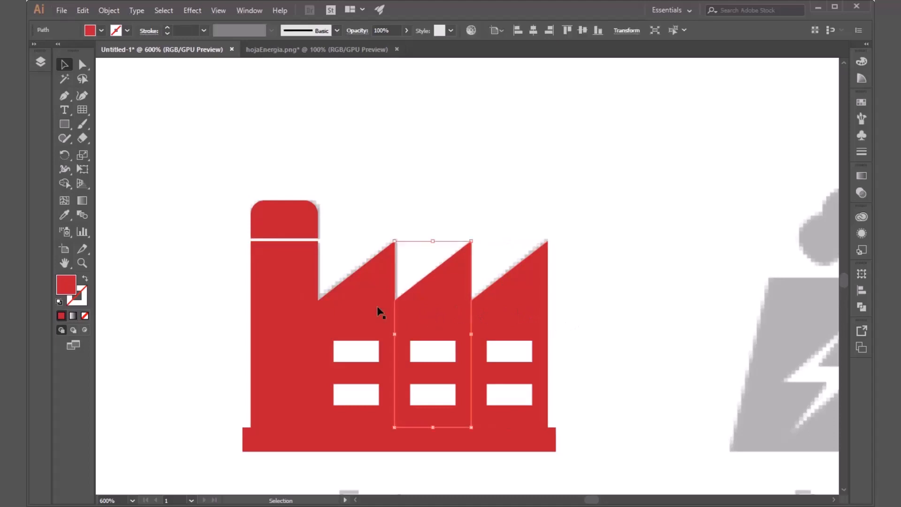
click(358, 307)
click(287, 310)
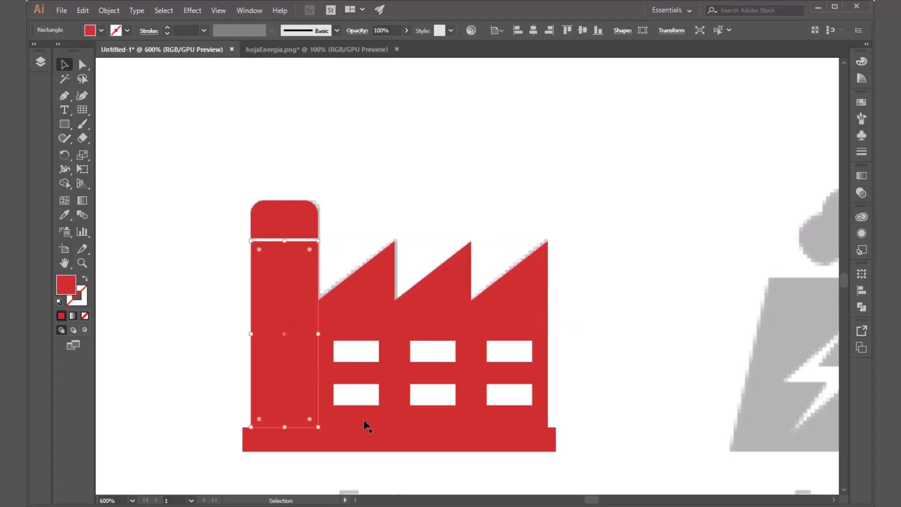
click(369, 446)
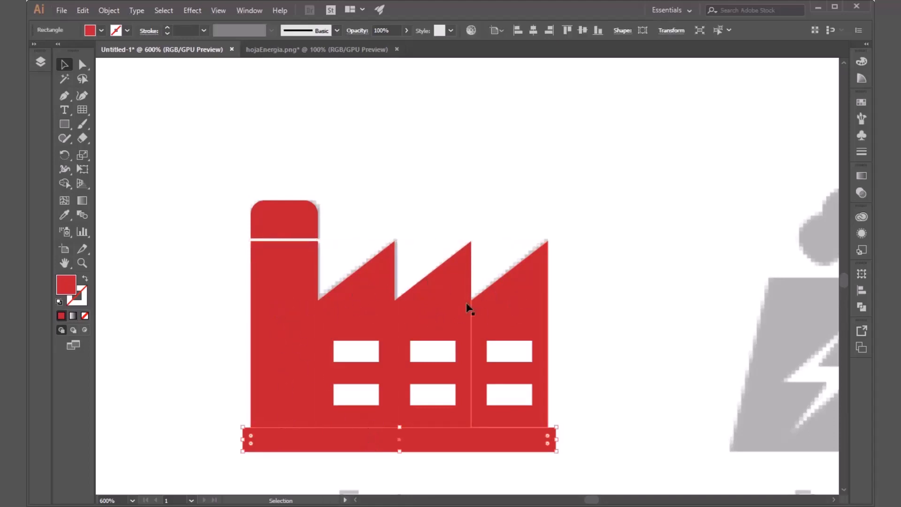
click(201, 317)
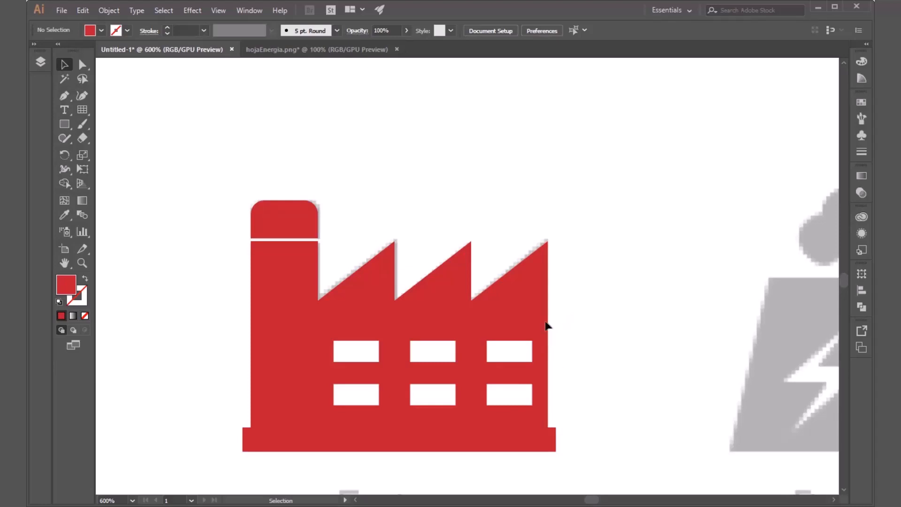
Step: Merge the Factory icon's three sawtooth sections, chimney column and base into one shape with Shape Builder, excluding the windows and chimney cap
click(66, 182)
drag(603, 200, 207, 470)
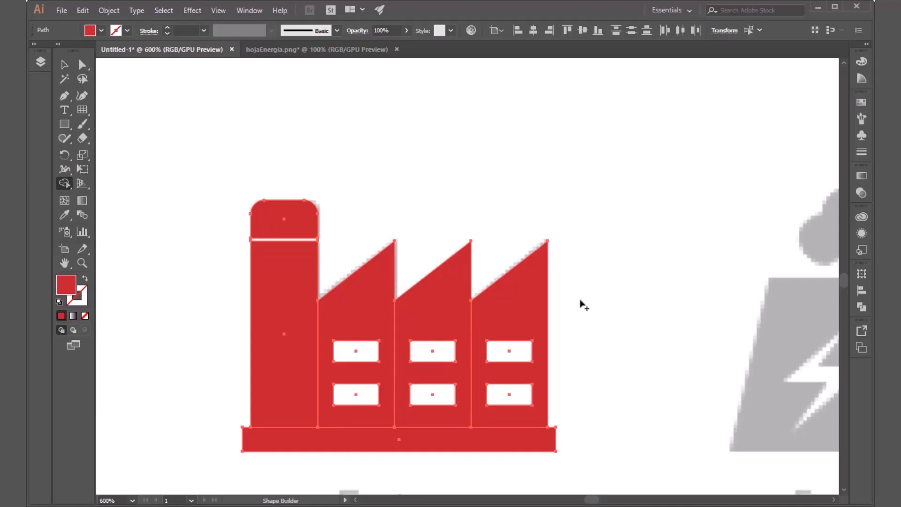
drag(589, 314, 538, 314)
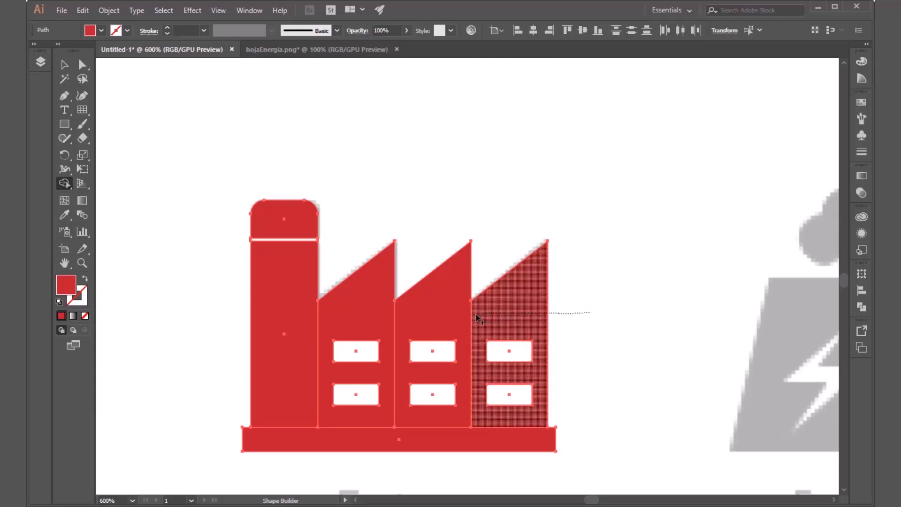
drag(476, 319, 462, 318)
drag(403, 319, 378, 321)
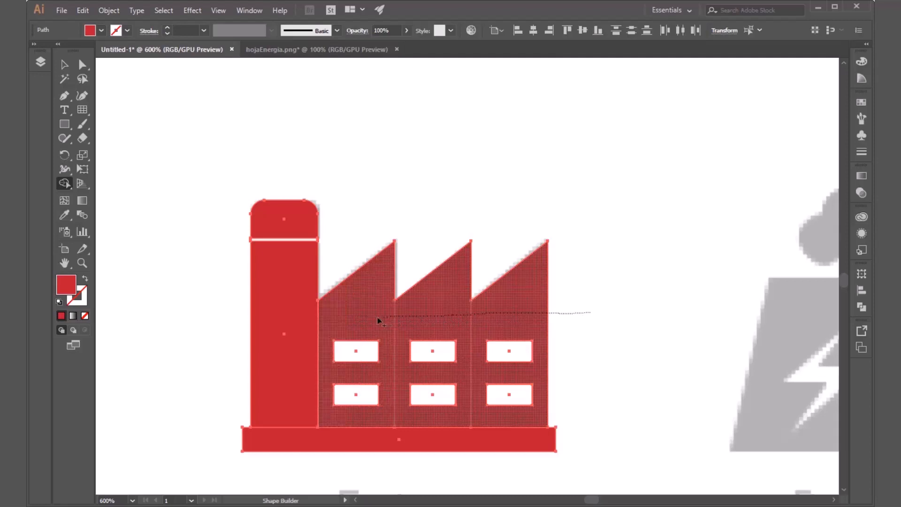
drag(315, 322, 301, 334)
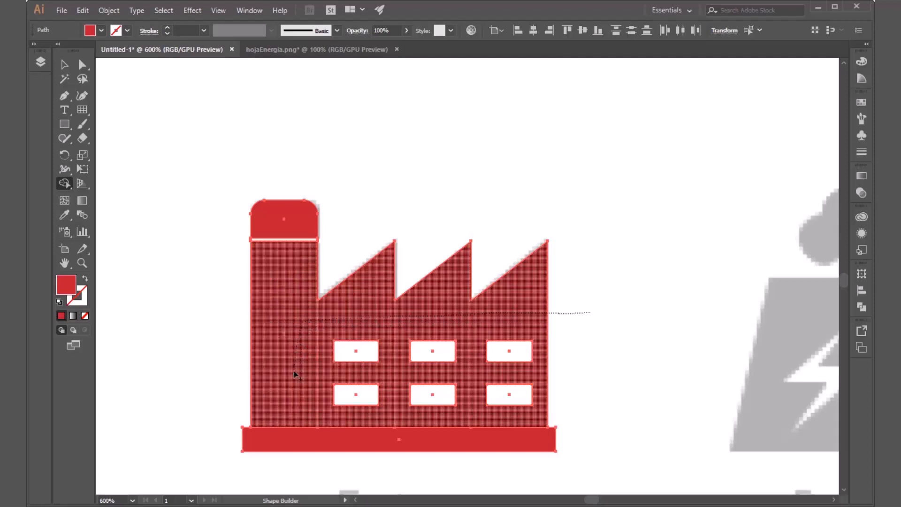
drag(296, 409, 296, 441)
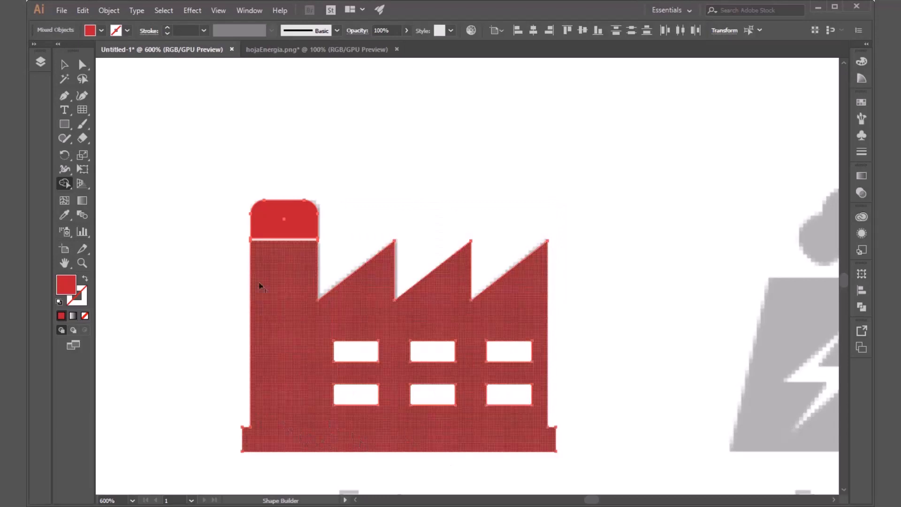
key(v)
click(562, 221)
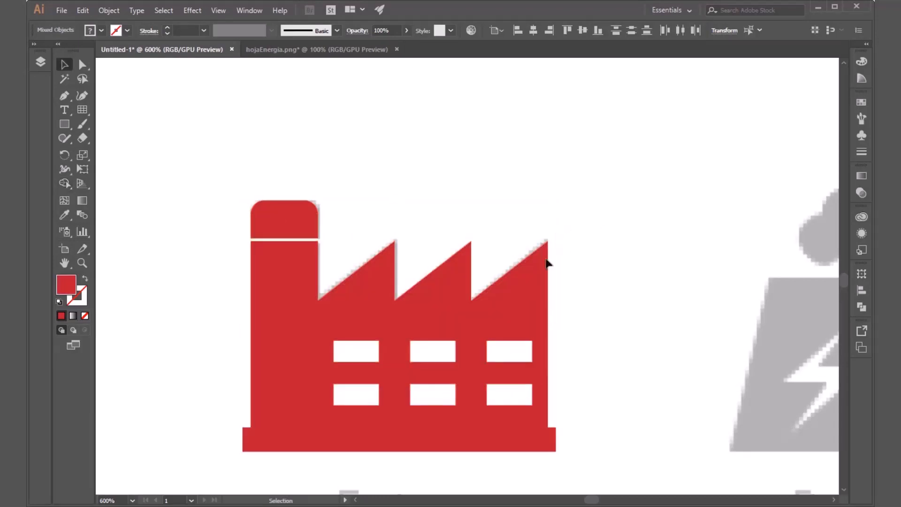
Step: Move the merged factory body off its template to check it as a single piece, and undo the moves
click(513, 314)
drag(513, 314, 696, 159)
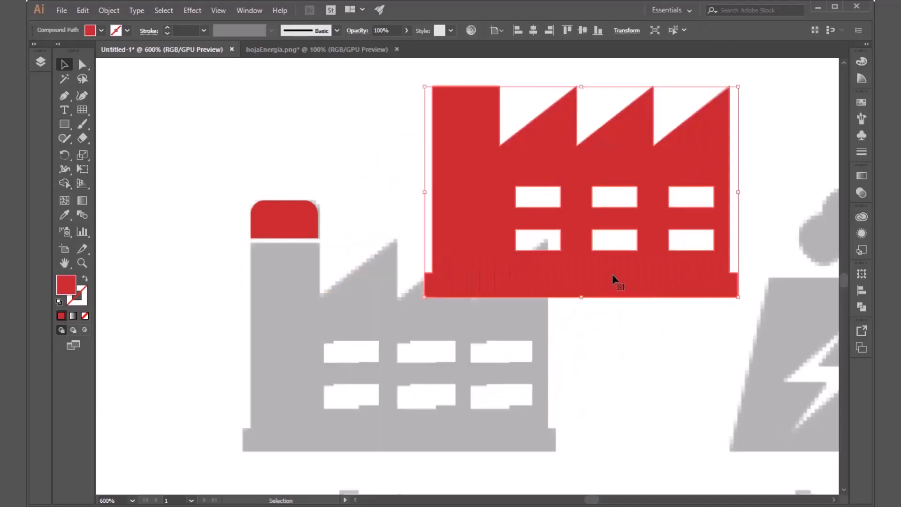
drag(659, 257, 730, 230)
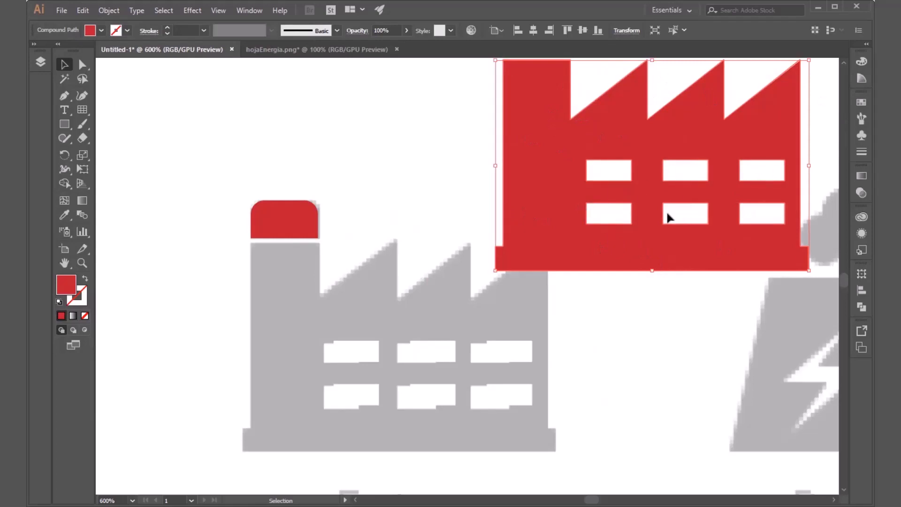
key(ctrl+z)
key(ctrl+z)
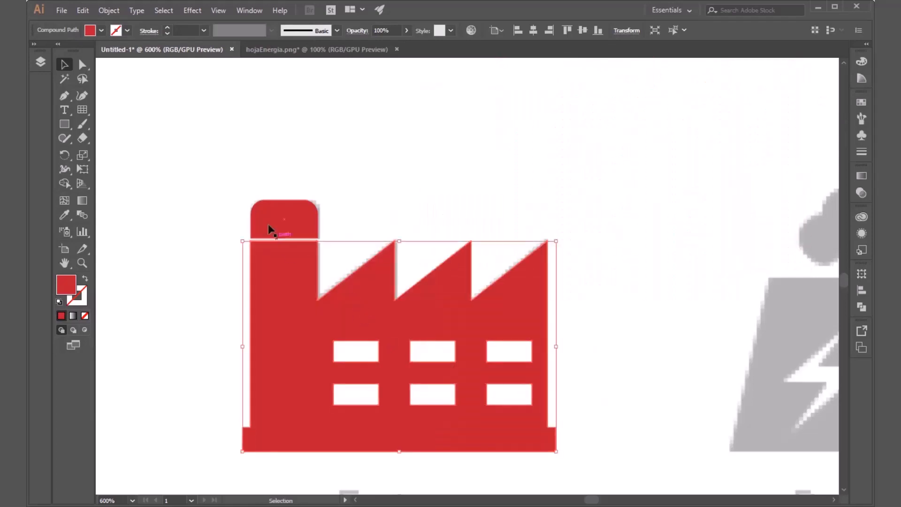
click(291, 219)
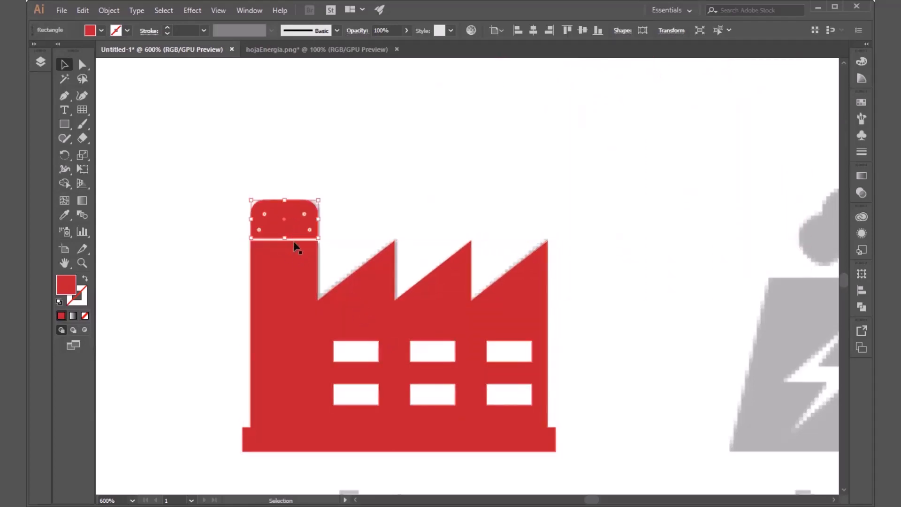
click(354, 183)
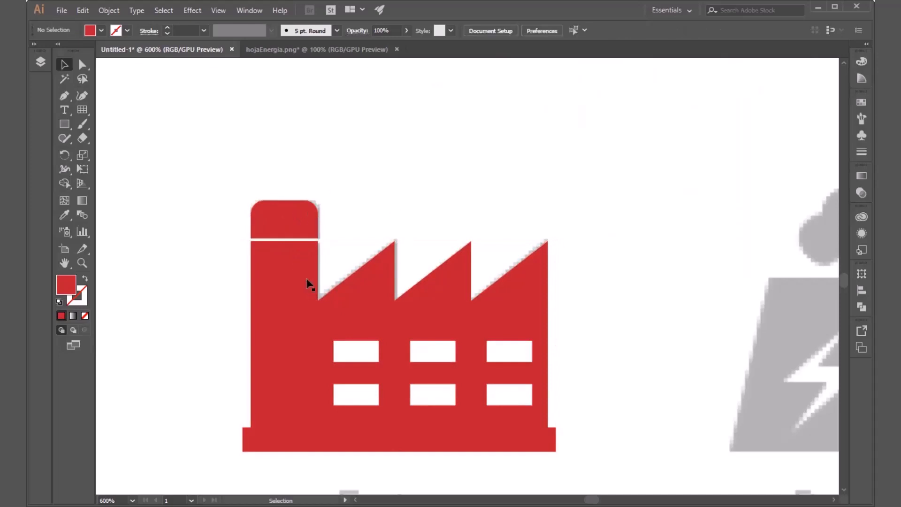
Step: Move the merged factory body away again, and undo both the move and the Shape Builder merge
drag(537, 304, 628, 225)
key(ctrl+z)
click(532, 300)
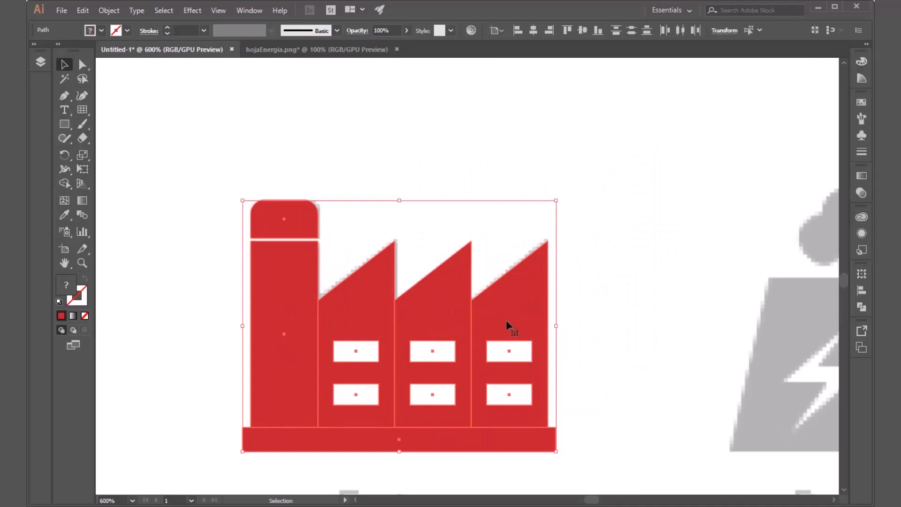
click(615, 310)
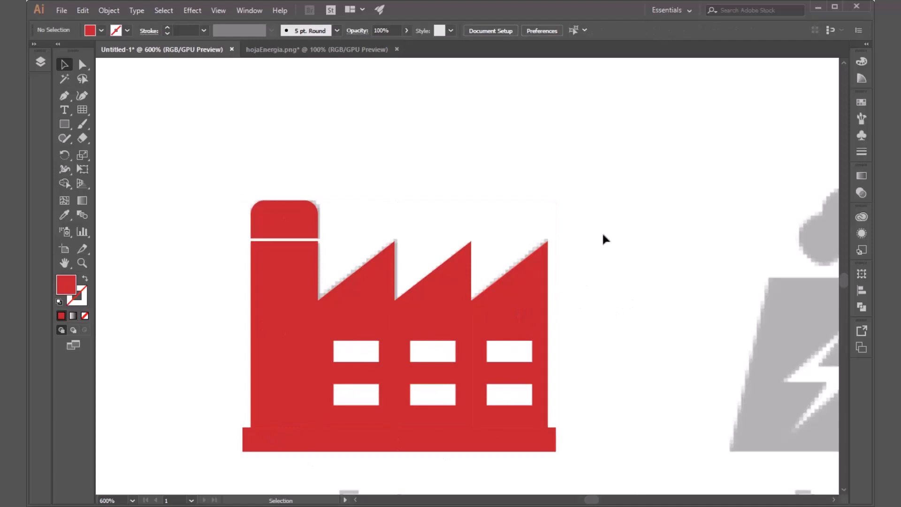
drag(612, 204, 627, 327)
Step: Draw a red square about 1.5 cm wide in the blank area below the Factory and Power plant labels
scroll(548, 307, down, 1)
scroll(524, 311, up, 2)
scroll(497, 297, down, 3)
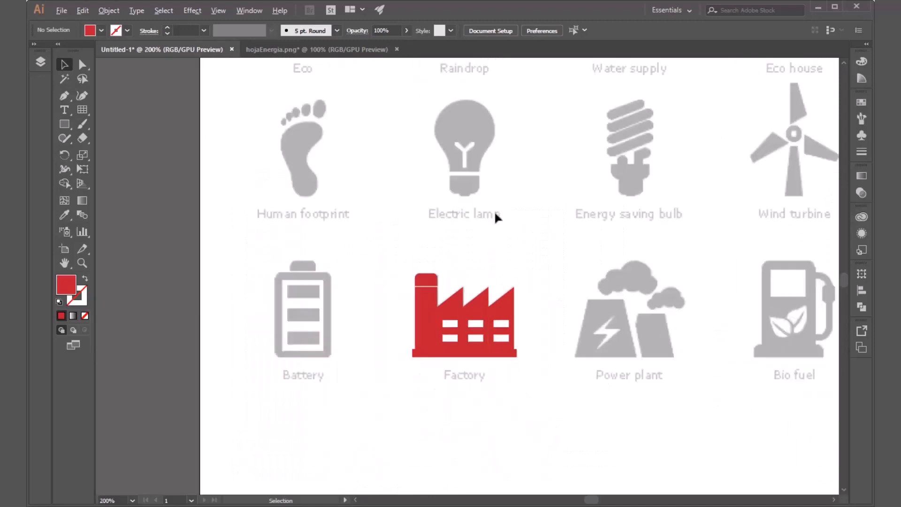
drag(557, 327, 478, 174)
scroll(460, 312, up, 3)
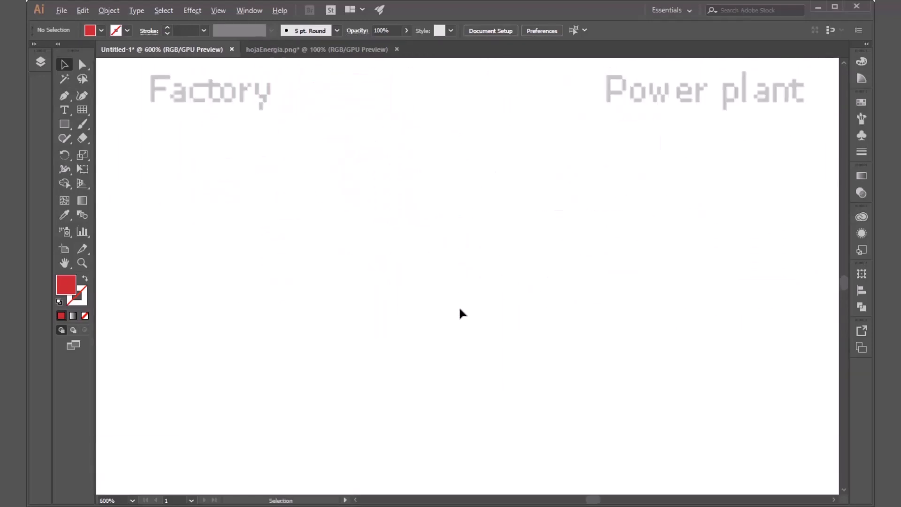
click(62, 126)
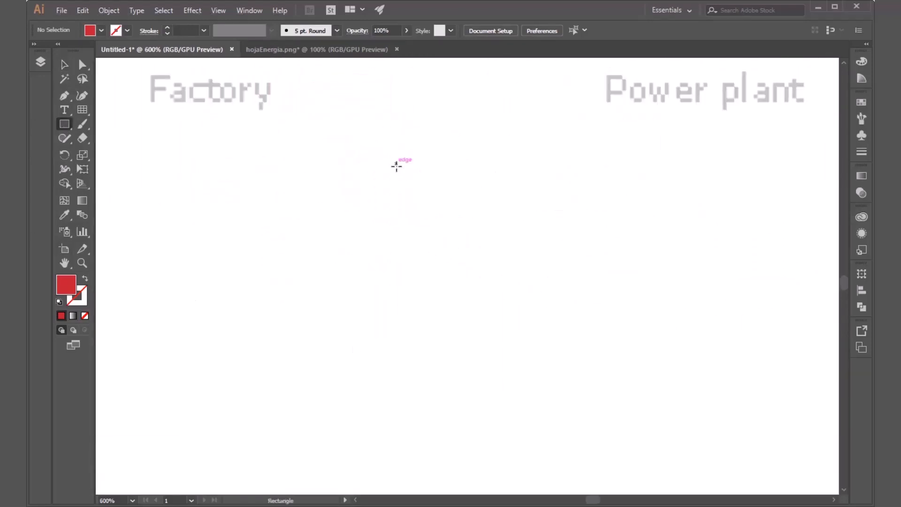
drag(389, 155, 539, 293)
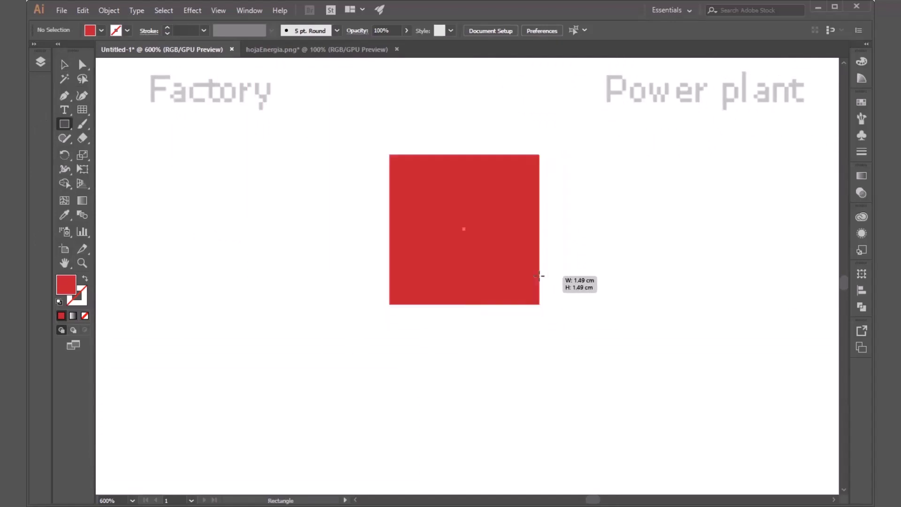
Step: Draw a circle in front of the red square, overlapping its lower-left corner, and fill it with yellow
click(70, 124)
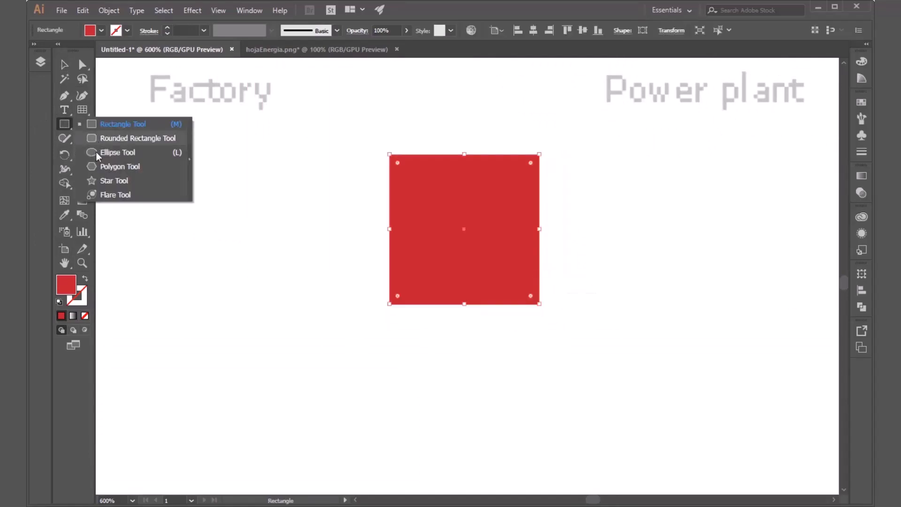
click(97, 152)
drag(360, 342, 299, 245)
key(v)
drag(394, 391, 403, 366)
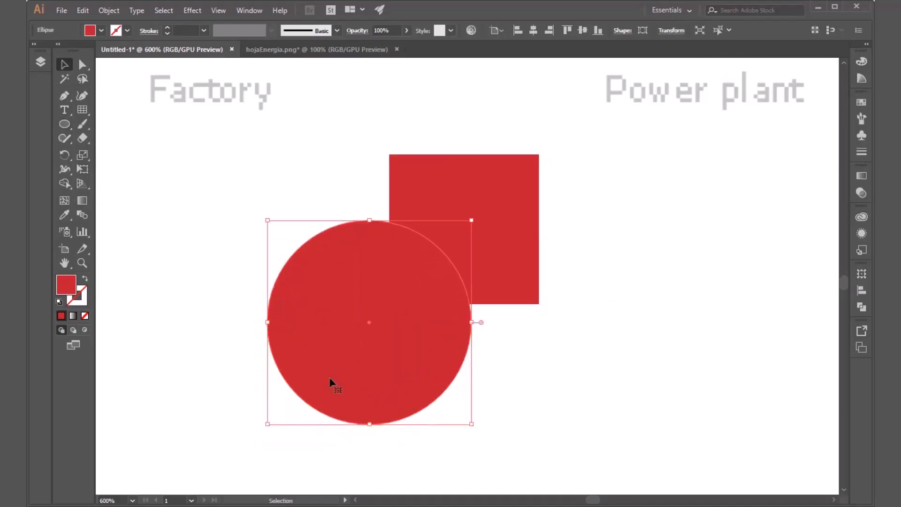
click(102, 31)
click(75, 56)
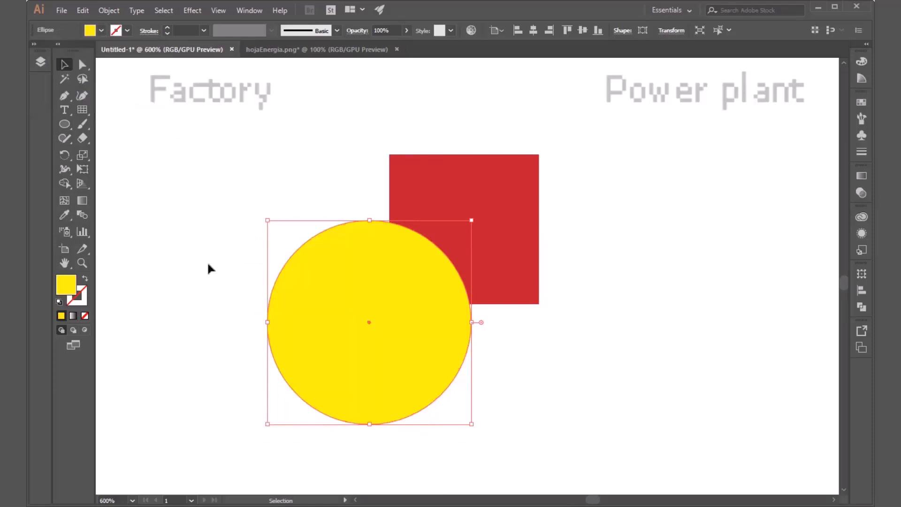
Step: Draw an upright triangle beside the red square with the Star tool and fill it with orange
click(69, 124)
drag(70, 123, 109, 181)
mouse_move(596, 284)
mouse_down()
mouse_move(657, 373)
mouse_move(678, 328)
mouse_move(683, 336)
mouse_up()
drag(614, 386, 661, 319)
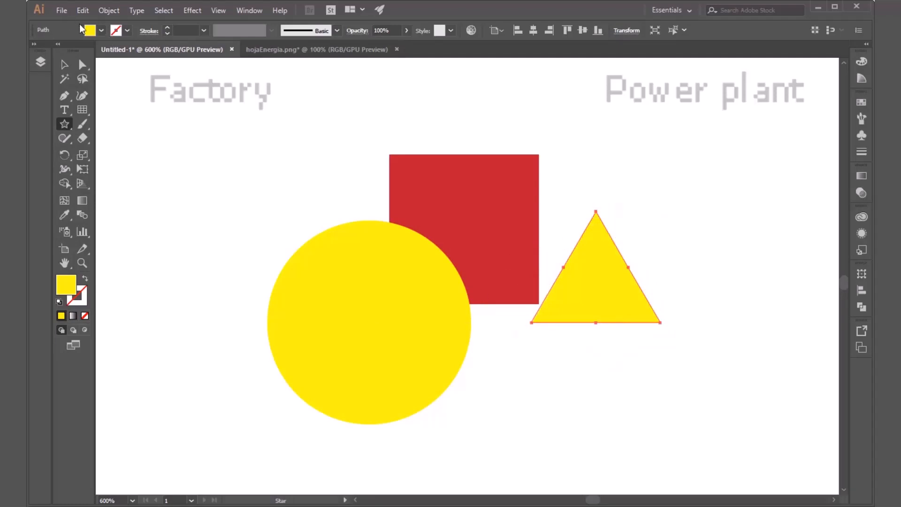
click(103, 31)
click(134, 50)
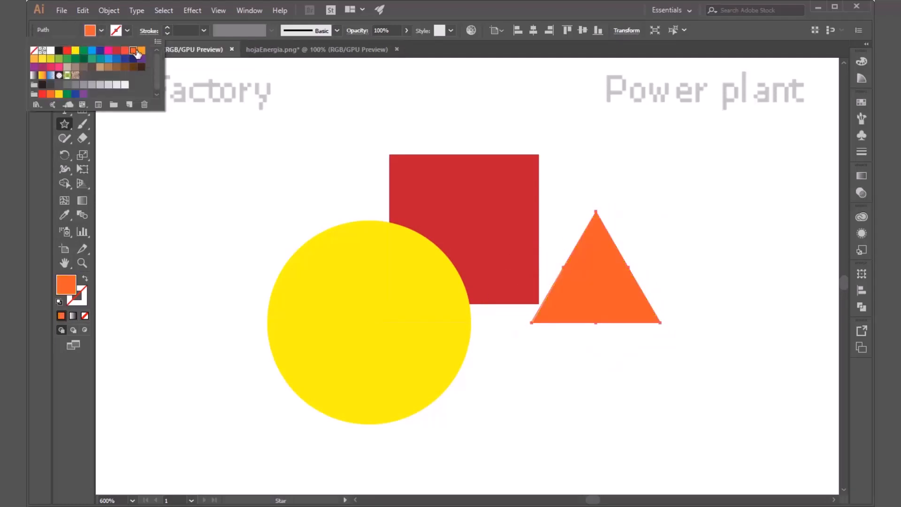
Step: Move the orange triangle so it overlaps the square's upper-right corner, and deselect it
key(Escape)
key(v)
drag(588, 311, 527, 184)
click(613, 323)
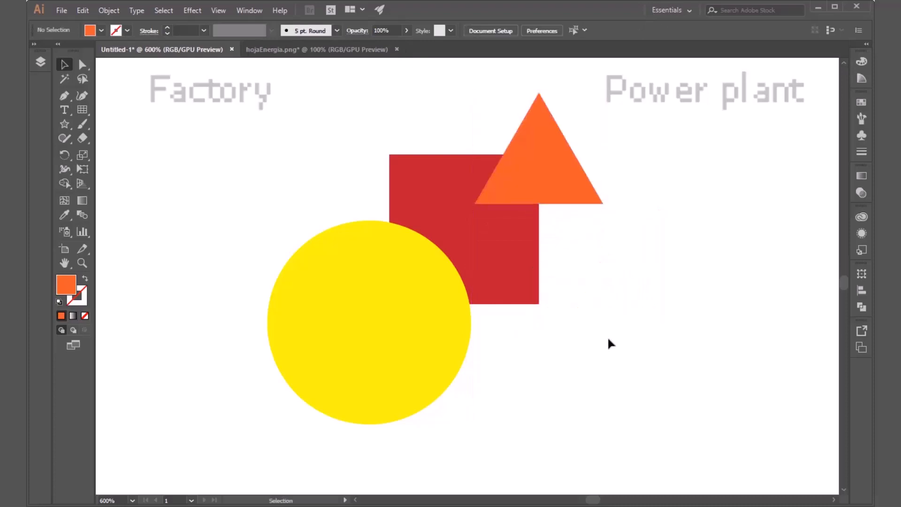
Step: Select the square, circle and triangle one at a time to examine them as individual overlapping shapes
click(484, 239)
click(382, 296)
click(509, 201)
click(632, 314)
click(459, 197)
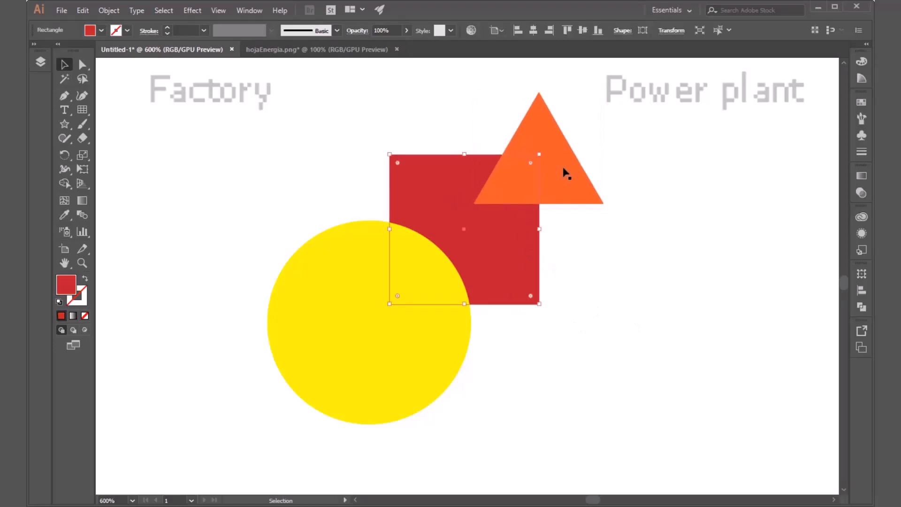
click(565, 173)
click(359, 351)
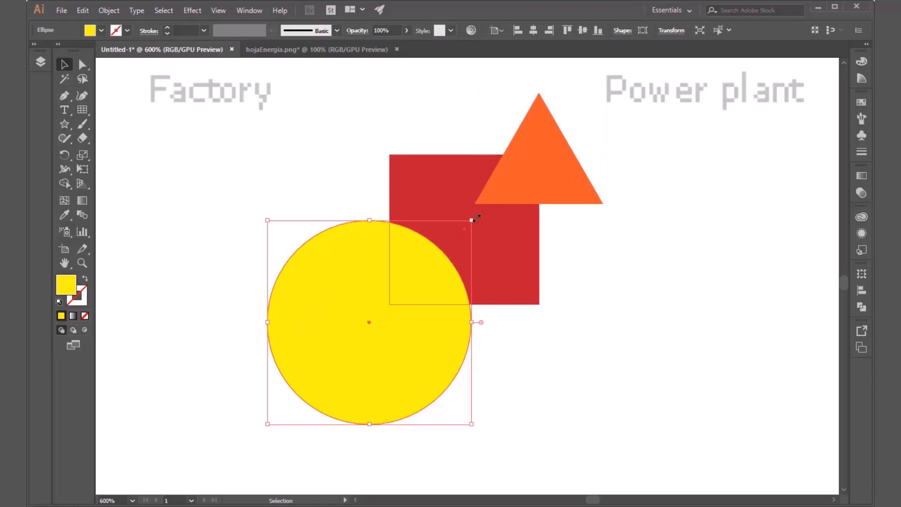
click(568, 313)
Step: Merge the triangle, square and circle into one shape with Shape Builder
click(69, 182)
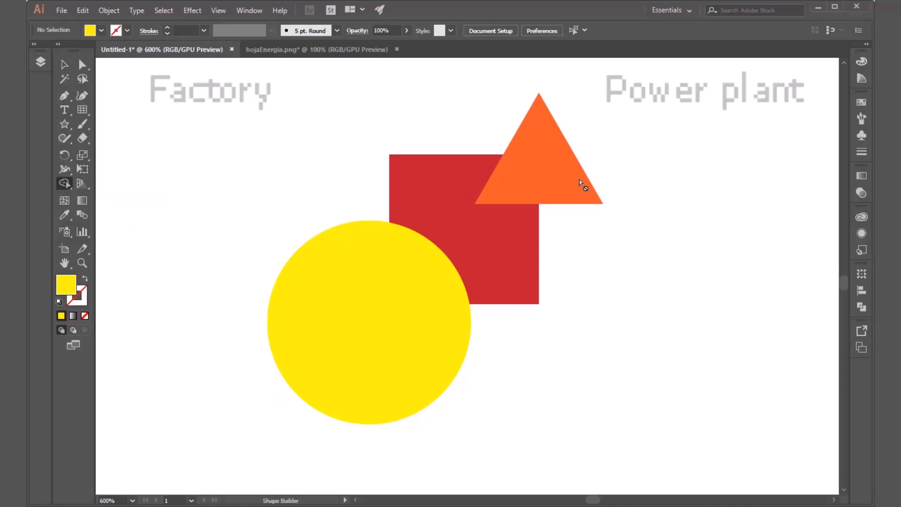
key(v)
drag(614, 122, 308, 446)
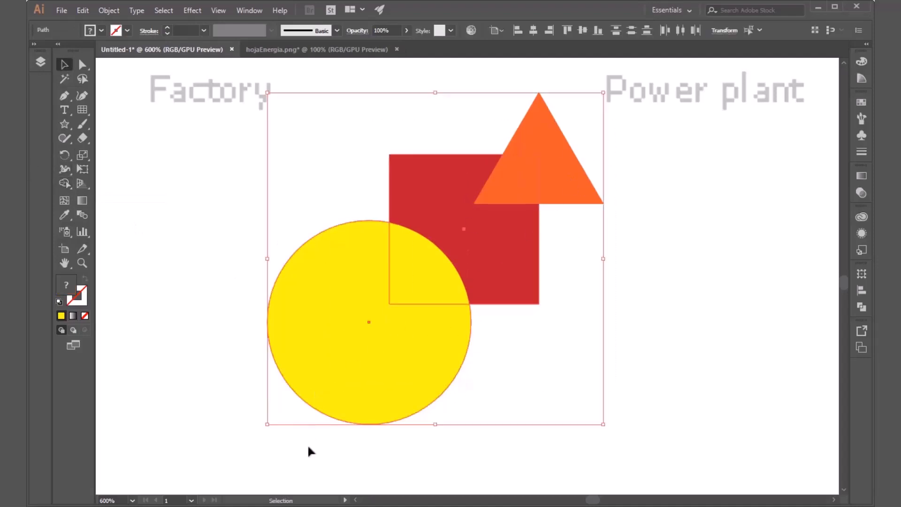
click(69, 182)
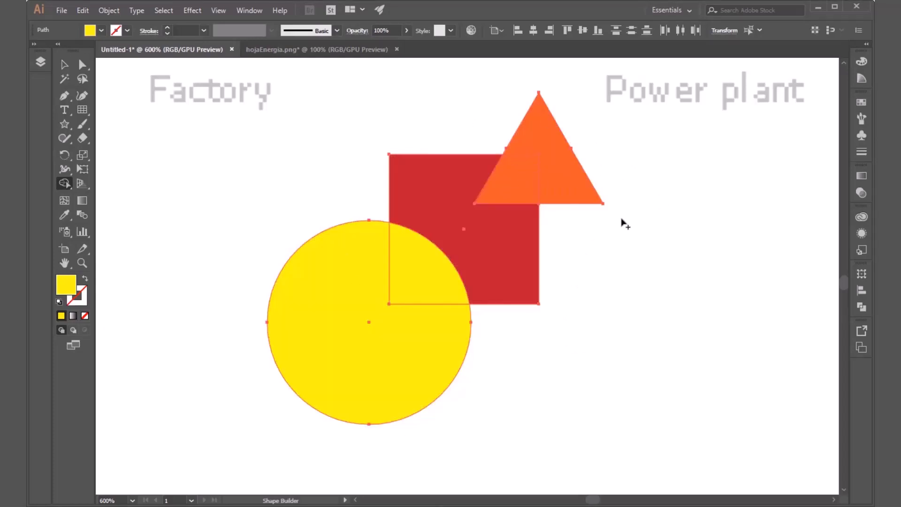
mouse_move(626, 131)
mouse_down()
mouse_move(496, 199)
mouse_move(438, 256)
mouse_move(374, 350)
mouse_up()
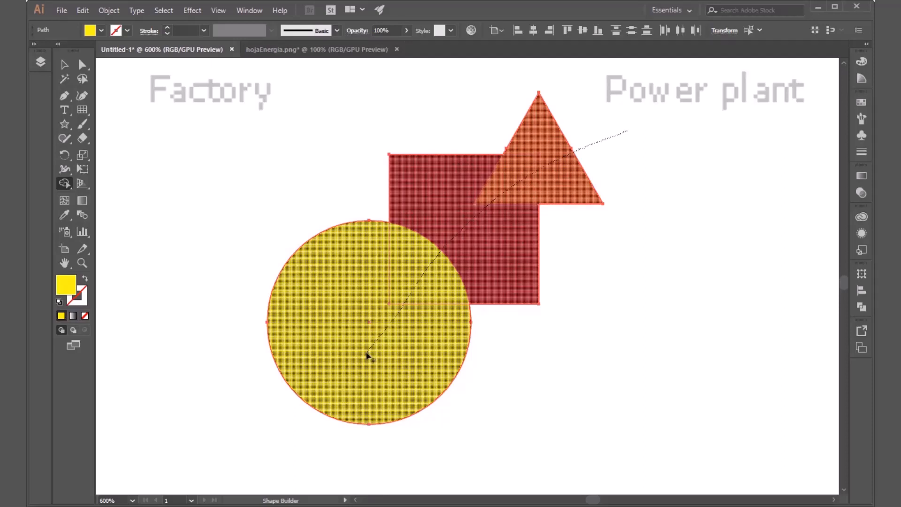
mouse_move(362, 360)
mouse_down()
mouse_move(386, 335)
mouse_move(386, 355)
mouse_move(370, 376)
mouse_move(269, 400)
mouse_move(260, 421)
mouse_up()
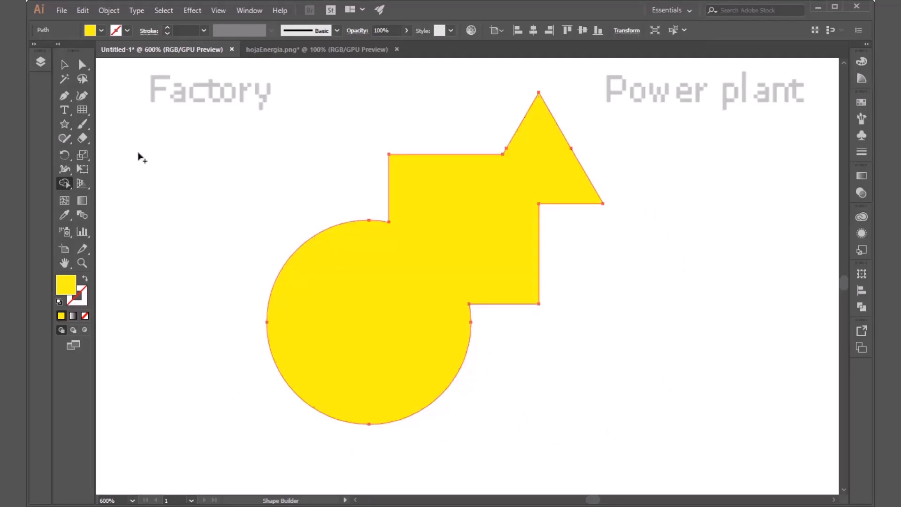
Step: Fill the merged triangle, square and circle shape with red and deselect it
click(101, 31)
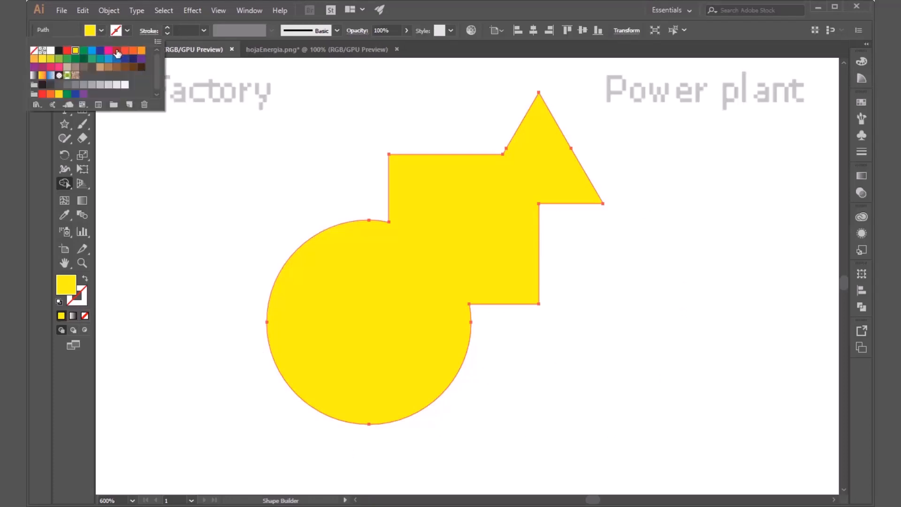
click(117, 51)
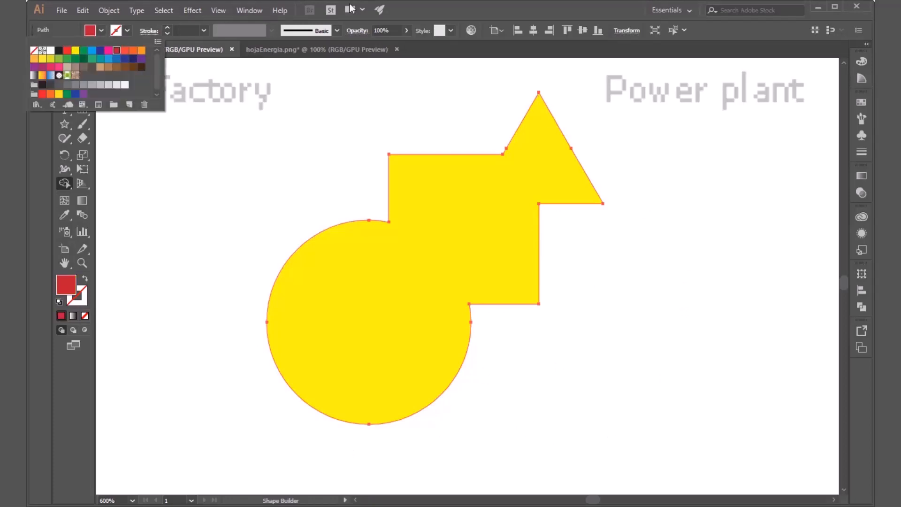
click(434, 9)
click(459, 257)
key(v)
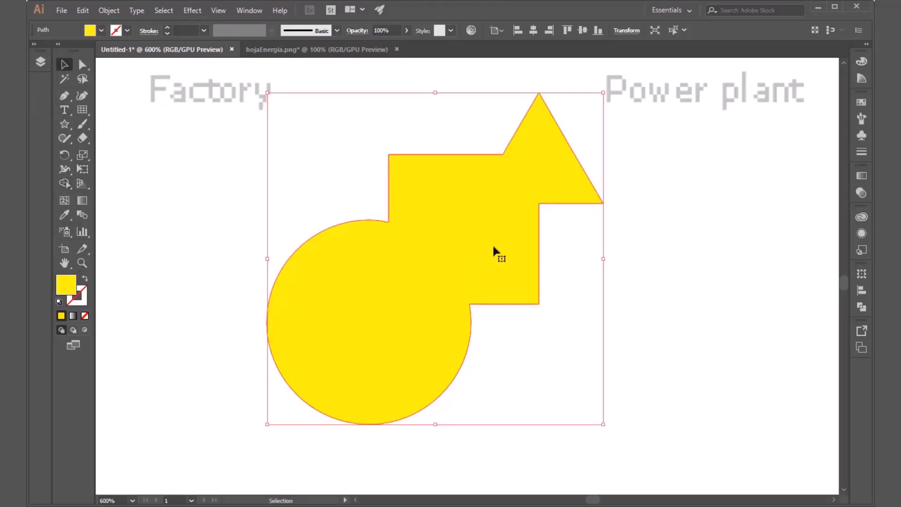
click(101, 31)
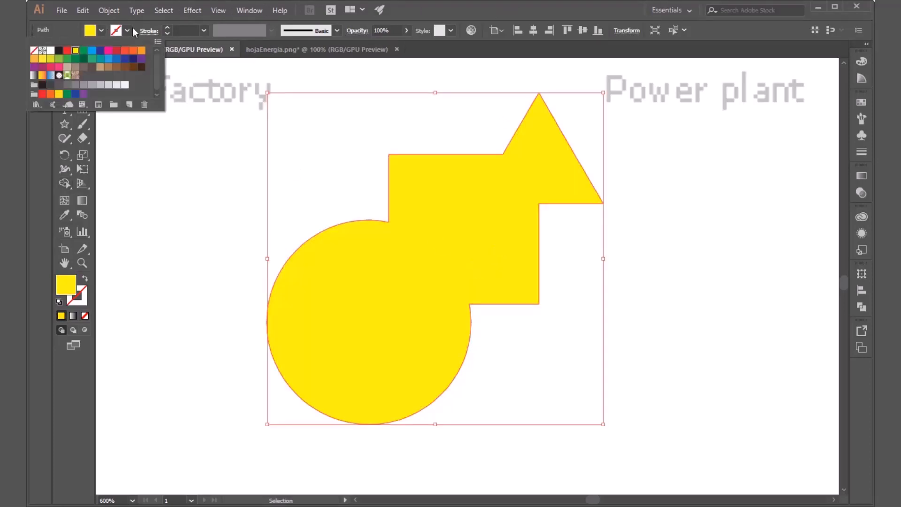
click(121, 50)
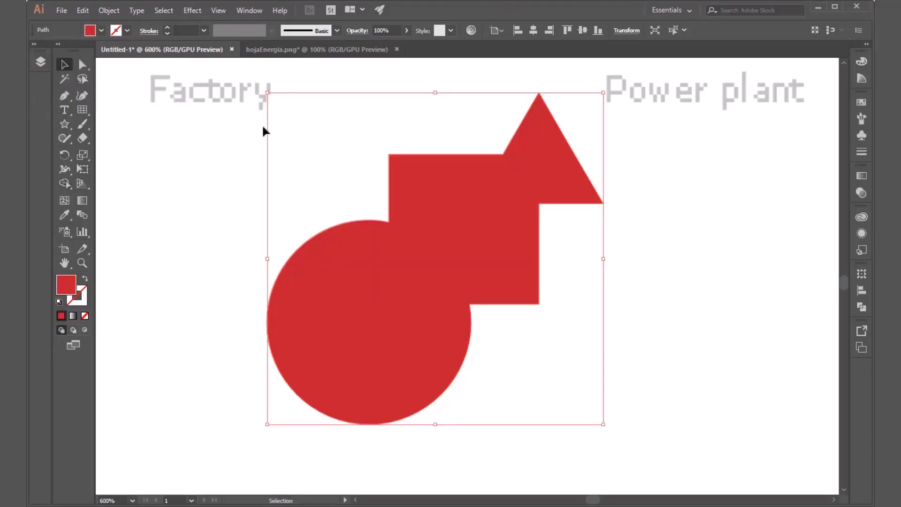
click(662, 309)
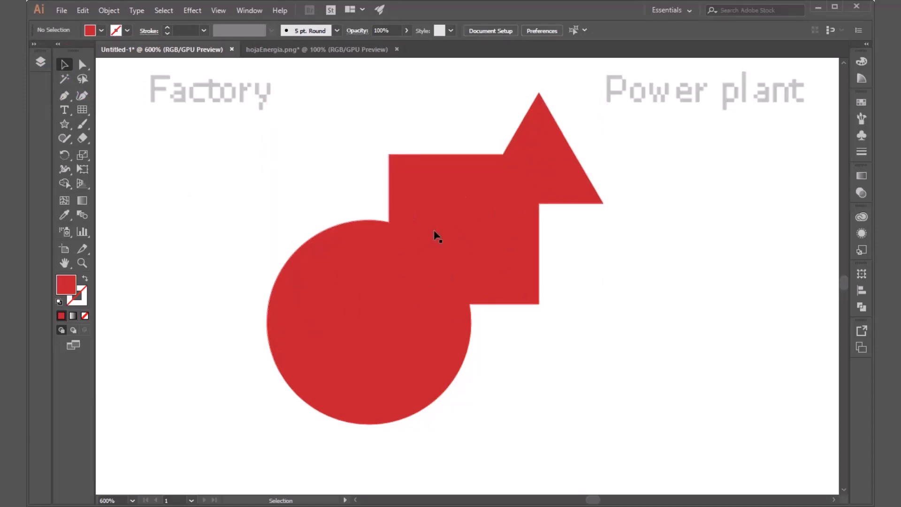
Step: Undo the red fill and the Shape Builder merge, and deselect the three shapes
key(ctrl+z)
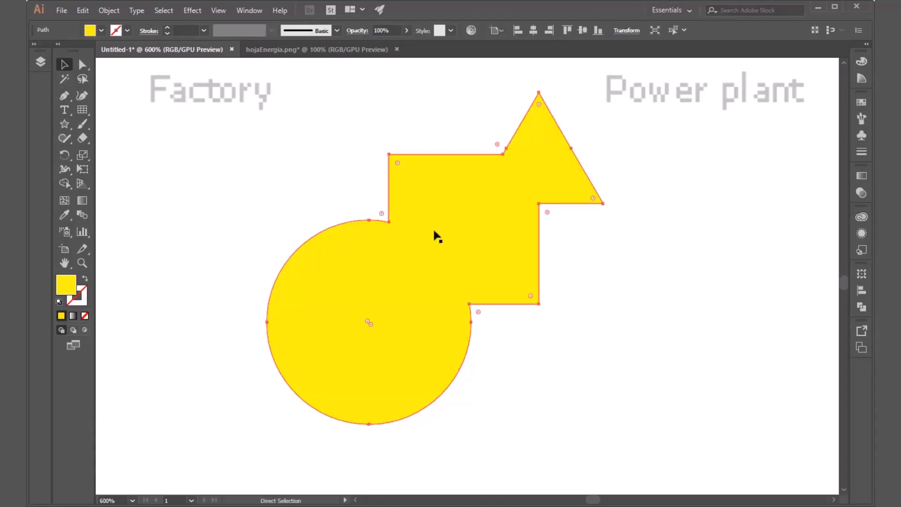
key(ctrl+z)
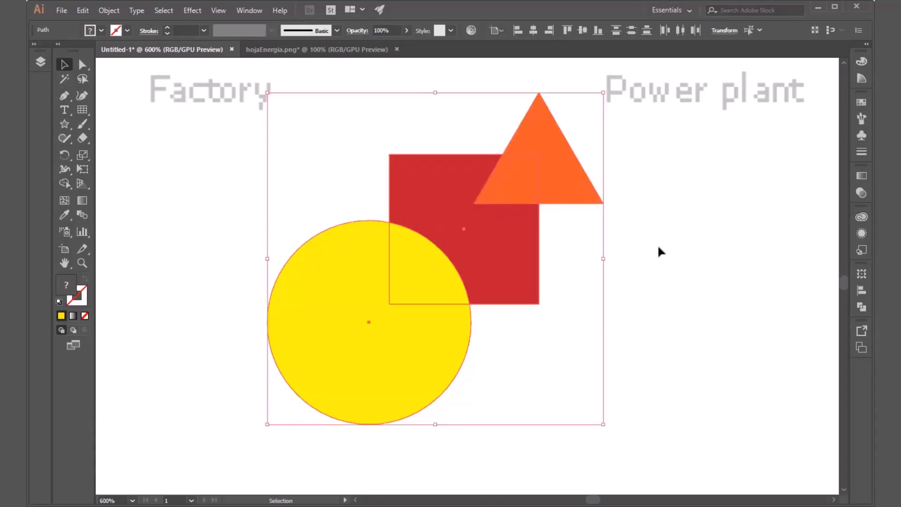
click(659, 247)
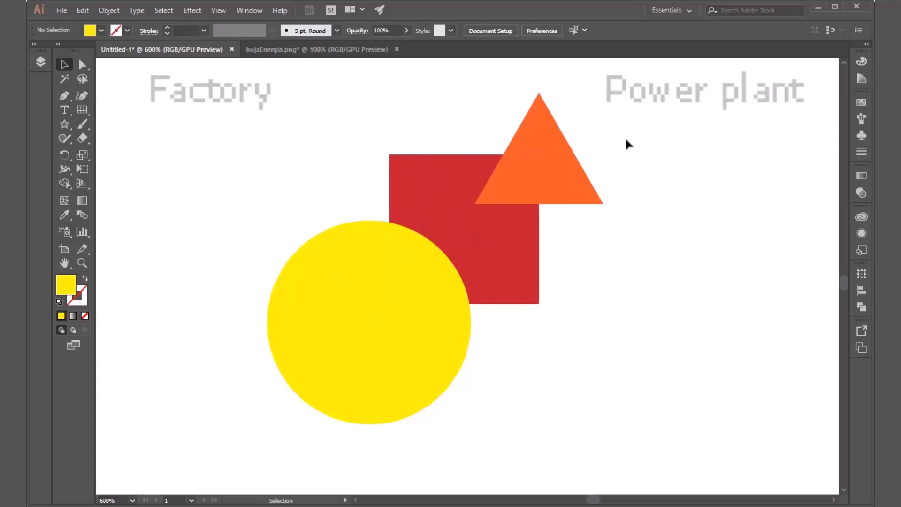
Step: Remove the circle-square and triangle-square overlap areas from the three shapes with Shape Builder, and deselect the remaining pieces
drag(619, 139, 366, 399)
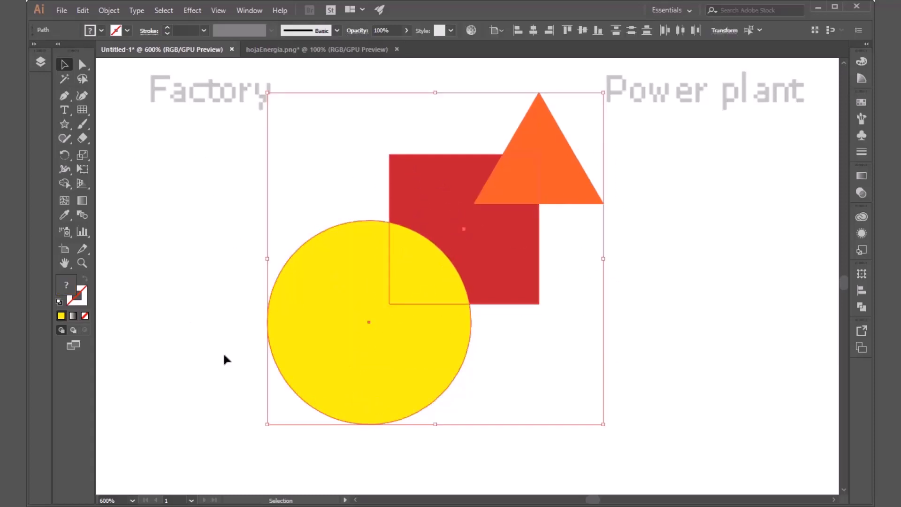
click(65, 183)
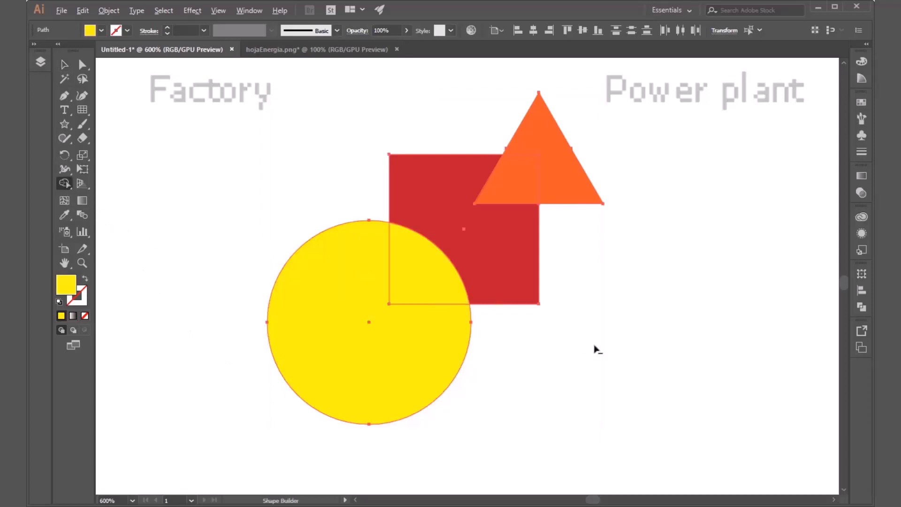
alt+click(432, 292)
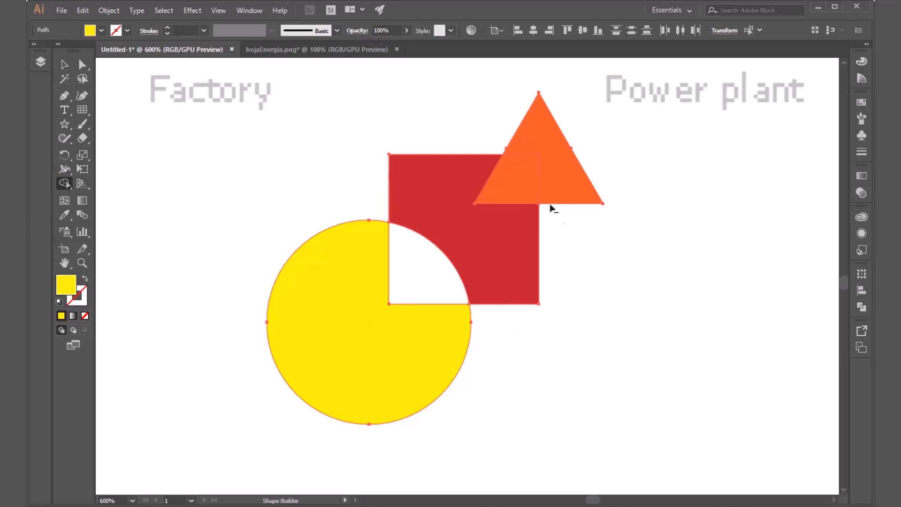
alt+click(507, 189)
key(v)
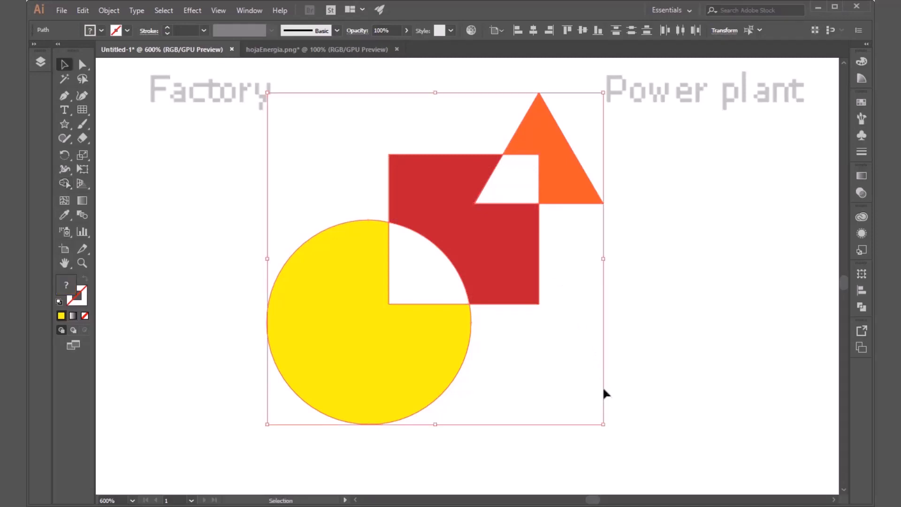
click(611, 360)
Step: Spread the cut pieces apart, with the red piece moved right and the orange and yellow pieces moved left
click(496, 260)
drag(515, 293, 708, 401)
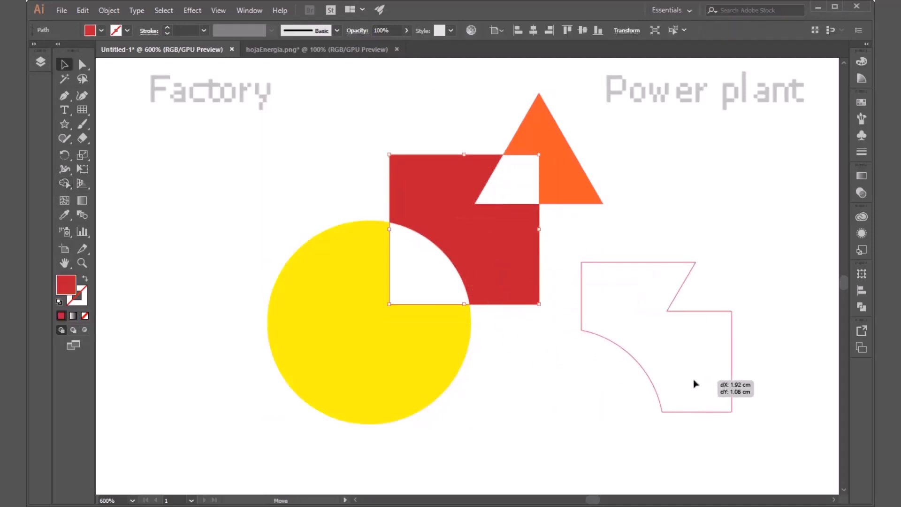
click(558, 419)
drag(582, 197, 428, 259)
click(516, 204)
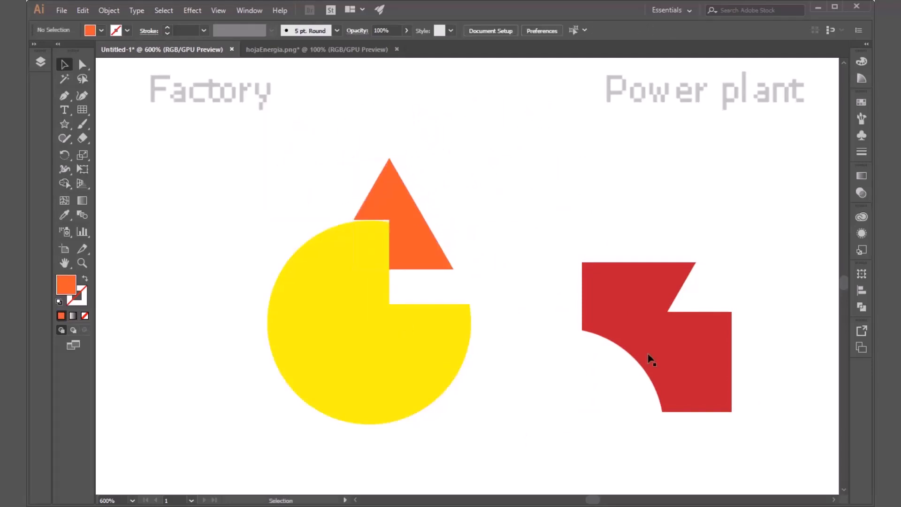
drag(649, 358, 597, 309)
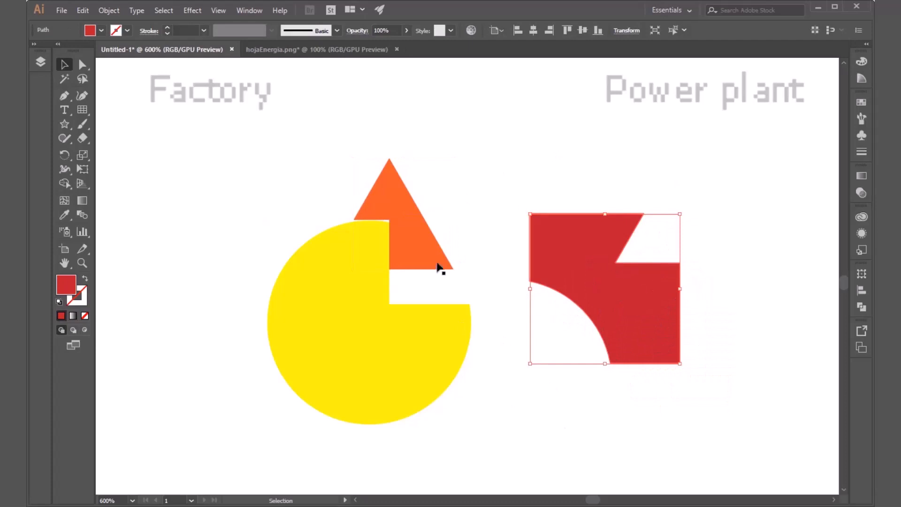
drag(440, 263, 213, 241)
drag(324, 361, 198, 357)
Step: Create a reflected copy of the cut red piece across the horizontal axis, with the preview enabled
click(611, 310)
drag(566, 348, 565, 273)
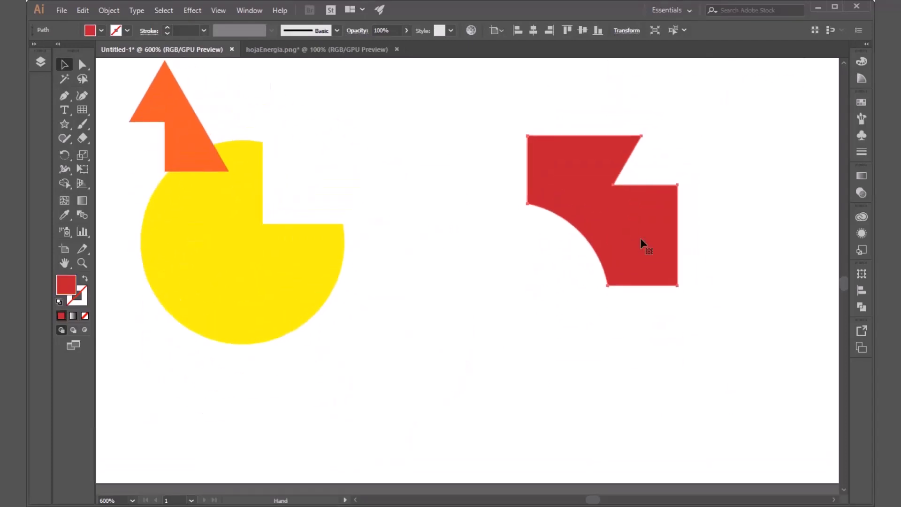
right_click(640, 236)
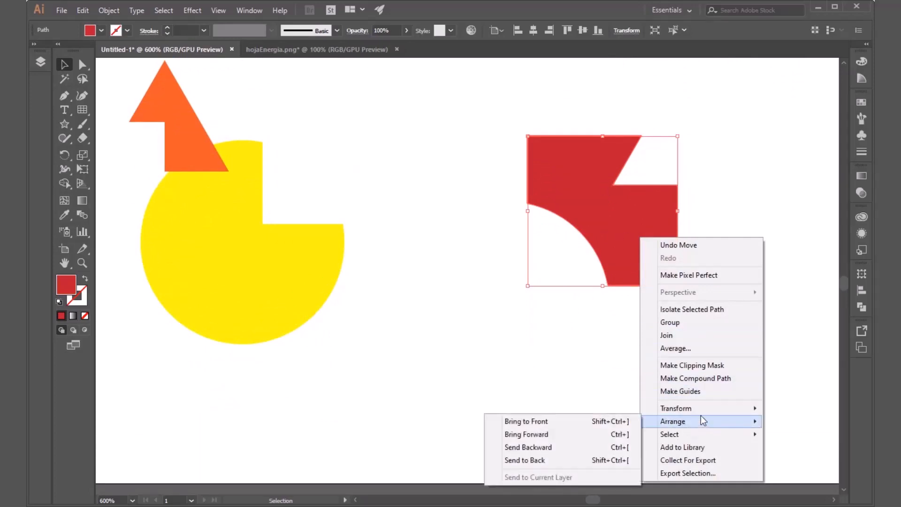
mouse_move(703, 410)
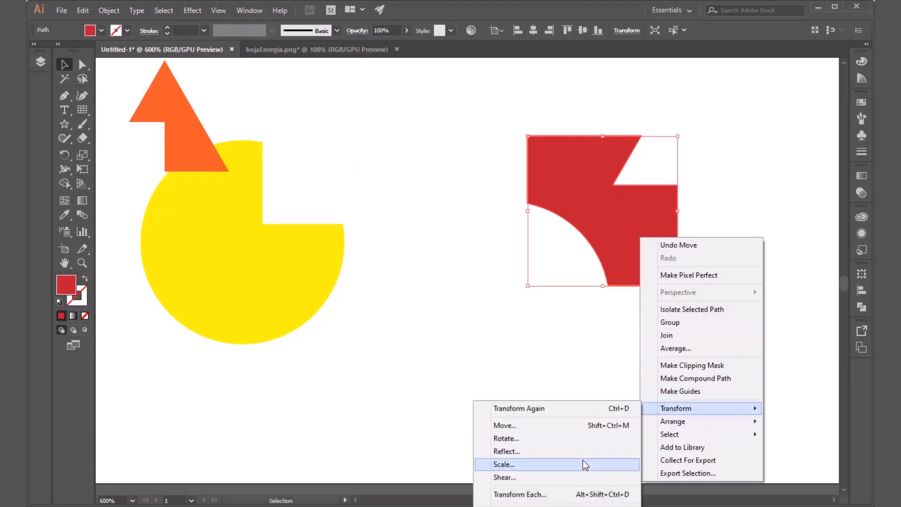
click(583, 454)
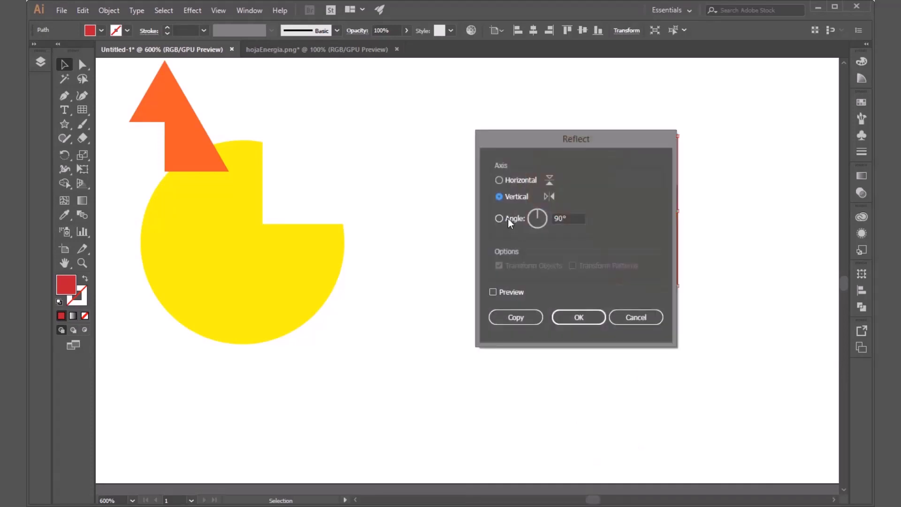
click(507, 218)
click(510, 179)
drag(586, 141, 330, 229)
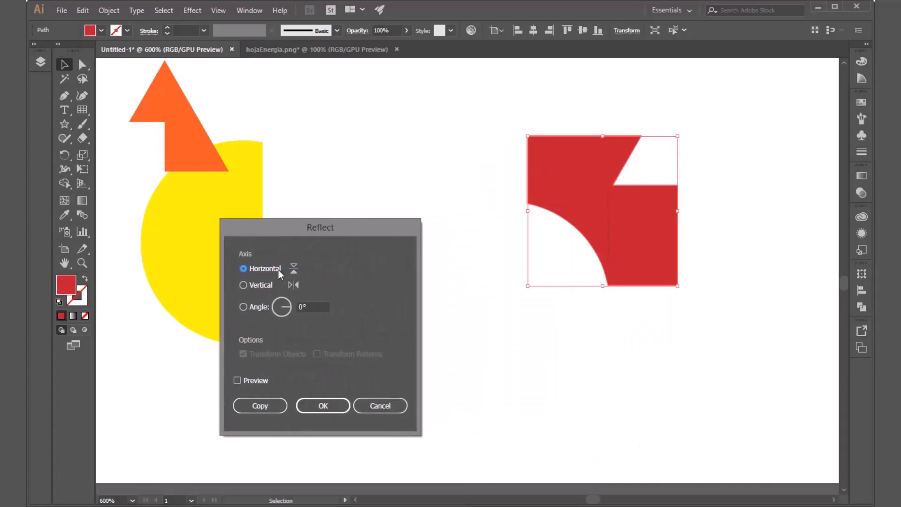
click(258, 381)
click(261, 406)
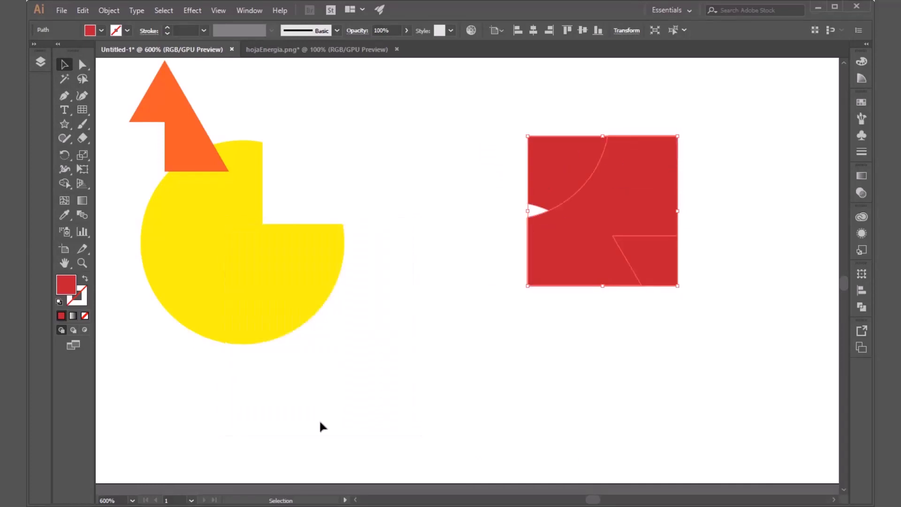
Step: Move the reflected red copy straight down until it meets the original's lower edge, and leave both pieces deselected
drag(582, 247, 579, 400)
click(722, 358)
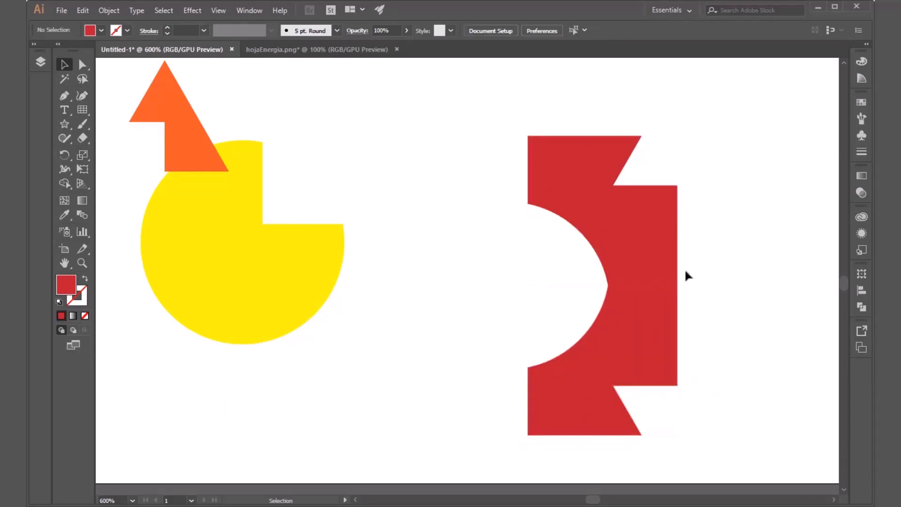
drag(682, 297, 604, 404)
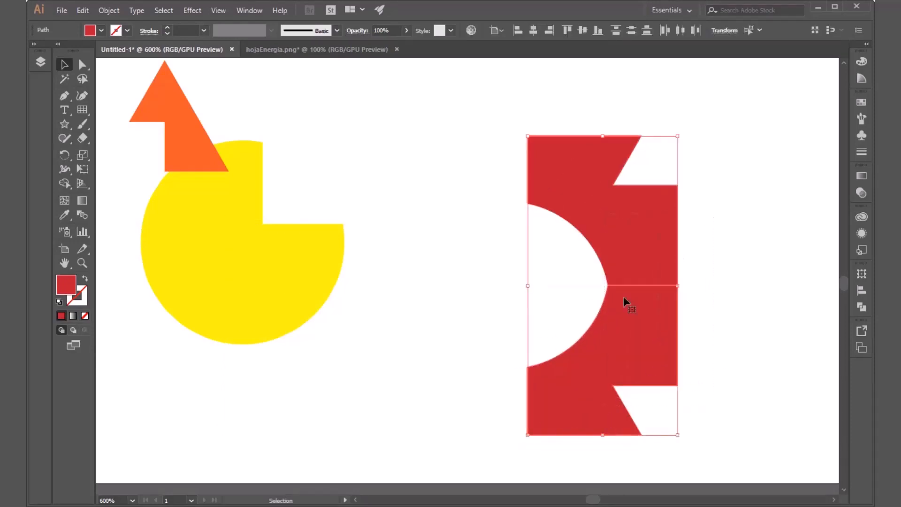
click(445, 304)
Step: Merge the upper and lower red pieces into one shape with Shape Builder
drag(720, 172, 527, 406)
click(68, 185)
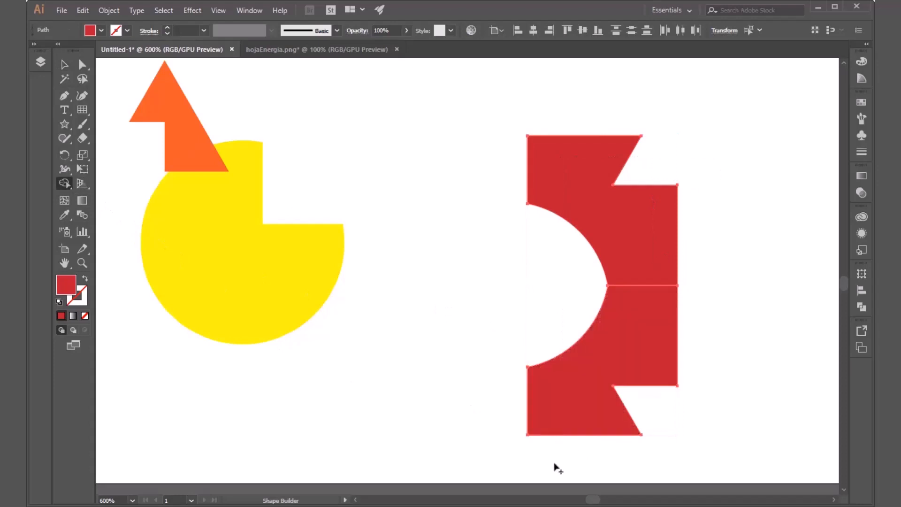
mouse_move(554, 463)
mouse_down()
mouse_move(619, 326)
mouse_move(604, 205)
mouse_move(657, 336)
mouse_up()
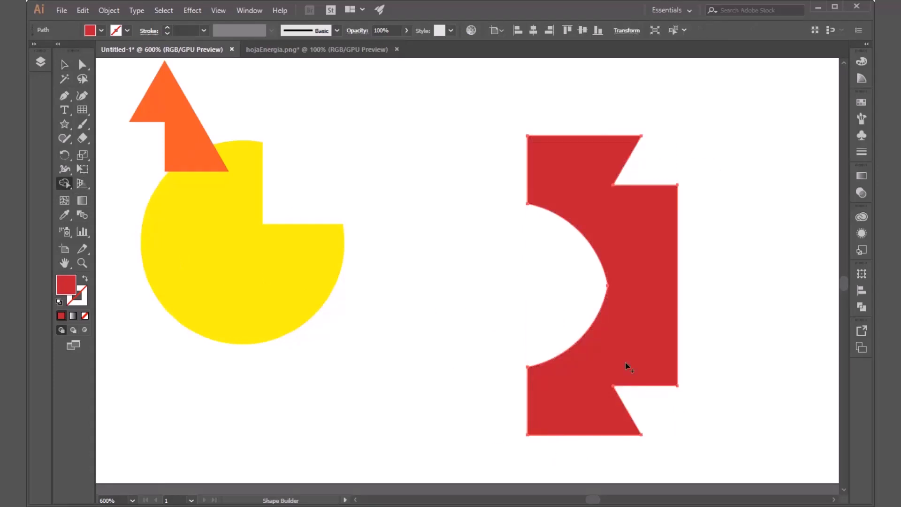
key(v)
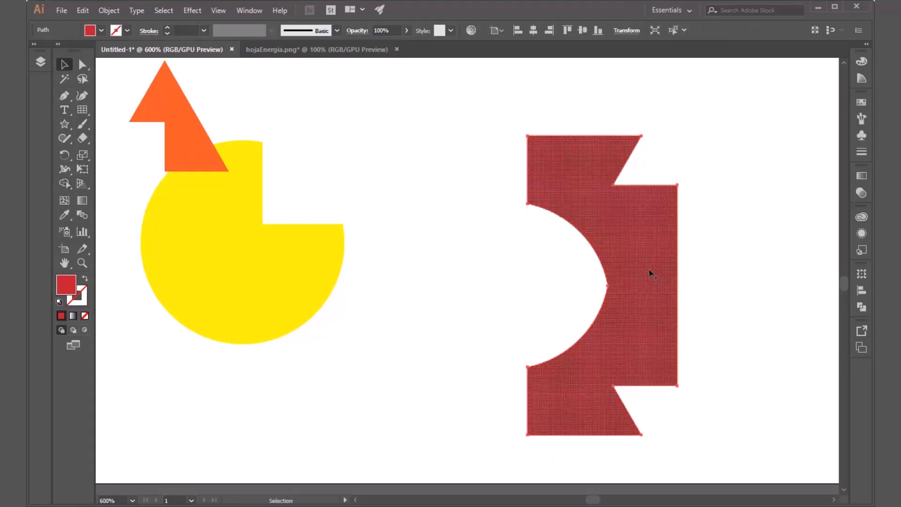
Step: Create a reflected copy of the merged red shape across the vertical axis, align it against the original's straight side edge, and deselect it
right_click(650, 270)
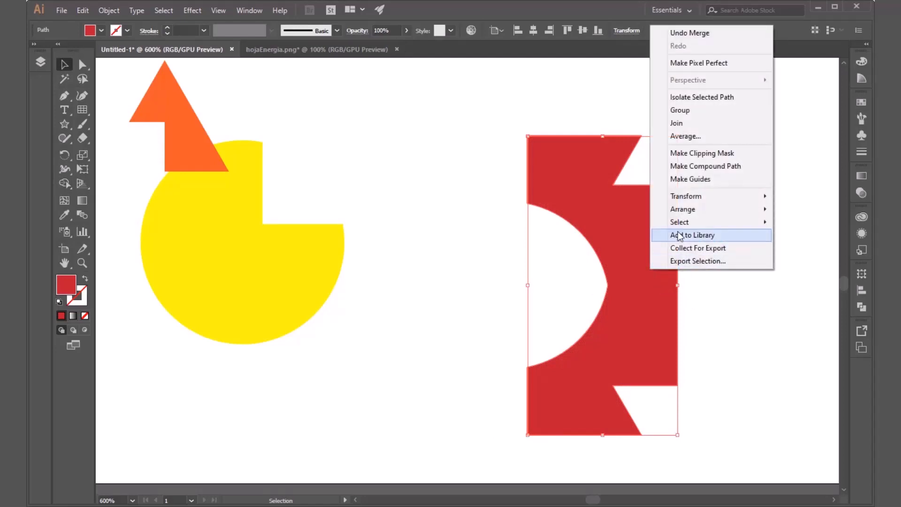
mouse_move(687, 196)
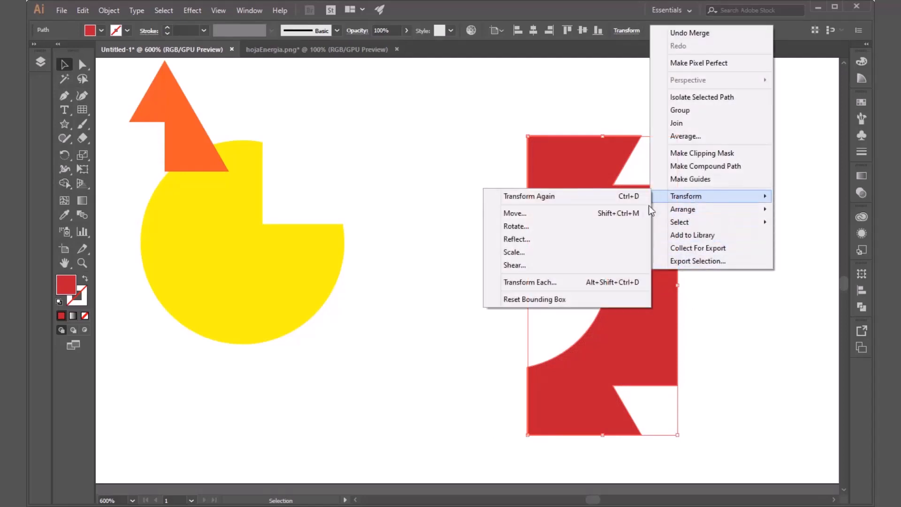
click(567, 239)
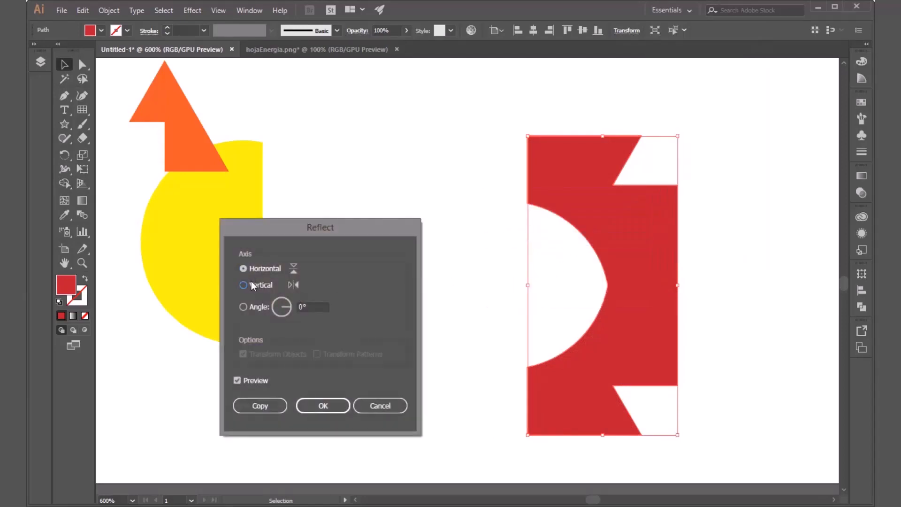
click(252, 285)
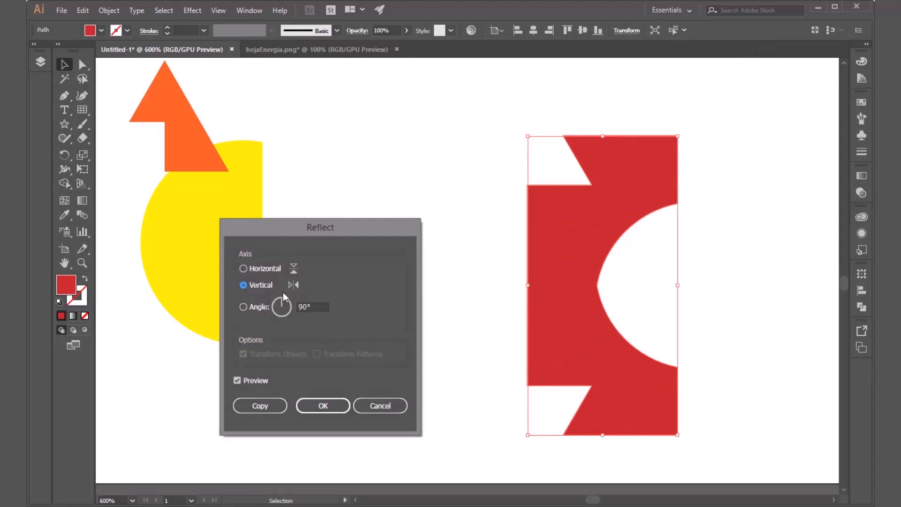
click(276, 406)
drag(581, 361, 417, 353)
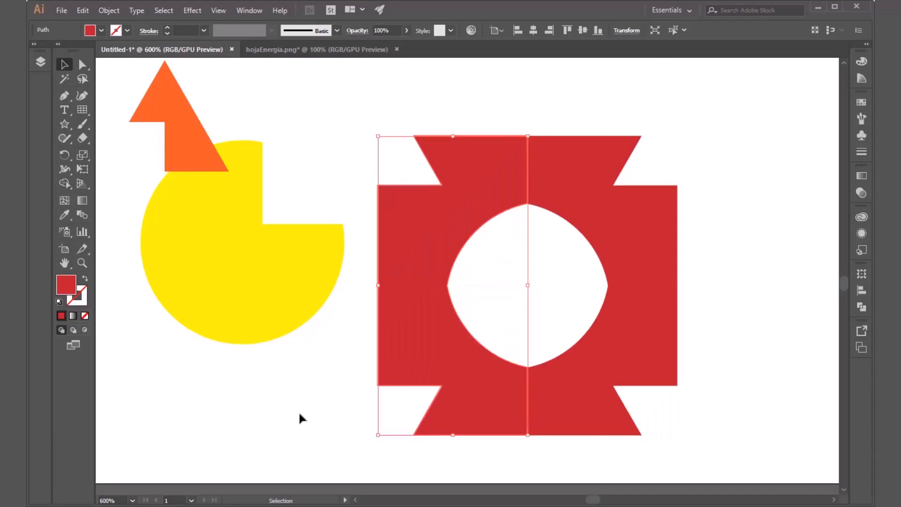
click(298, 410)
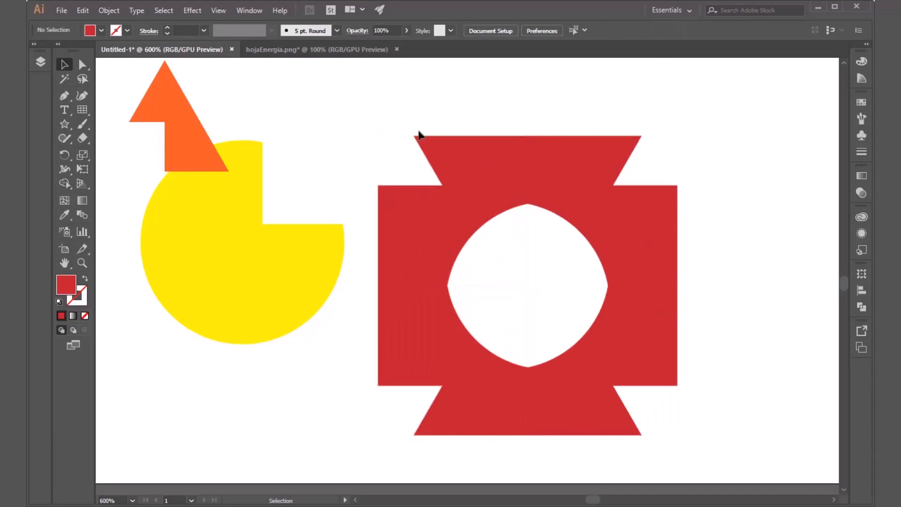
Step: Delete both mirrored red shapes
drag(721, 156, 373, 451)
key(Delete)
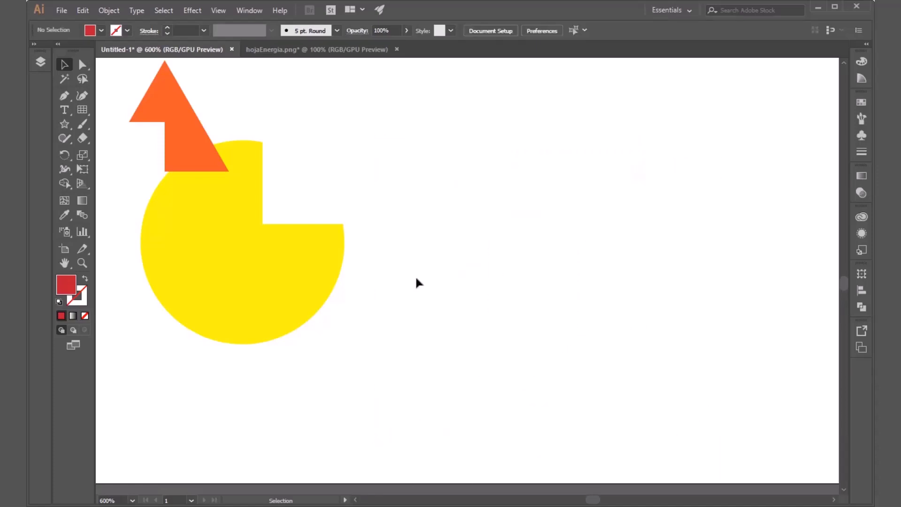
Step: Undo the deletion, reflected copies, merge, moves and Shape Builder cuts back to the intact overlapping circle, square and triangle, and deselect
drag(422, 267, 509, 319)
key(ctrl+z)
key(ctrl+z)
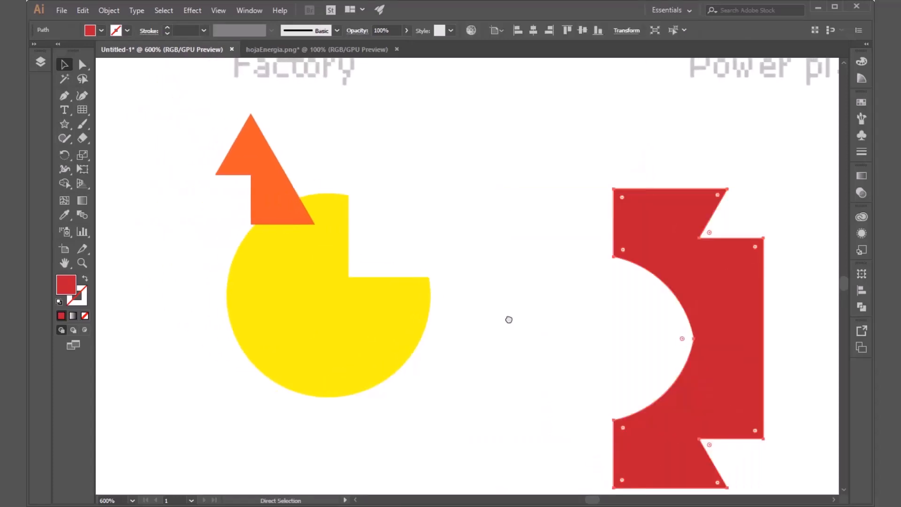
key(ctrl+z)
key(ctrl+z)
key(ctrl+z)
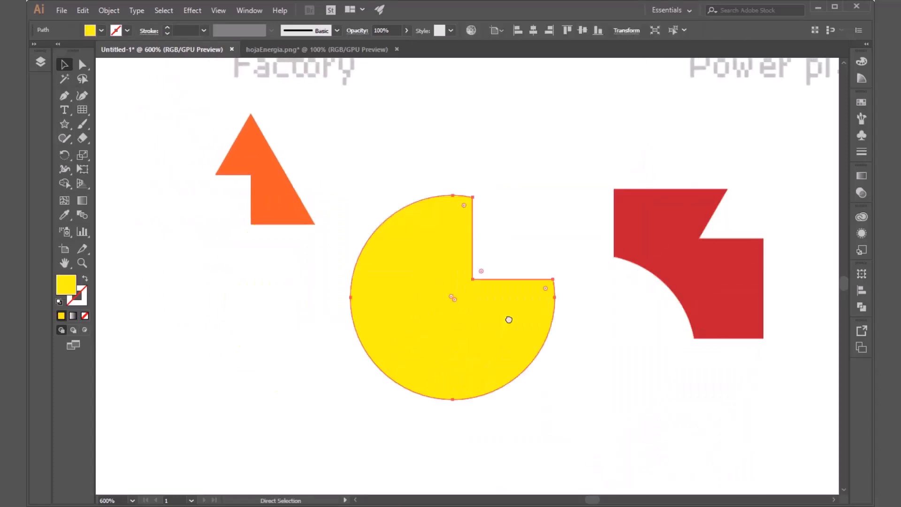
key(ctrl+z)
key(ctrl+z)
key(ctrl+z)
key(ctrl+z)
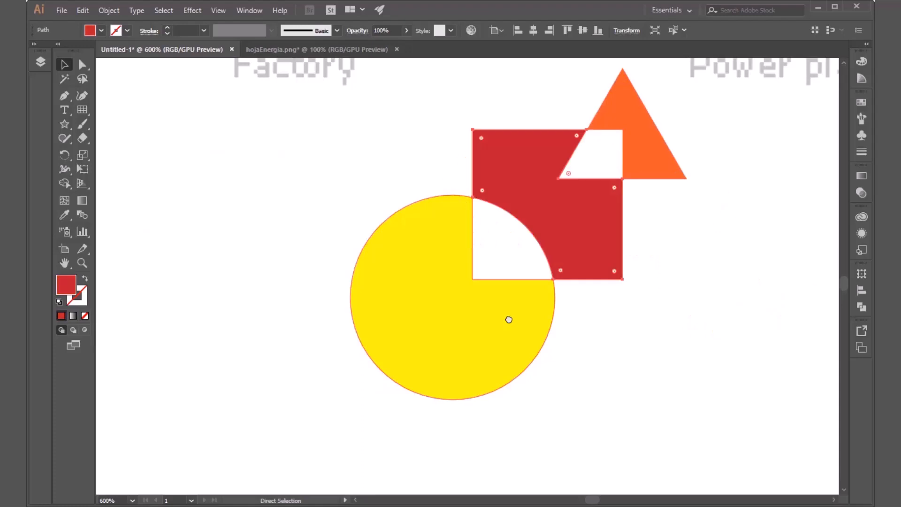
key(ctrl+z)
key(ctrl+z)
click(644, 361)
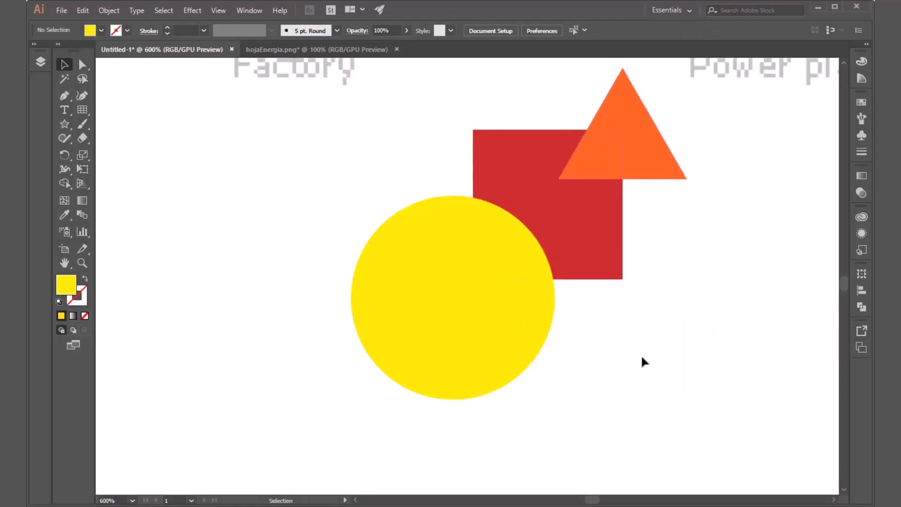
click(632, 160)
click(574, 219)
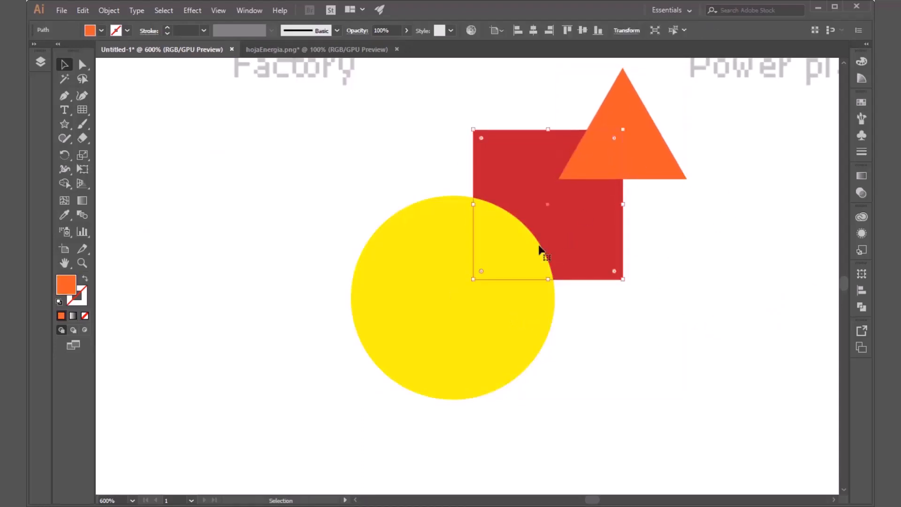
click(452, 284)
drag(508, 285, 402, 346)
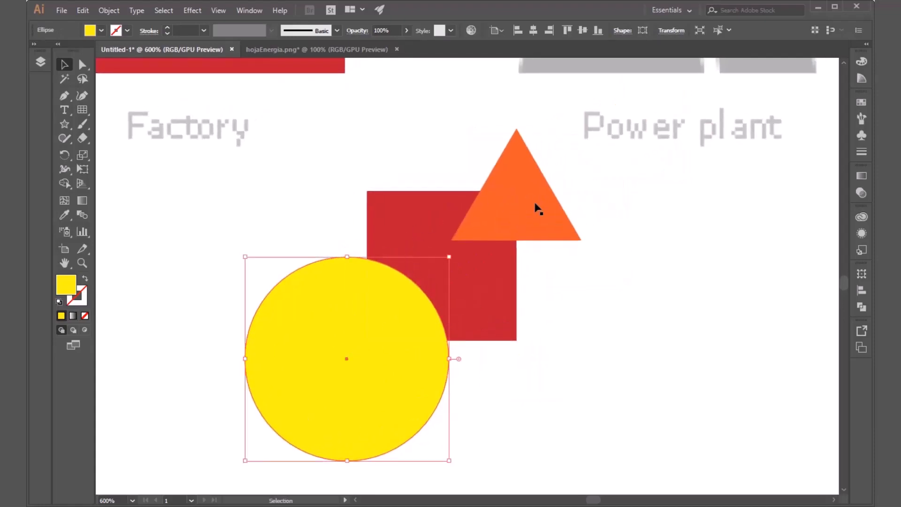
click(515, 225)
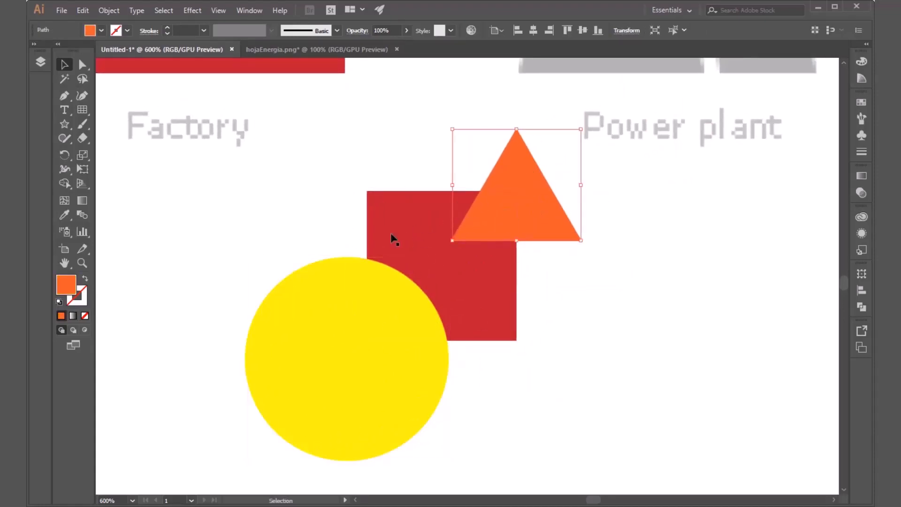
click(622, 358)
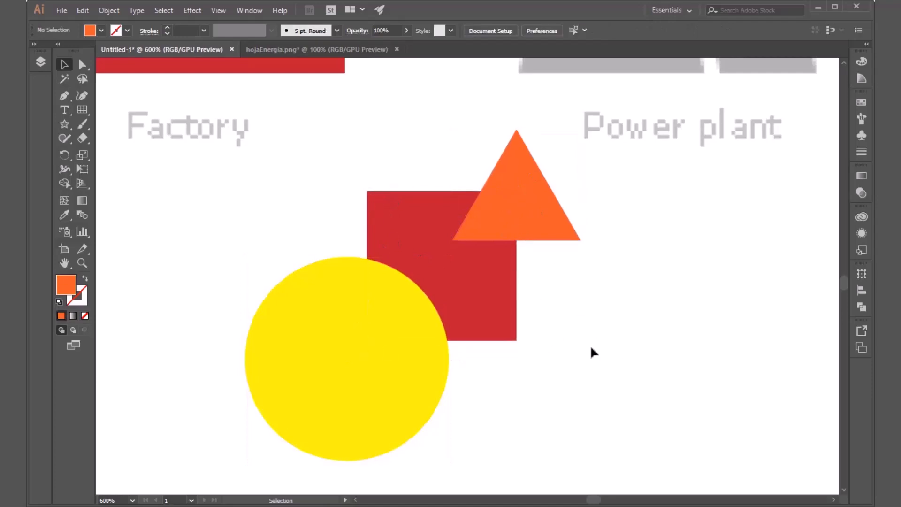
Step: Select the circle, square and triangle, subtract the triangle and the square's area outside the circle with Shape Builder, and undo the subtraction
drag(590, 193, 324, 434)
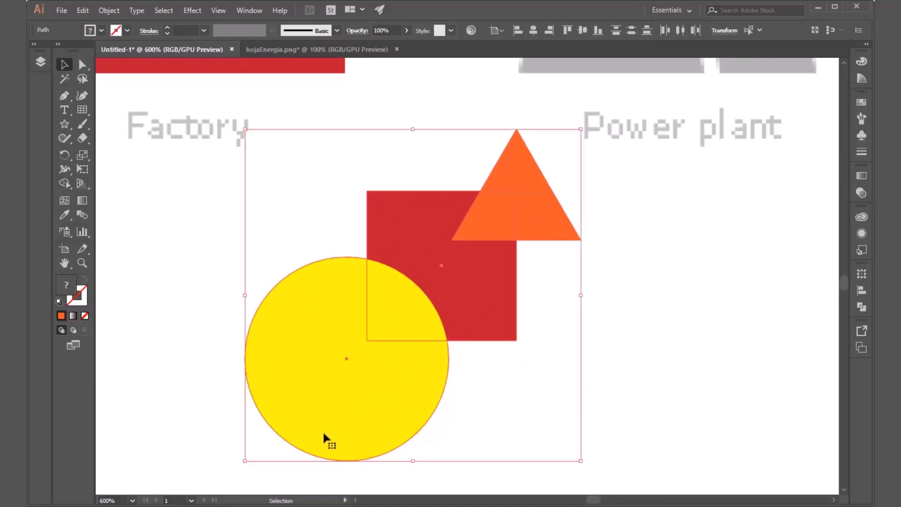
click(65, 183)
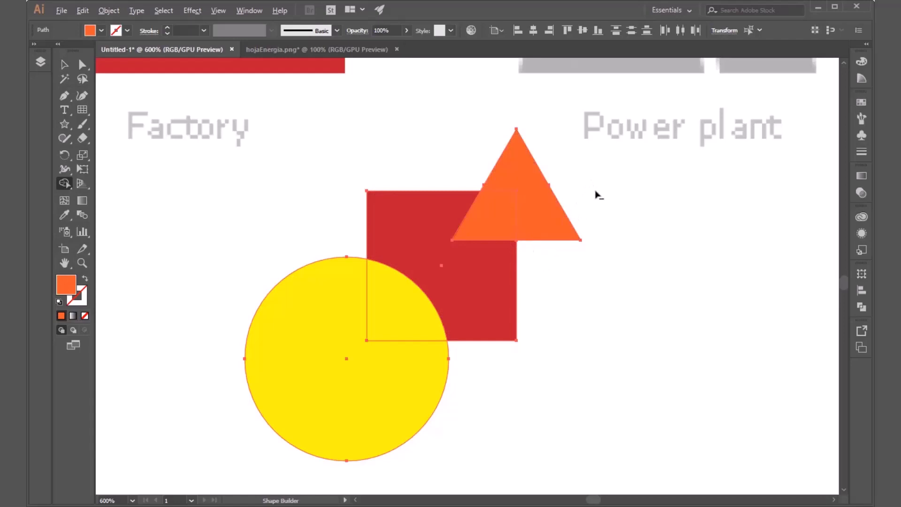
mouse_move(594, 191)
mouse_down()
mouse_move(539, 217)
mouse_move(473, 225)
mouse_move(428, 274)
mouse_up()
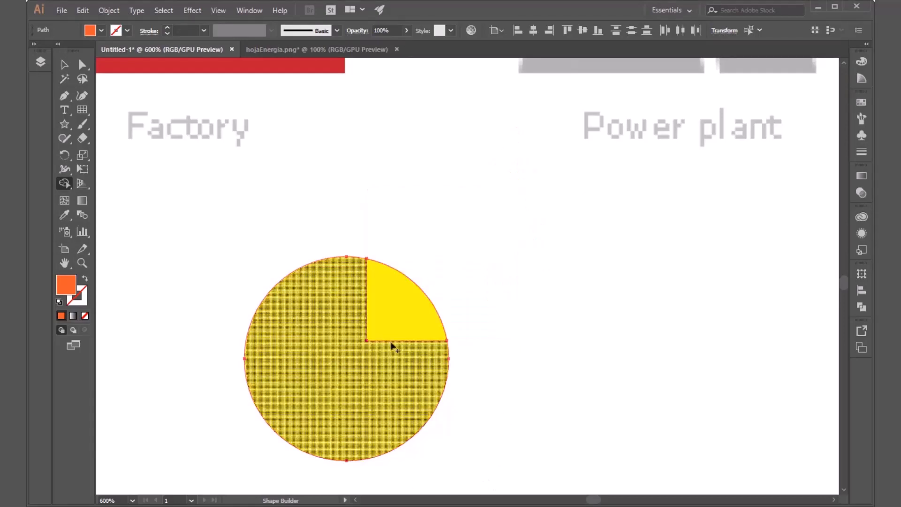
key(ctrl+z)
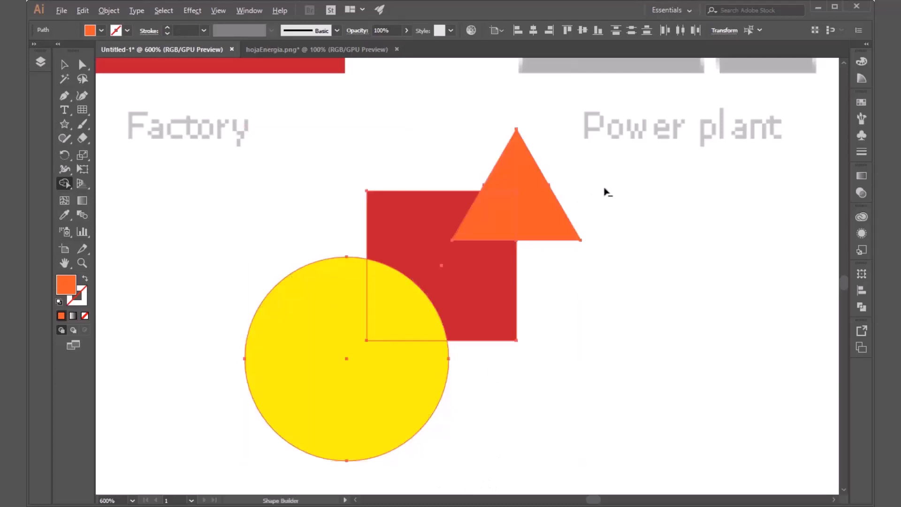
Step: Subtract the triangle and the entire square, including its overlap with the circle, with Shape Builder, and undo the subtraction
mouse_move(605, 191)
mouse_down()
mouse_move(504, 223)
mouse_move(428, 269)
mouse_move(396, 311)
mouse_up()
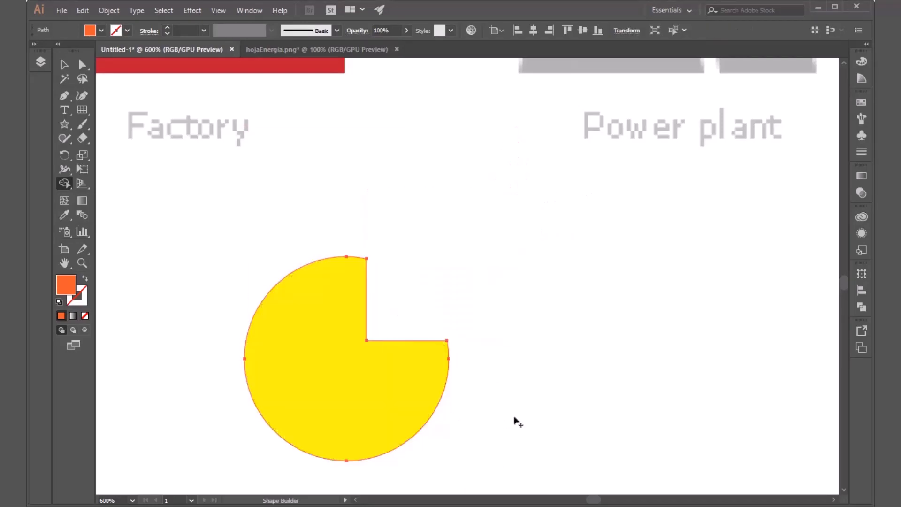
key(ctrl+z)
key(ctrl+z)
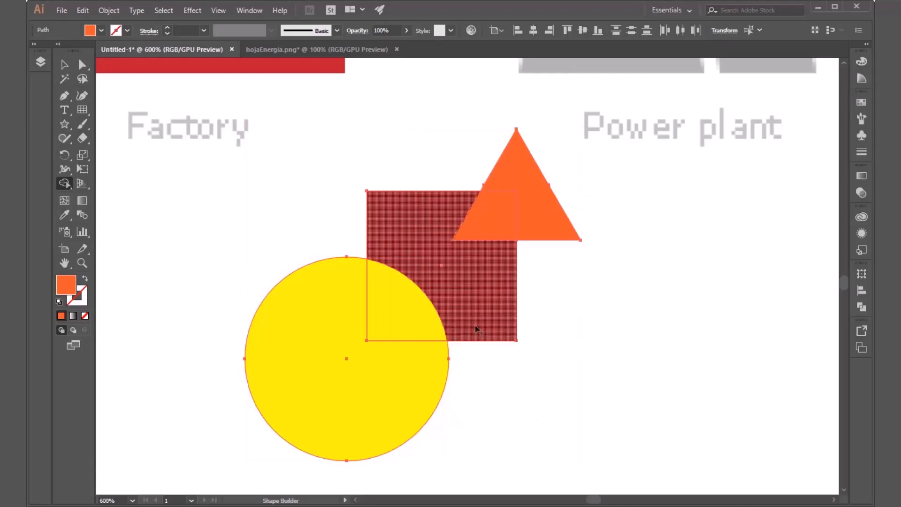
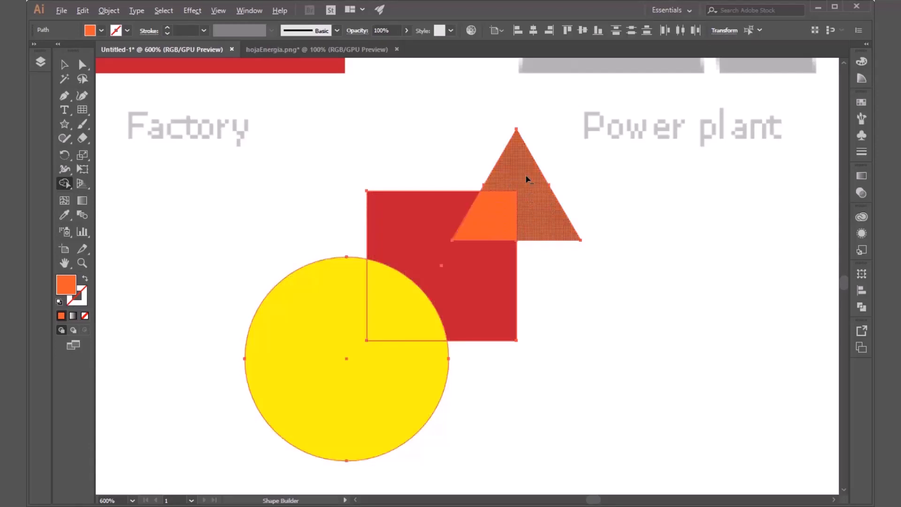
Step: Subtract the square–triangle overlap and the circle's area outside the square with Shape Builder, and move the three remaining pieces apart
alt+click(500, 229)
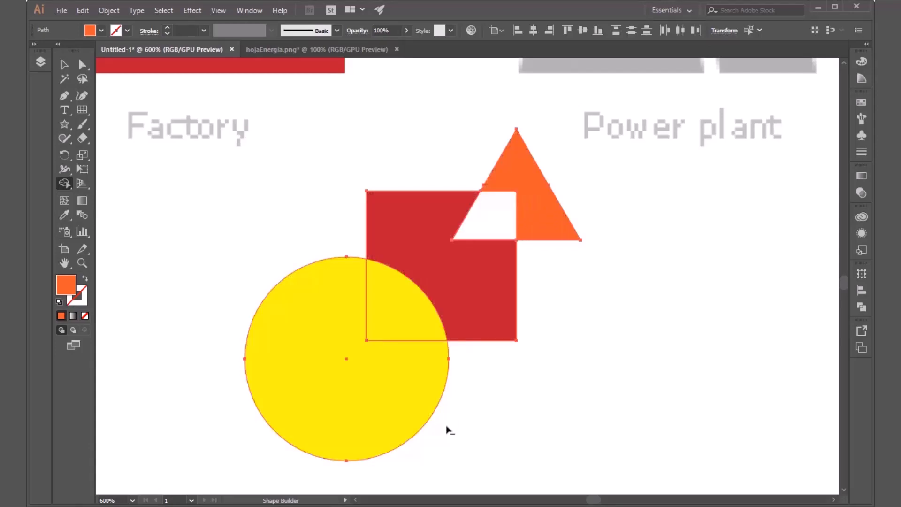
alt+click(388, 411)
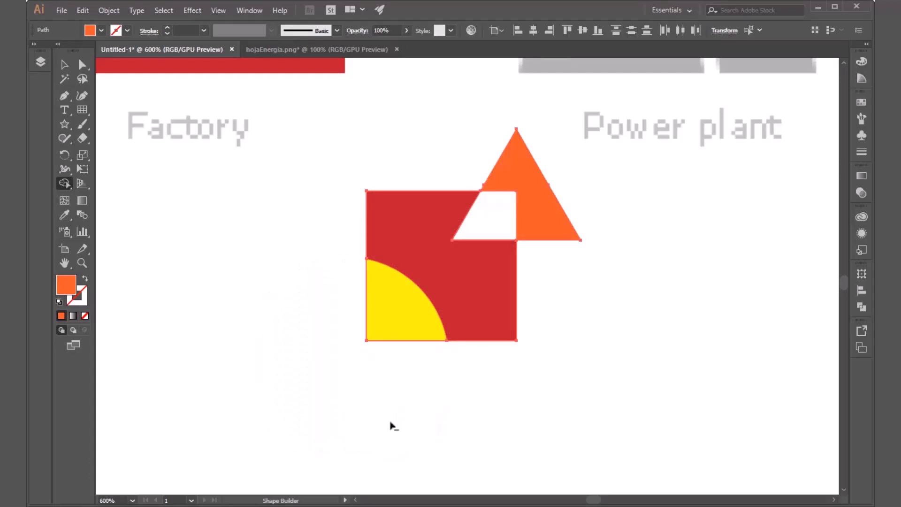
key(v)
click(651, 315)
drag(543, 235, 643, 351)
click(473, 320)
drag(473, 320, 526, 272)
drag(393, 328, 381, 380)
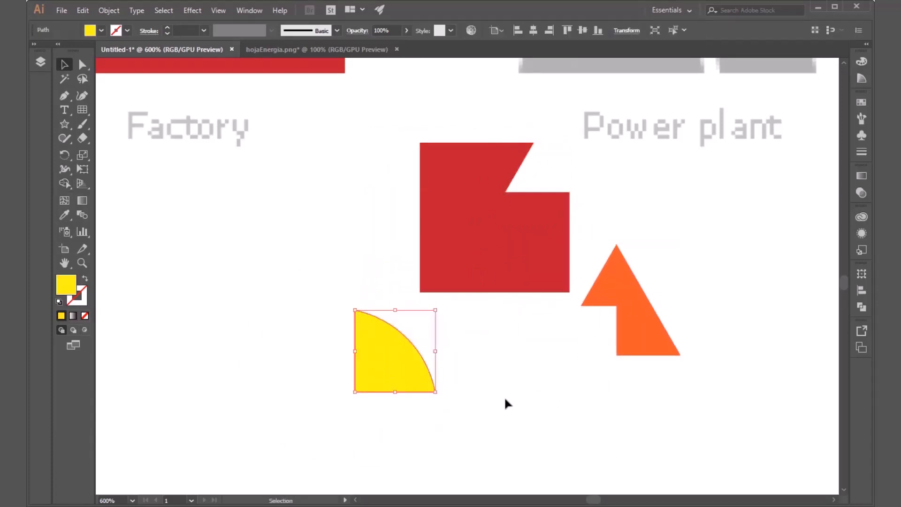
Step: Undo the piece moves and Shape Builder subtractions back to the intact circle, square and triangle, with the triangle away from the square
click(501, 413)
key(ctrl+z)
key(ctrl+z)
key(ctrl+z)
key(ctrl+z)
key(ctrl+z)
key(ctrl+z)
key(ctrl+z)
key(ctrl+z)
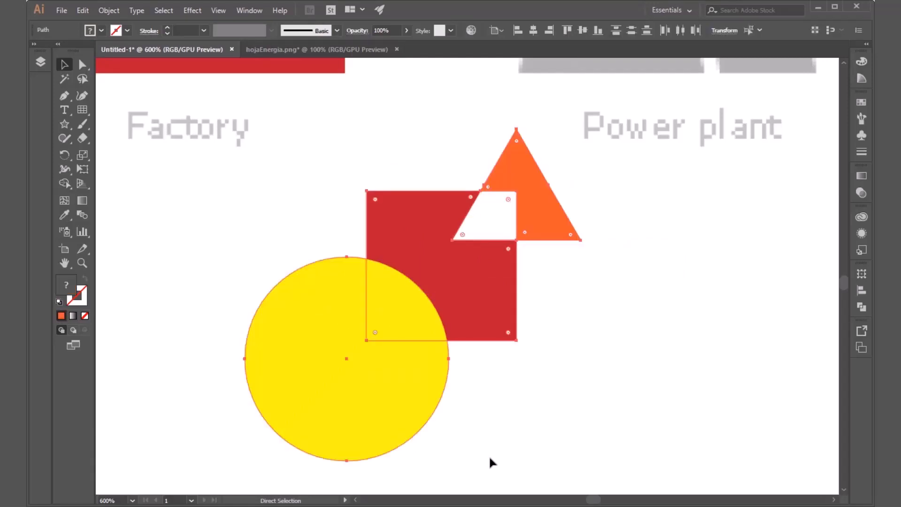
key(ctrl+z)
key(ctrl+z)
key(ctrl+z)
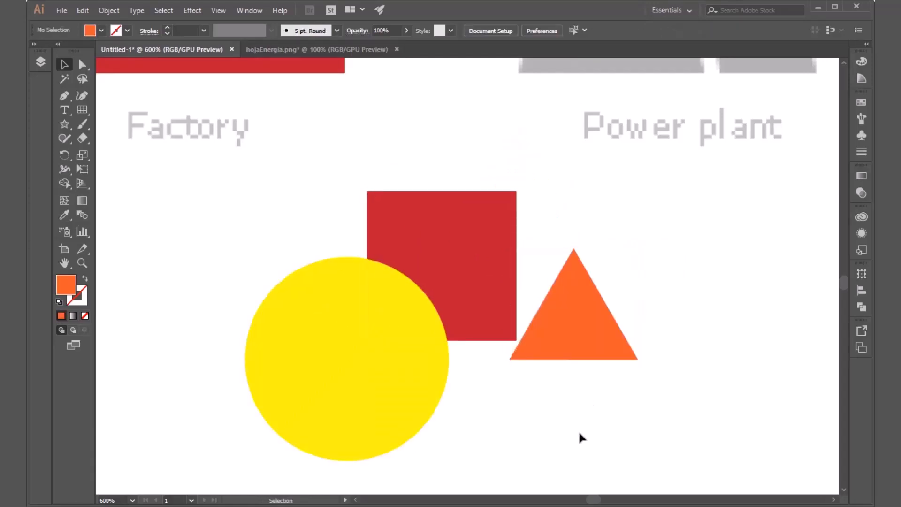
Step: Delete the practice circle, square and triangle below the icons
scroll(545, 427, down, 2)
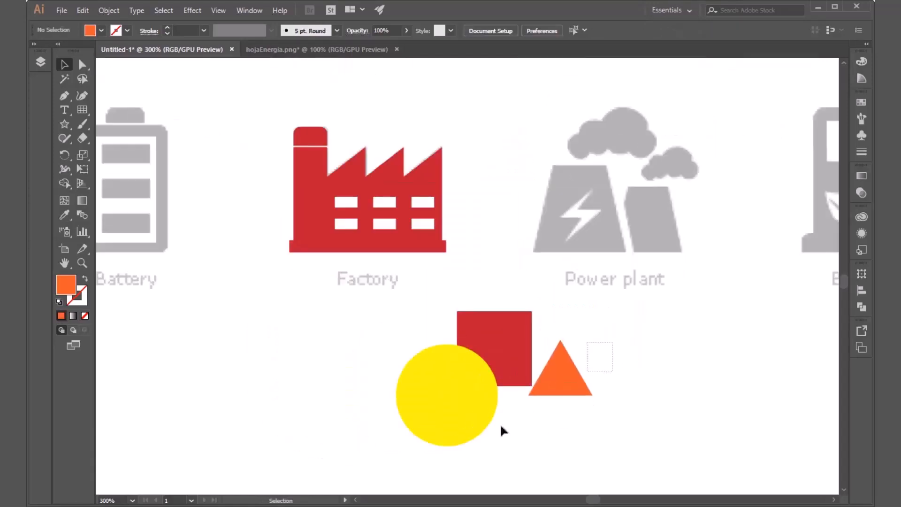
drag(501, 429, 439, 448)
key(Delete)
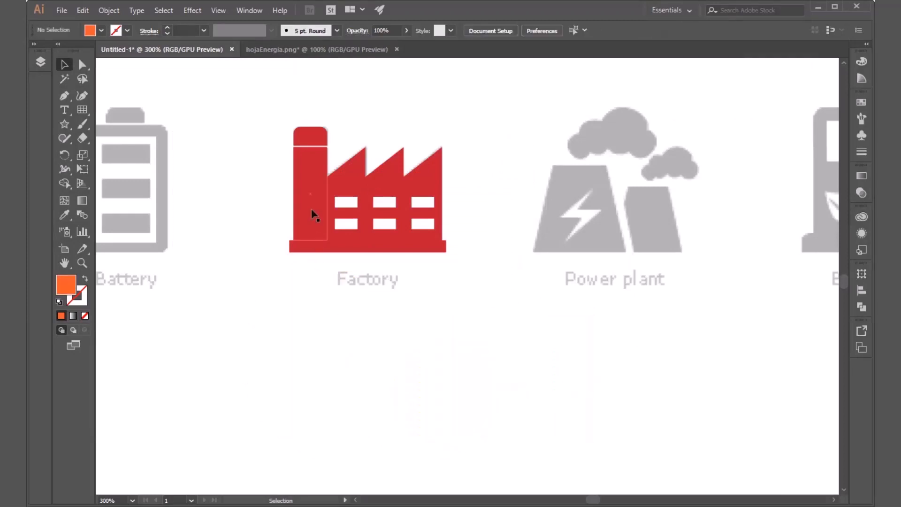
Step: Select all the factory shapes and merge the chimney, three roof sections and base with Shape Builder, leaving the chimney cap separate
scroll(324, 187, up, 4)
scroll(326, 191, down, 2)
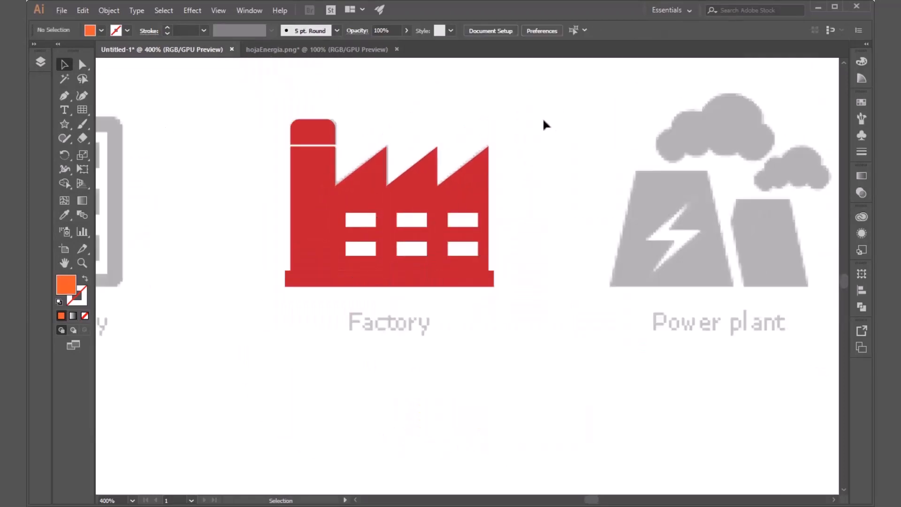
drag(543, 121, 258, 296)
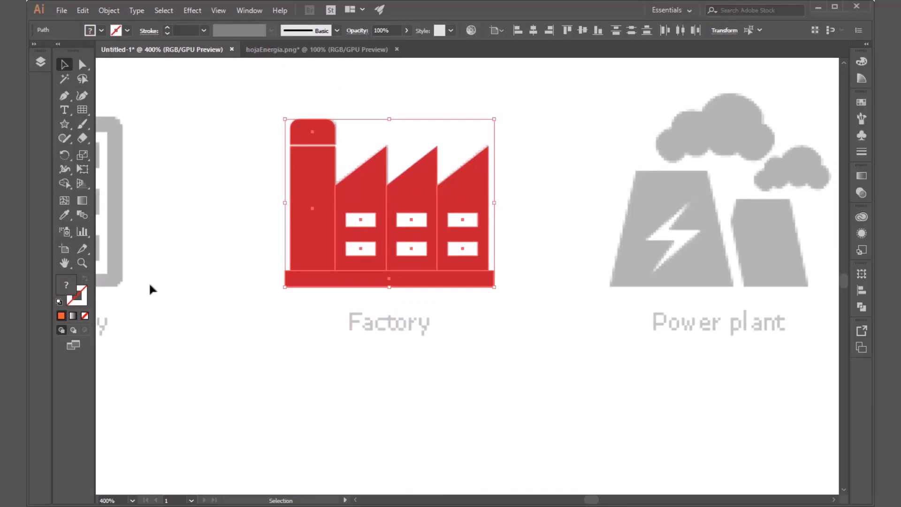
click(64, 182)
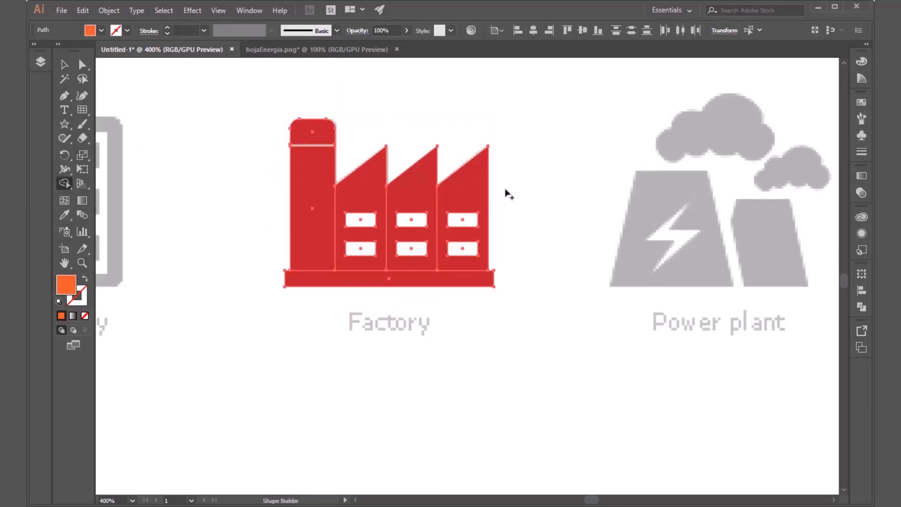
drag(506, 190, 318, 194)
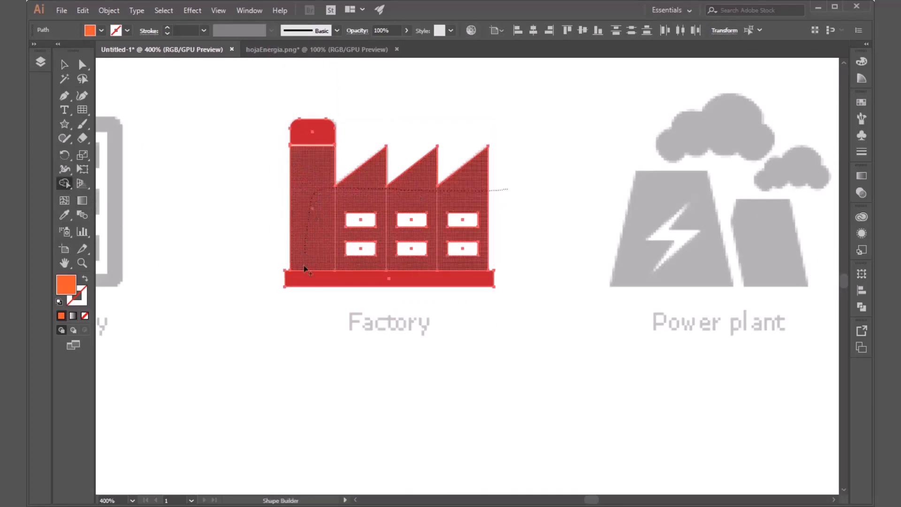
drag(303, 267, 302, 277)
drag(314, 350, 318, 381)
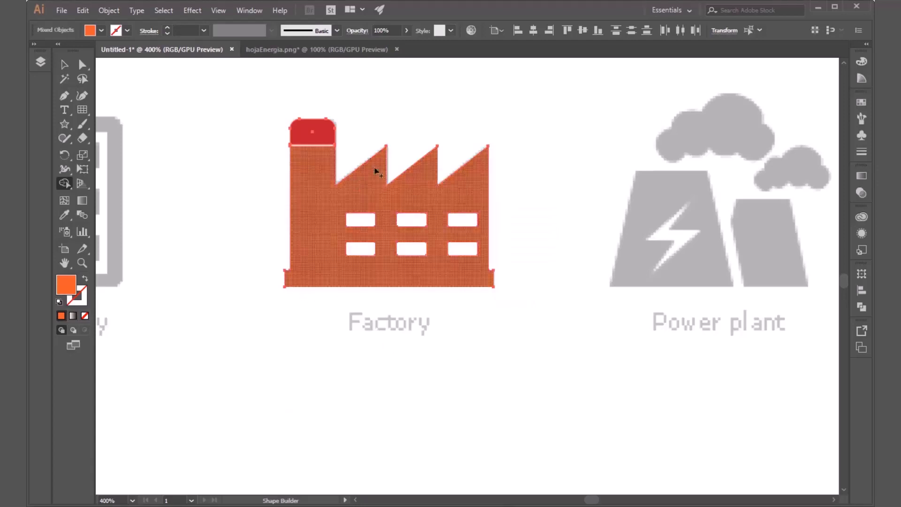
key(v)
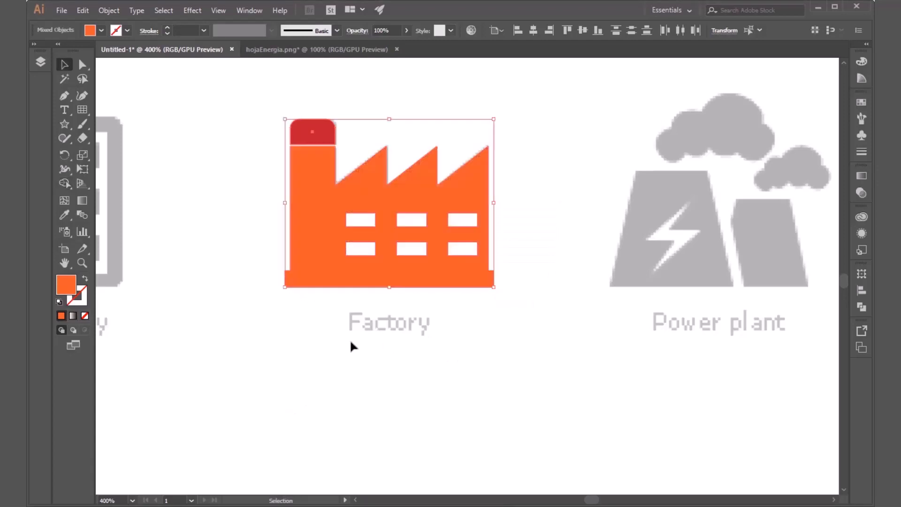
Step: Set the merged factory body's fill to the same red as the chimney cap and deselect it
click(350, 345)
click(312, 241)
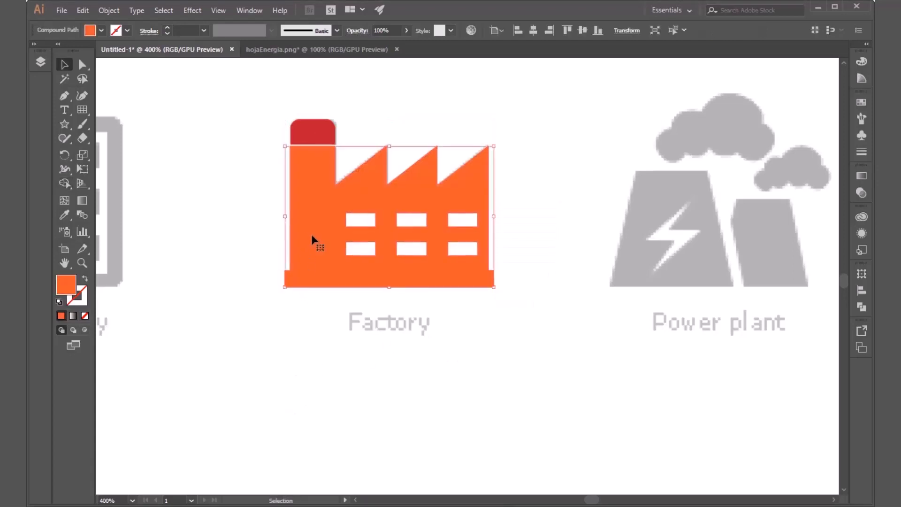
click(95, 32)
click(116, 50)
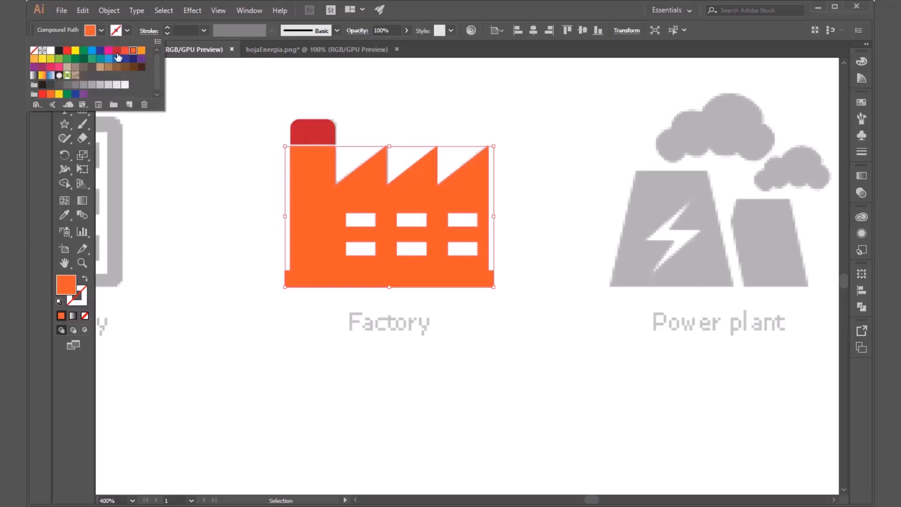
click(223, 243)
Step: Move the merged factory body below the template and undo the move
drag(322, 233, 240, 421)
key(ctrl+z)
key(ctrl+z)
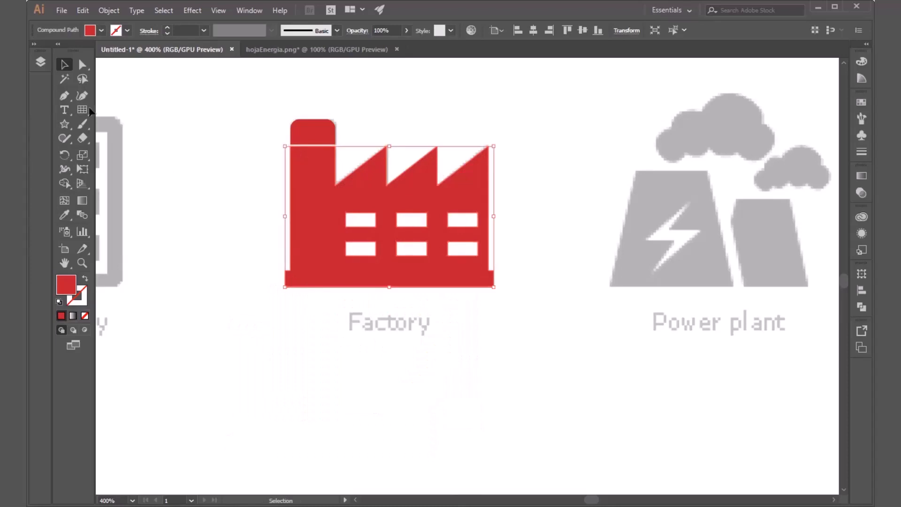
Step: Examine the factory's compound path within the Icon layer, switching its visibility off and on
click(39, 60)
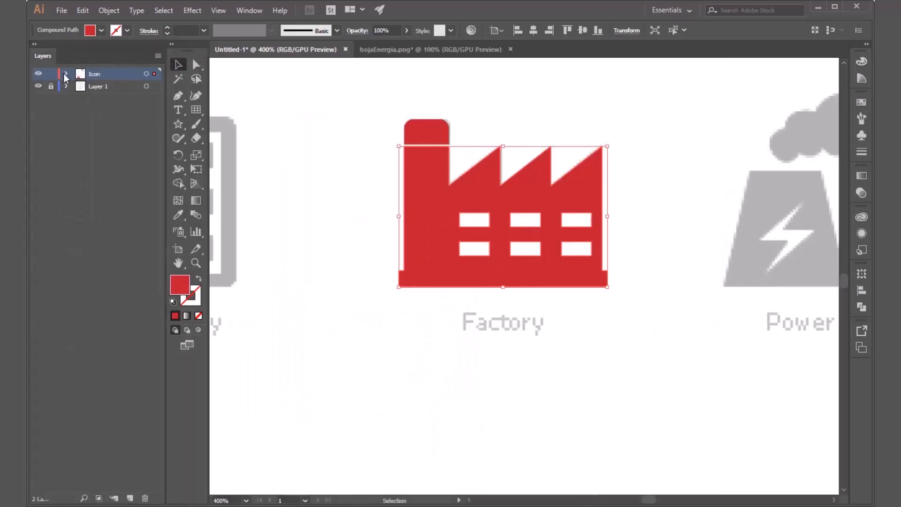
click(66, 75)
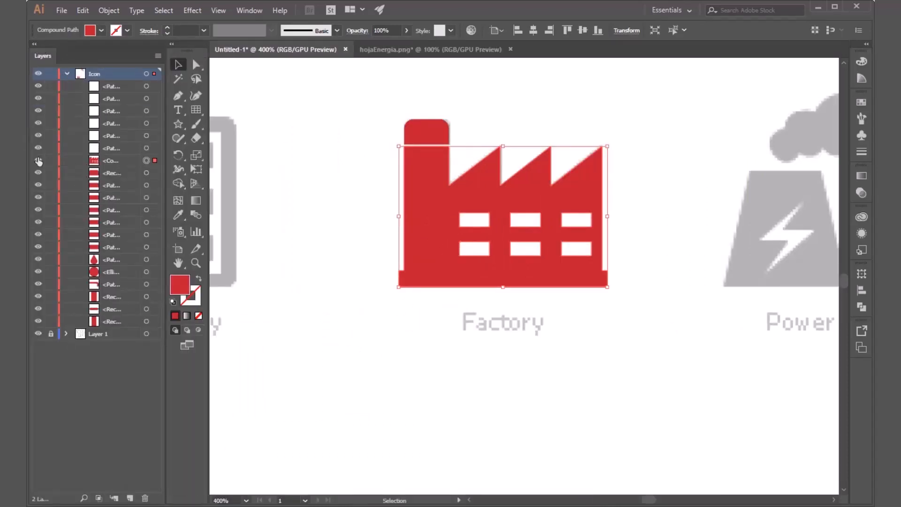
click(39, 161)
click(38, 160)
click(119, 161)
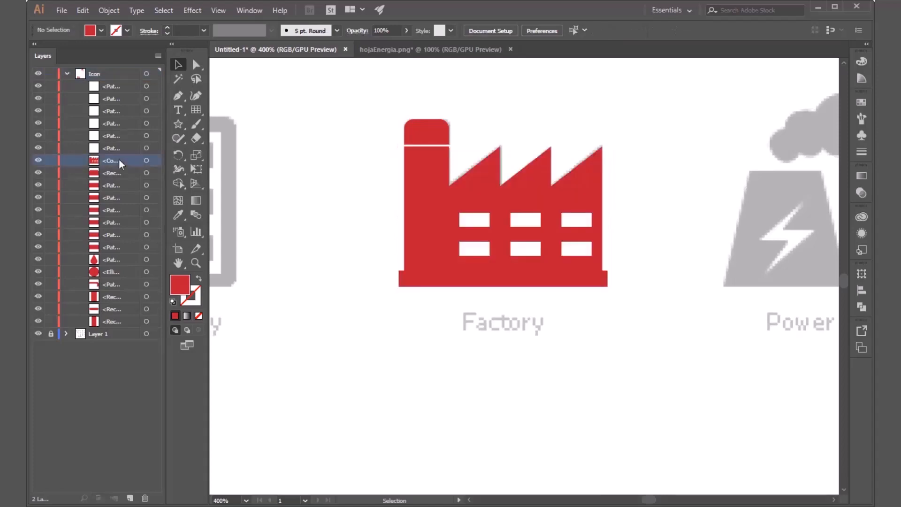
click(66, 74)
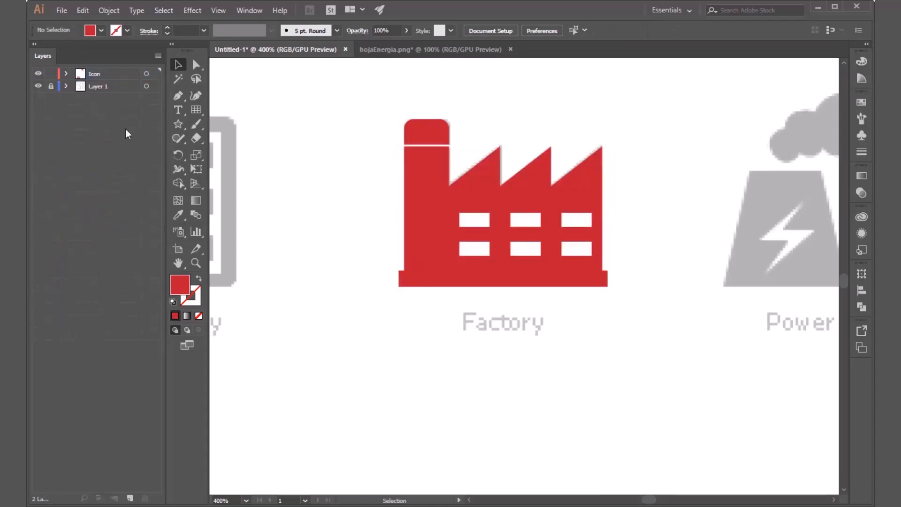
click(33, 43)
Step: Select the chimney cap and the factory body in turn to compare the two objects, and clear the selection
drag(385, 233, 393, 280)
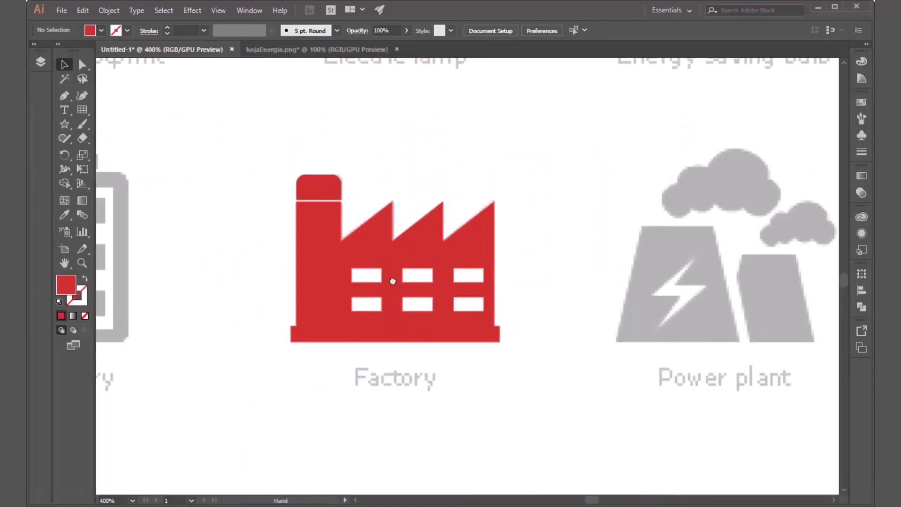
click(321, 190)
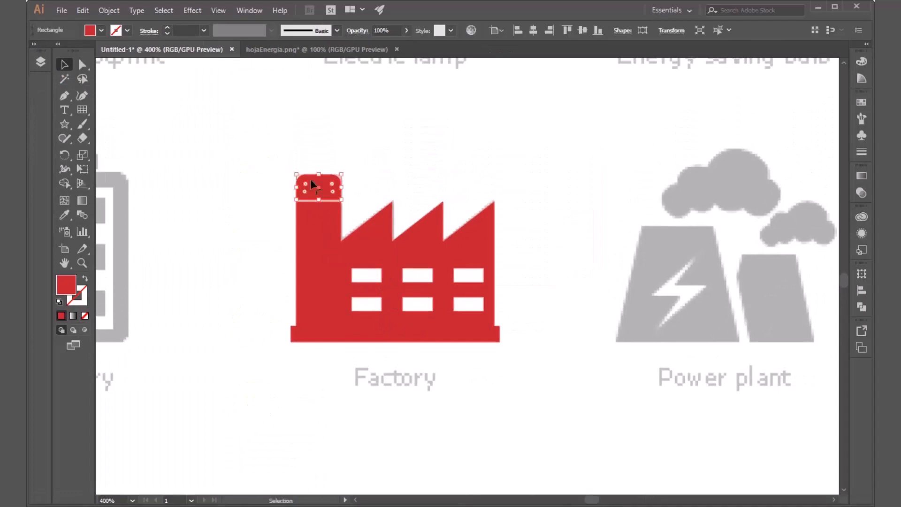
click(324, 207)
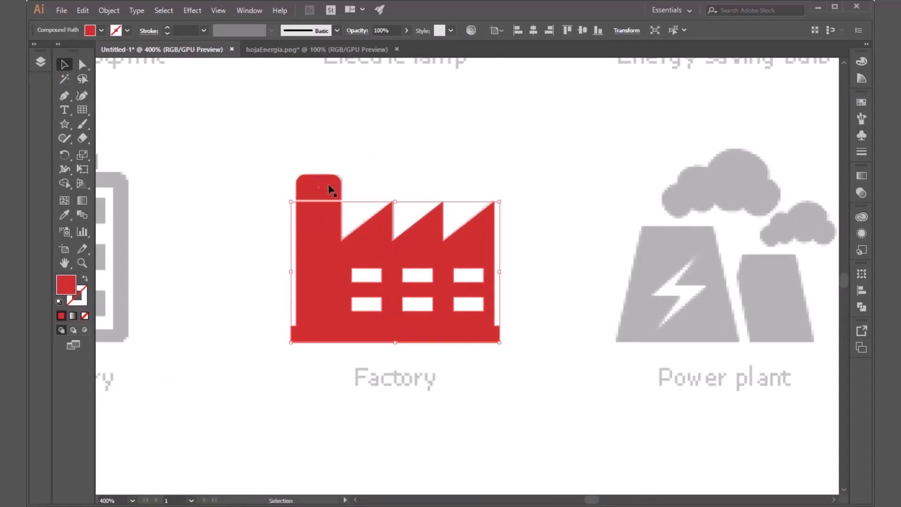
click(331, 189)
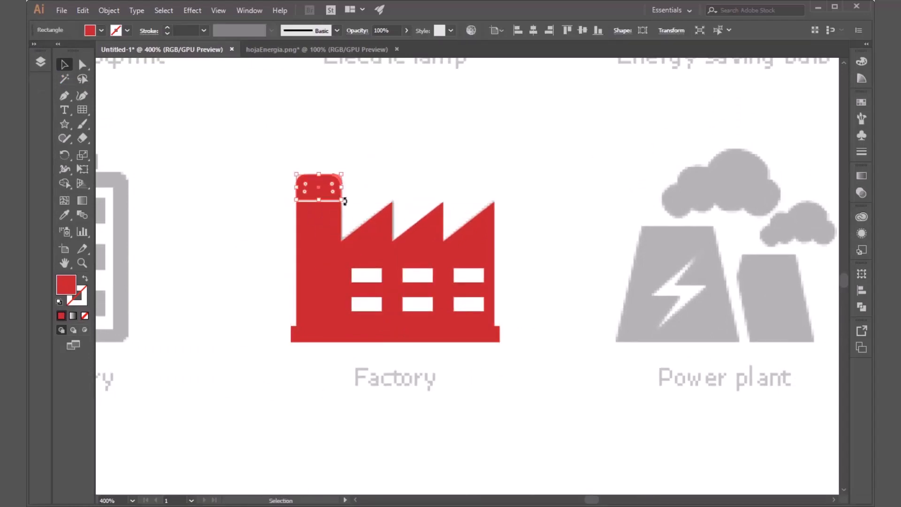
click(507, 224)
Step: Select the whole factory icon and combine its parts with the Pathfinder Merge operation
drag(544, 140, 305, 336)
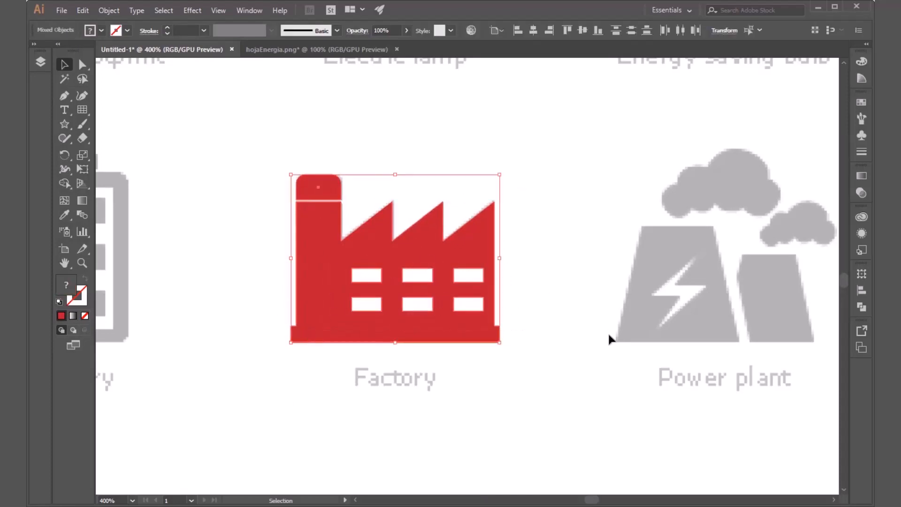
click(862, 308)
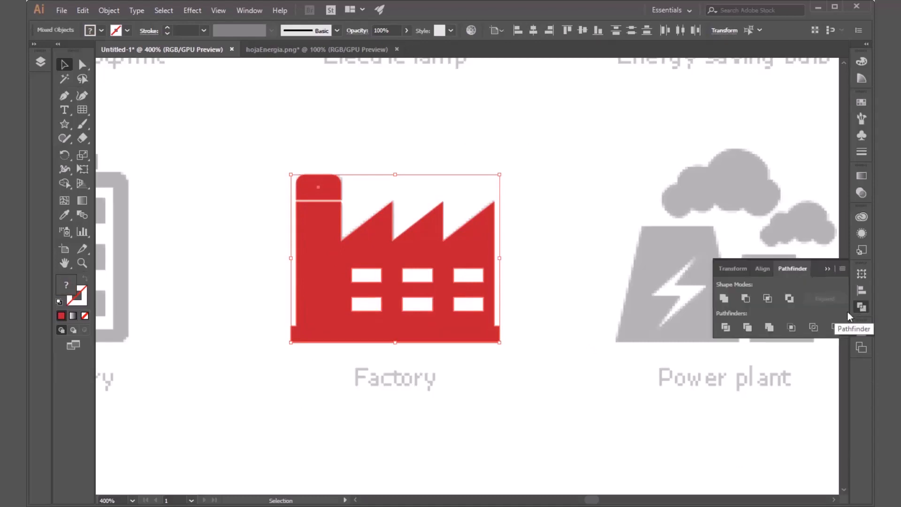
click(770, 330)
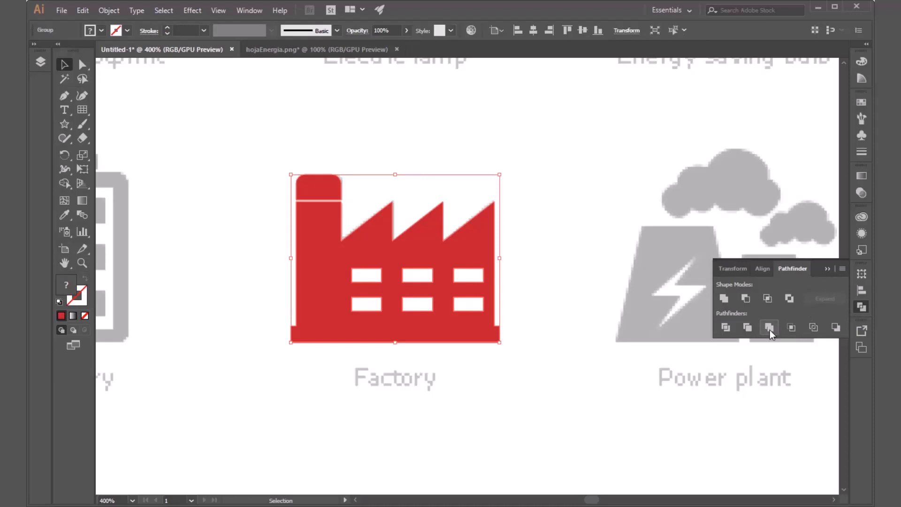
click(550, 376)
Step: Move the grouped factory icon around its template several times and undo the moves
click(354, 301)
drag(322, 311, 458, 271)
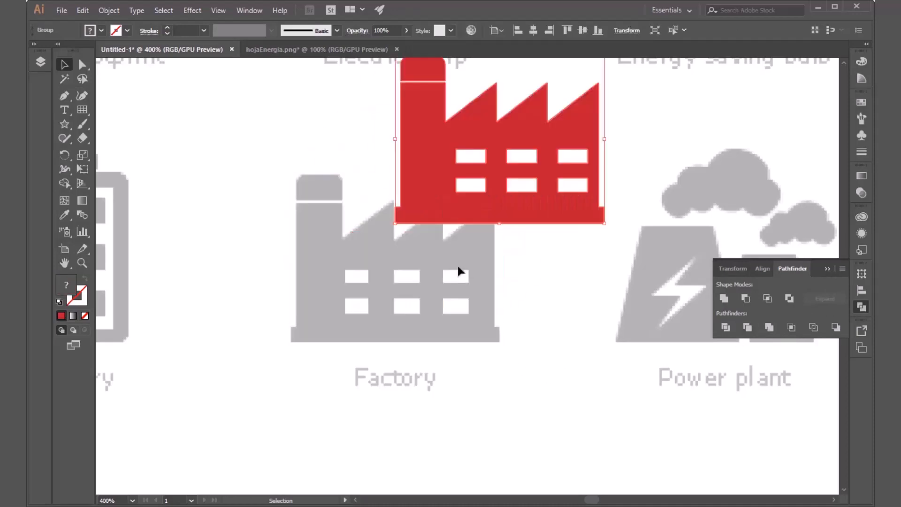
drag(431, 179, 235, 297)
drag(204, 326, 367, 254)
key(ctrl+z)
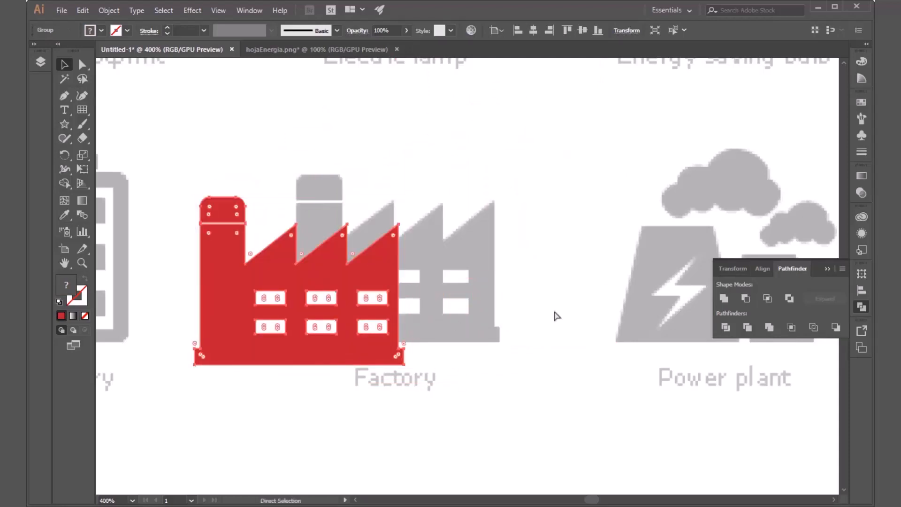
key(ctrl+z)
key(ctrl+z)
key(ctrl+z)
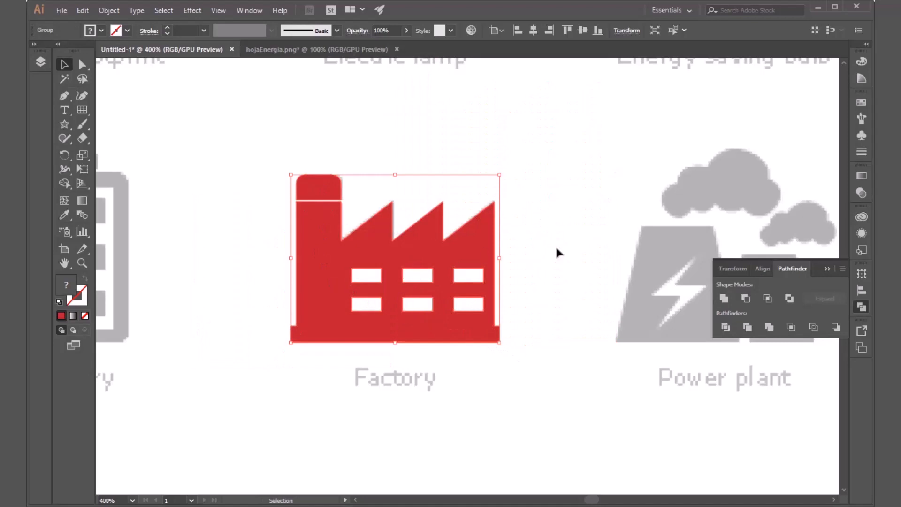
Step: Undo the Pathfinder merge, the red fill and the Shape Builder merge back to the separate factory shapes, and deselect
key(ctrl)
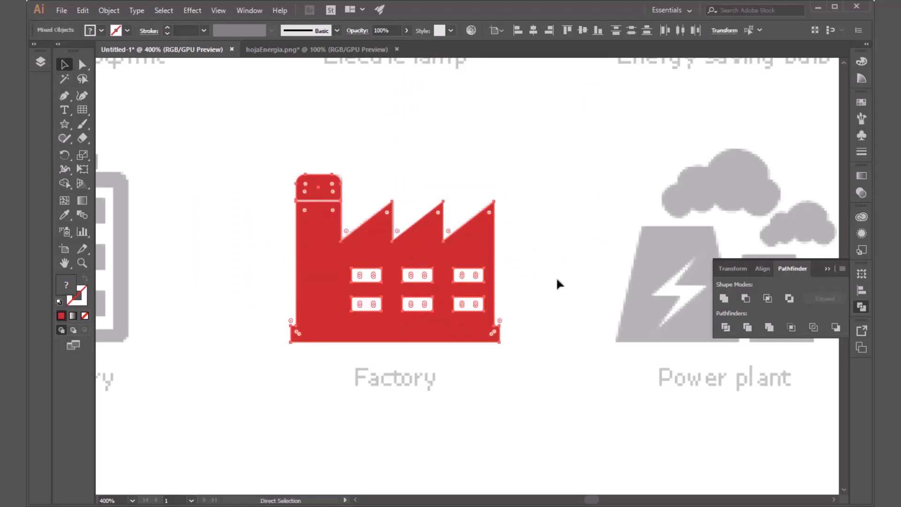
key(ctrl+z)
key(ctrl+z)
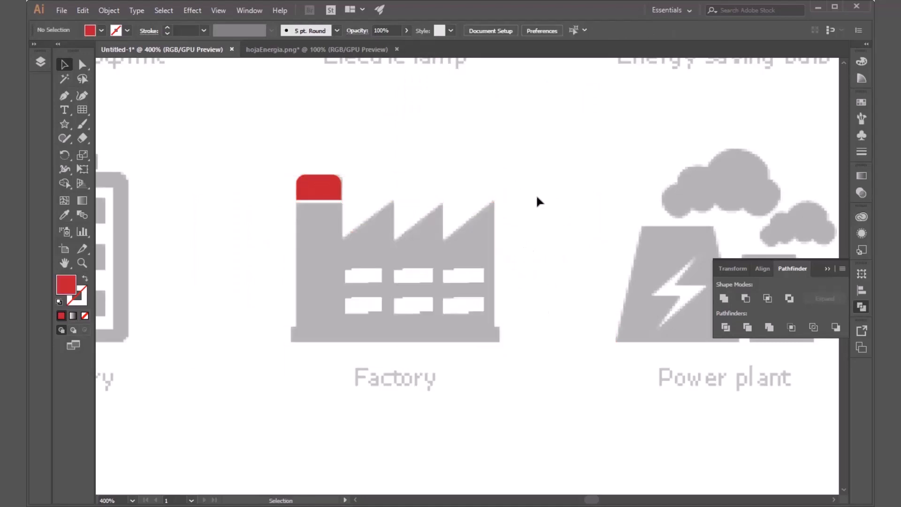
key(ctrl+z)
click(536, 245)
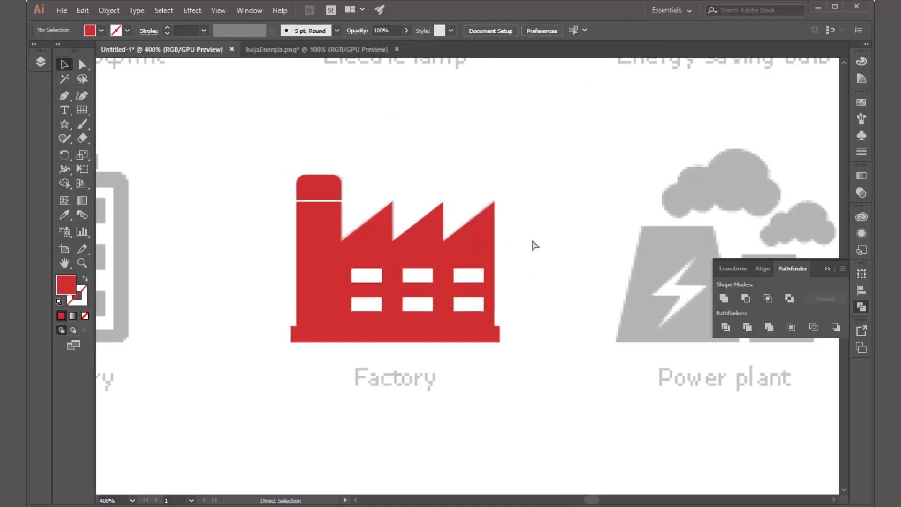
key(ctrl+z)
key(ctrl+z)
click(557, 245)
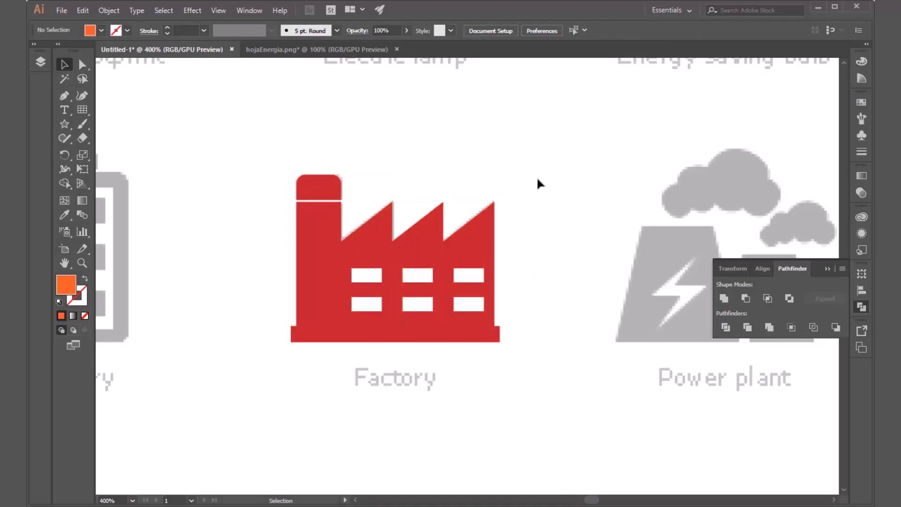
Step: Group all the factory icon's parts, select the icon to check that it behaves as one object, and clear the selection
drag(538, 179, 273, 362)
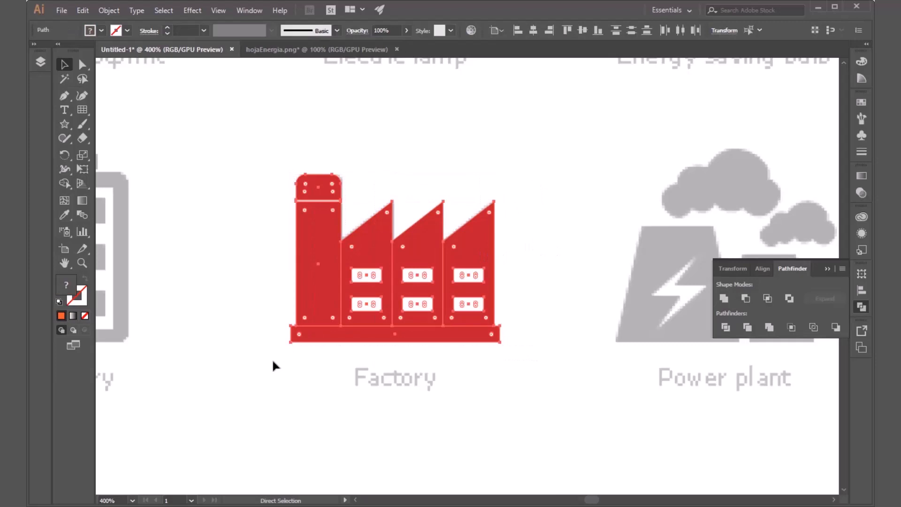
key(v)
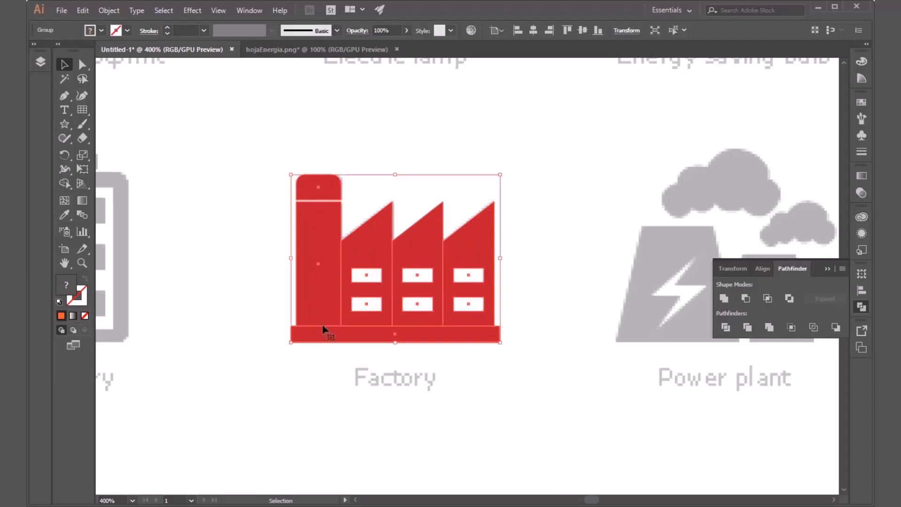
click(549, 257)
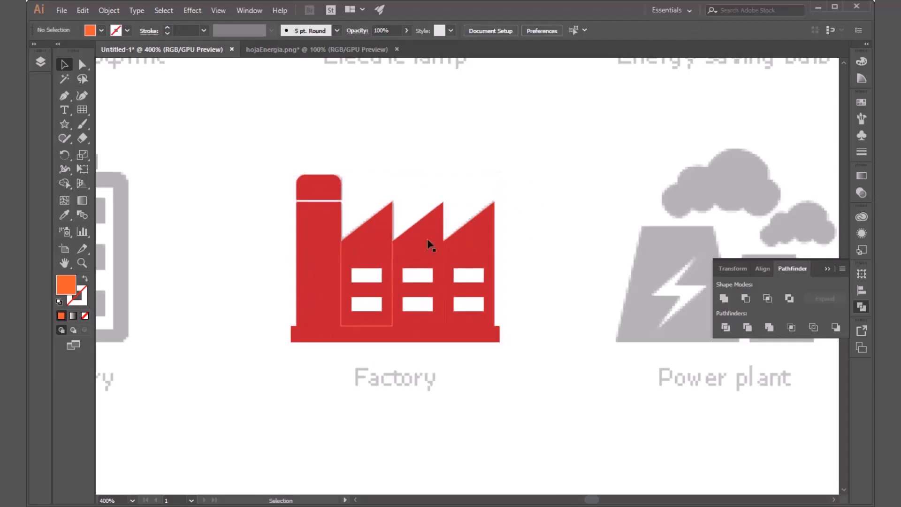
click(482, 237)
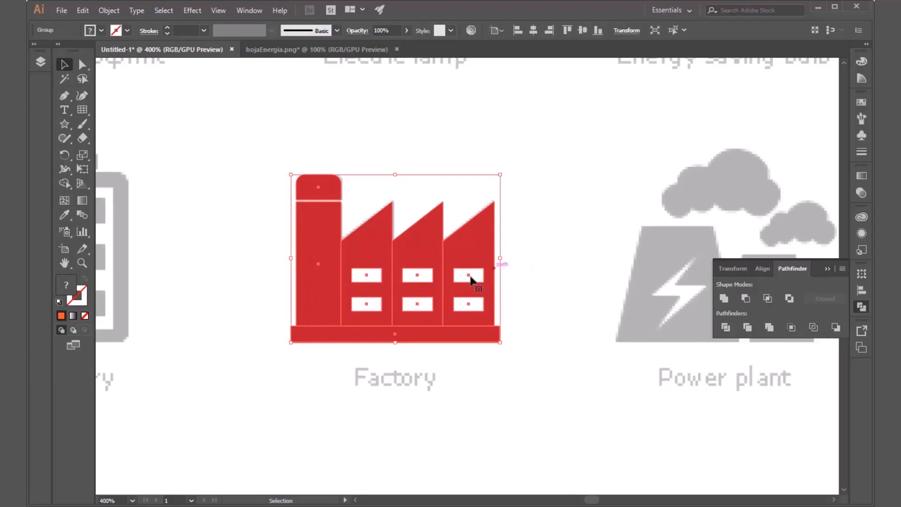
click(531, 214)
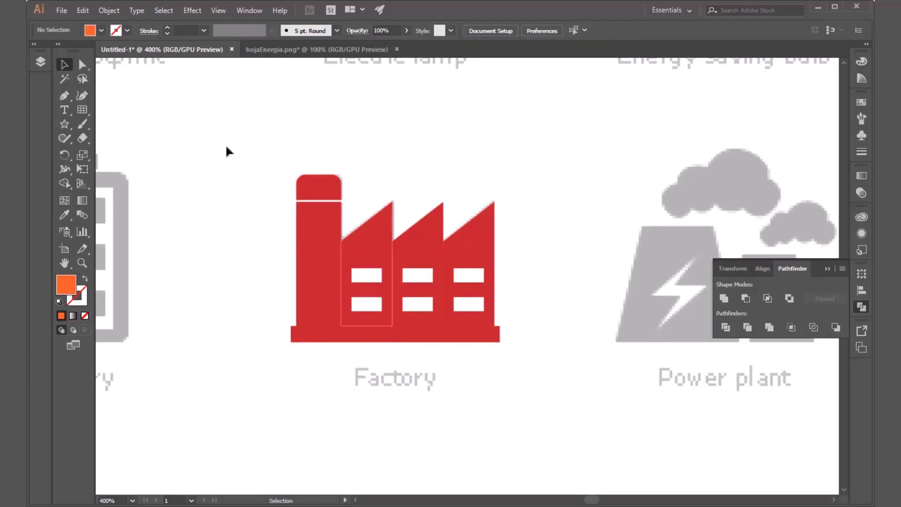
click(481, 244)
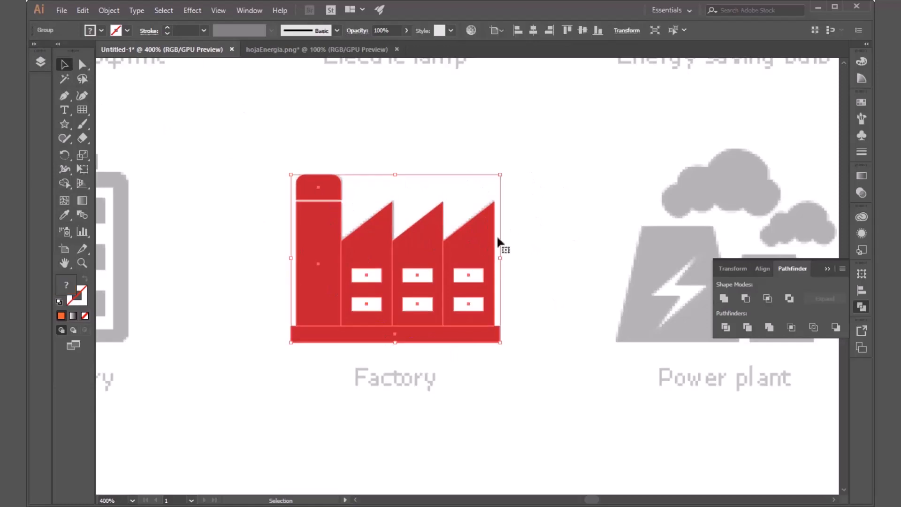
click(567, 234)
Step: Close the Pathfinder options and set the Pen tool to no fill and a red stroke for tracing the Electric plug icon
scroll(375, 277, down, 5)
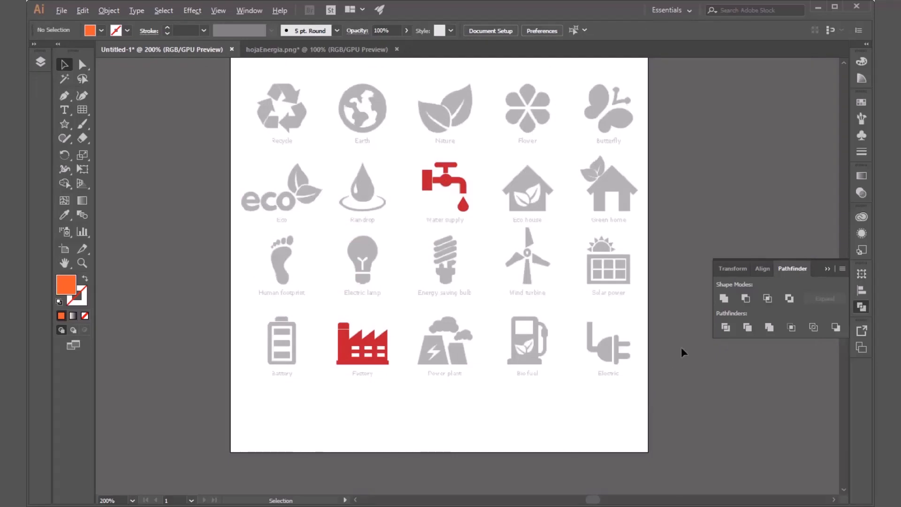
scroll(683, 348, up, 3)
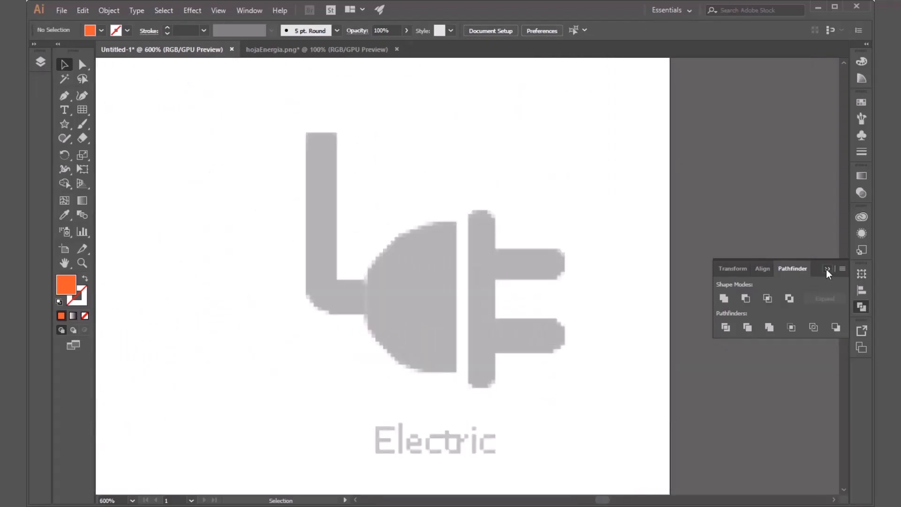
click(826, 269)
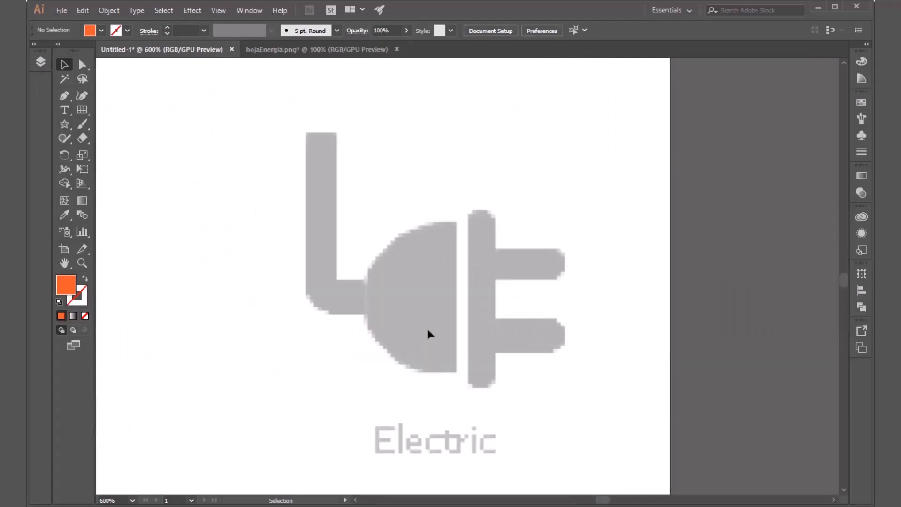
click(64, 96)
click(94, 32)
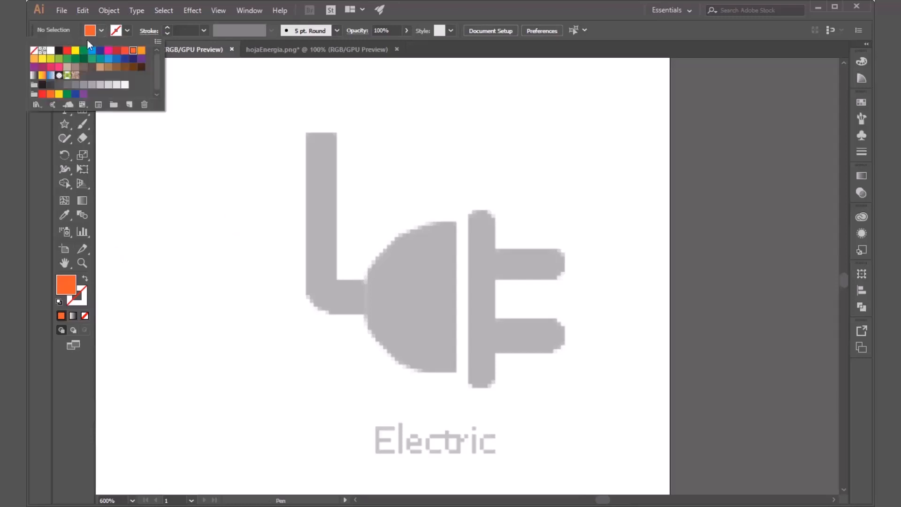
click(34, 50)
click(128, 33)
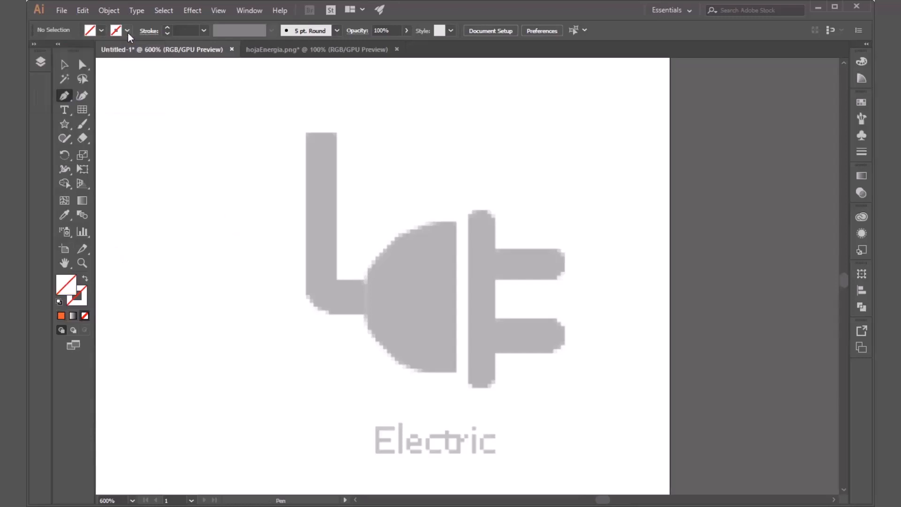
click(127, 31)
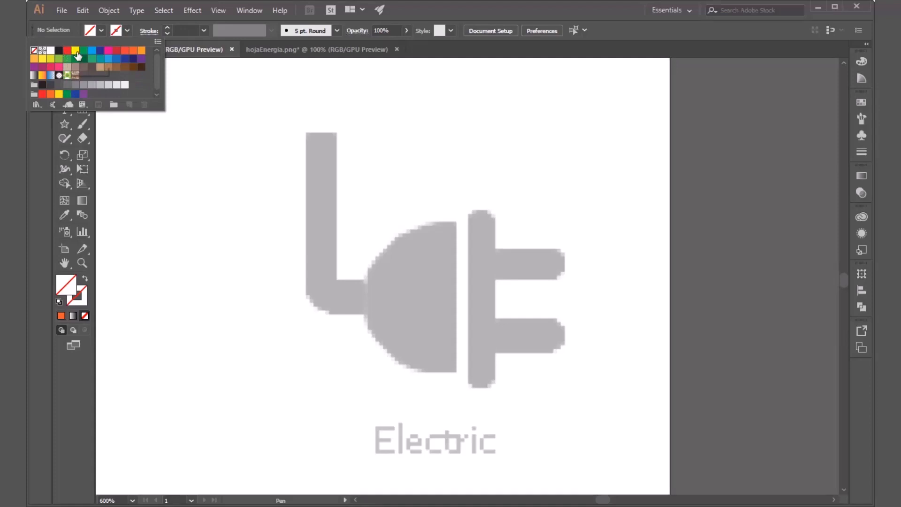
click(114, 51)
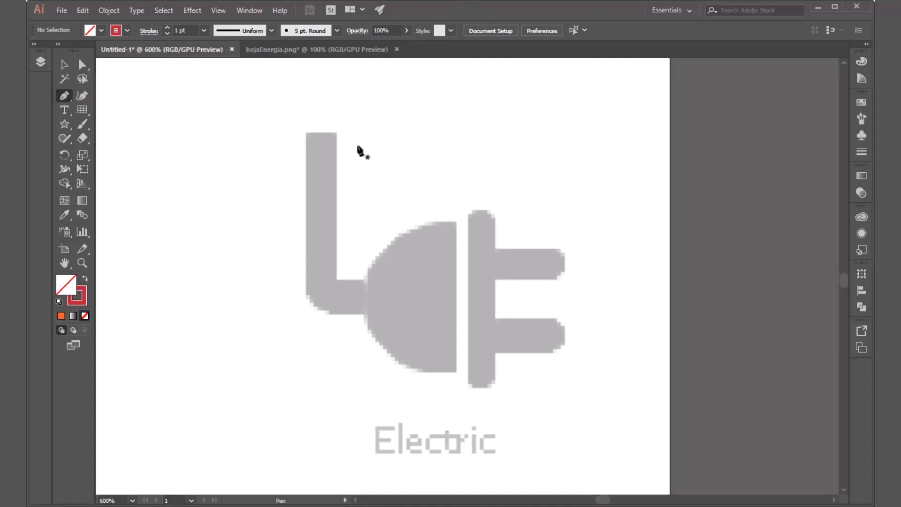
Step: Draw an L-shaped path along the middle of the plug's cable, ending at the plug body, and set its stroke to 6 pt
click(320, 132)
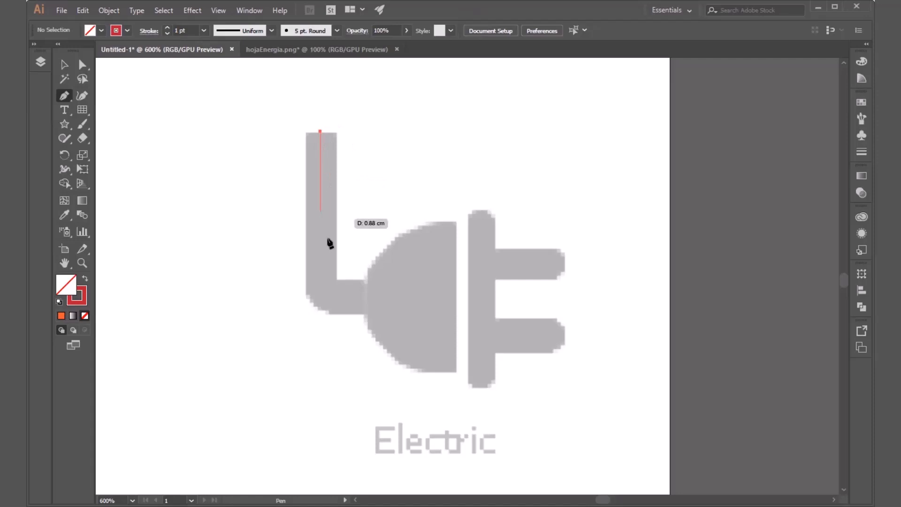
shift+click(320, 300)
click(367, 299)
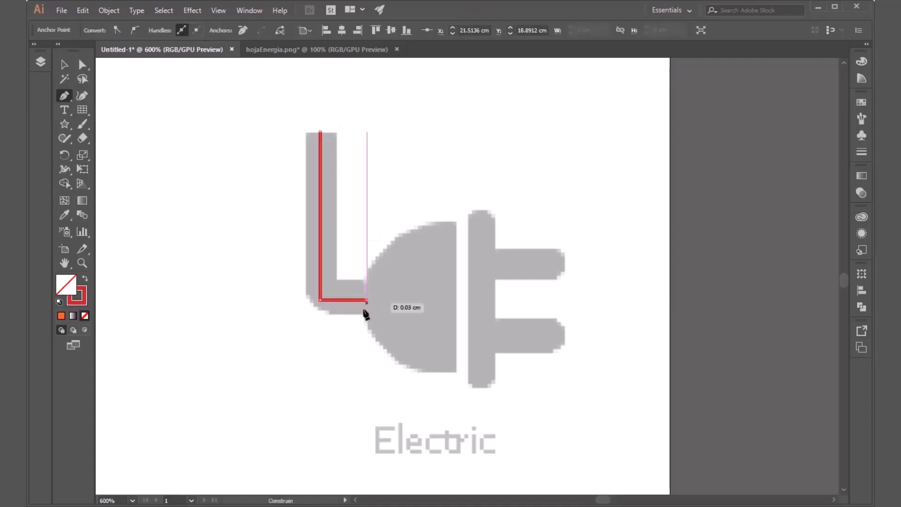
key(Escape)
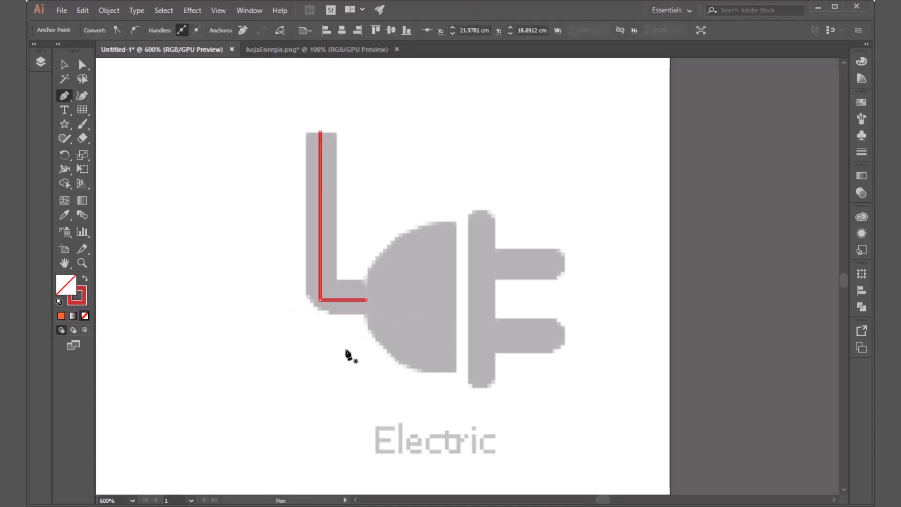
click(66, 65)
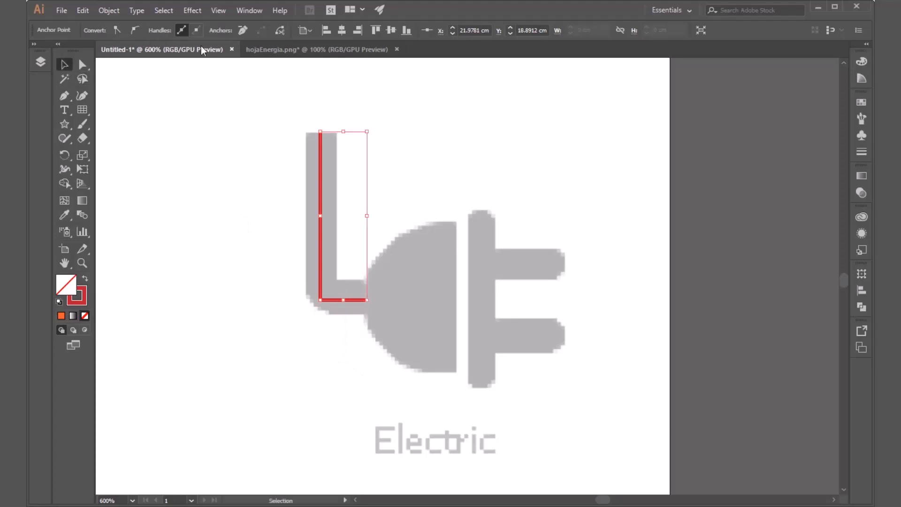
drag(404, 124, 270, 197)
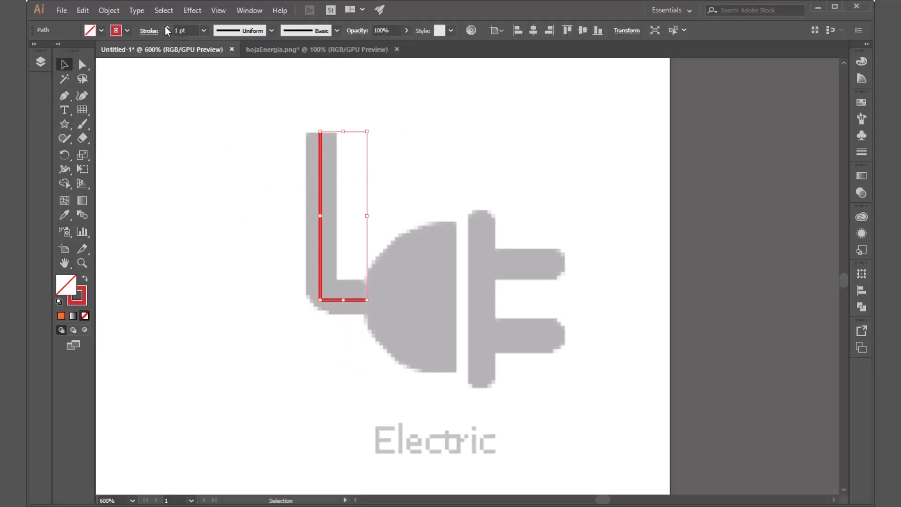
click(166, 27)
click(166, 27)
click(165, 27)
click(165, 27)
click(166, 27)
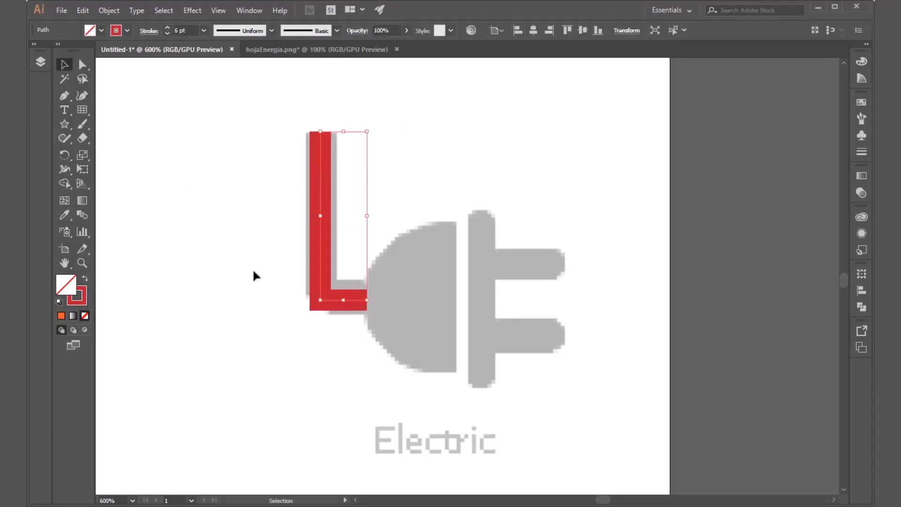
Step: Round the corner of the cable path to follow the template's bend and set its stroke to 9 pt
key(a)
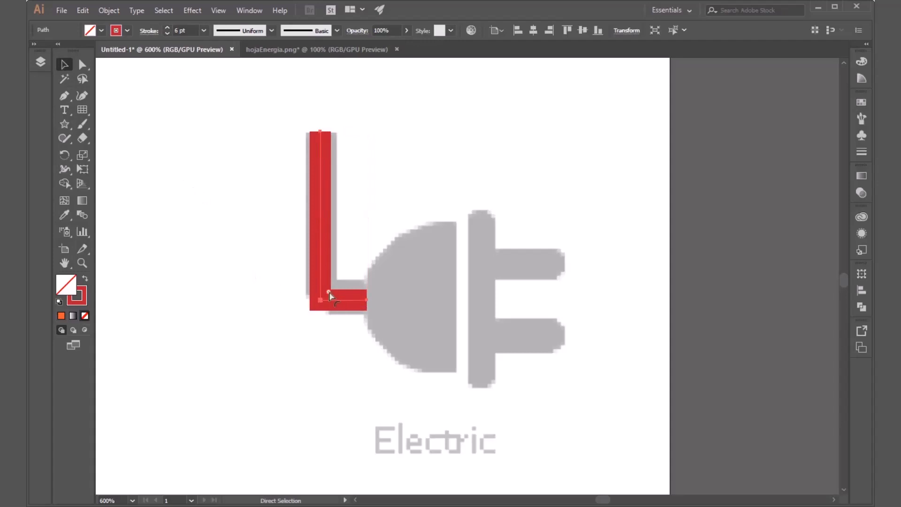
drag(329, 294, 359, 284)
key(v)
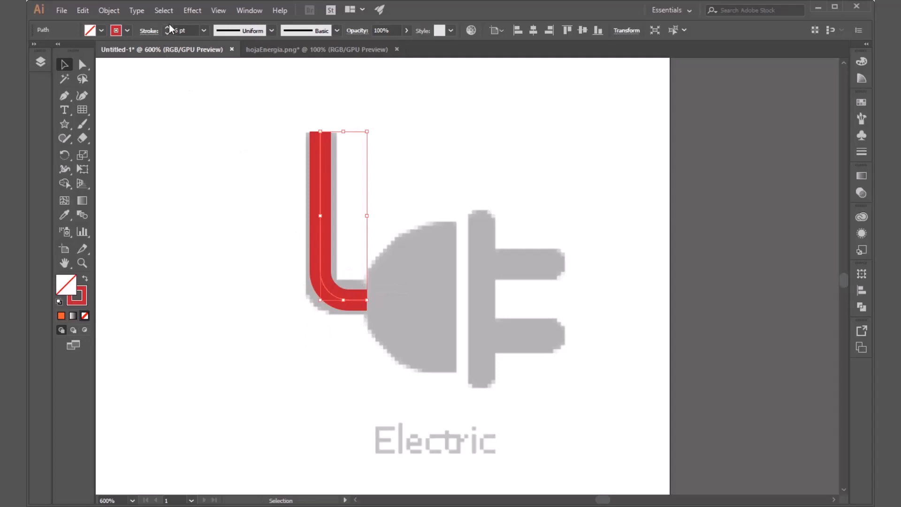
click(167, 27)
click(167, 27)
click(167, 27)
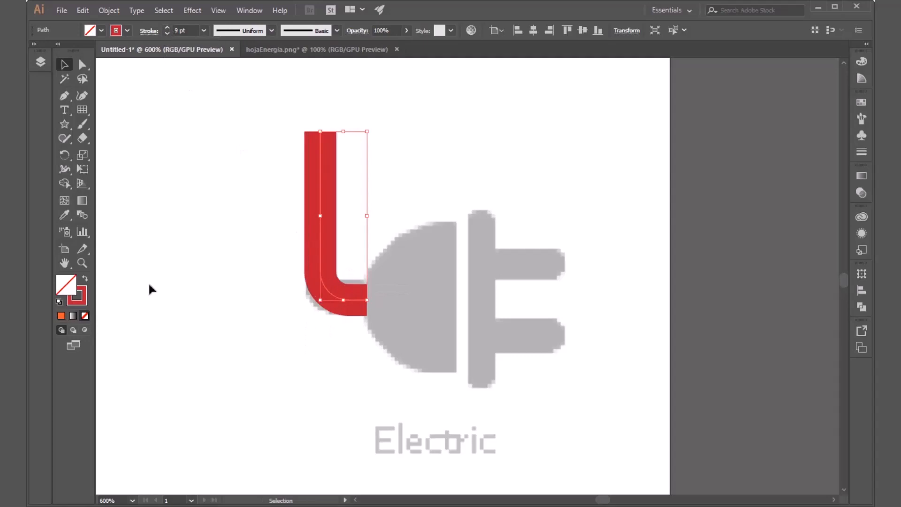
click(202, 320)
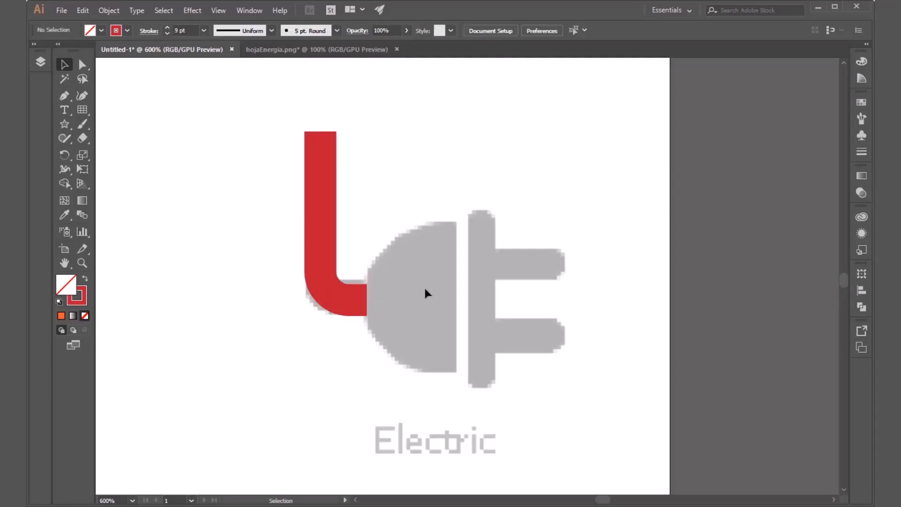
Step: Shift the cable path slightly upward so its horizontal part lines up with the template's cable, and deselect it
drag(350, 306, 346, 296)
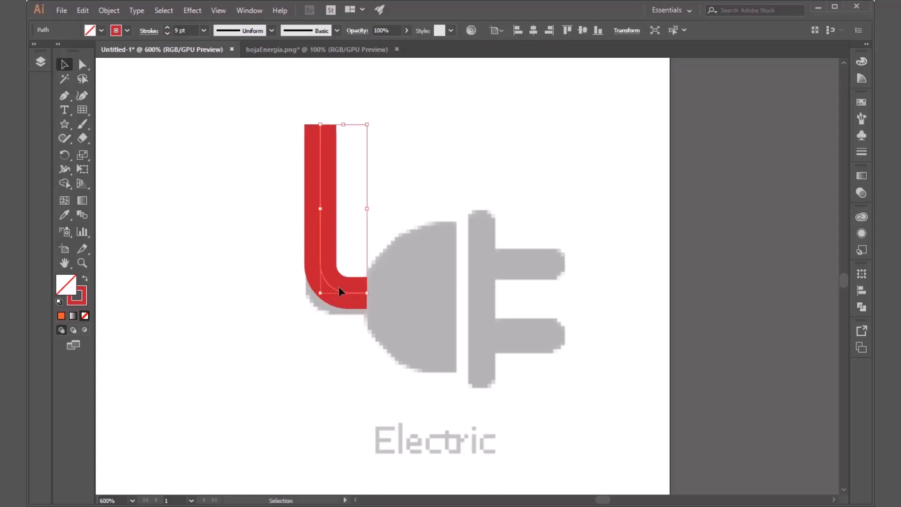
key(ctrl+z)
key(Up)
click(342, 352)
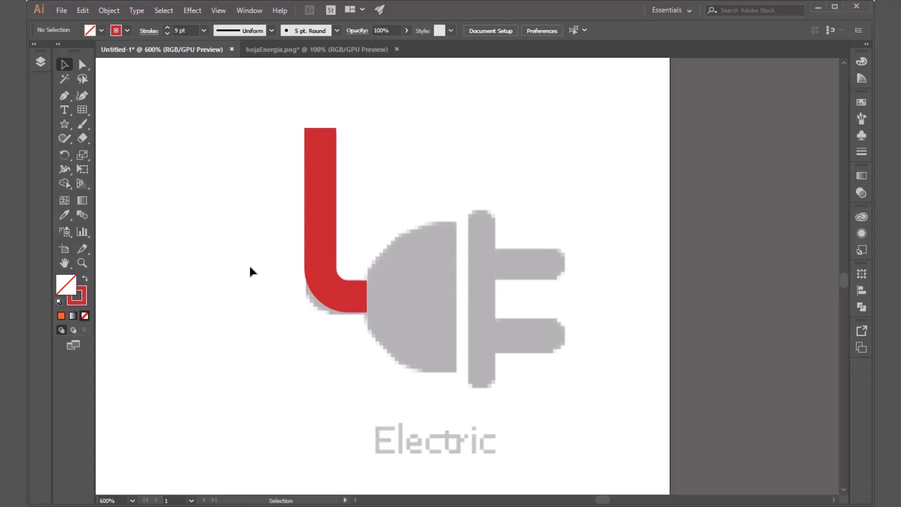
Step: Draw a circle centred near the flat edge of the plug body and give it a red fill with no stroke
click(66, 126)
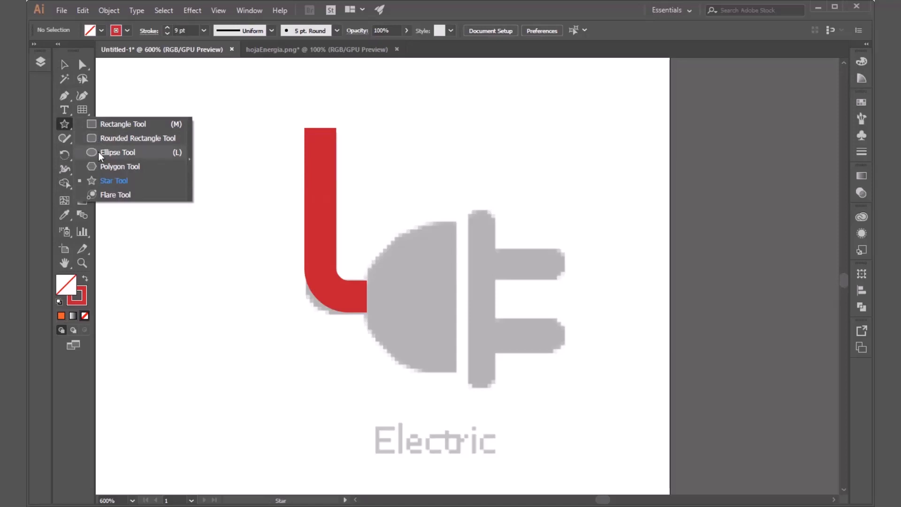
click(99, 153)
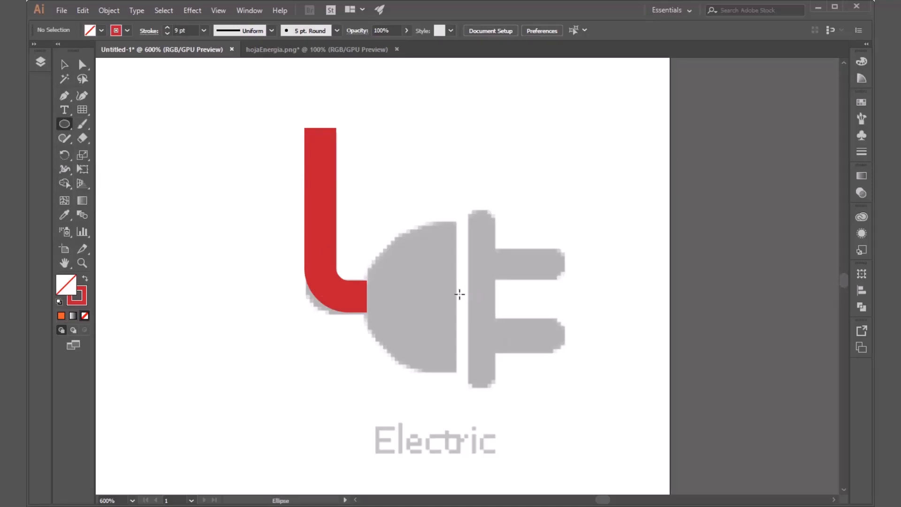
drag(464, 296, 438, 216)
click(101, 31)
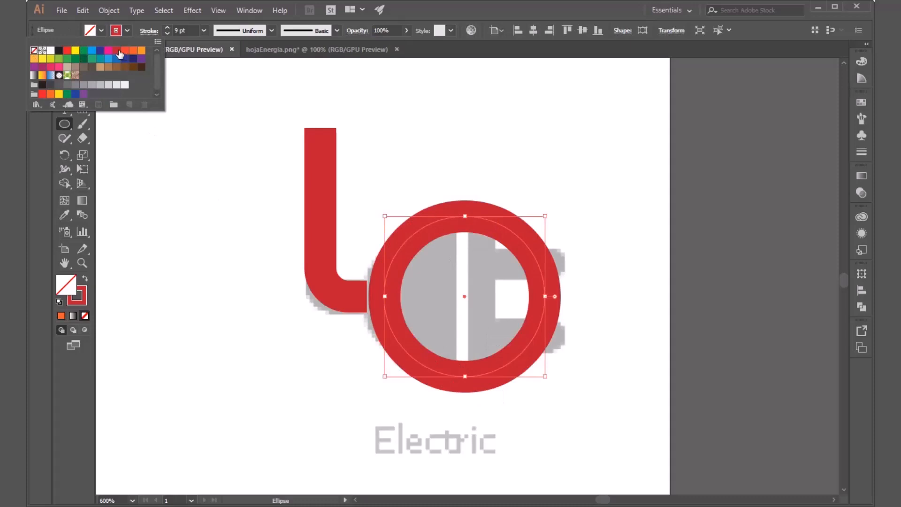
click(118, 52)
click(126, 31)
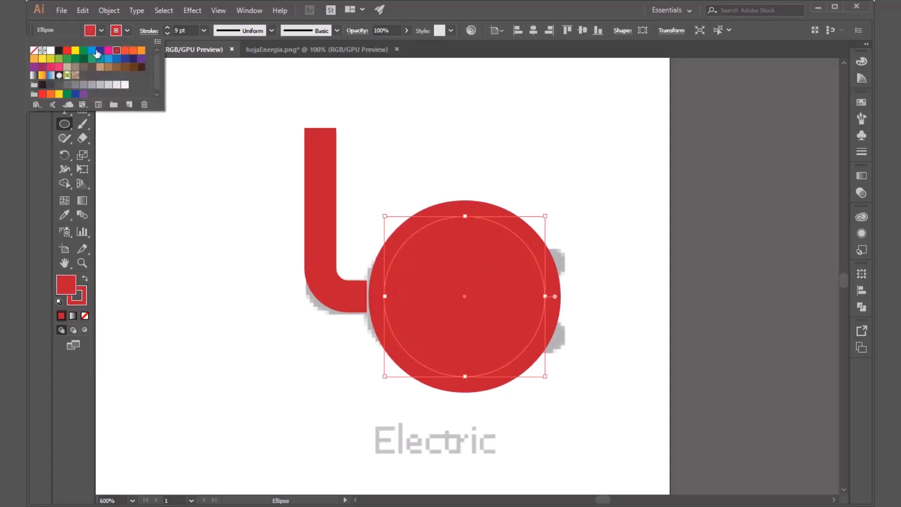
click(34, 50)
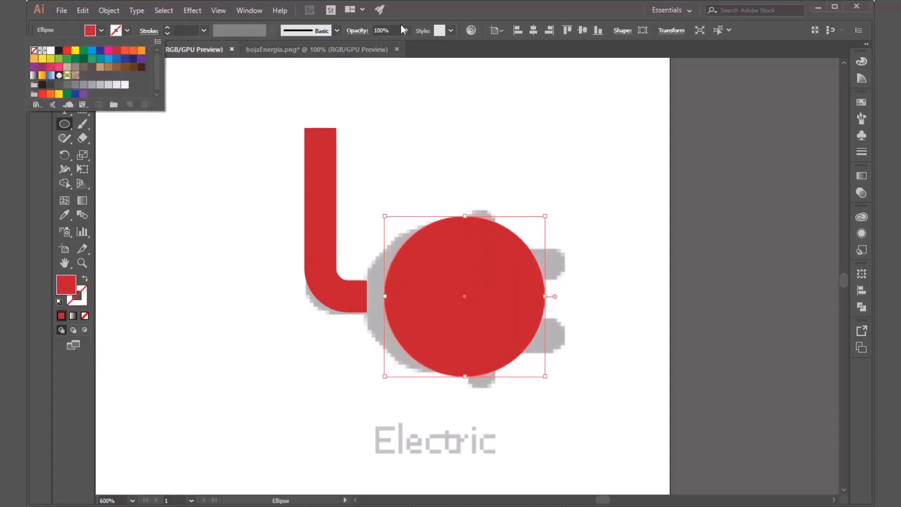
Step: Move the red circle so that its curved edge matches the rounded back of the template's plug body
key(v)
mouse_move(445, 324)
mouse_down()
mouse_move(439, 333)
mouse_move(428, 326)
mouse_up()
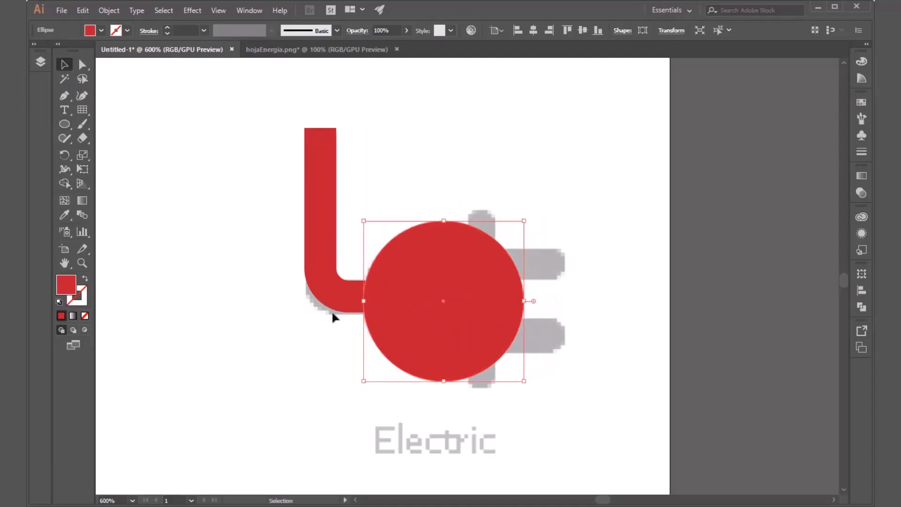
click(314, 372)
Step: Draw a red rectangle from the circle's vertical centre line over its right half, extending past the circle's top and bottom, and select it
click(426, 322)
click(64, 124)
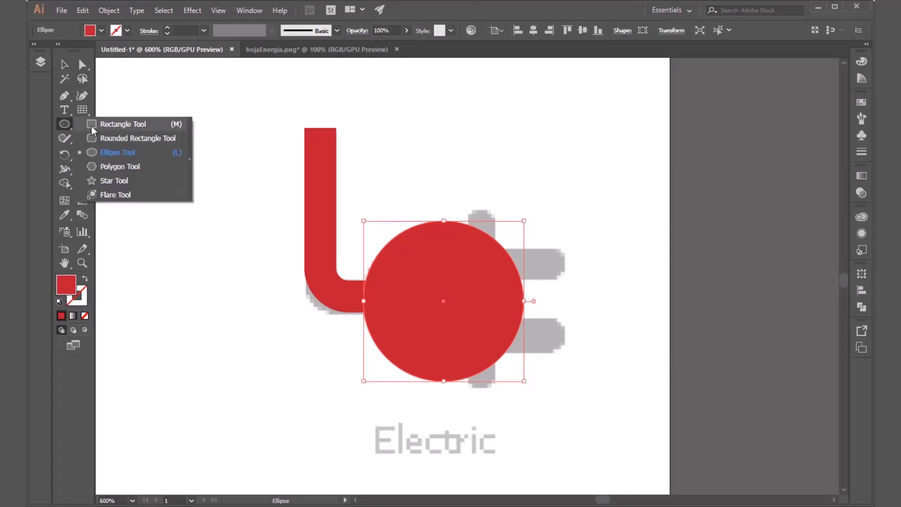
click(93, 124)
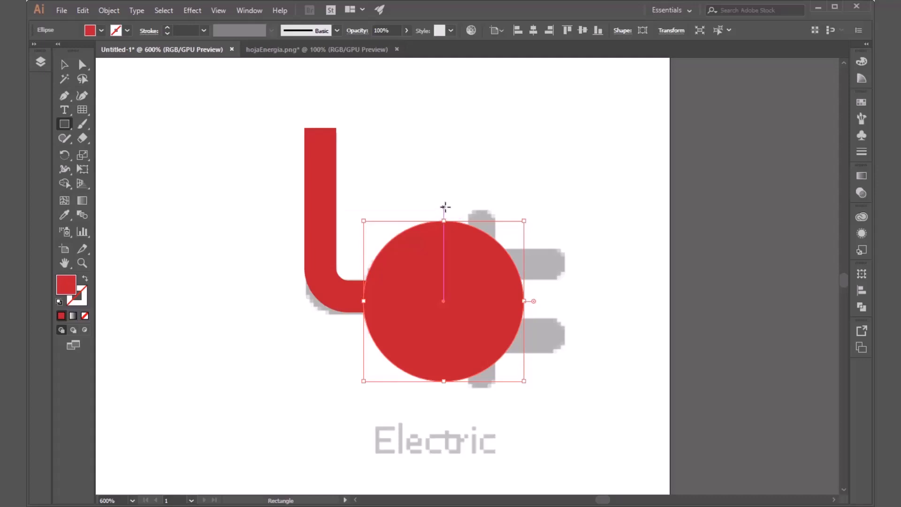
drag(445, 206, 532, 411)
key(v)
click(601, 359)
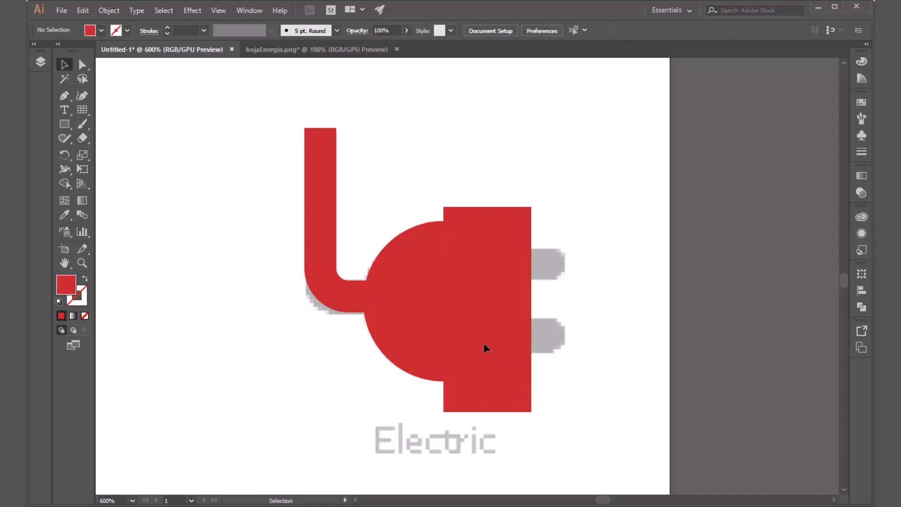
click(516, 332)
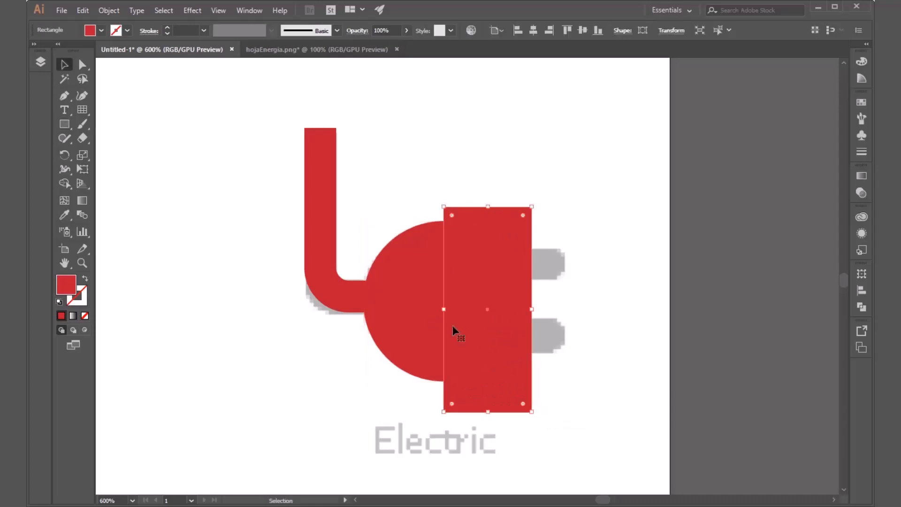
Step: Fill the rectangle covering the circle's right half with blue and deselect everything
click(101, 31)
click(92, 50)
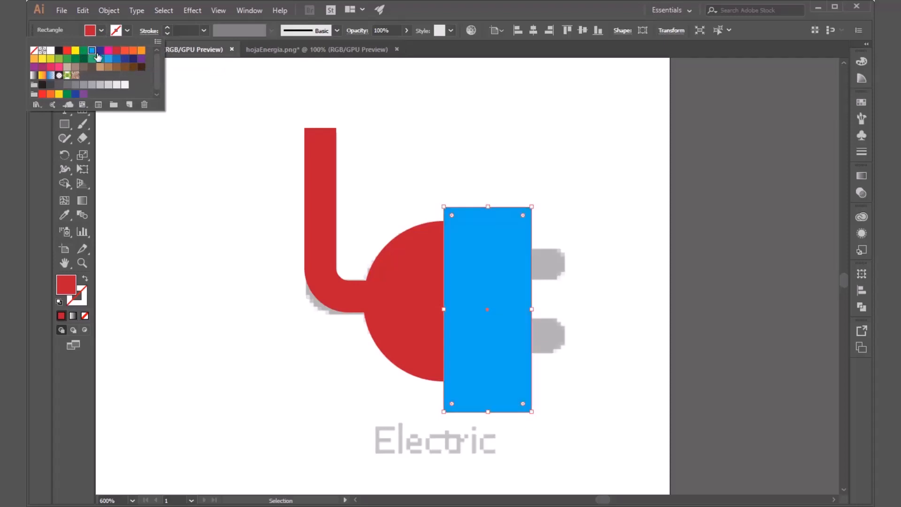
click(413, 302)
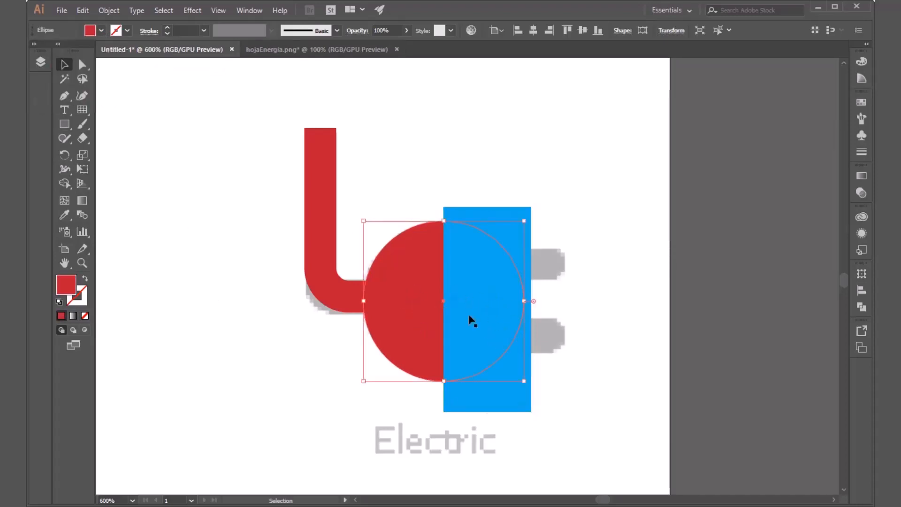
click(607, 235)
Step: Select the circle and blue rectangle, and remove the rectangle with the circle's right half using Shape Builder
click(508, 284)
click(412, 295)
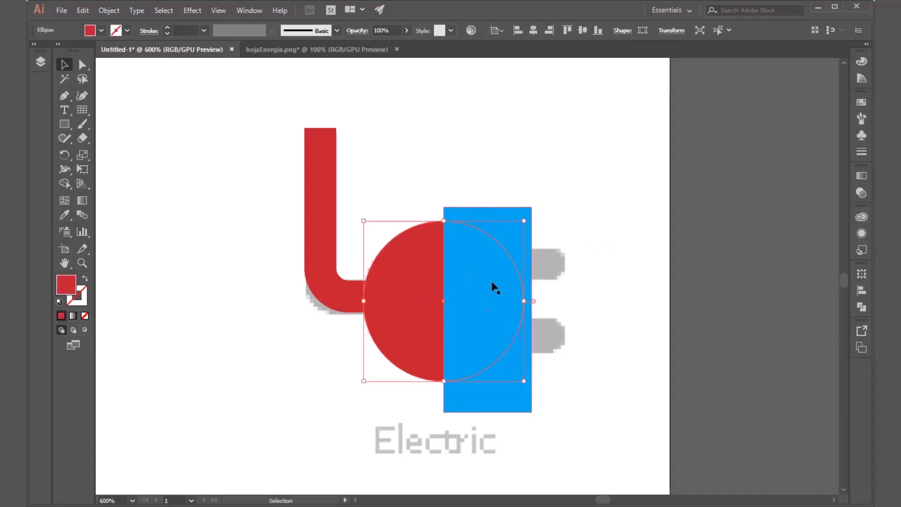
click(491, 288)
drag(561, 198, 412, 331)
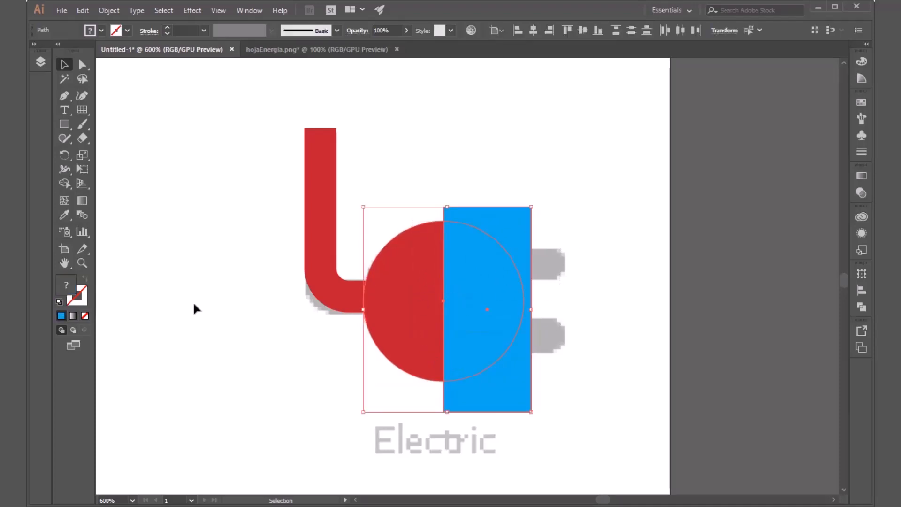
click(65, 184)
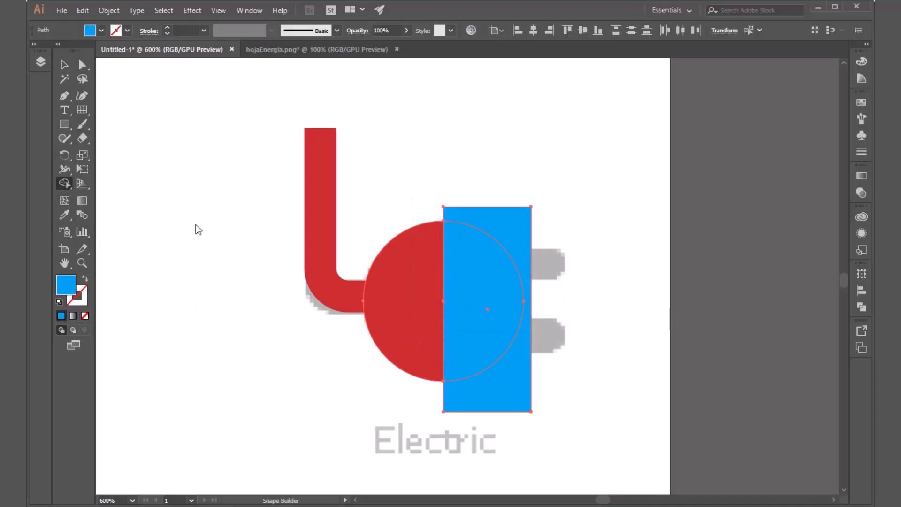
alt+click(518, 248)
alt+click(485, 358)
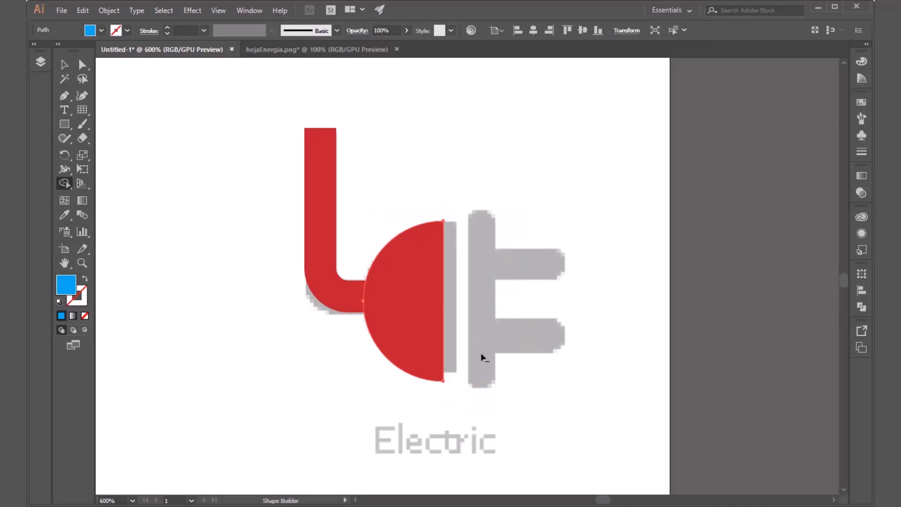
key(v)
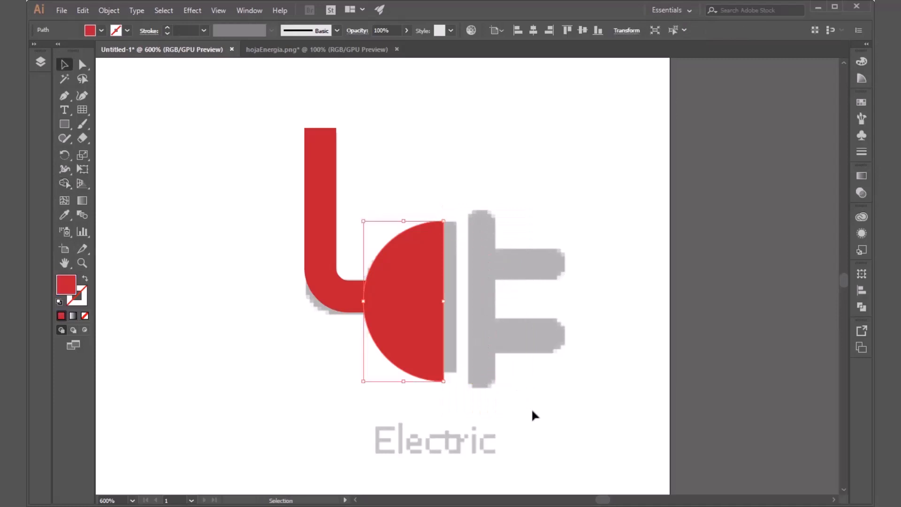
click(531, 407)
Step: Stretch the red half circle's flat side horizontally to the flat edge of the template's plug body
click(417, 322)
drag(443, 297, 457, 298)
click(586, 368)
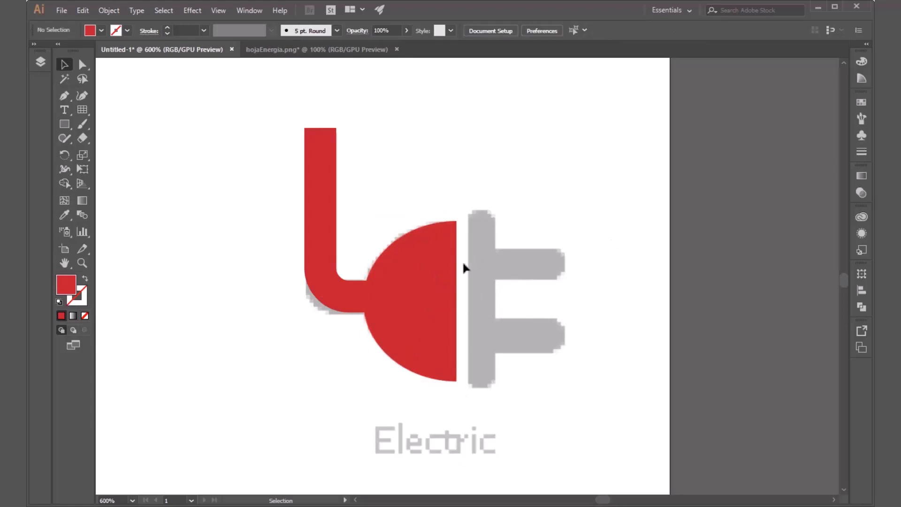
Step: Draw a straight vertical Pen path along the centre of the template's vertical bar beside the plug body
click(64, 95)
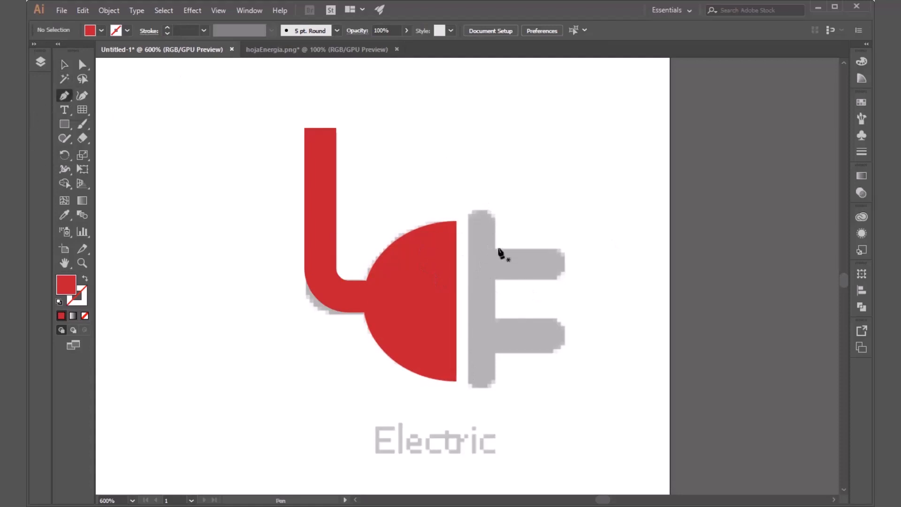
click(480, 216)
click(480, 381)
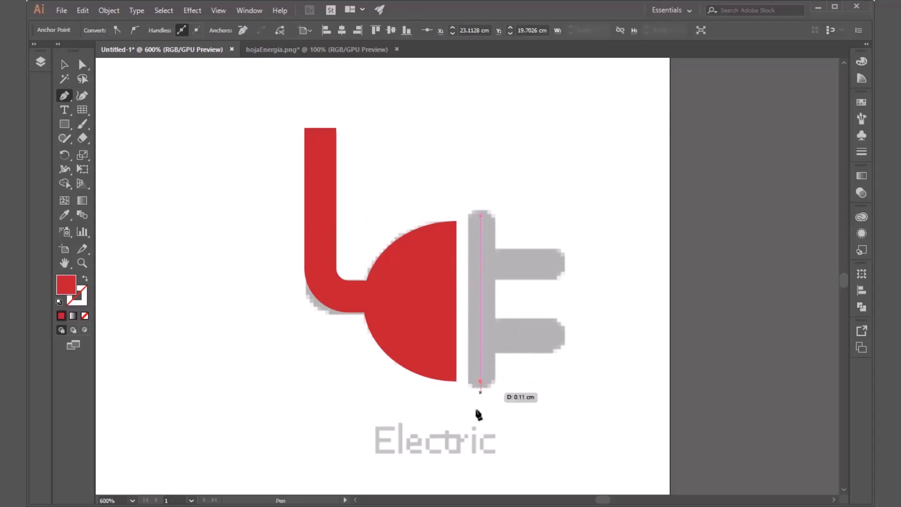
key(Escape)
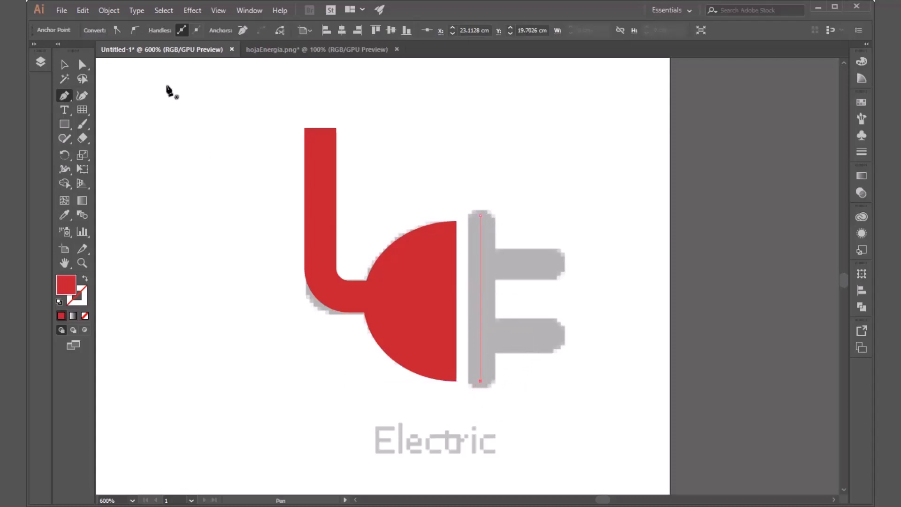
click(64, 64)
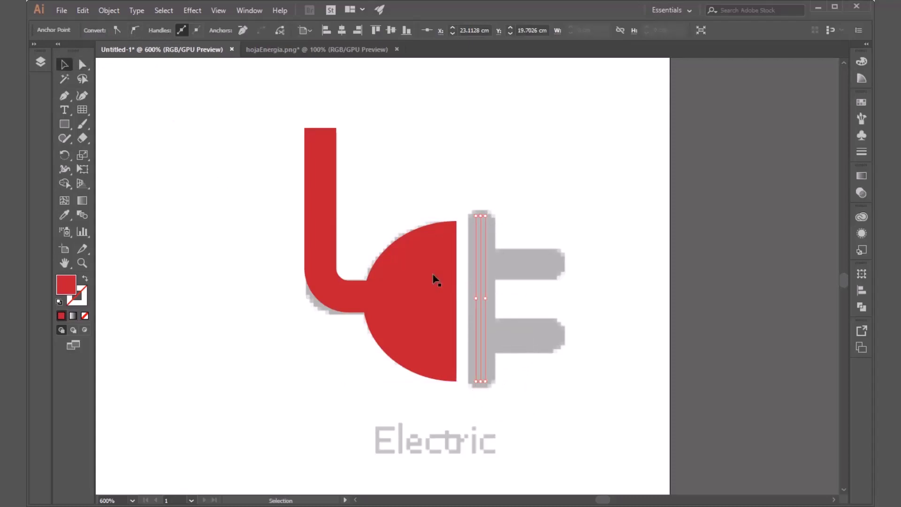
click(469, 327)
Step: Remove the vertical path's fill and give it a red stroke of 7 pt
click(102, 30)
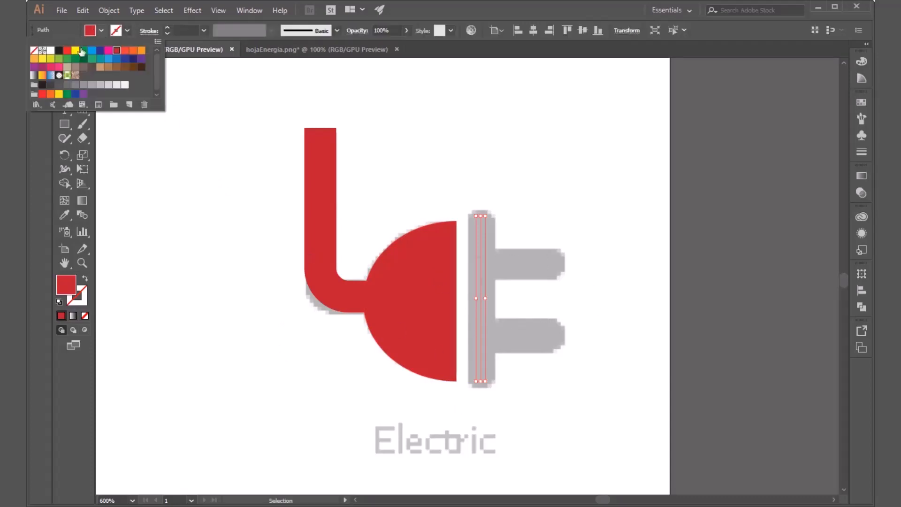
click(34, 49)
click(130, 30)
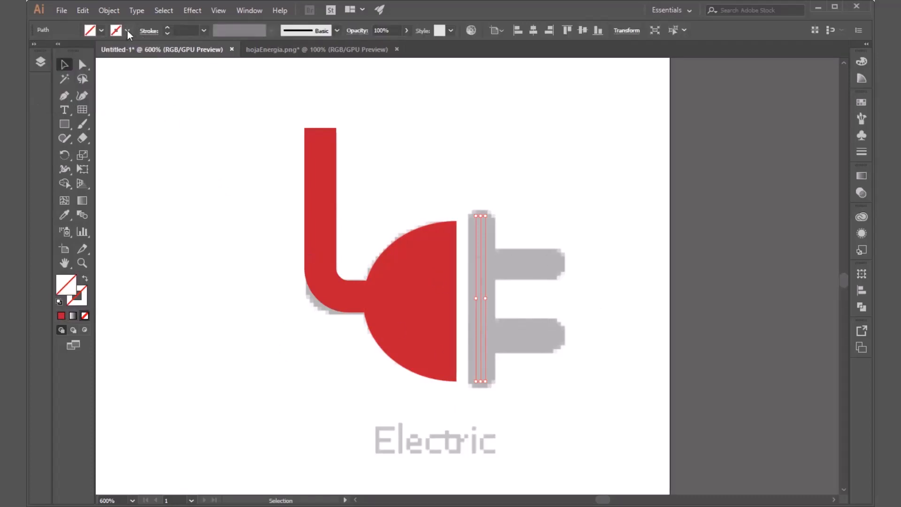
click(127, 30)
click(115, 52)
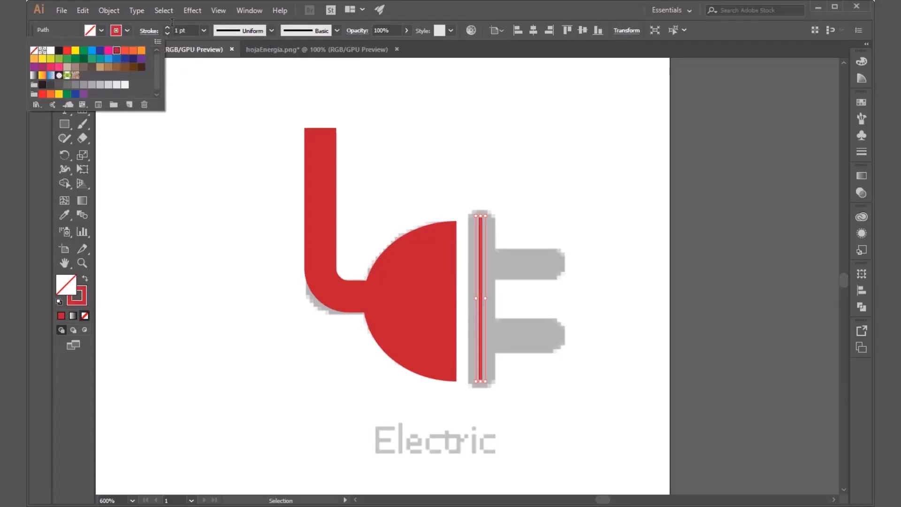
click(167, 28)
click(167, 28)
click(167, 28)
click(167, 29)
click(167, 28)
click(167, 28)
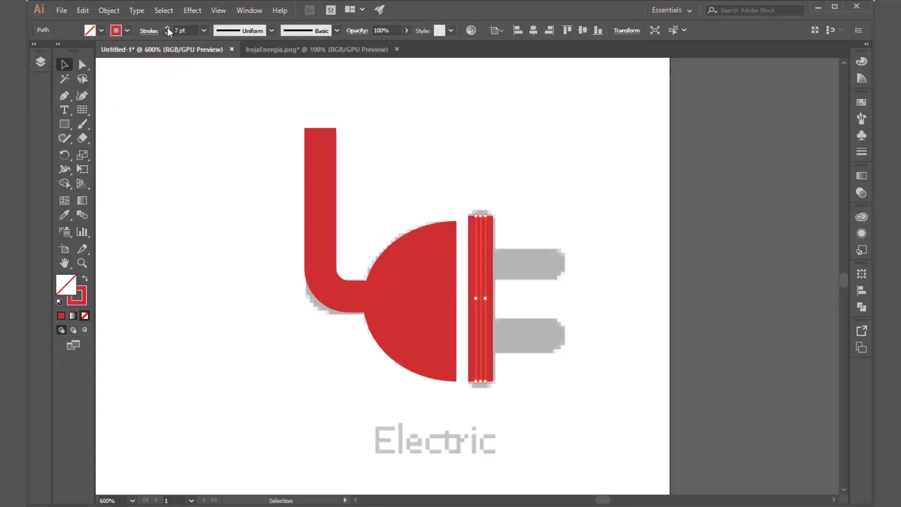
Step: Give the vertical bar's stroke round caps and deselect it
click(859, 152)
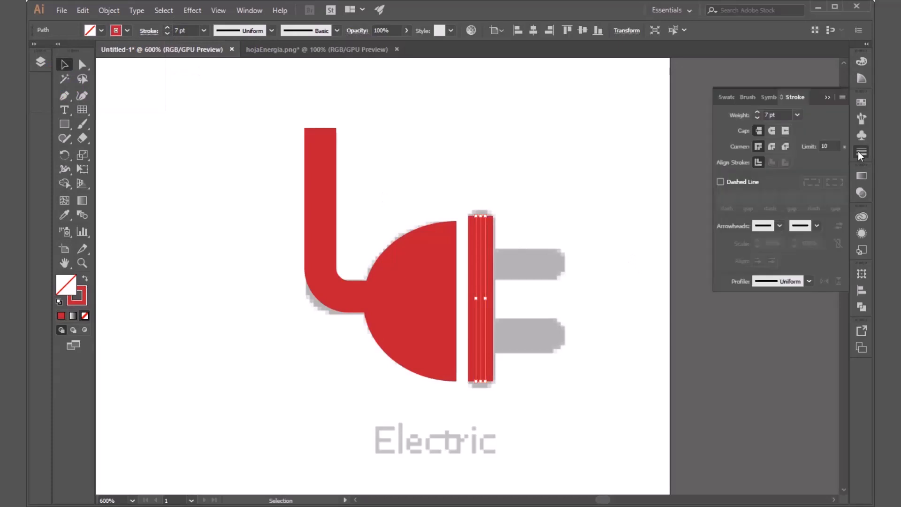
click(772, 132)
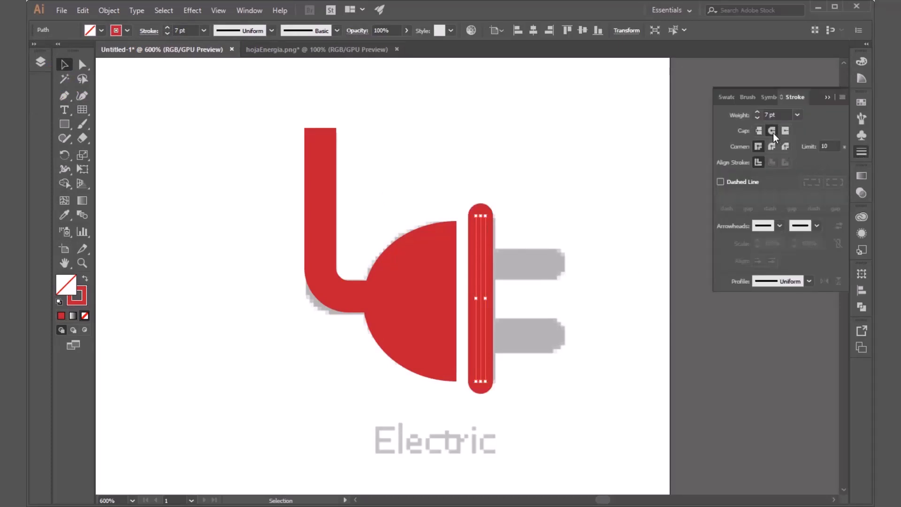
click(577, 327)
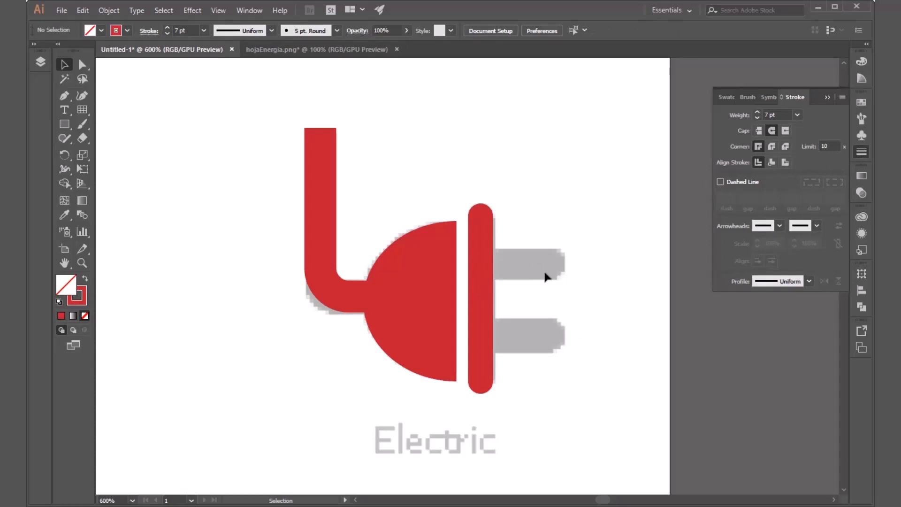
Step: Duplicate the rounded bar over the template's prongs and rotate the copy 90° to horizontal
click(480, 294)
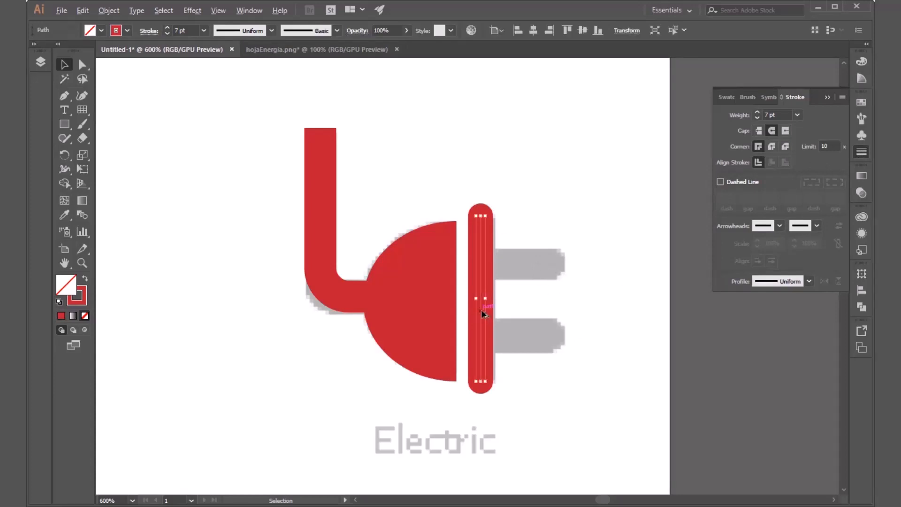
drag(483, 314, 539, 308)
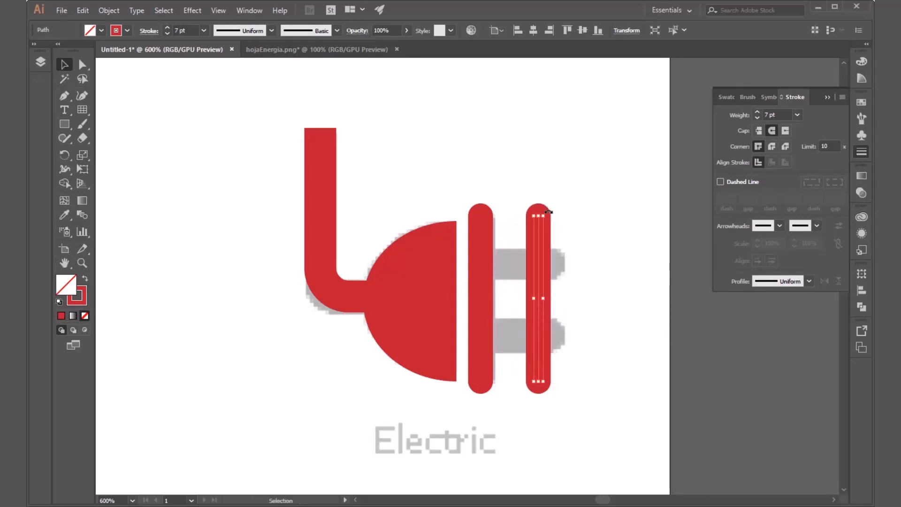
drag(547, 211, 610, 319)
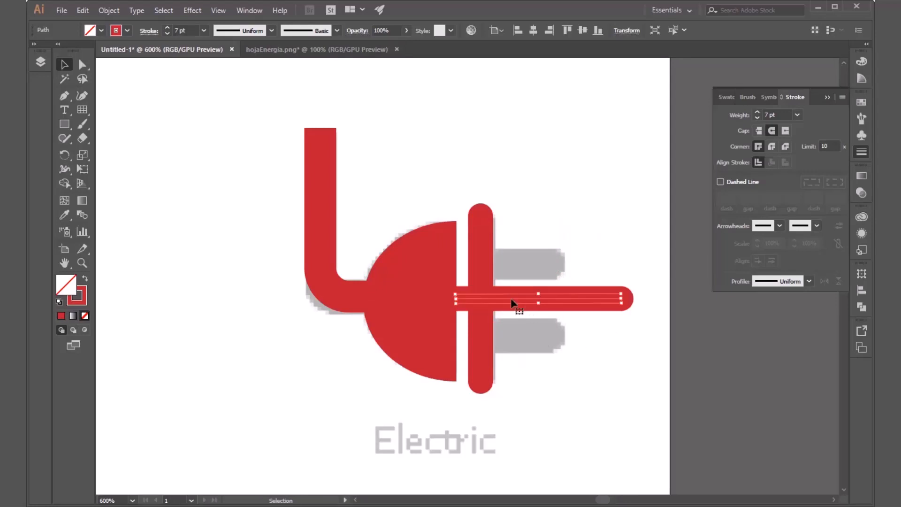
Step: Move the horizontal bar onto the template's upper prong and fit it to the prong's length, with an 8.278 pt stroke
drag(512, 303, 536, 266)
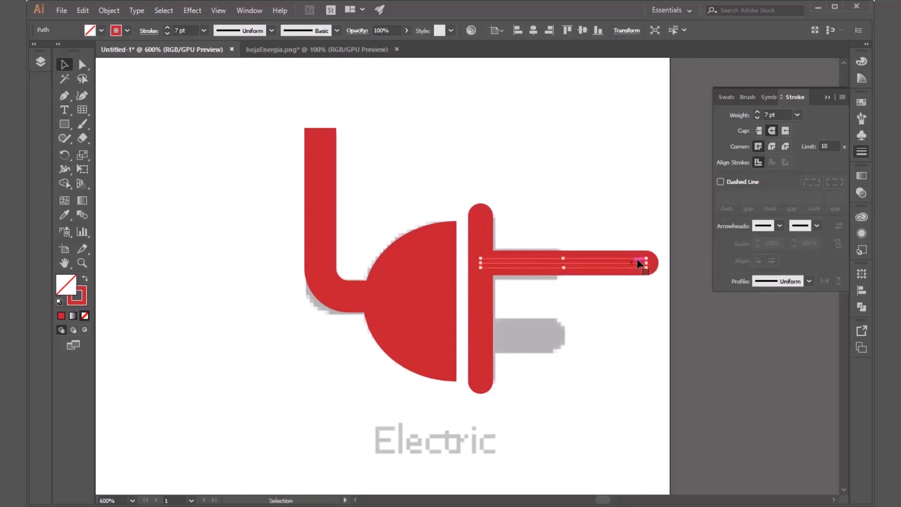
mouse_move(641, 263)
mouse_down()
mouse_move(649, 264)
mouse_move(520, 271)
mouse_move(520, 281)
mouse_move(489, 265)
mouse_up()
click(582, 296)
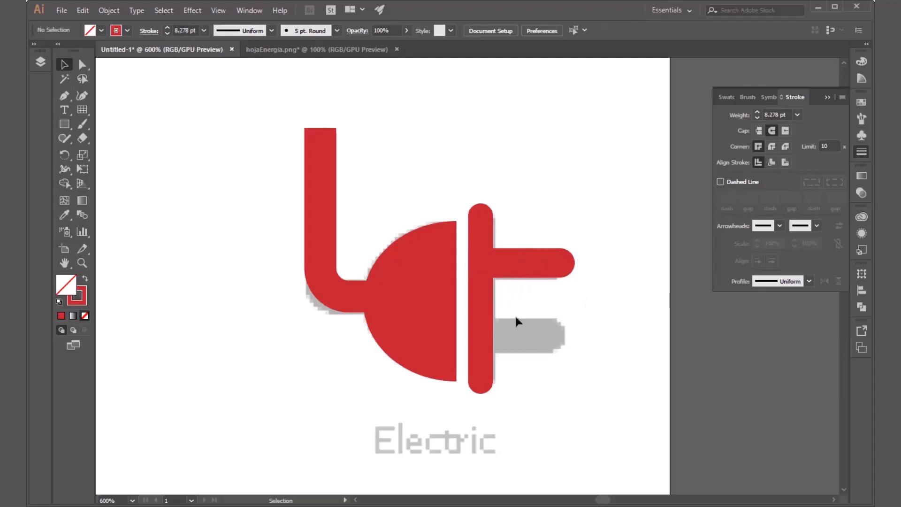
Step: Duplicate the upper red prong straight down onto the template's lower prong and deselect it
click(548, 266)
drag(548, 266, 544, 338)
click(575, 388)
key(ctrl+shift+F9)
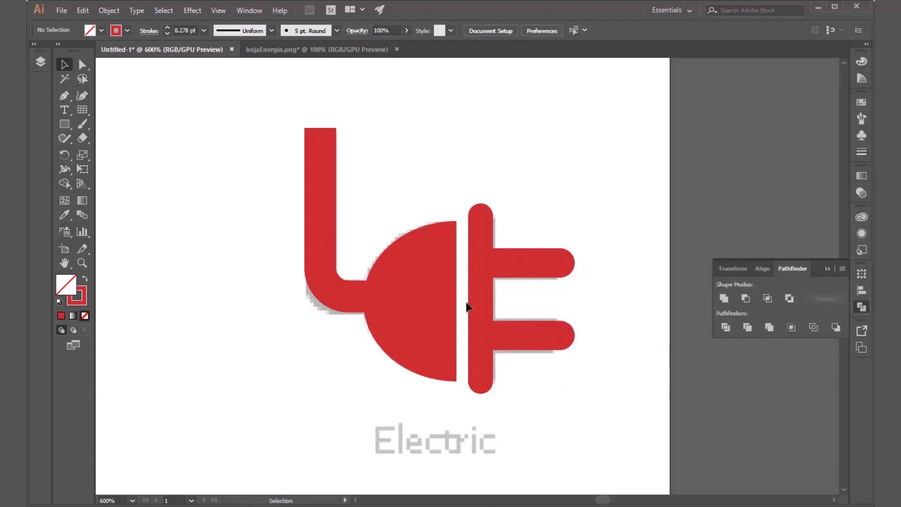
click(828, 268)
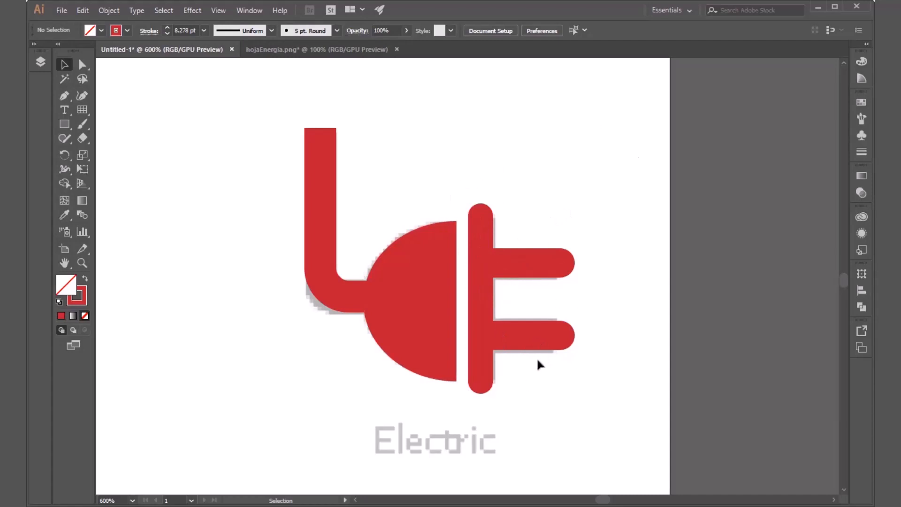
Step: Try to merge the plug's vertical bar and both prongs into one shape with Shape Builder
click(480, 398)
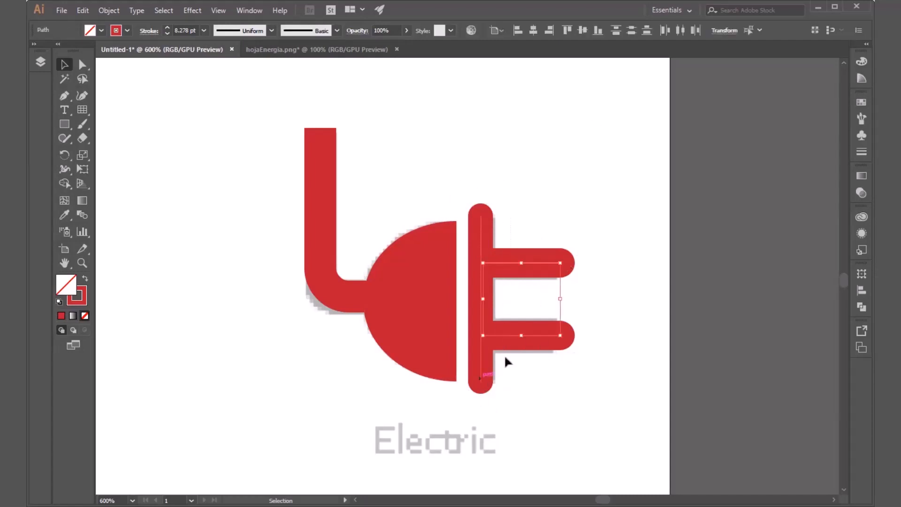
drag(590, 198, 477, 396)
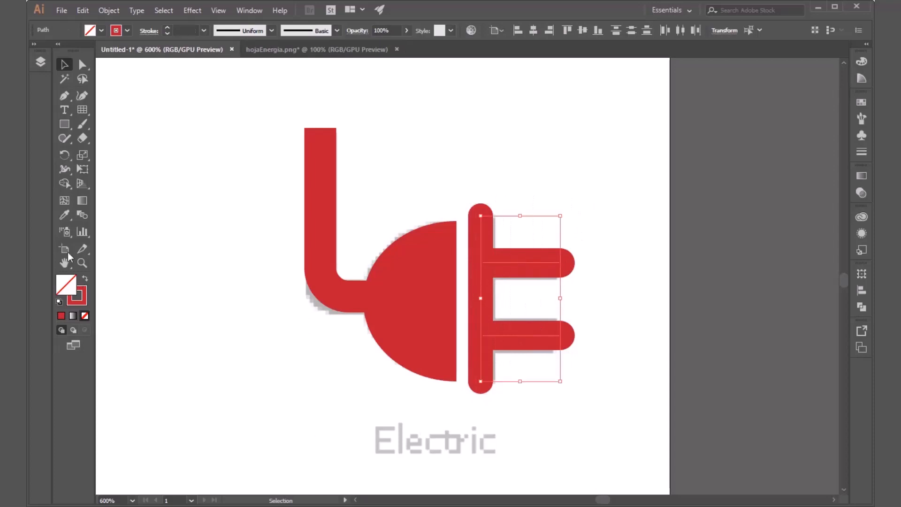
click(66, 184)
mouse_move(600, 224)
mouse_down()
mouse_move(551, 258)
mouse_move(499, 260)
mouse_move(482, 271)
mouse_move(480, 330)
mouse_move(554, 347)
mouse_up()
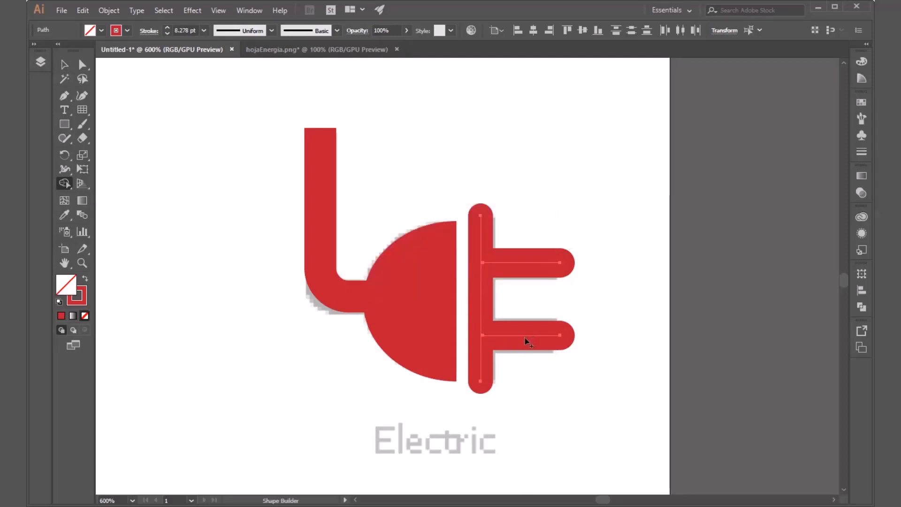
key(v)
click(561, 404)
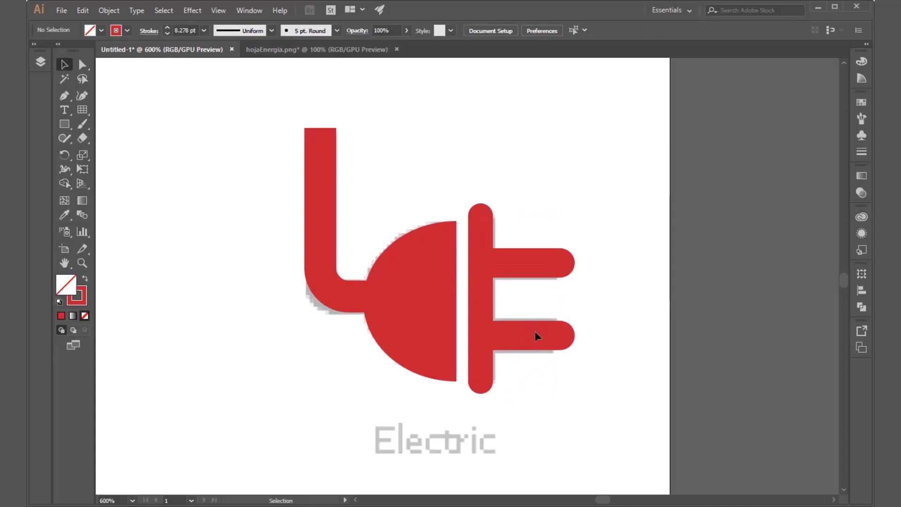
click(535, 334)
click(526, 268)
click(528, 262)
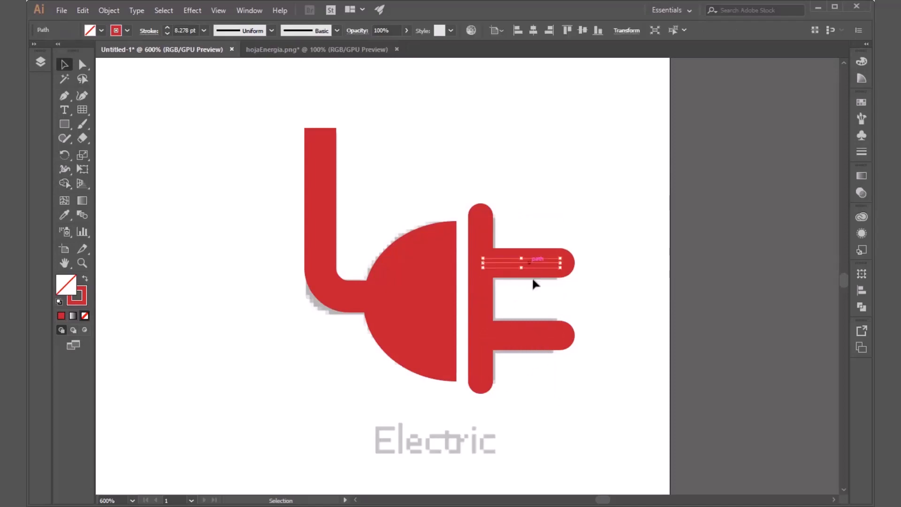
Step: Select the vertical bar and both prongs and try to combine them with the Pathfinder Unite operation
drag(594, 183, 478, 403)
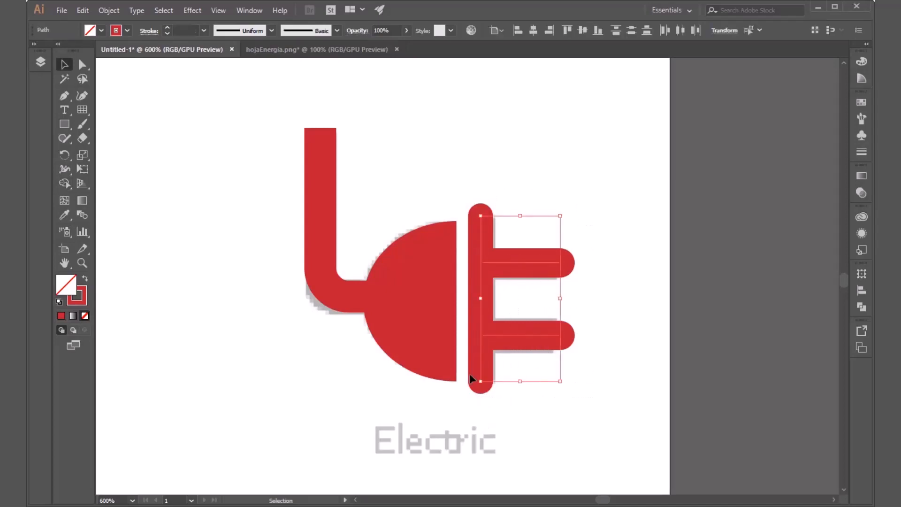
click(862, 306)
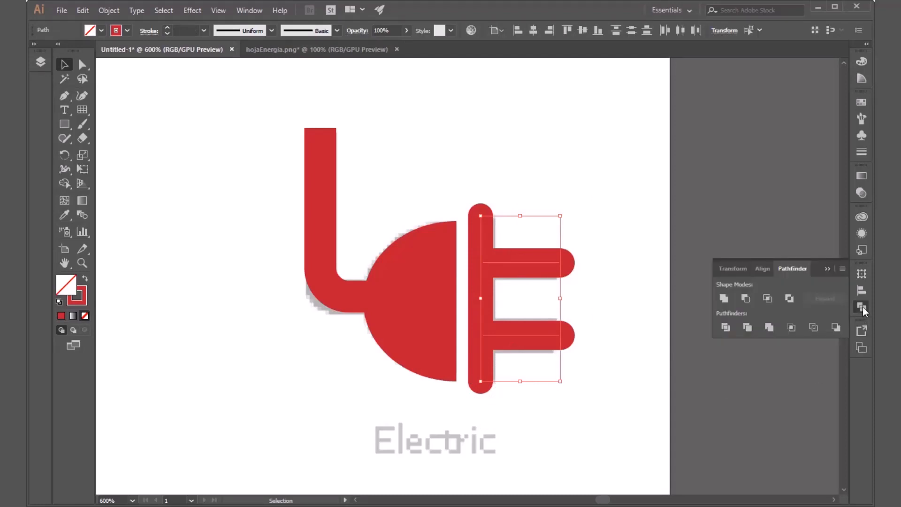
click(725, 300)
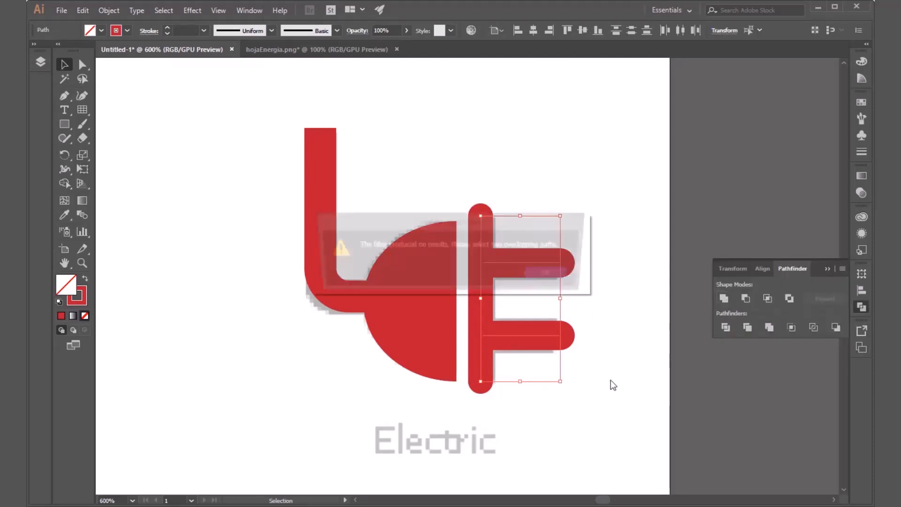
click(567, 274)
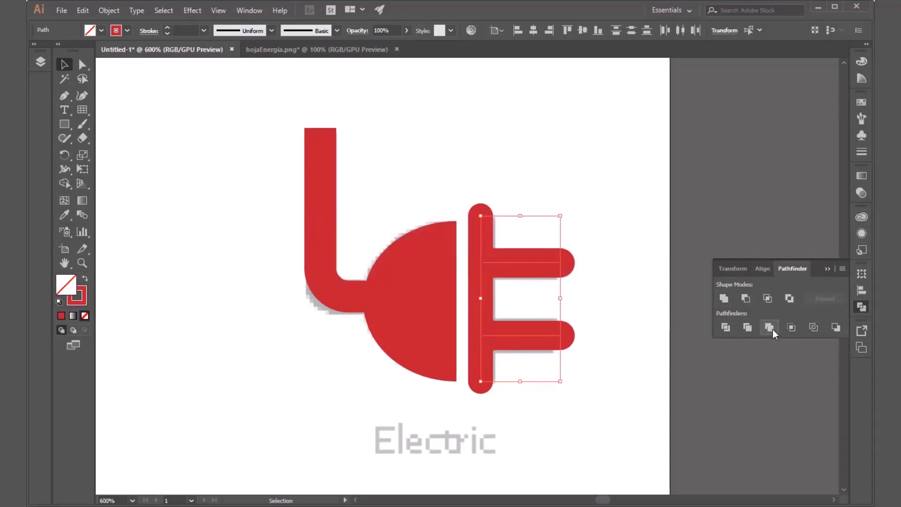
Step: Try to combine the selected vertical bar and both prongs with the Pathfinder Merge operation
click(772, 328)
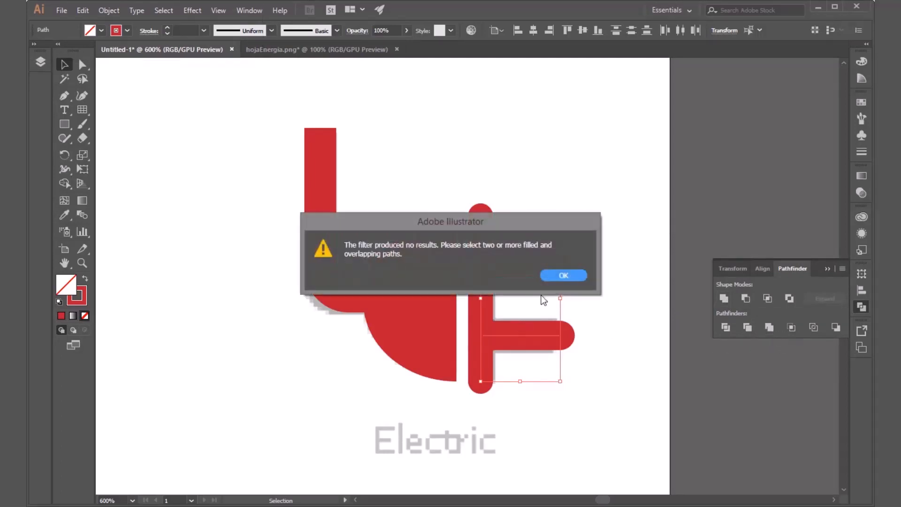
click(562, 275)
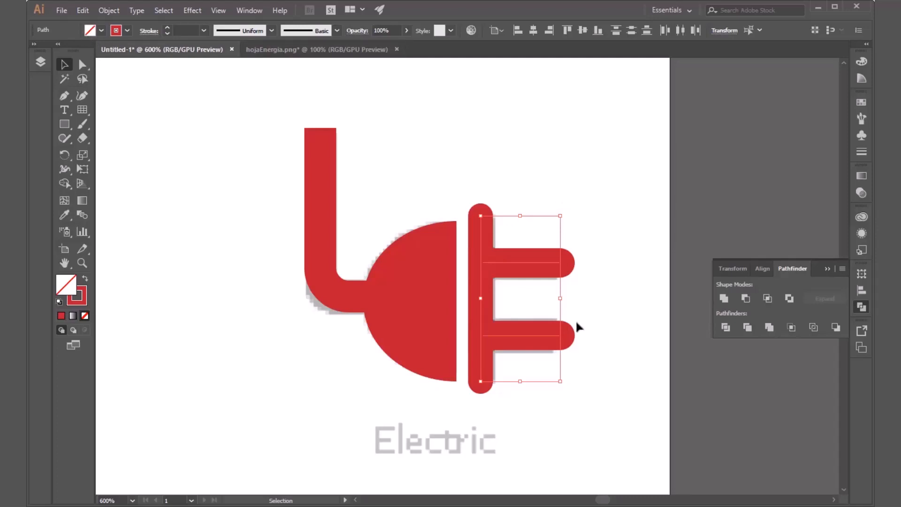
click(827, 271)
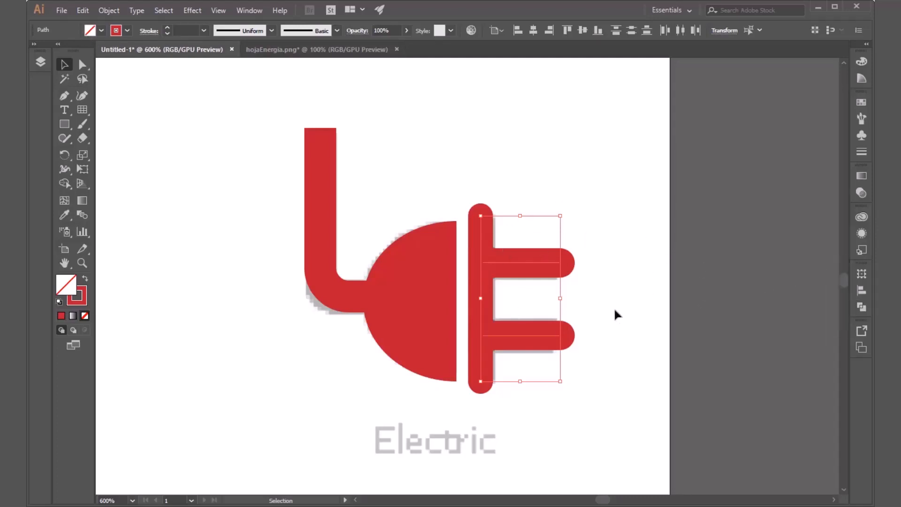
Step: Select the plug's vertical bar and both prongs and join their paths with the Join command
click(613, 307)
click(532, 269)
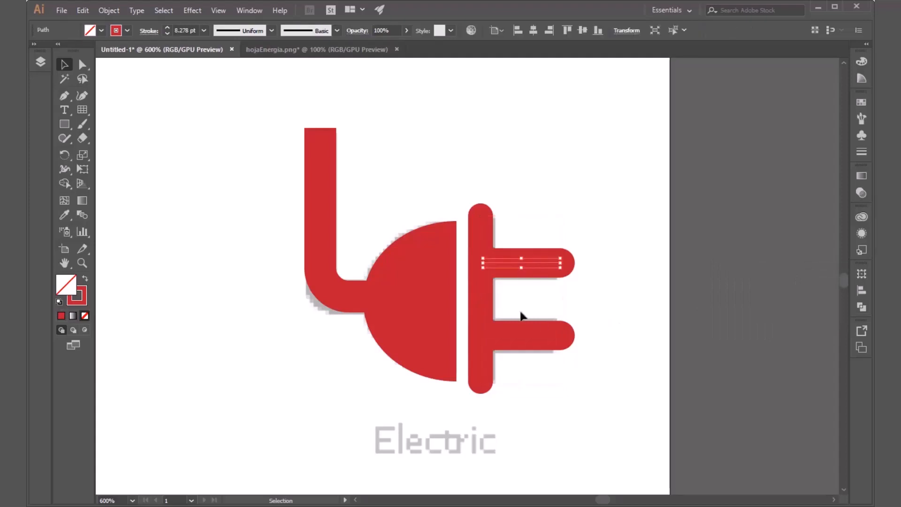
click(479, 315)
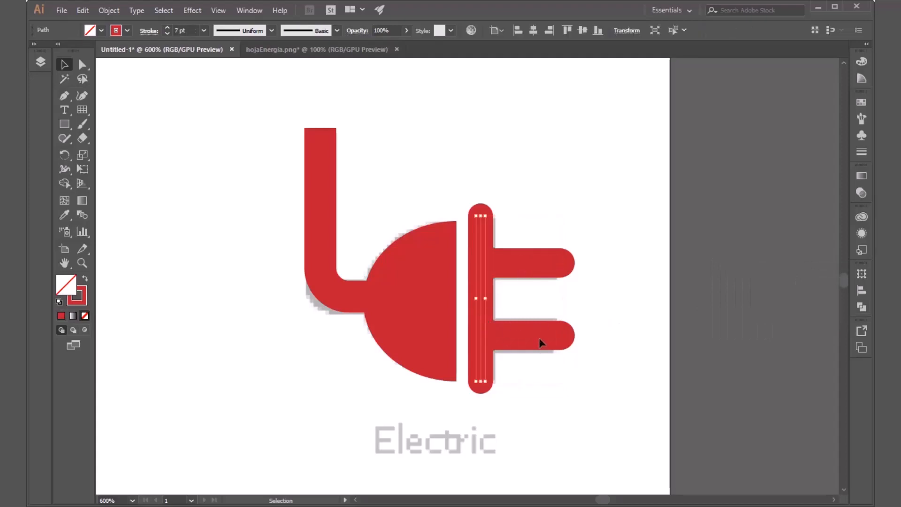
click(543, 336)
click(545, 394)
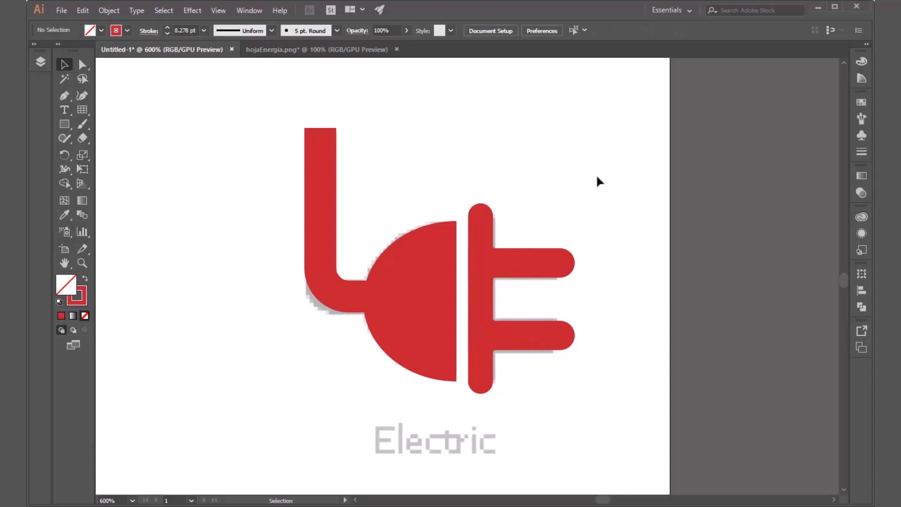
drag(597, 177, 477, 414)
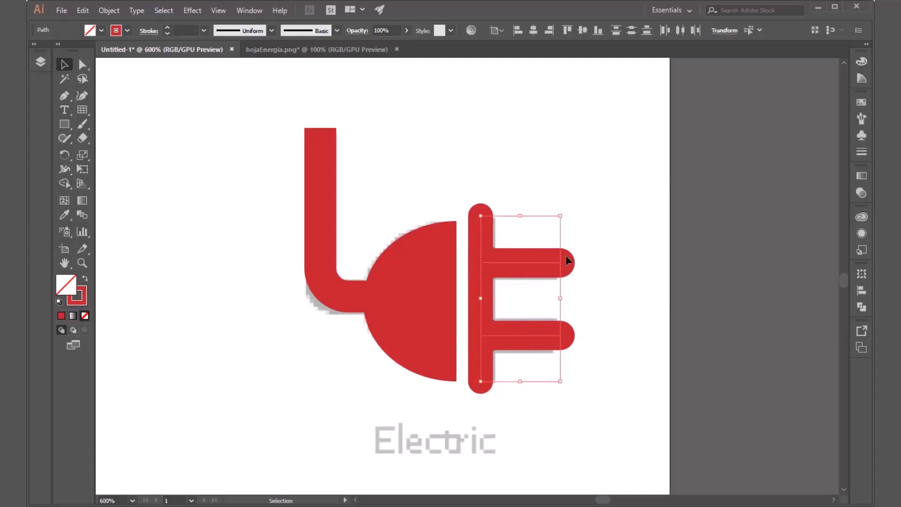
click(107, 10)
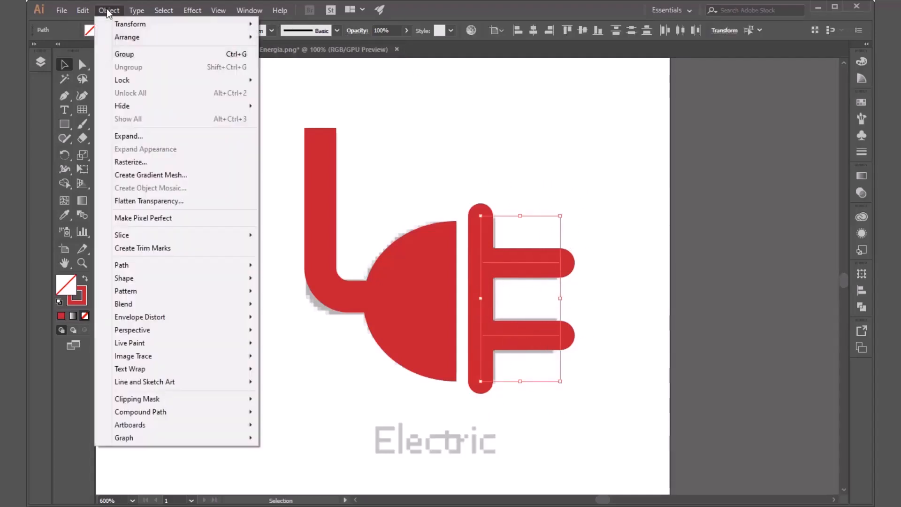
mouse_move(165, 265)
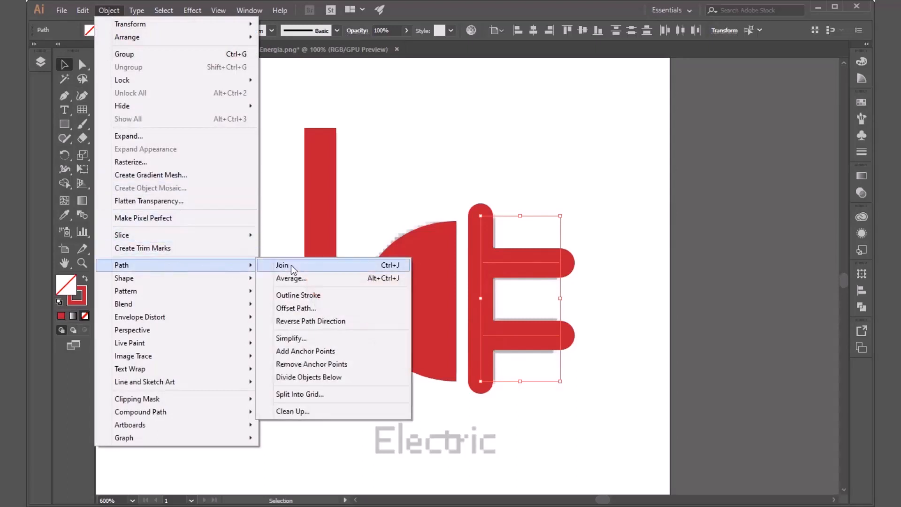
click(291, 265)
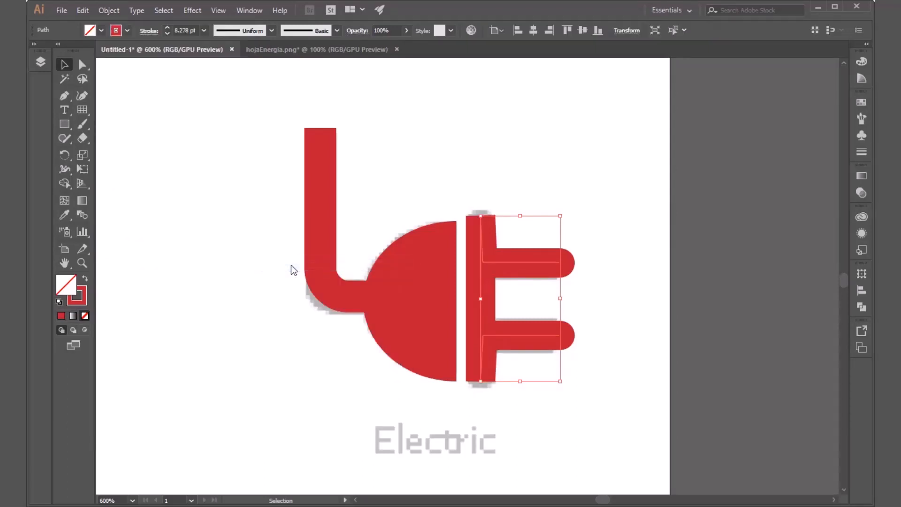
click(531, 295)
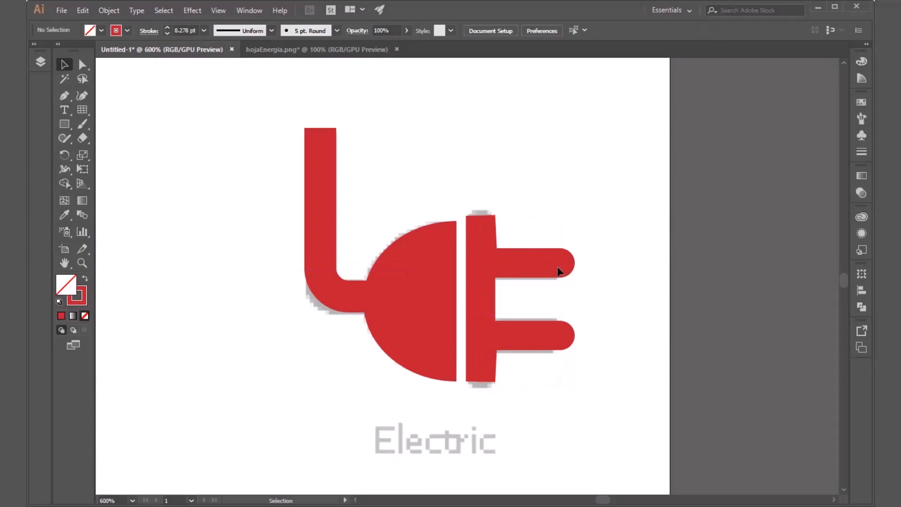
Step: Give the joined bar-and-prongs path a Round Join corner style and check that it selects as one object
click(536, 261)
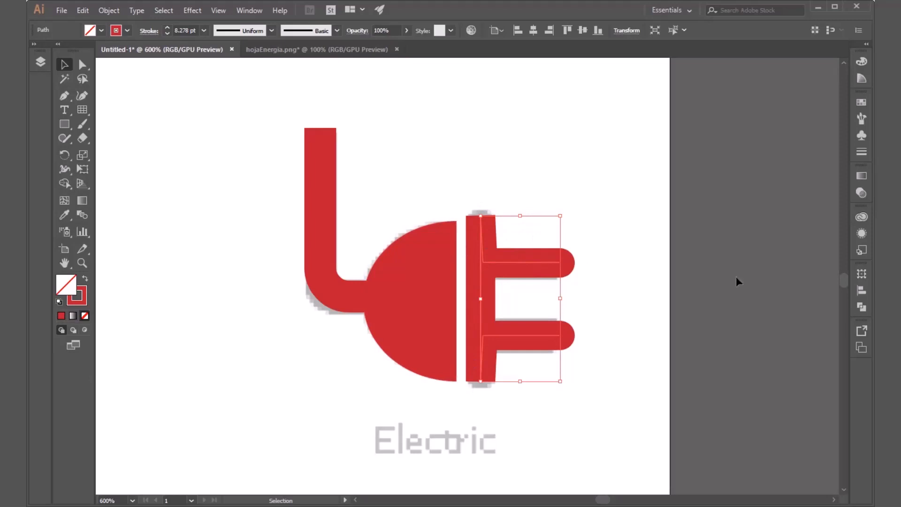
click(861, 152)
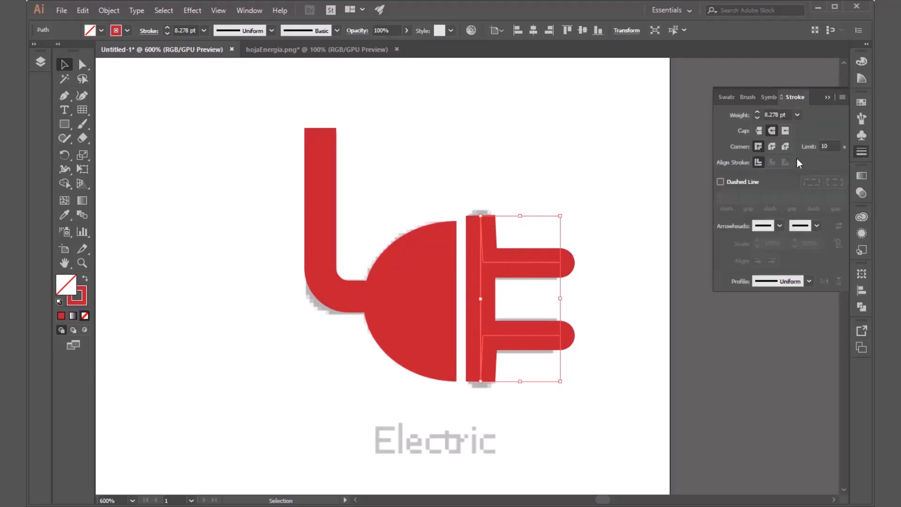
click(772, 146)
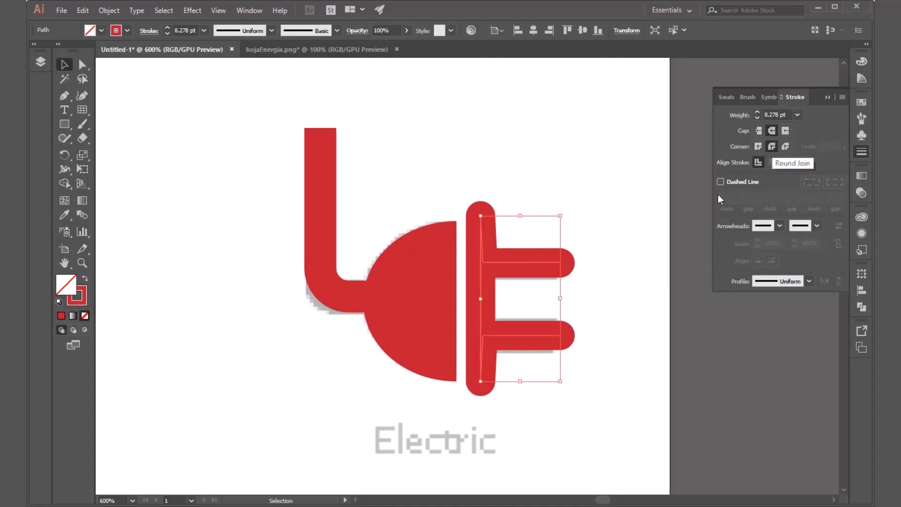
click(628, 254)
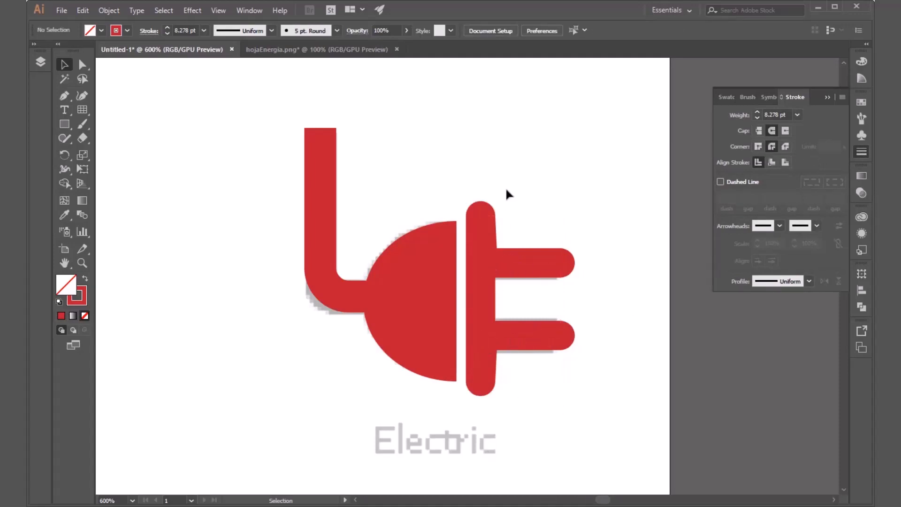
click(547, 263)
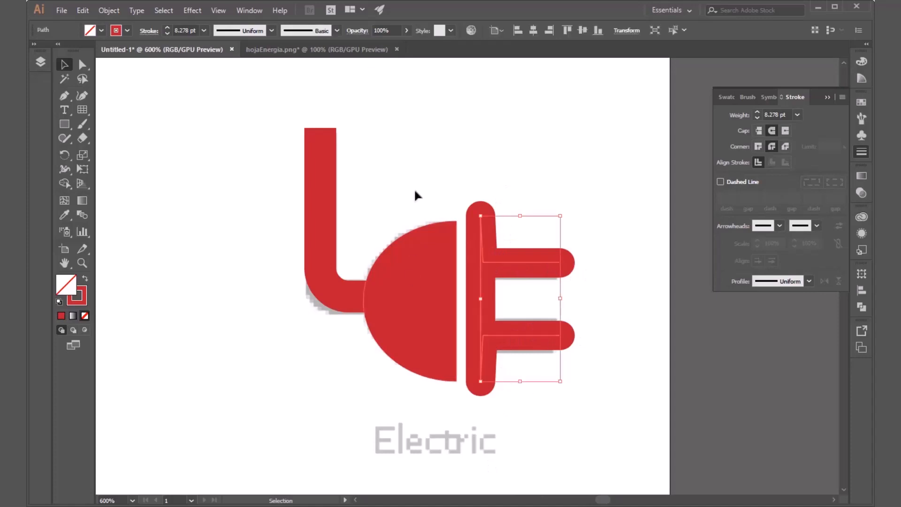
click(606, 176)
click(537, 269)
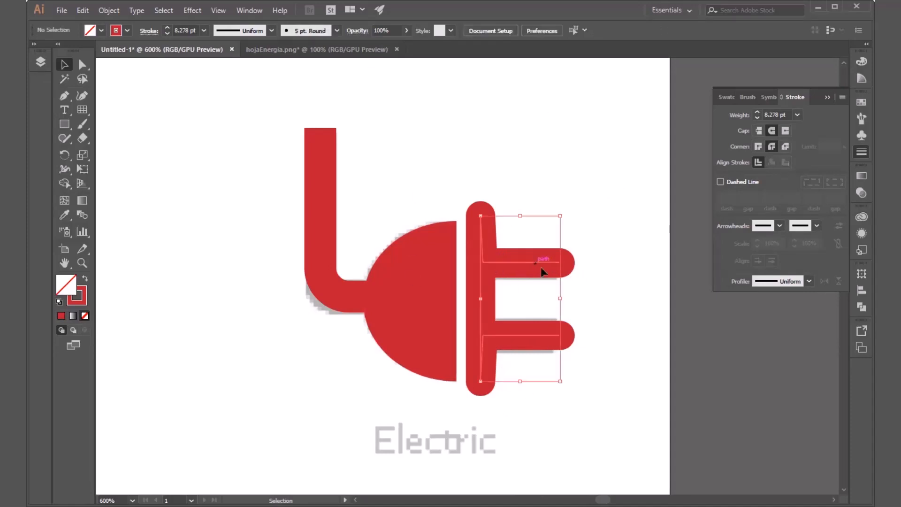
click(581, 167)
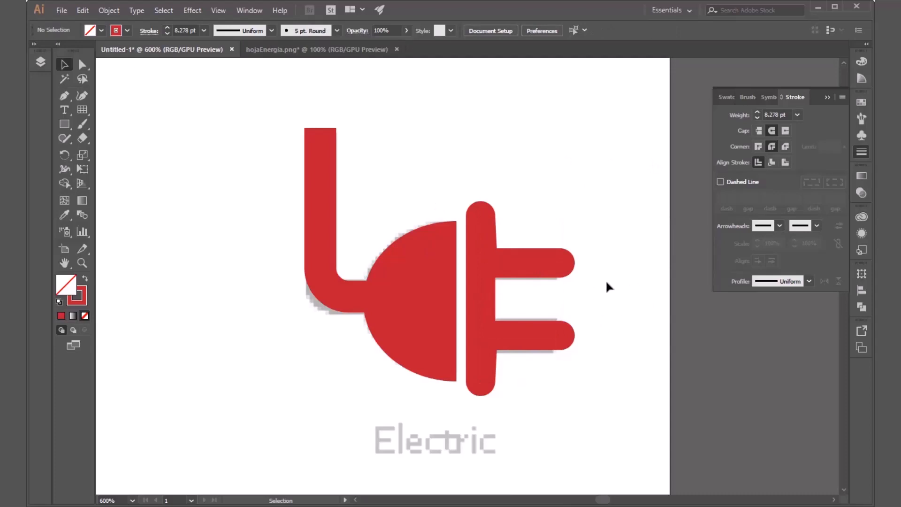
Step: Undo the round corners and the path join, and check the bar and prongs individually
key(ctrl+z)
key(ctrl+z)
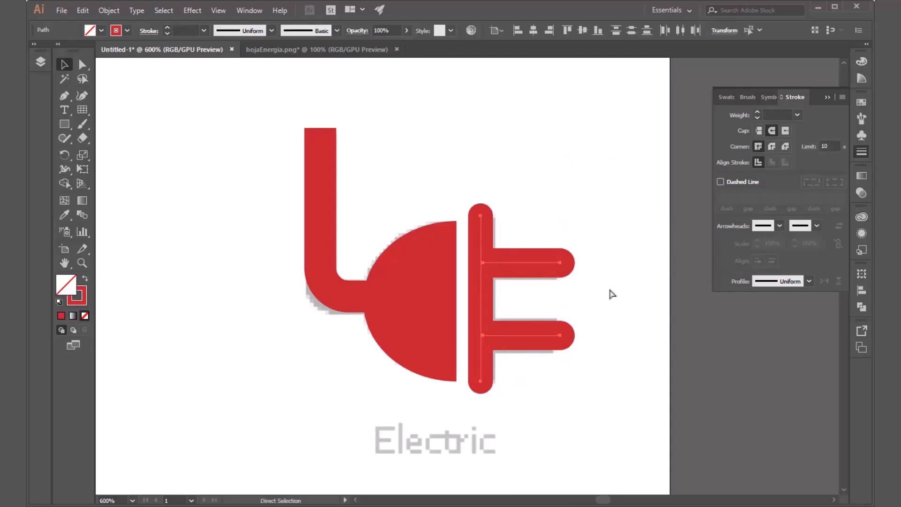
click(610, 287)
click(531, 263)
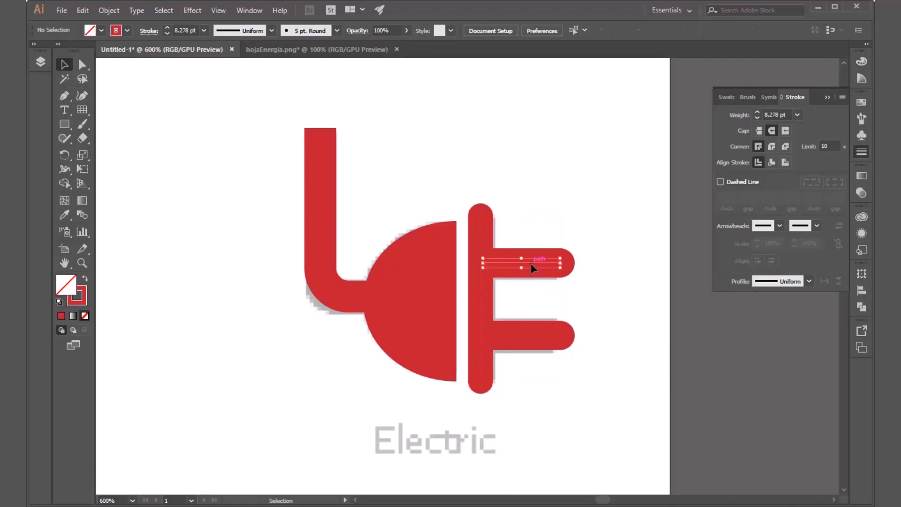
click(524, 334)
click(483, 365)
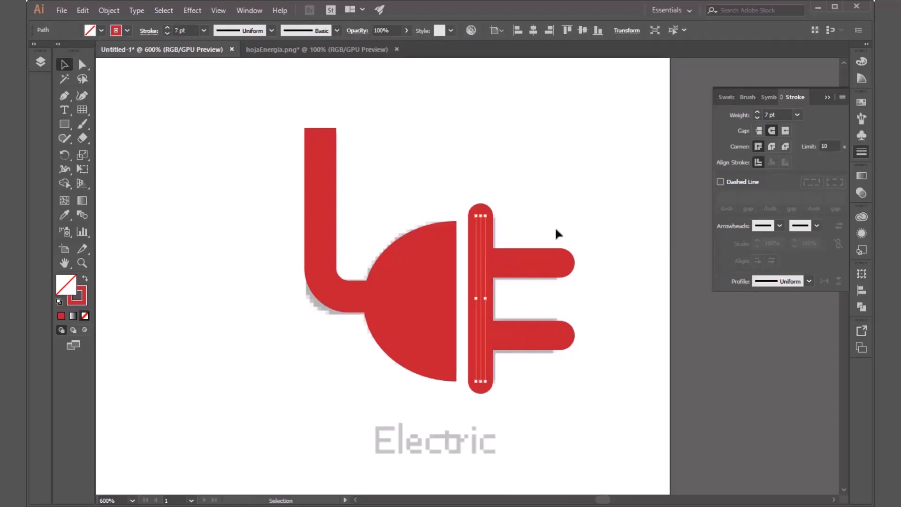
click(541, 293)
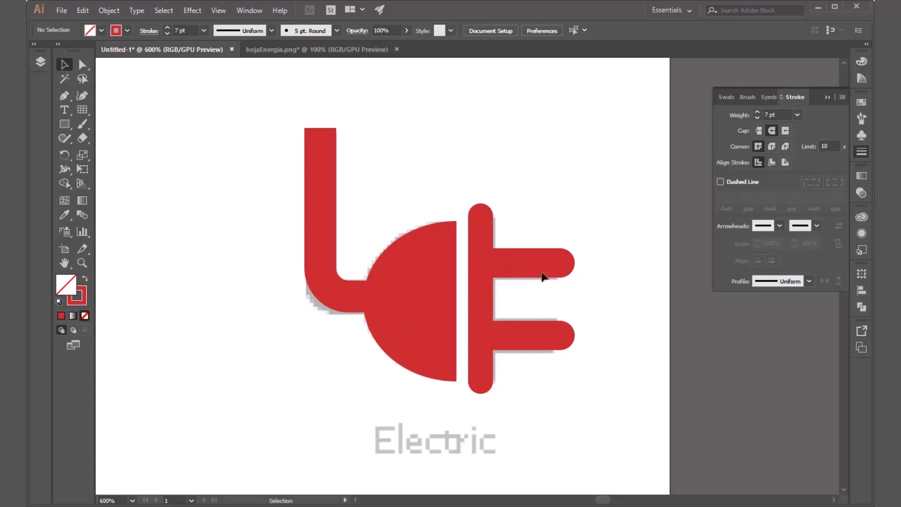
Step: Try again to merge the vertical bar and both prongs with the Shape Builder tool
click(479, 396)
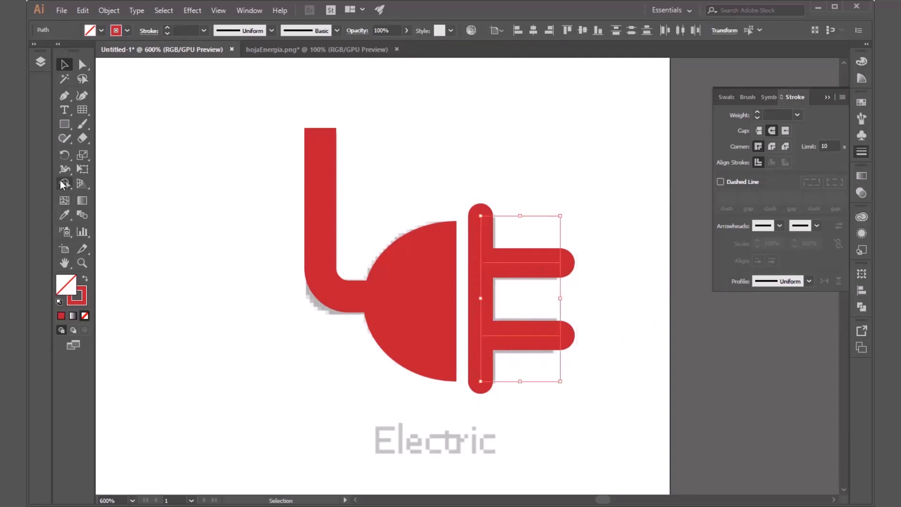
click(65, 183)
mouse_move(571, 204)
mouse_down()
mouse_move(538, 265)
mouse_move(467, 297)
mouse_move(519, 342)
mouse_move(549, 404)
mouse_up()
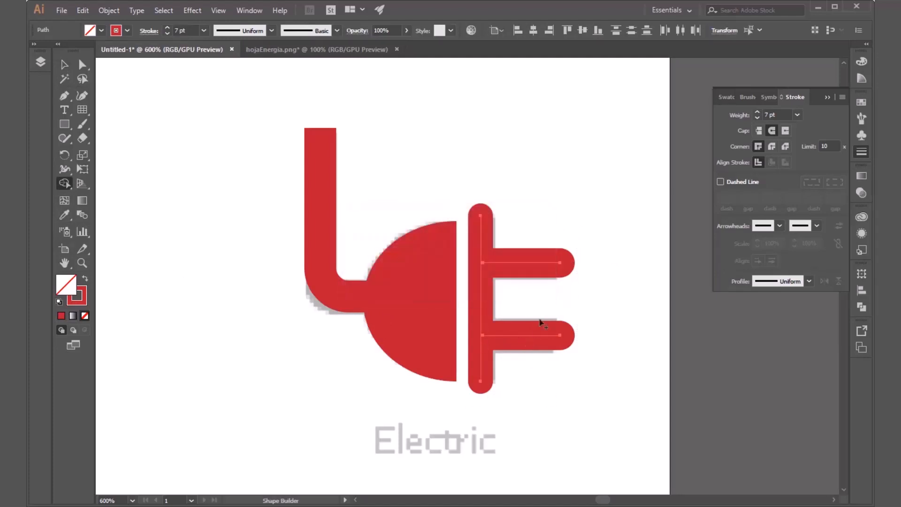
key(v)
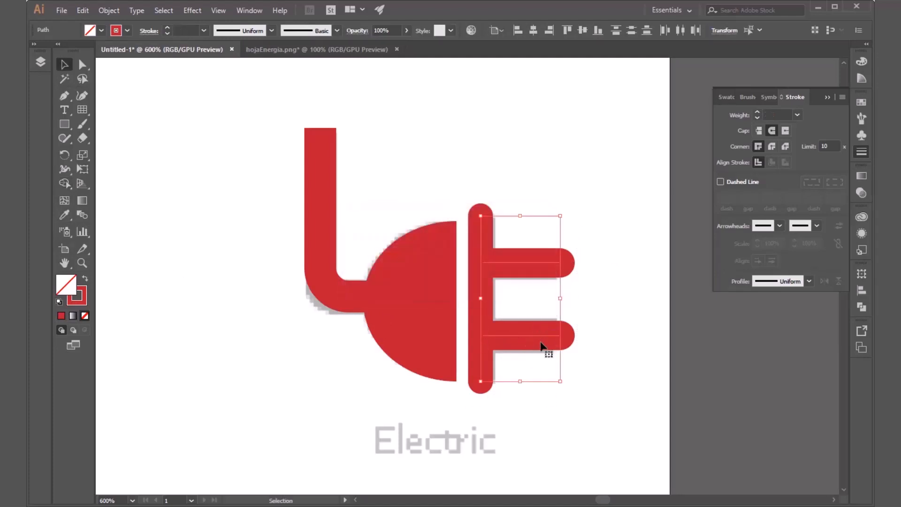
click(542, 353)
click(540, 336)
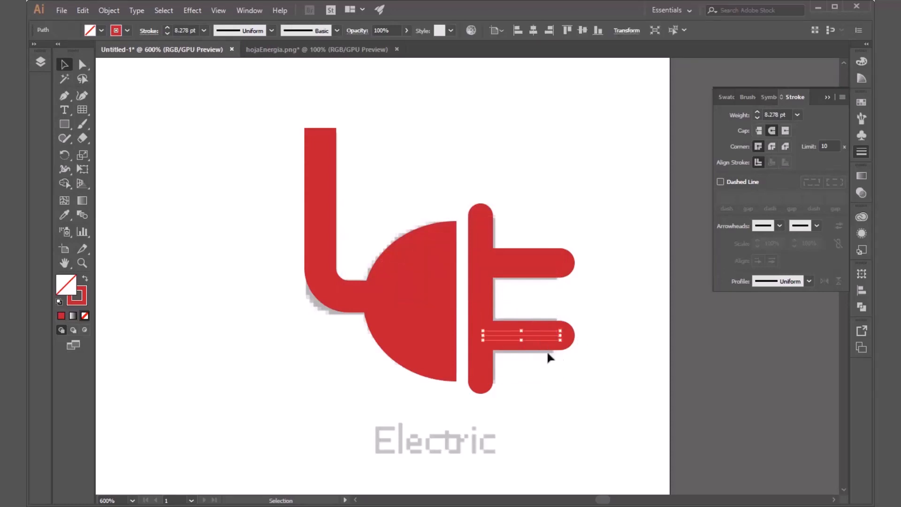
click(602, 314)
Step: Select the vertical bar and both prongs and try to combine them with another Pathfinder operation
drag(516, 328, 474, 386)
click(864, 308)
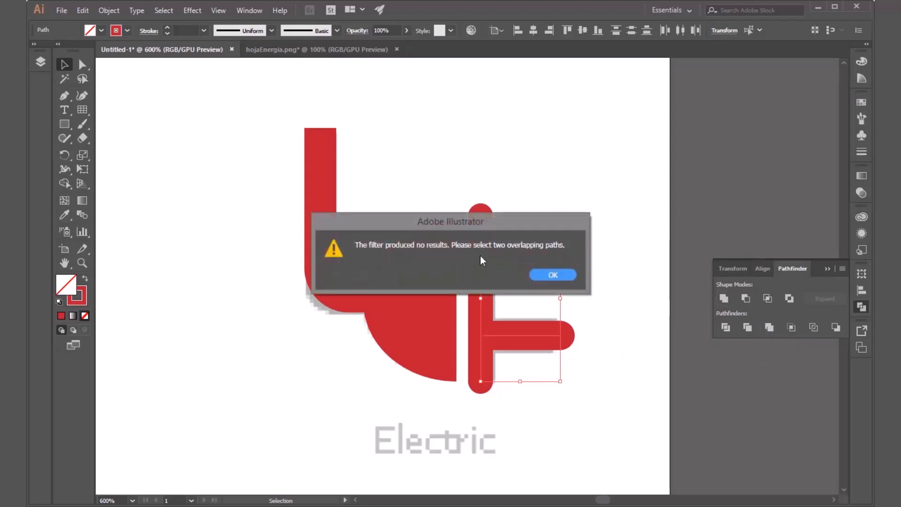
click(552, 275)
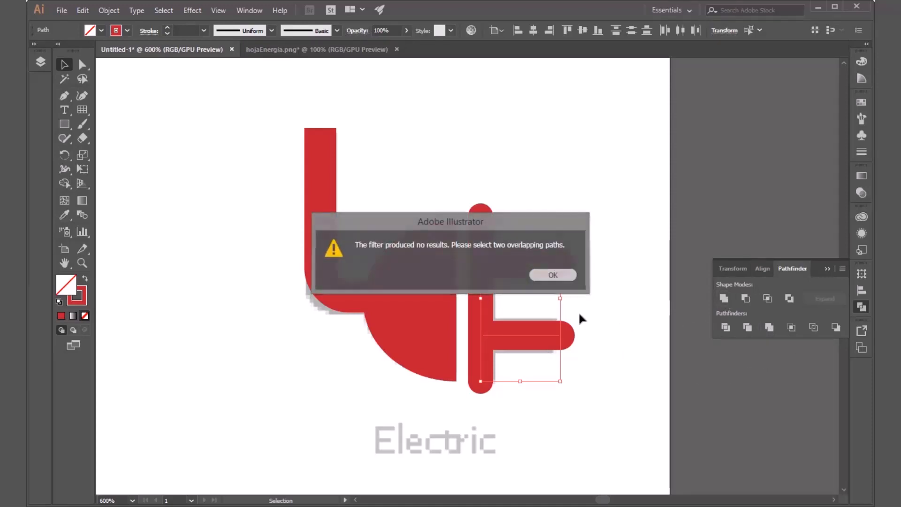
click(651, 332)
Step: Select the vertical bar and both prongs, join them into one path with the Join command, and deselect
drag(623, 188, 472, 415)
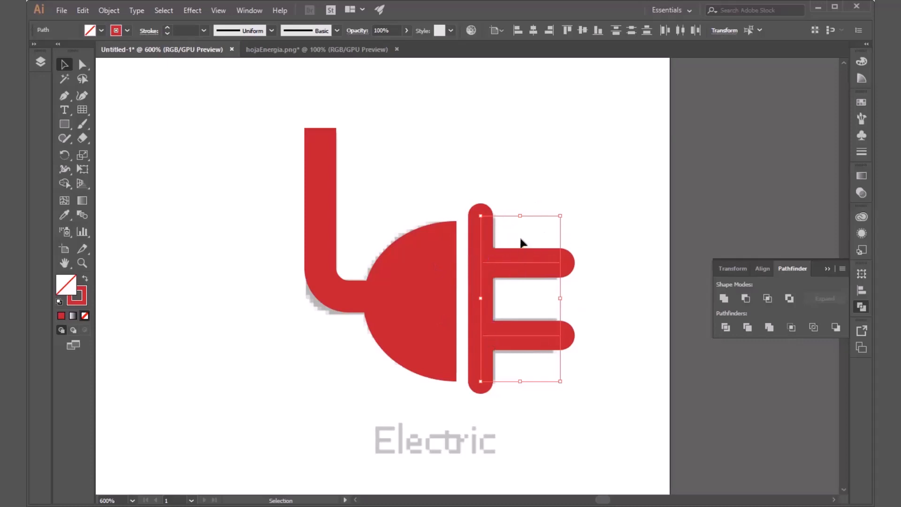
click(828, 267)
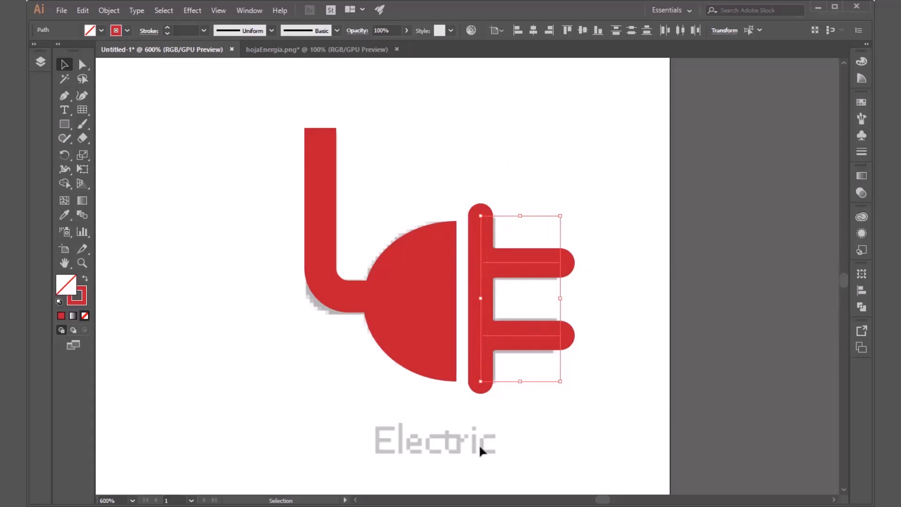
click(109, 10)
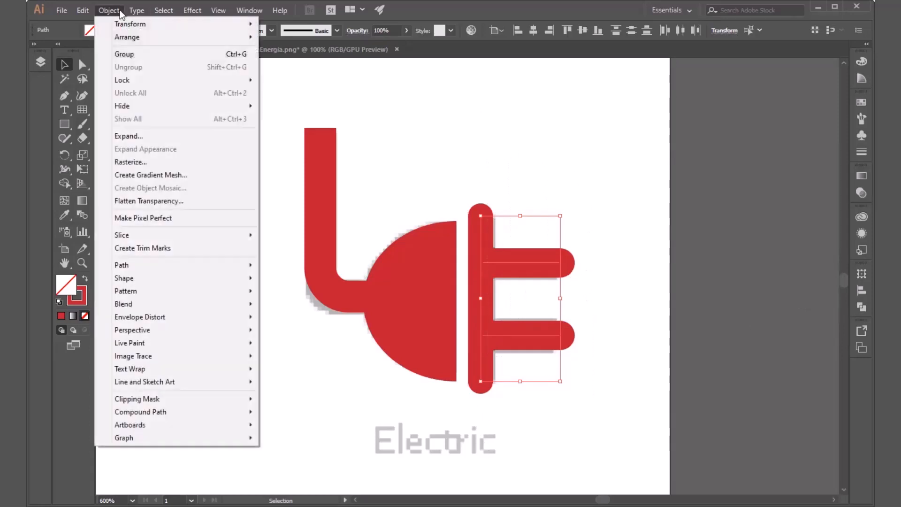
mouse_move(137, 10)
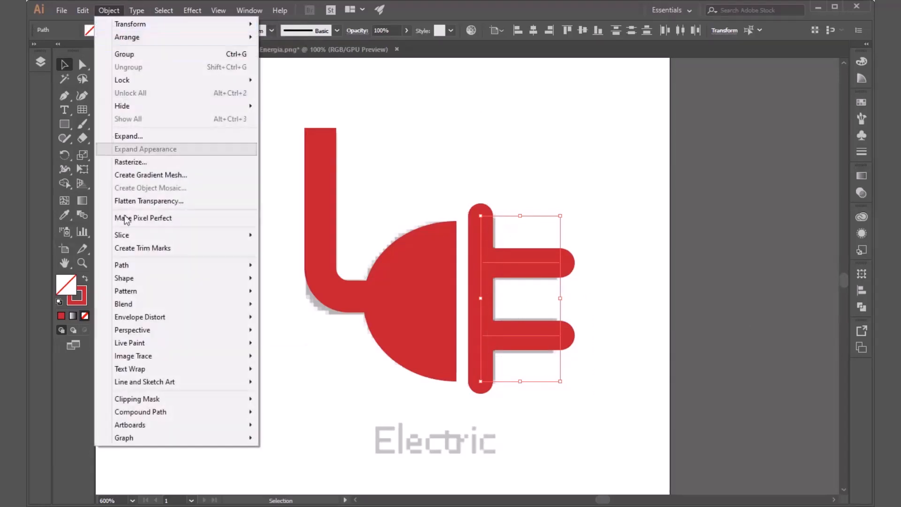
mouse_move(139, 264)
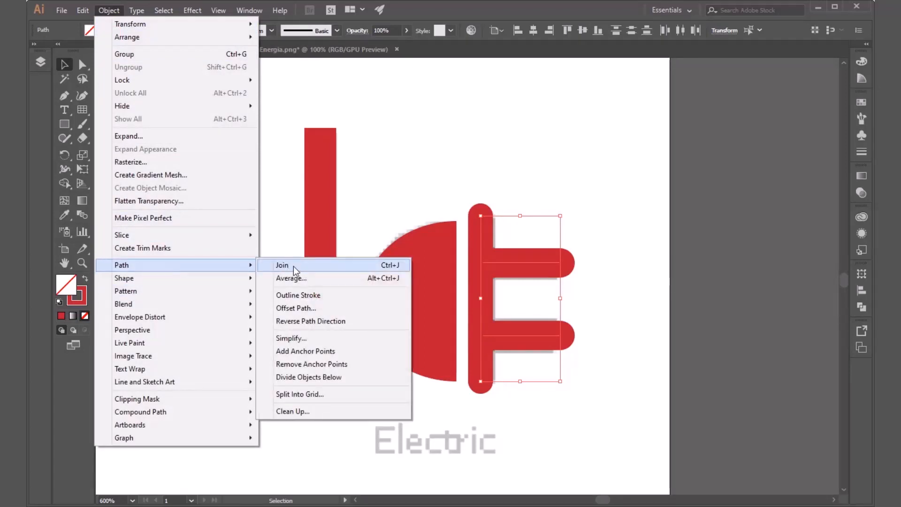
click(282, 265)
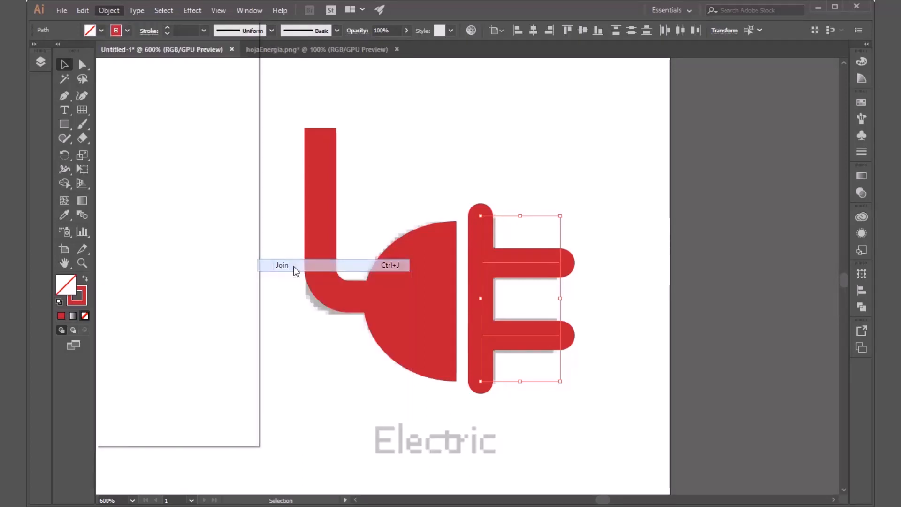
click(495, 186)
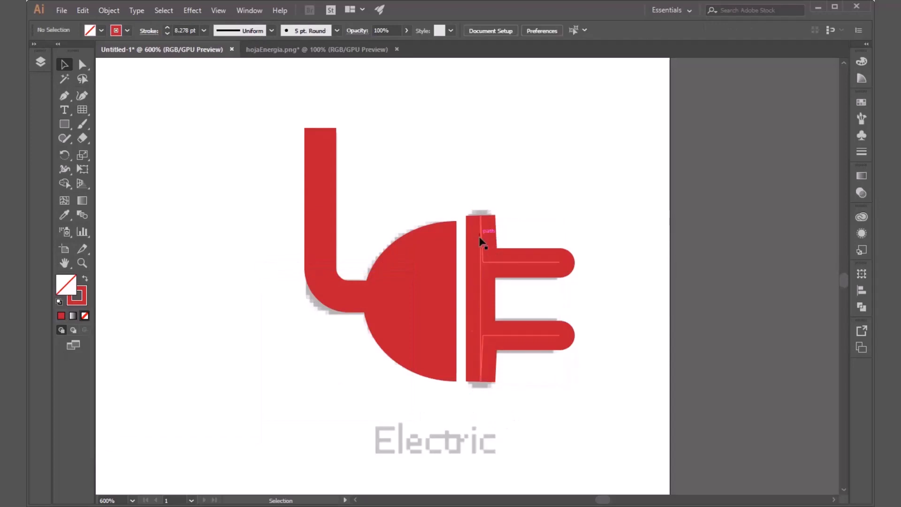
Step: Set the joined bar-and-prongs path's stroke corners to Round Join and deselect it
drag(590, 181, 485, 390)
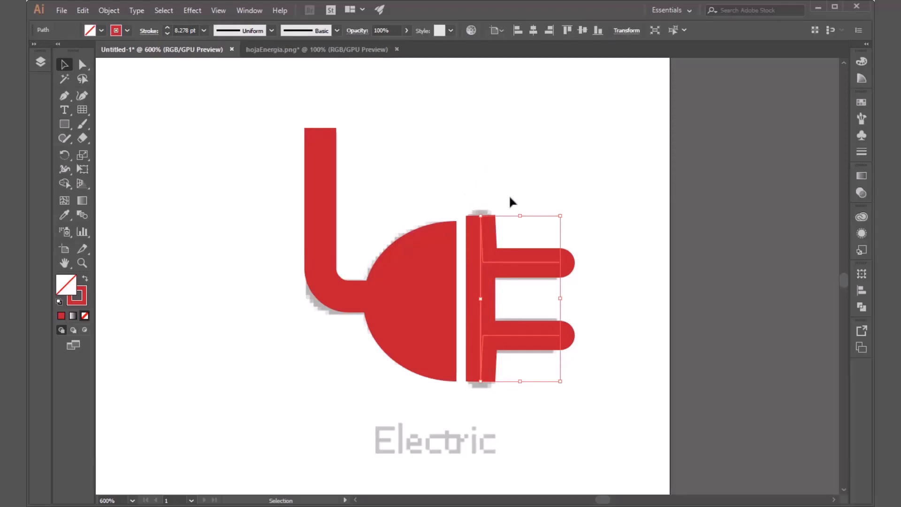
drag(622, 173, 483, 397)
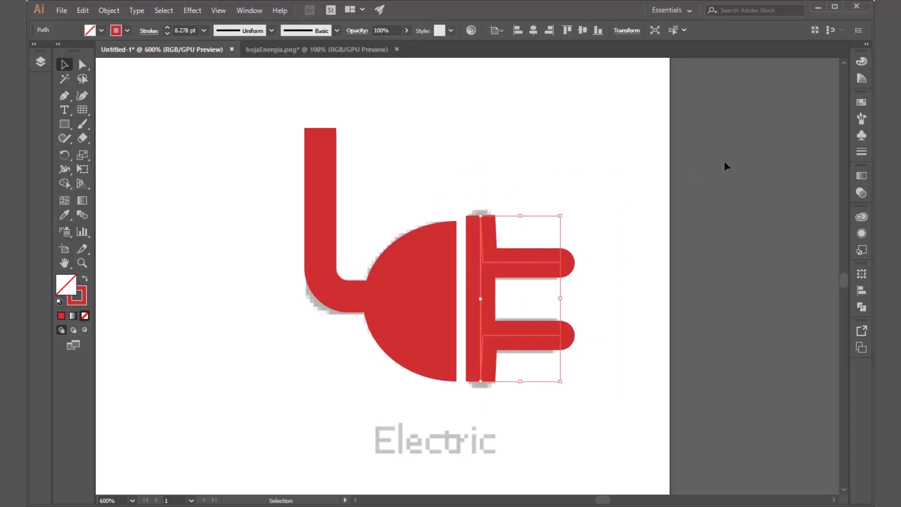
click(862, 151)
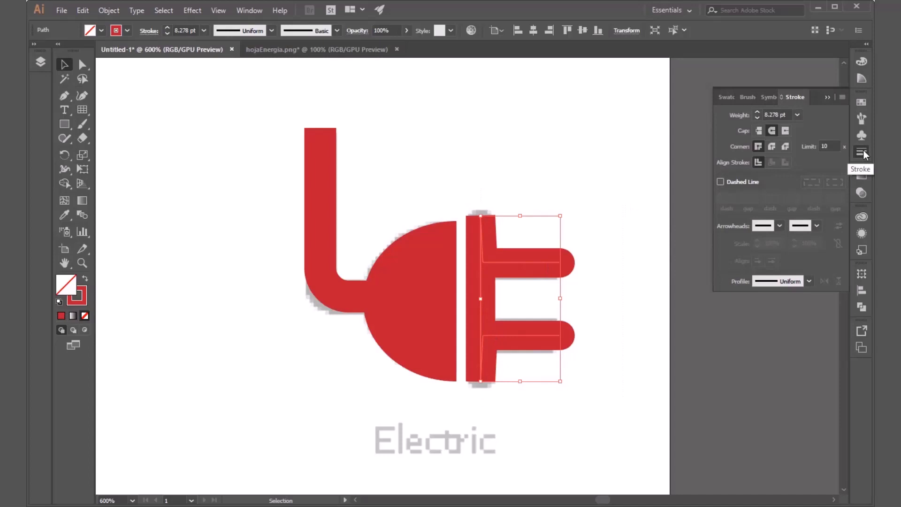
click(771, 147)
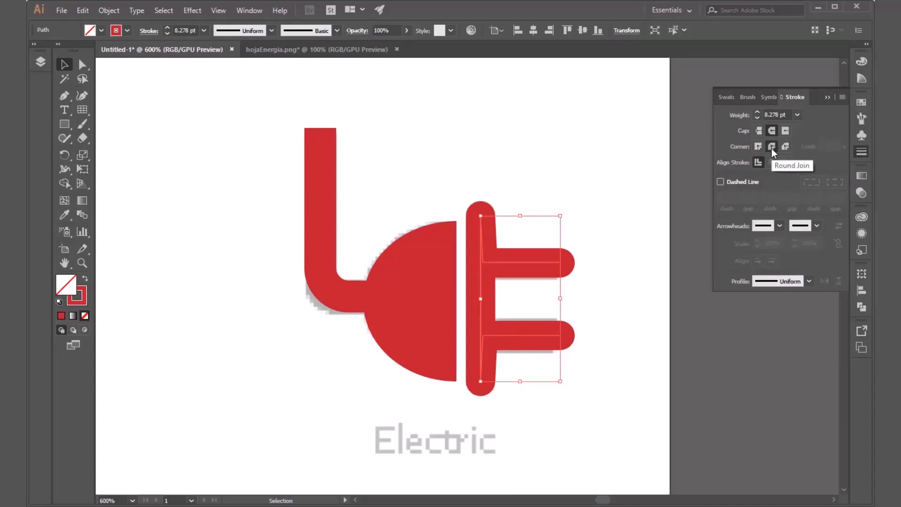
click(599, 178)
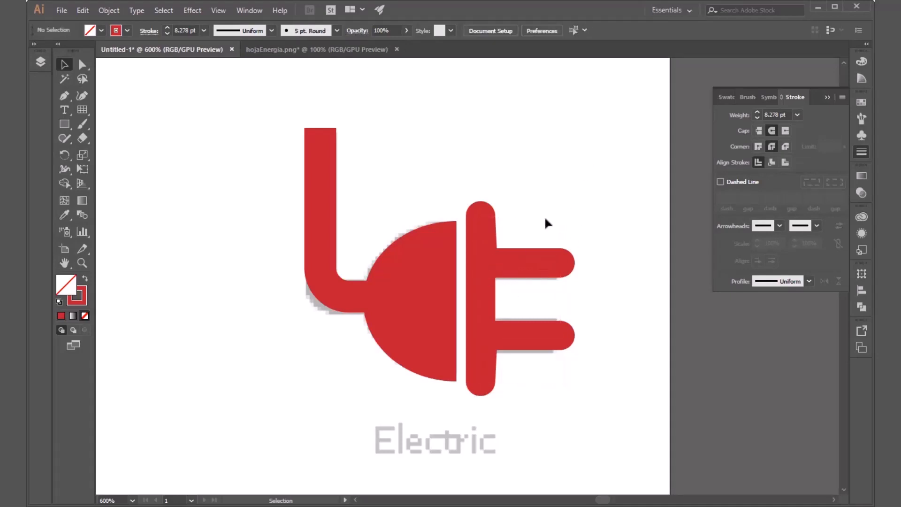
scroll(540, 229, down, 3)
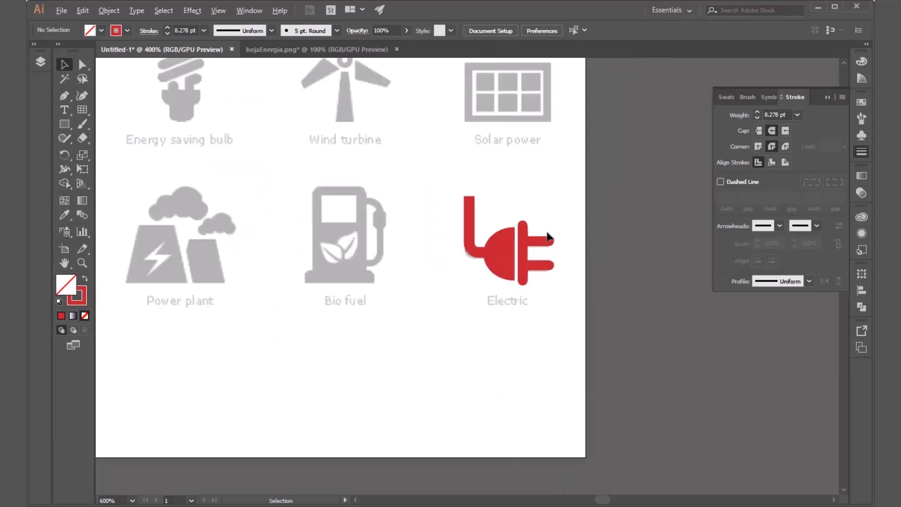
scroll(548, 235, down, 4)
drag(458, 155, 556, 290)
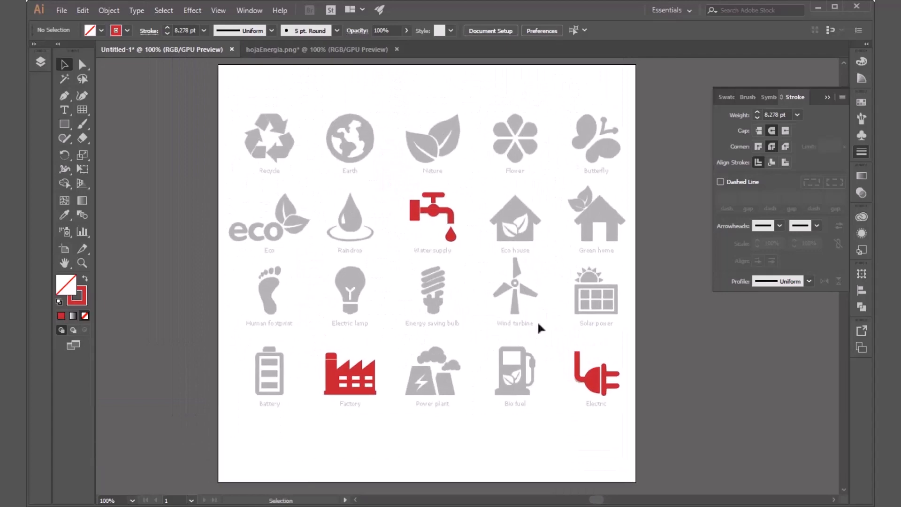